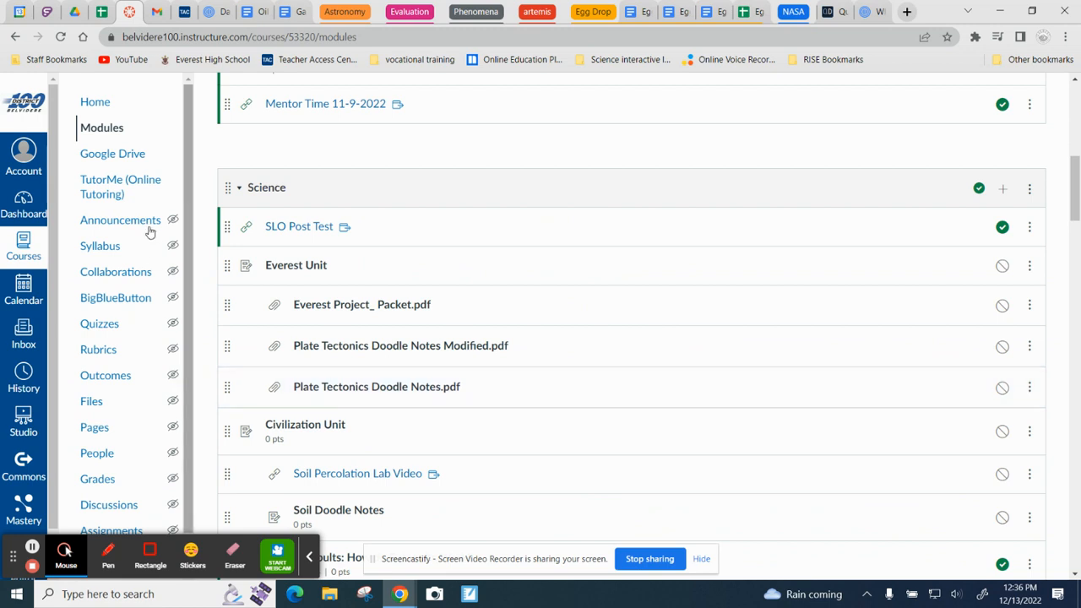
Step: Open the Egg drop Box and Whisker assignment in the Math module of the course
{"action": "scroll", "coordinate": [422, 386], "scroll_direction": "down", "scroll_amount": 3}
{"action": "scroll", "coordinate": [421, 386], "scroll_direction": "down", "scroll_amount": 2}
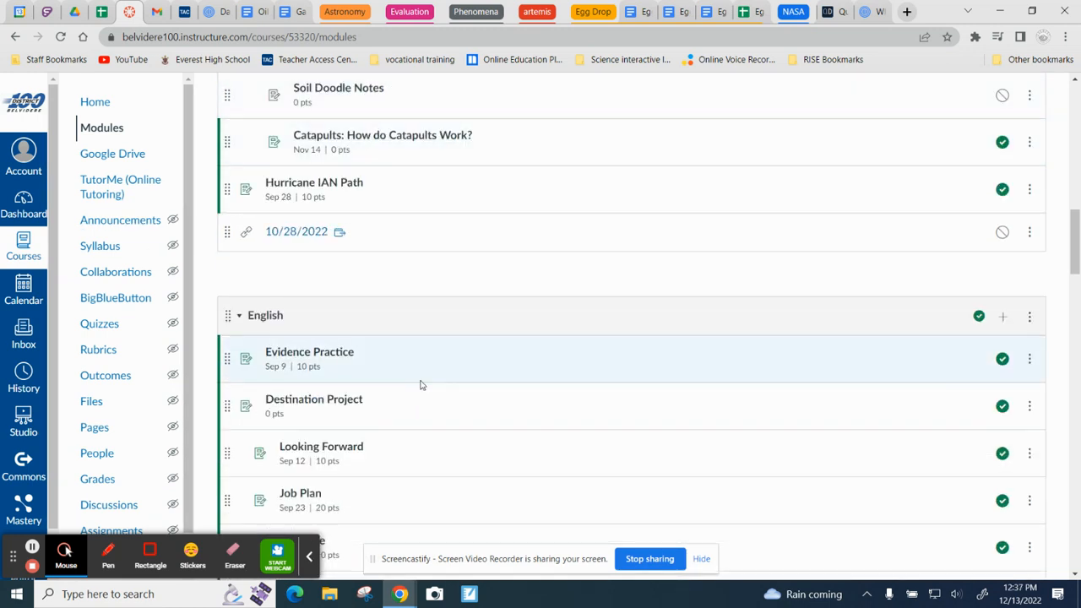
{"action": "scroll", "coordinate": [422, 386], "scroll_direction": "down", "scroll_amount": 2}
{"action": "scroll", "coordinate": [421, 386], "scroll_direction": "up", "scroll_amount": 15}
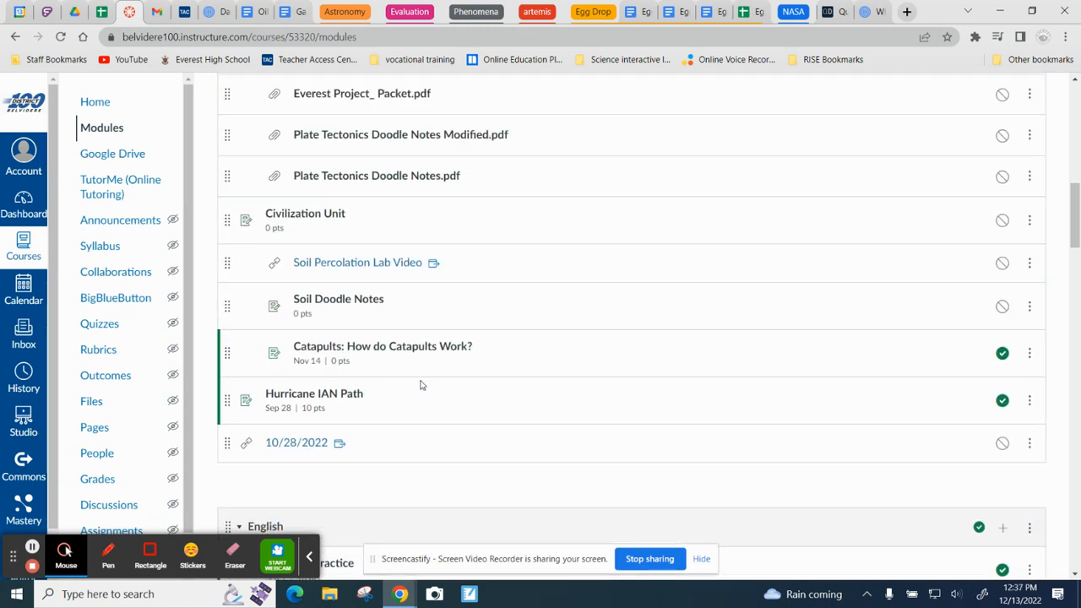
{"action": "scroll", "coordinate": [422, 386], "scroll_direction": "down", "scroll_amount": 20}
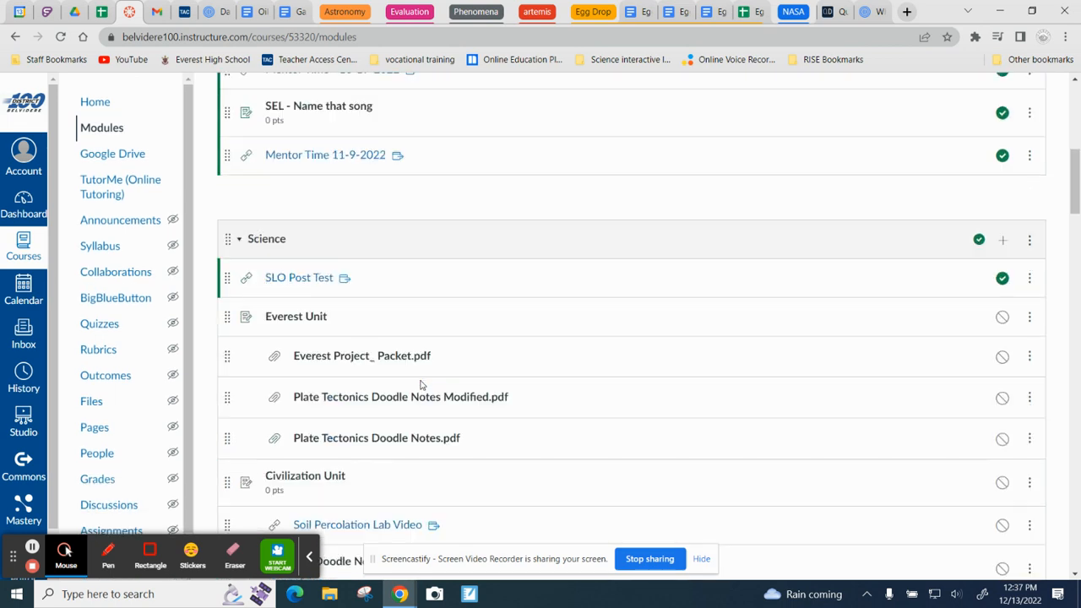
{"action": "scroll", "coordinate": [421, 384], "scroll_direction": "down", "scroll_amount": 4}
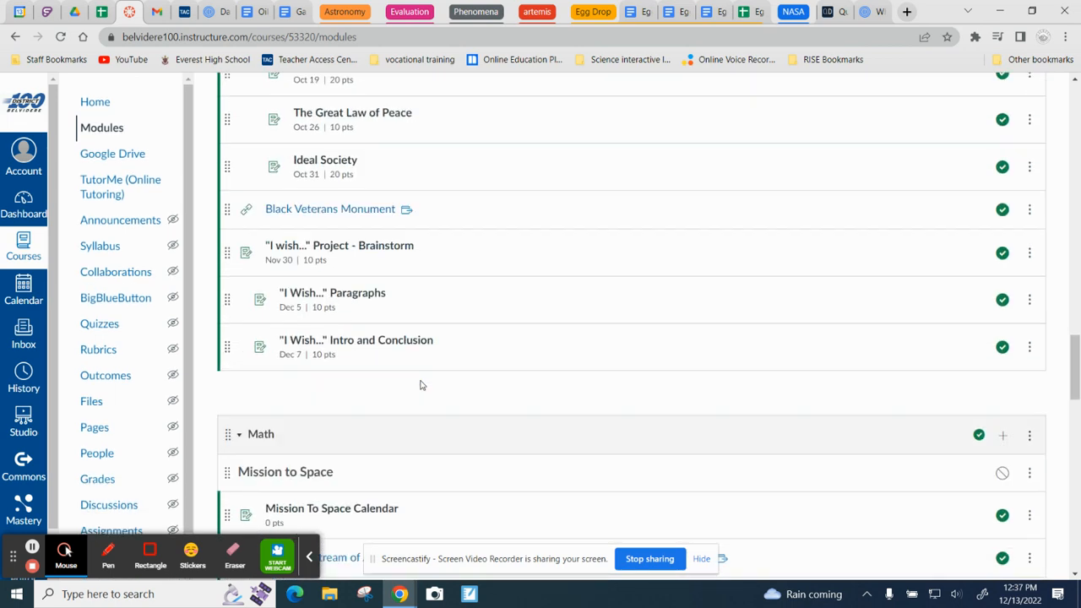
{"action": "scroll", "coordinate": [461, 439], "scroll_direction": "down", "scroll_amount": 1}
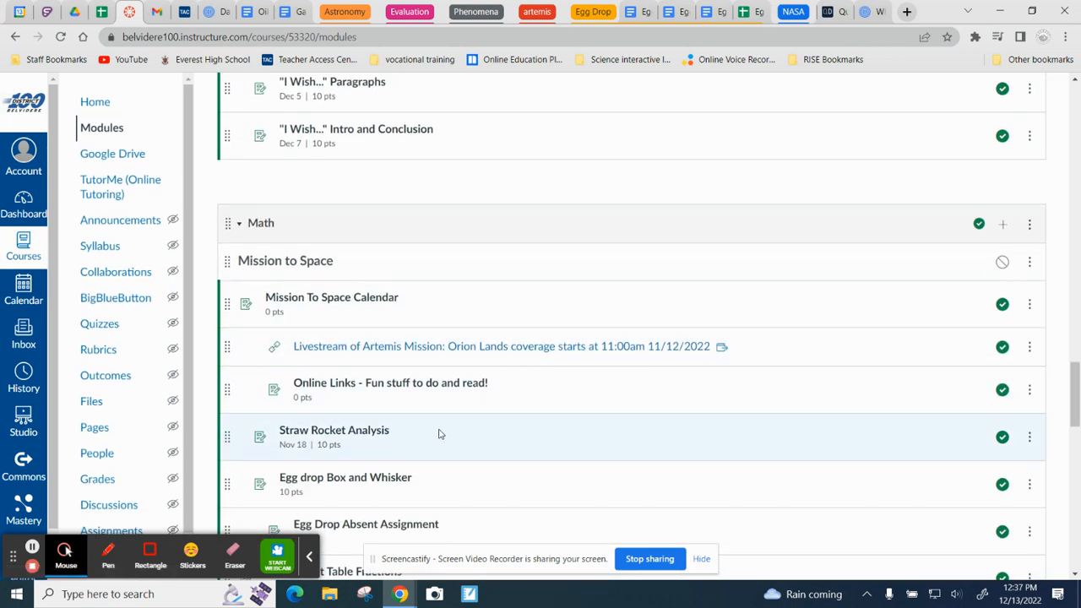
{"action": "scroll", "coordinate": [405, 434], "scroll_direction": "down", "scroll_amount": 2}
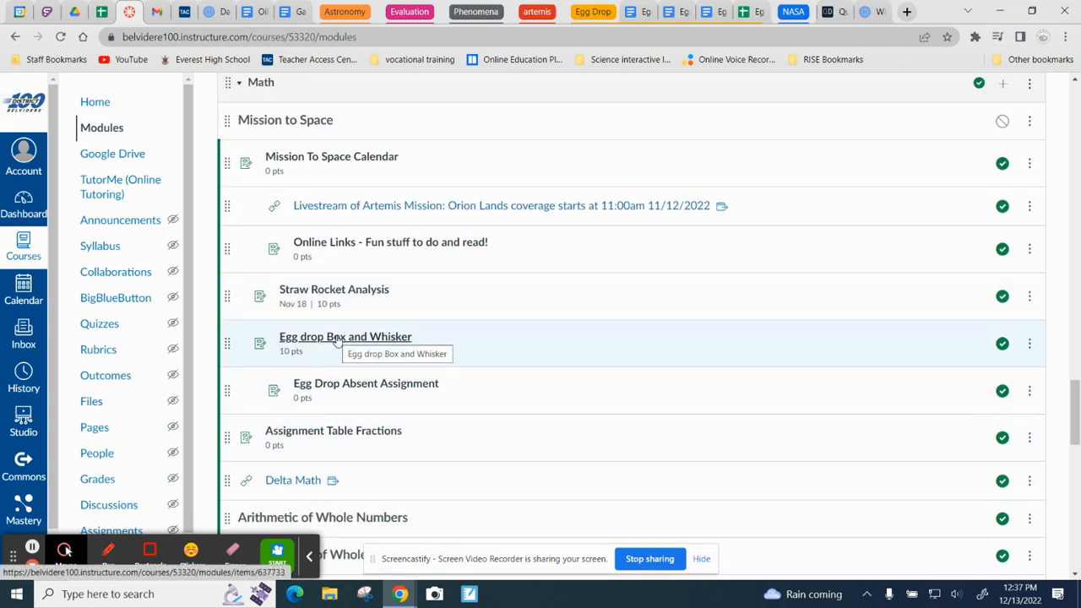
{"action": "left_click", "coordinate": [337, 339]}
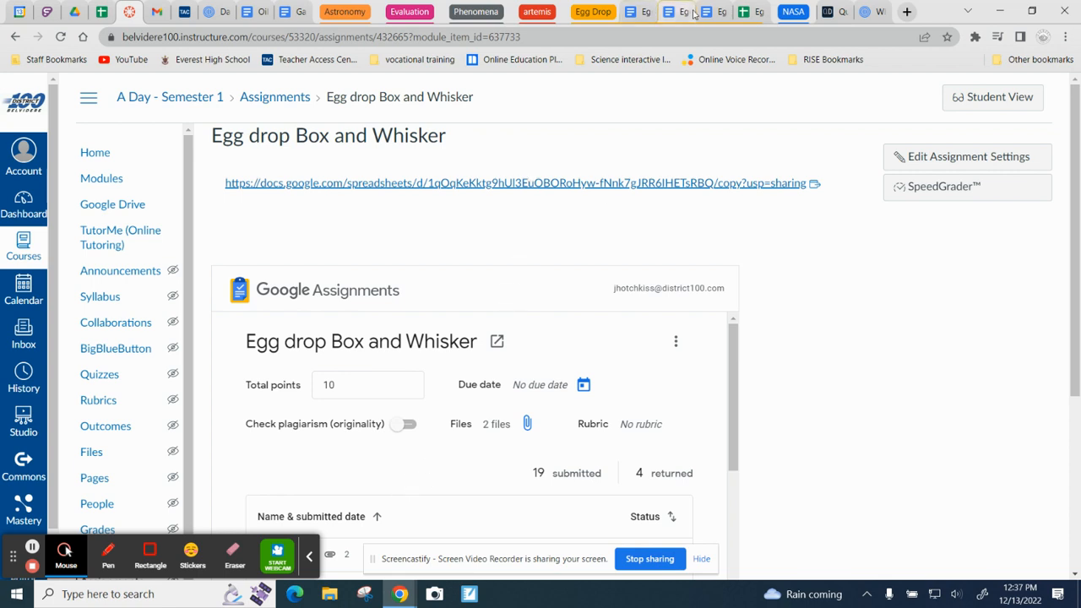
Step: Switch to the Egg Launch - Box and Whisker Plot document in Google Docs and review its instructions, data tables and plotting grid
{"action": "left_click", "coordinate": [746, 12]}
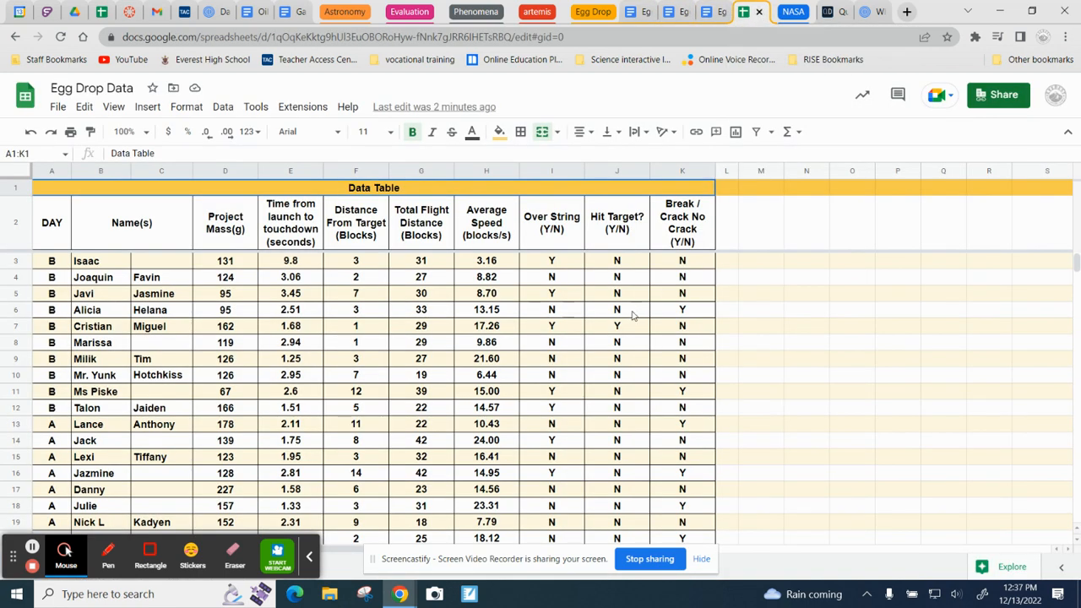
{"action": "left_click", "coordinate": [710, 12]}
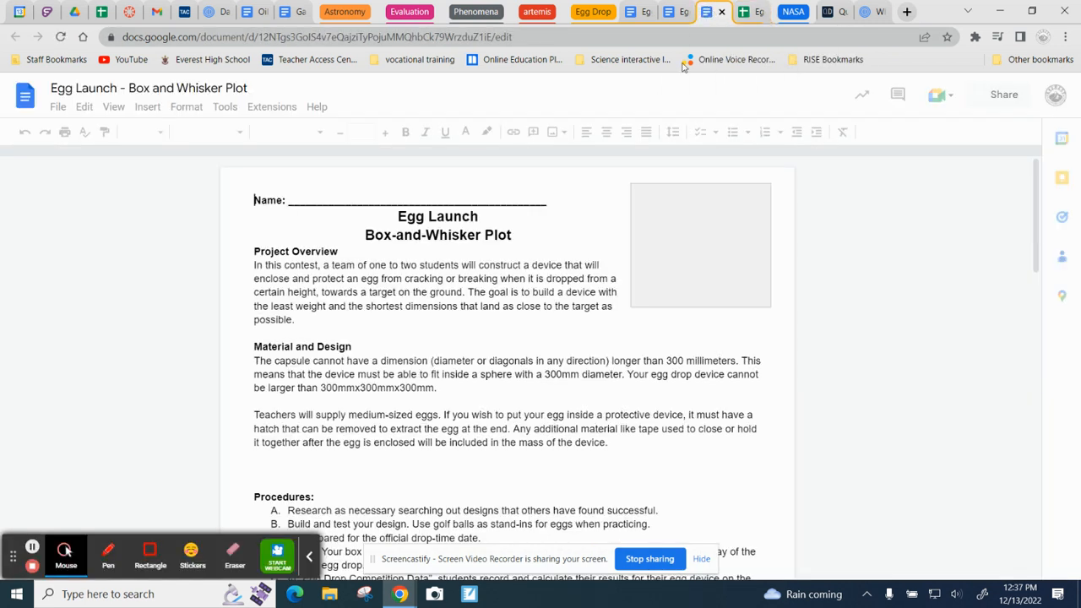
{"action": "scroll", "coordinate": [570, 381], "scroll_direction": "down", "scroll_amount": 5}
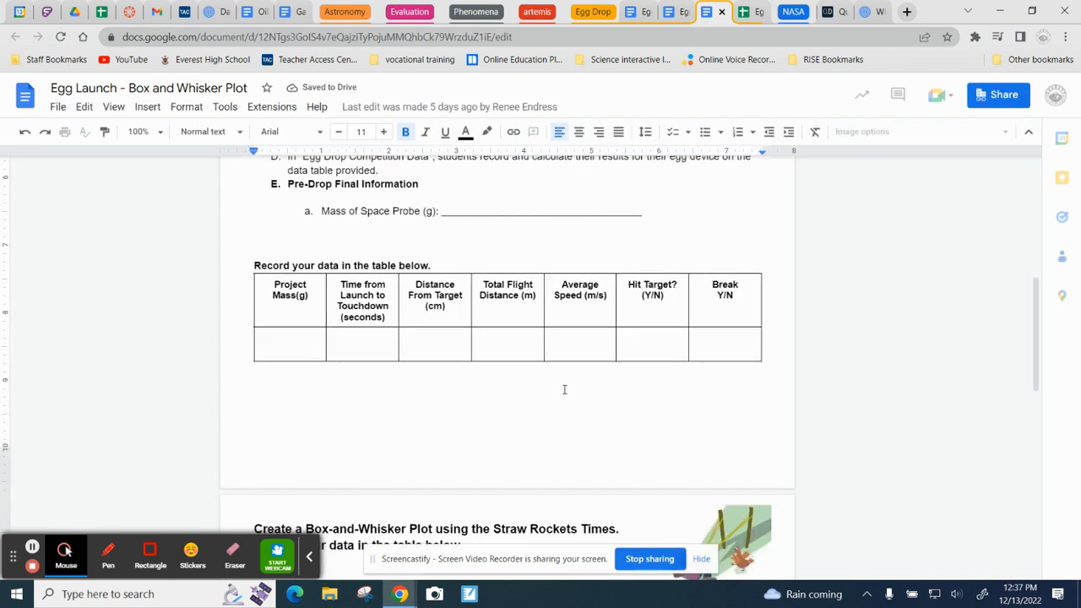
{"action": "scroll", "coordinate": [564, 389], "scroll_direction": "down", "scroll_amount": 3}
{"action": "scroll", "coordinate": [564, 390], "scroll_direction": "up", "scroll_amount": 10}
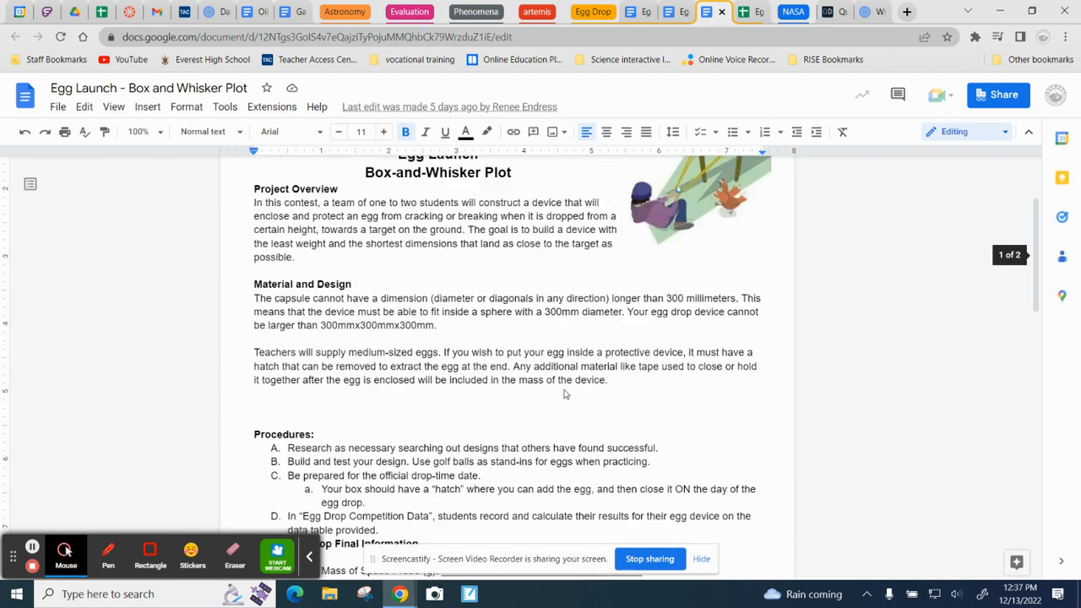
{"action": "scroll", "coordinate": [564, 389], "scroll_direction": "down", "scroll_amount": 12}
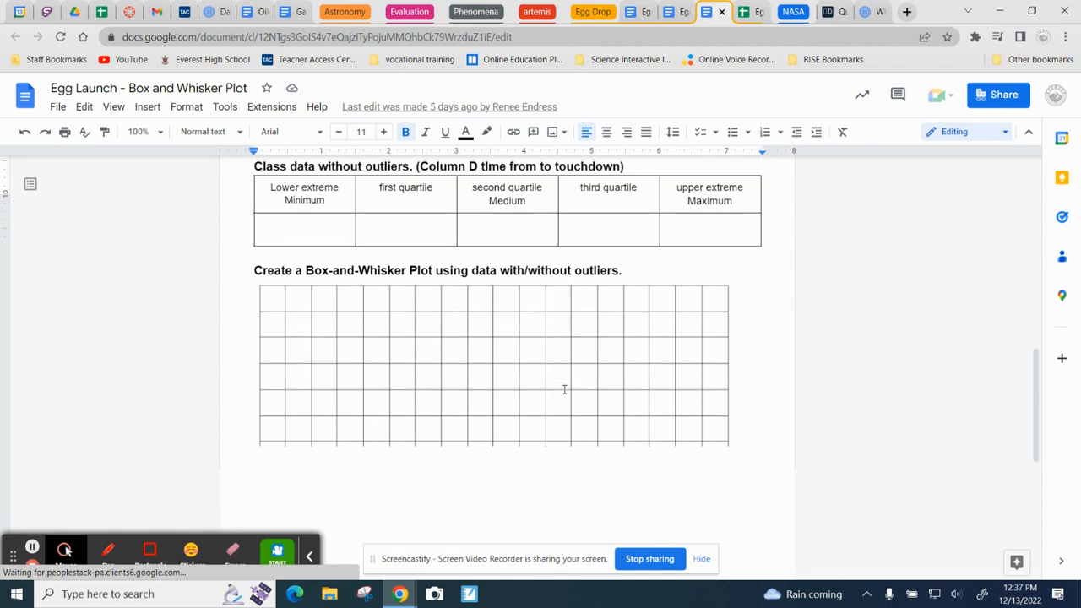
{"action": "scroll", "coordinate": [562, 386], "scroll_direction": "up", "scroll_amount": 10}
{"action": "scroll", "coordinate": [557, 383], "scroll_direction": "up", "scroll_amount": 3}
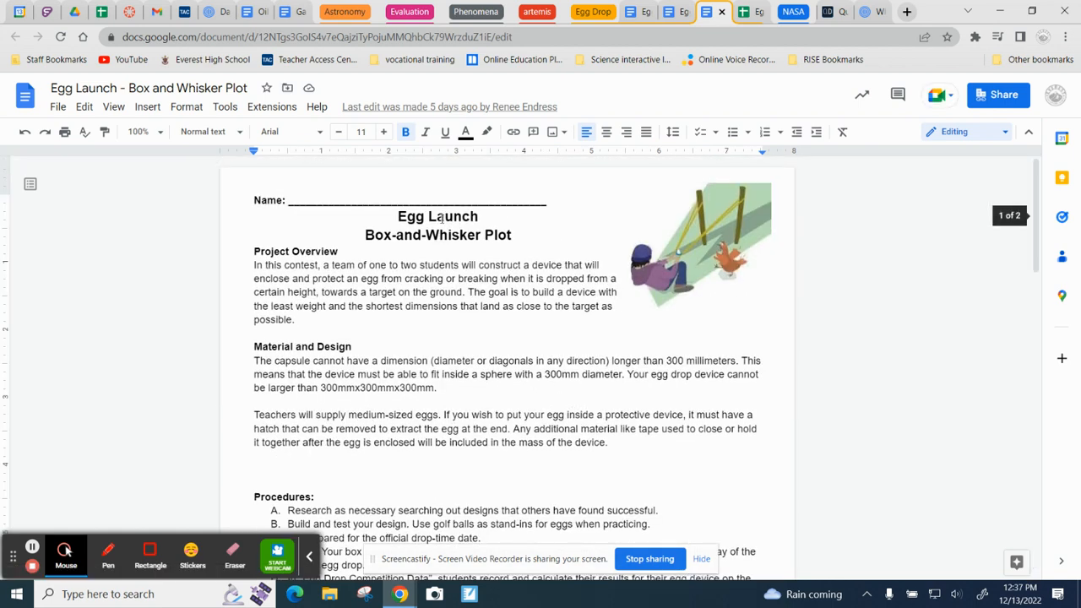
Step: Review the pre-assessment and post-assessment questions in the Egg Drop - Pre-Post Questions document
{"action": "left_click", "coordinate": [672, 12]}
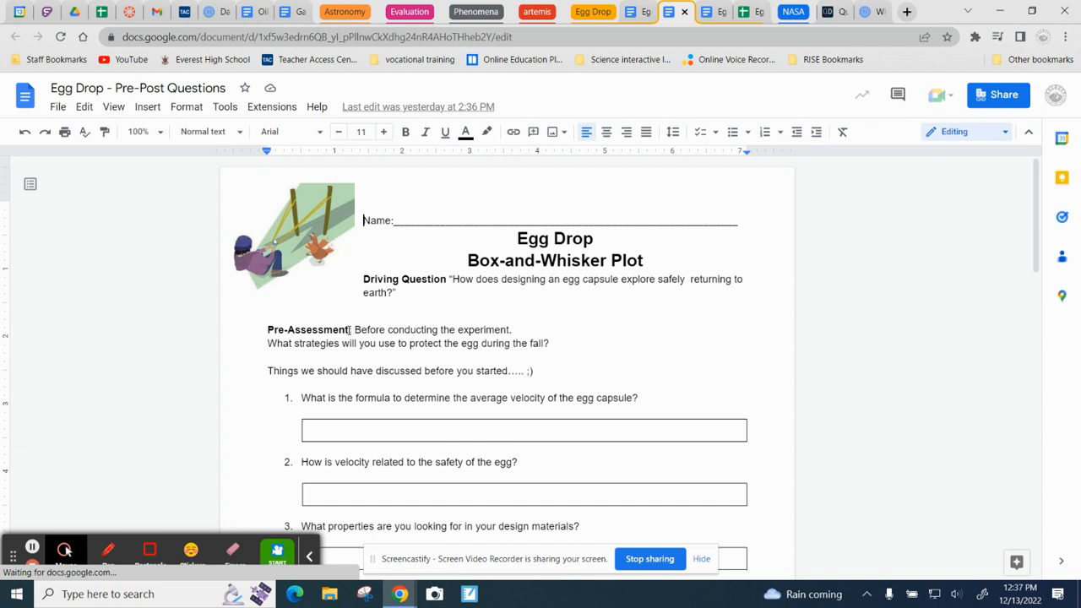
{"action": "left_click", "coordinate": [437, 427]}
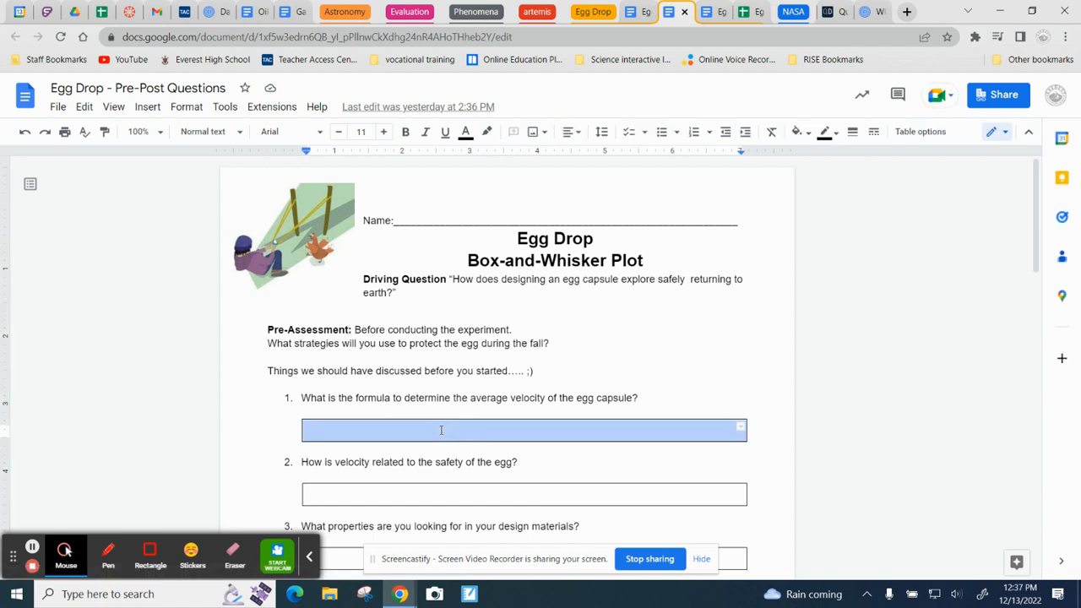
{"action": "scroll", "coordinate": [451, 406], "scroll_direction": "down", "scroll_amount": 2}
{"action": "left_click", "coordinate": [452, 356]}
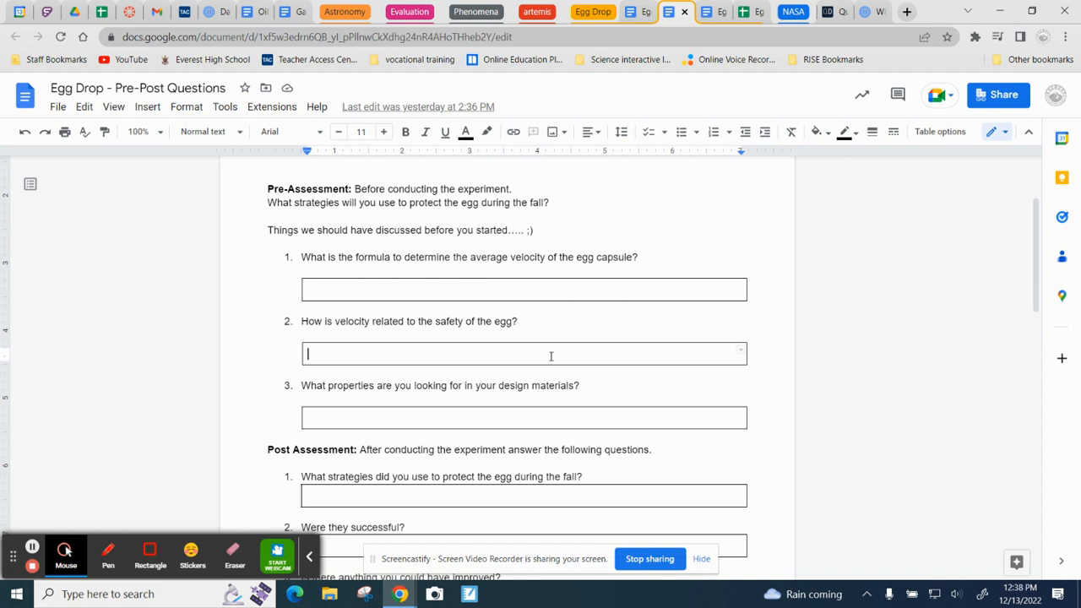
{"action": "scroll", "coordinate": [498, 425], "scroll_direction": "down", "scroll_amount": 5}
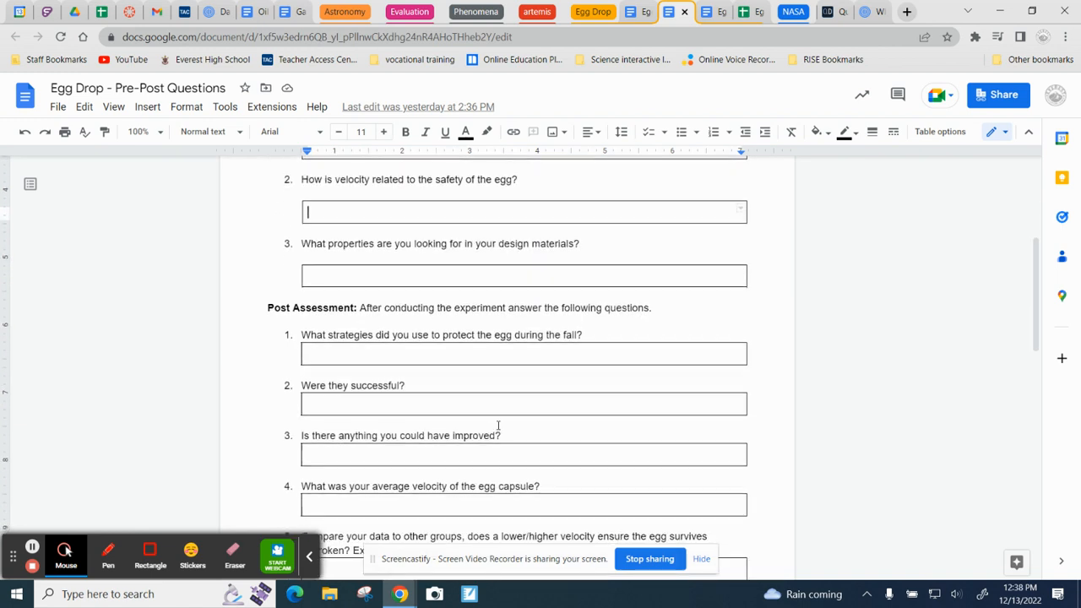
{"action": "scroll", "coordinate": [499, 425], "scroll_direction": "down", "scroll_amount": 3}
{"action": "scroll", "coordinate": [498, 425], "scroll_direction": "up", "scroll_amount": 4}
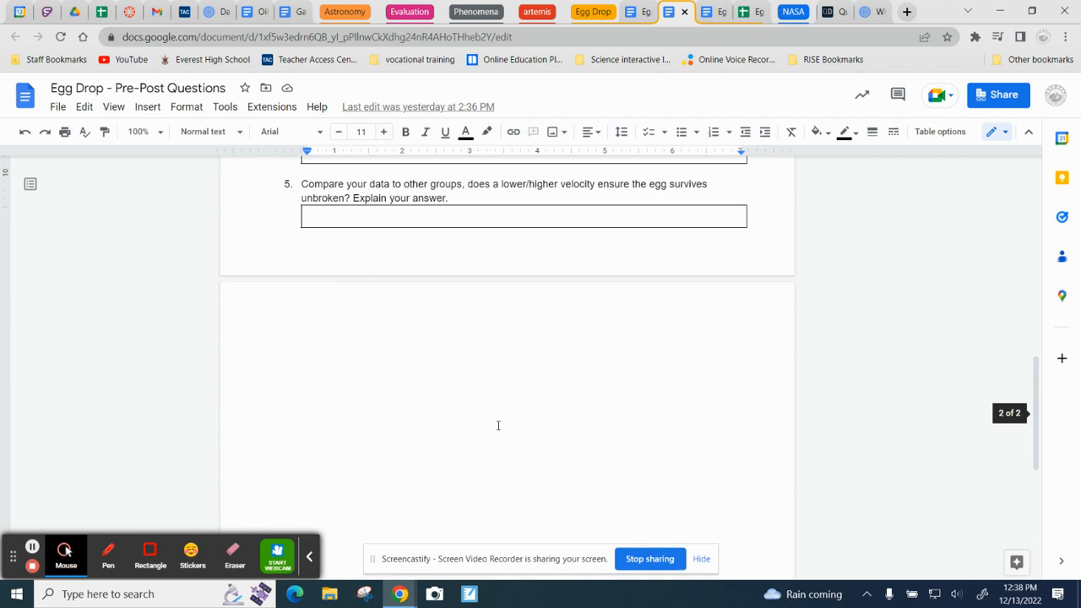
{"action": "scroll", "coordinate": [499, 425], "scroll_direction": "up", "scroll_amount": 6}
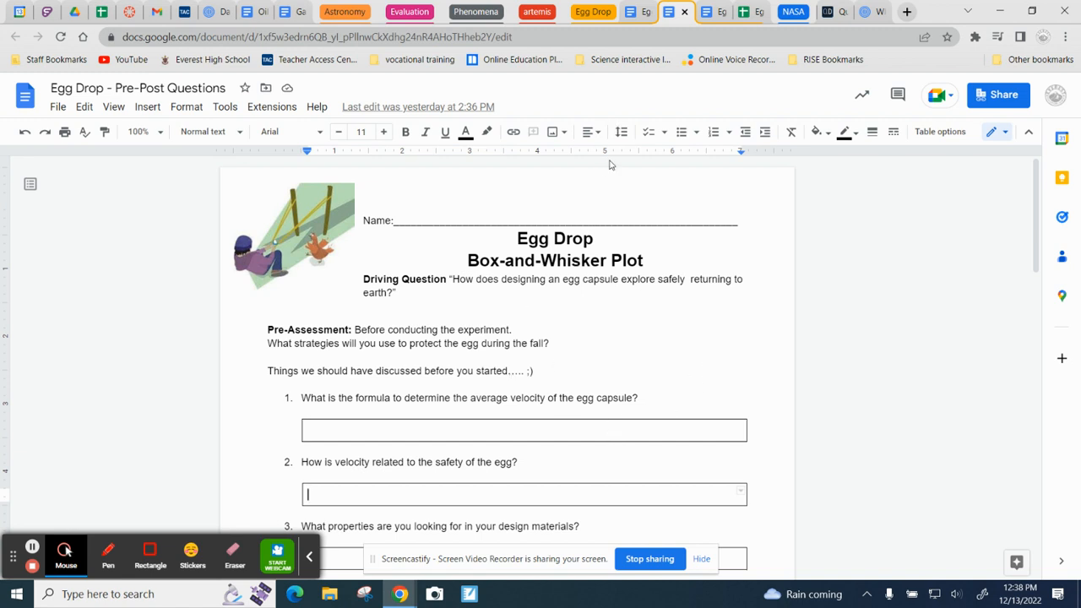
Step: Review the box-and-whisker, outlier and line-of-best-fit questions in the Egg Drop - Analysis document
{"action": "left_click", "coordinate": [640, 12]}
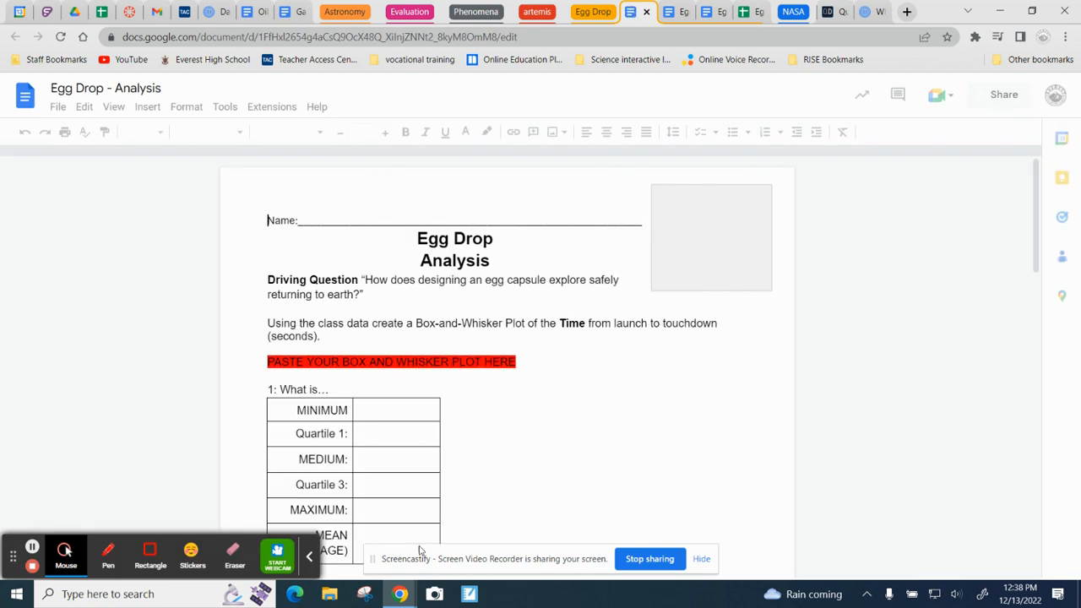
{"action": "scroll", "coordinate": [469, 437], "scroll_direction": "down", "scroll_amount": 5}
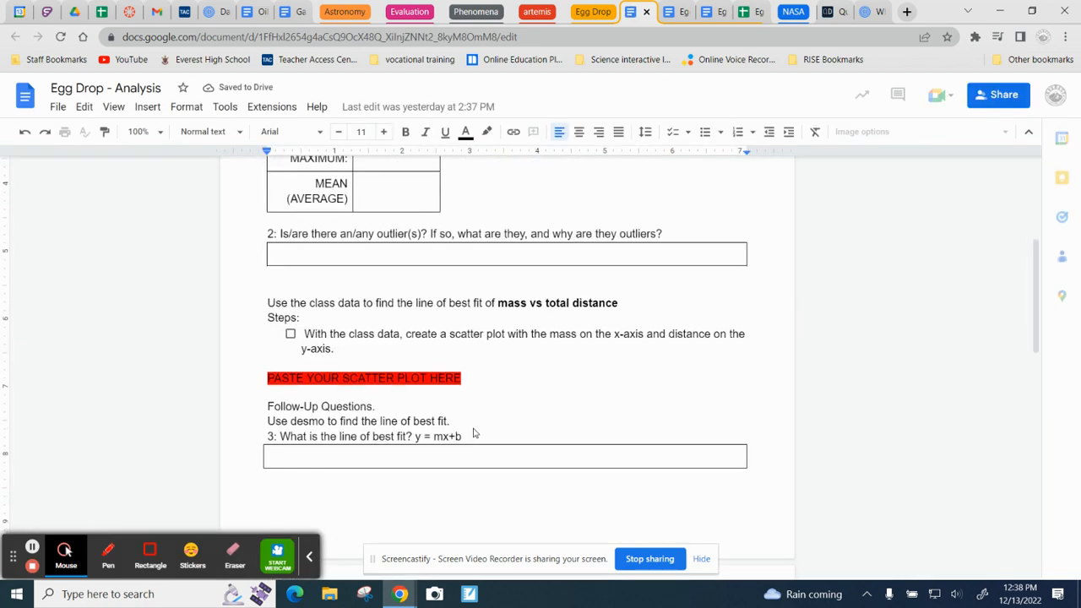
{"action": "scroll", "coordinate": [473, 433], "scroll_direction": "down", "scroll_amount": 6}
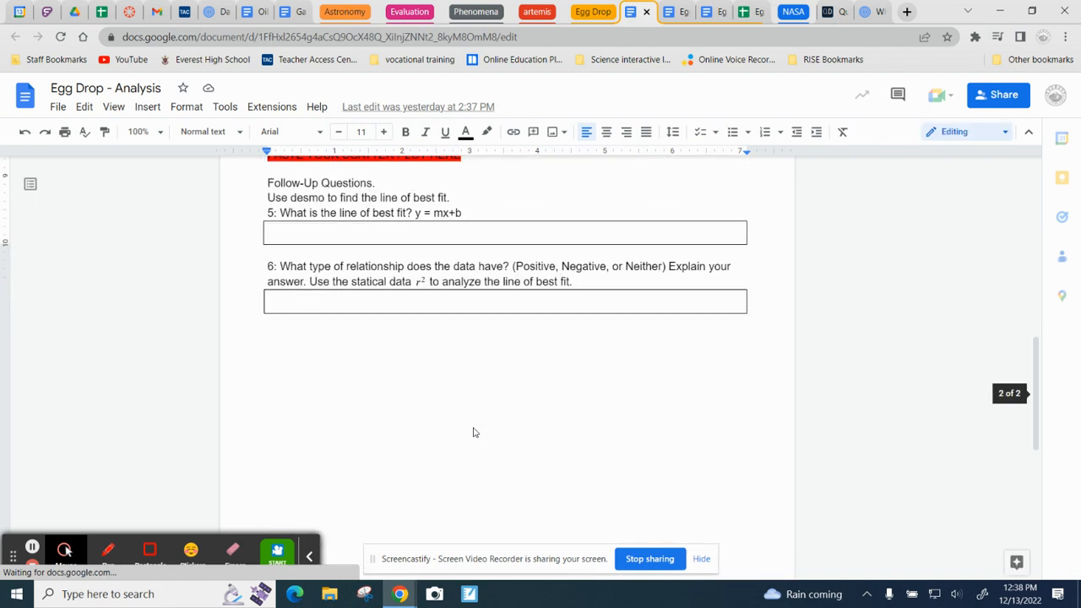
{"action": "scroll", "coordinate": [473, 432], "scroll_direction": "up", "scroll_amount": 3}
{"action": "scroll", "coordinate": [474, 425], "scroll_direction": "up", "scroll_amount": 10}
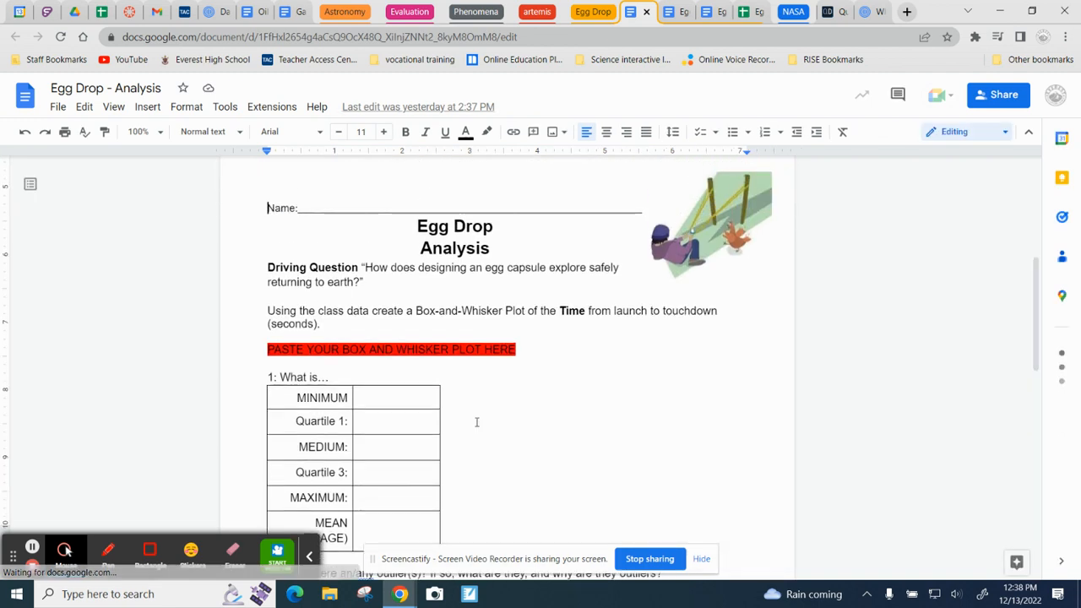
Step: Switch to the Egg Drop Data spreadsheet in Google Sheets and add your full name to the end of its title
{"action": "left_click", "coordinate": [749, 12]}
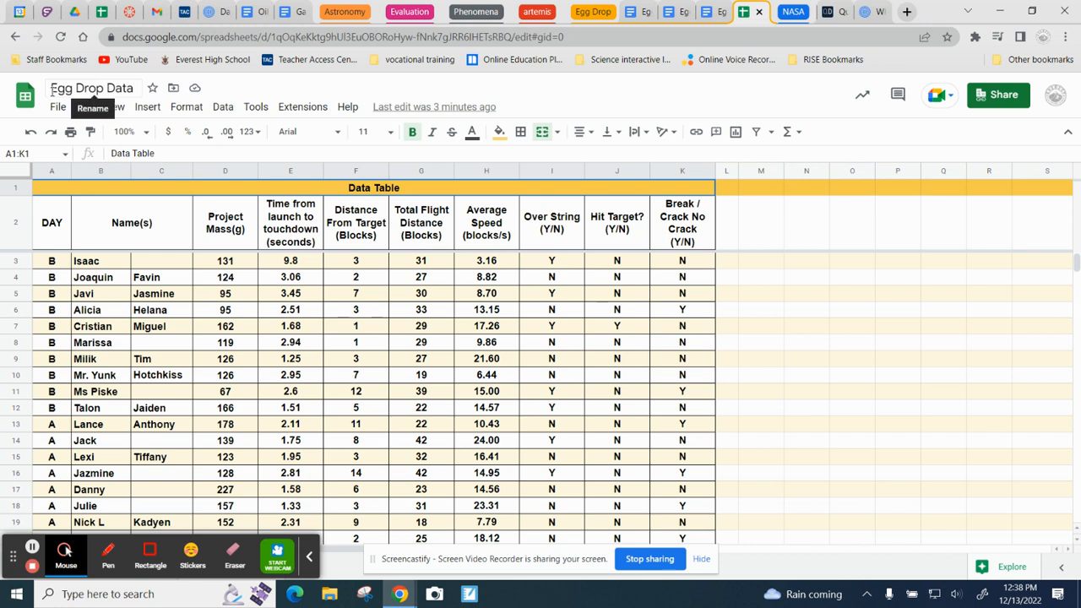
{"action": "left_click", "coordinate": [135, 88]}
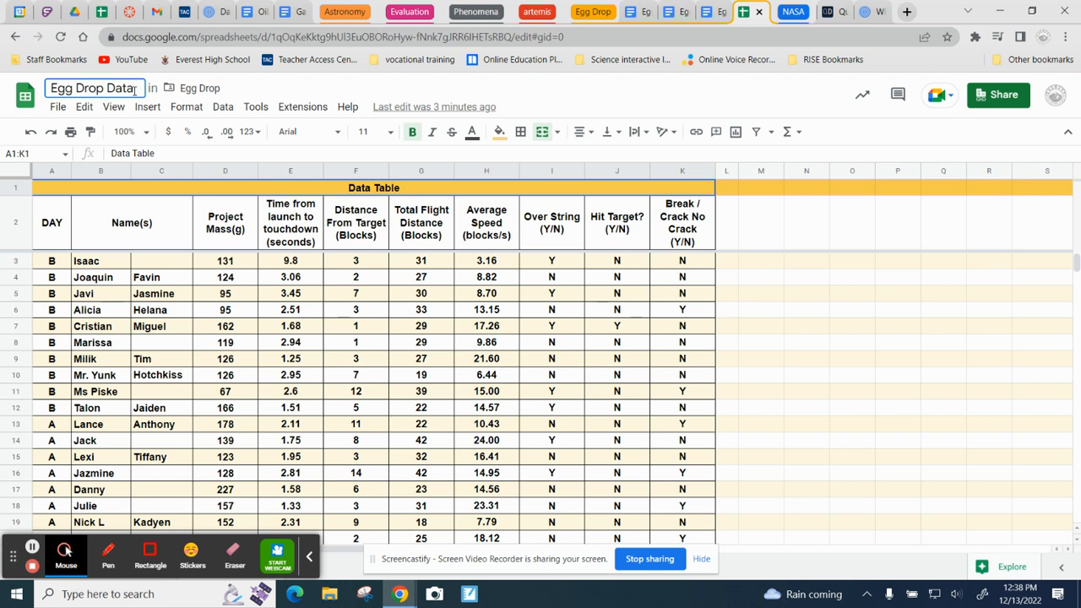
{"action": "type", "text": "james"}
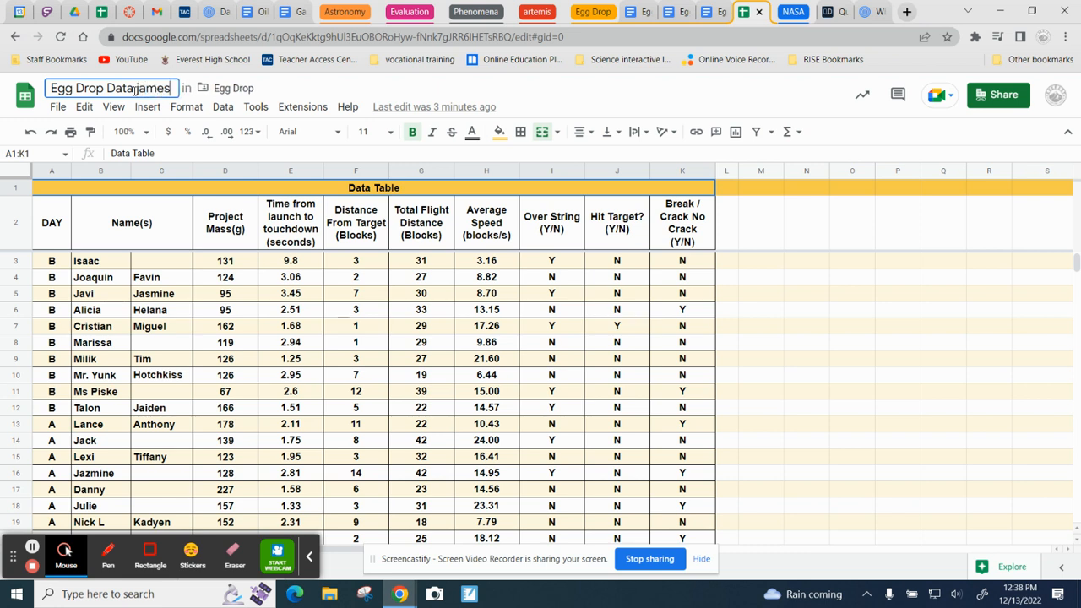
{"action": "type", "text": " hotchkiss"}
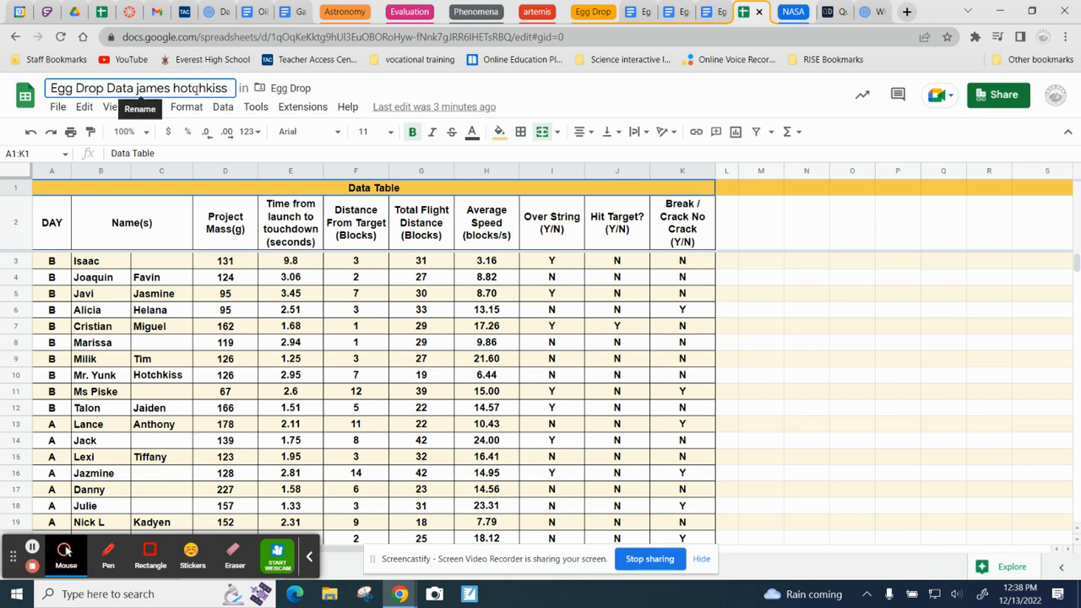
{"action": "left_click", "coordinate": [768, 362]}
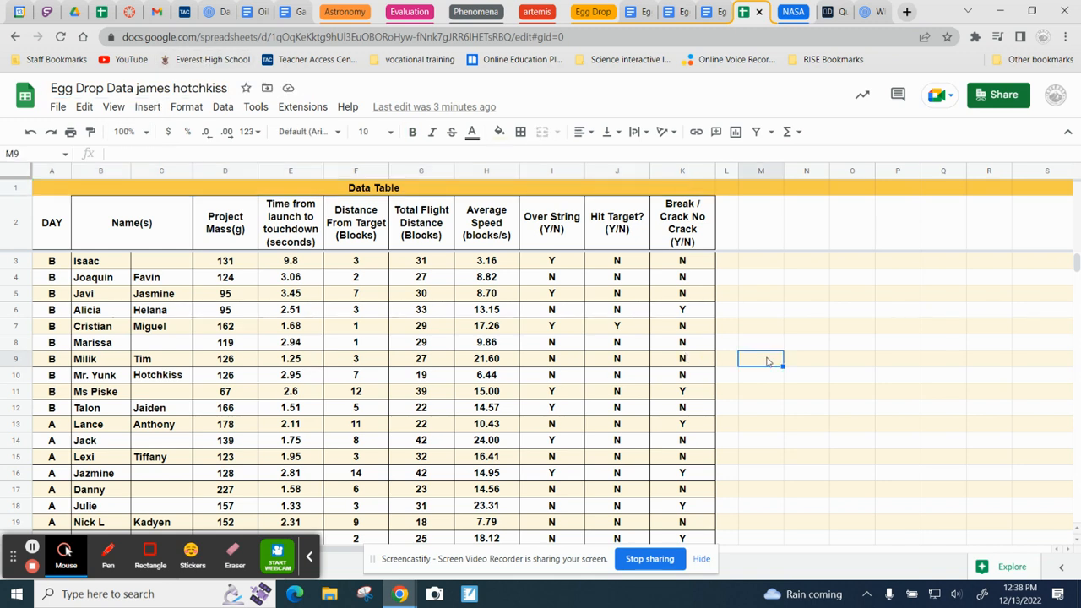
{"action": "left_click", "coordinate": [755, 327]}
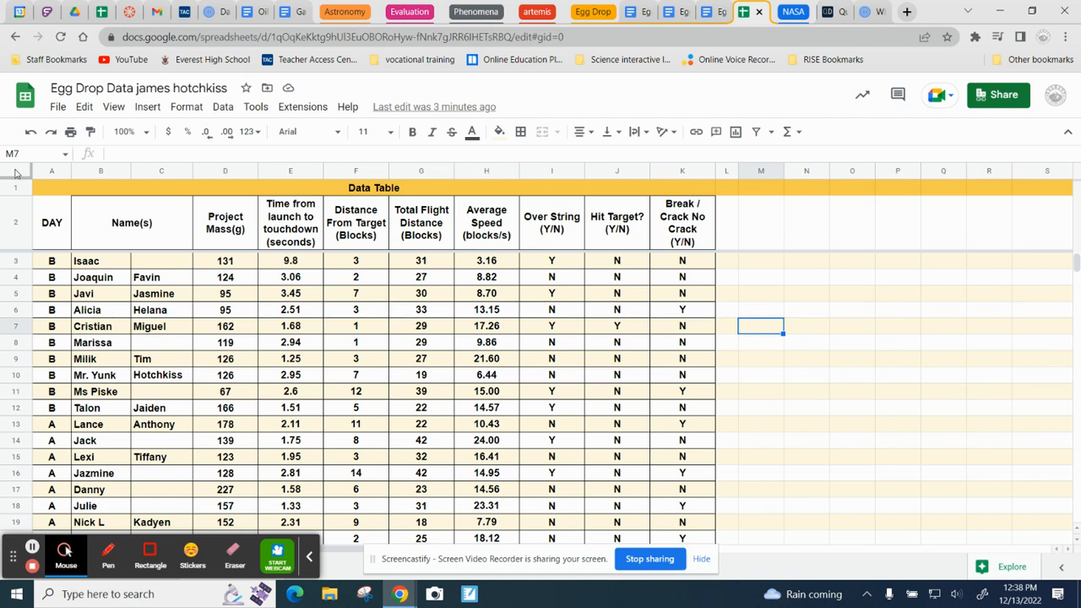
Step: Sort the entire sheet range by column E, A to Z, and check the first and last launch-to-touchdown times
{"action": "left_click", "coordinate": [15, 171]}
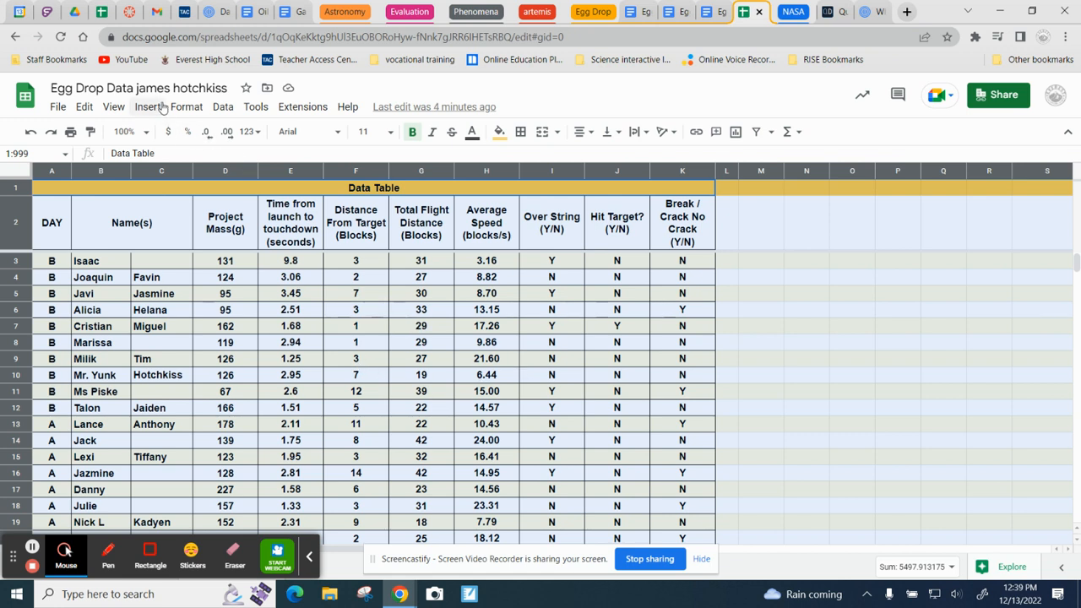
{"action": "left_click", "coordinate": [223, 108]}
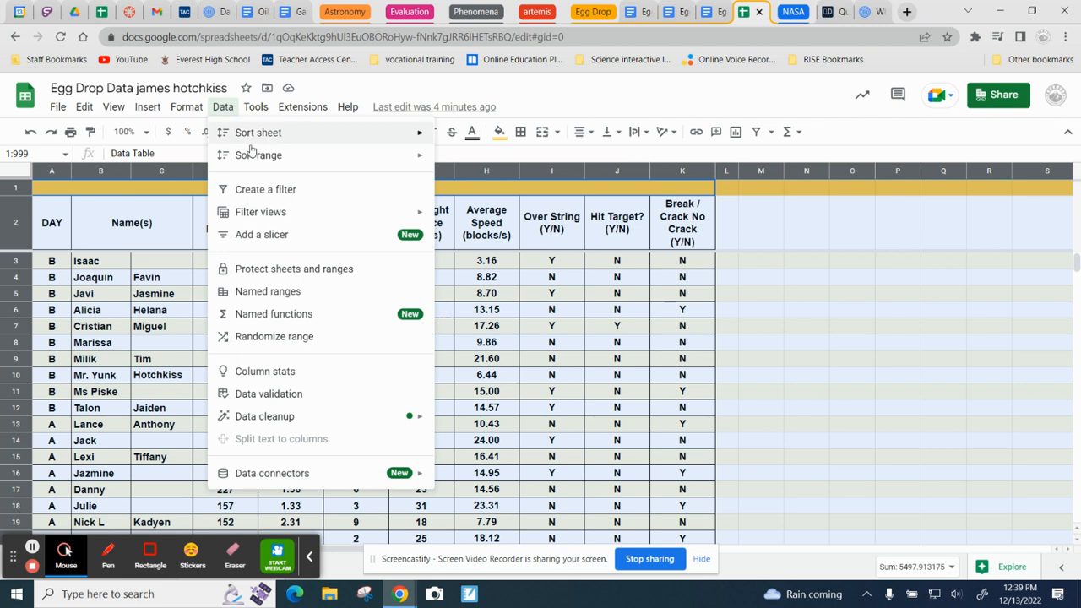
{"action": "mouse_move", "coordinate": [256, 160]}
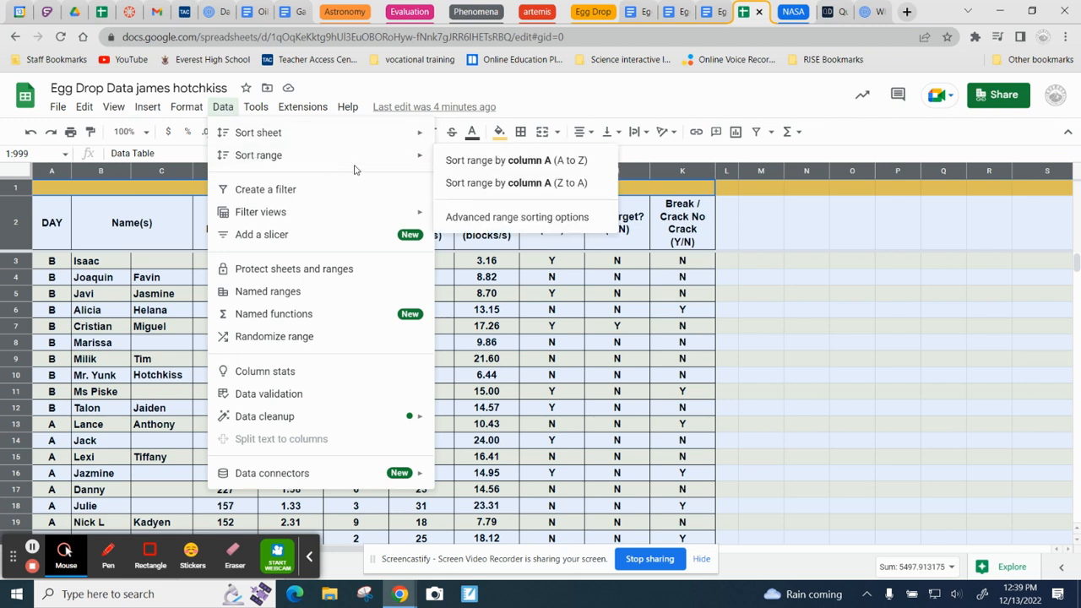
{"action": "left_click", "coordinate": [505, 219]}
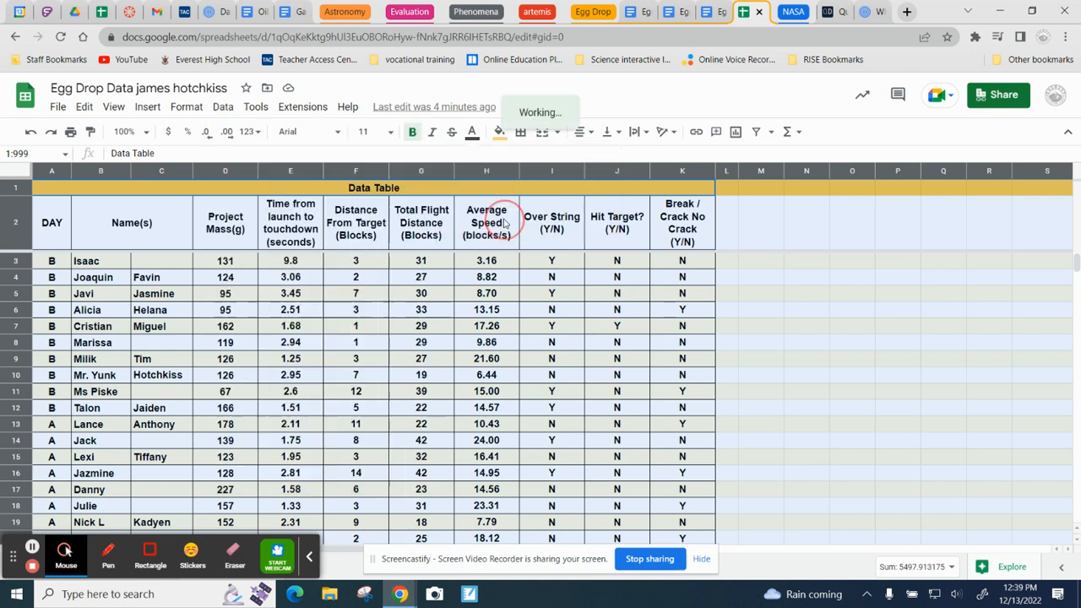
{"action": "left_click", "coordinate": [476, 315]}
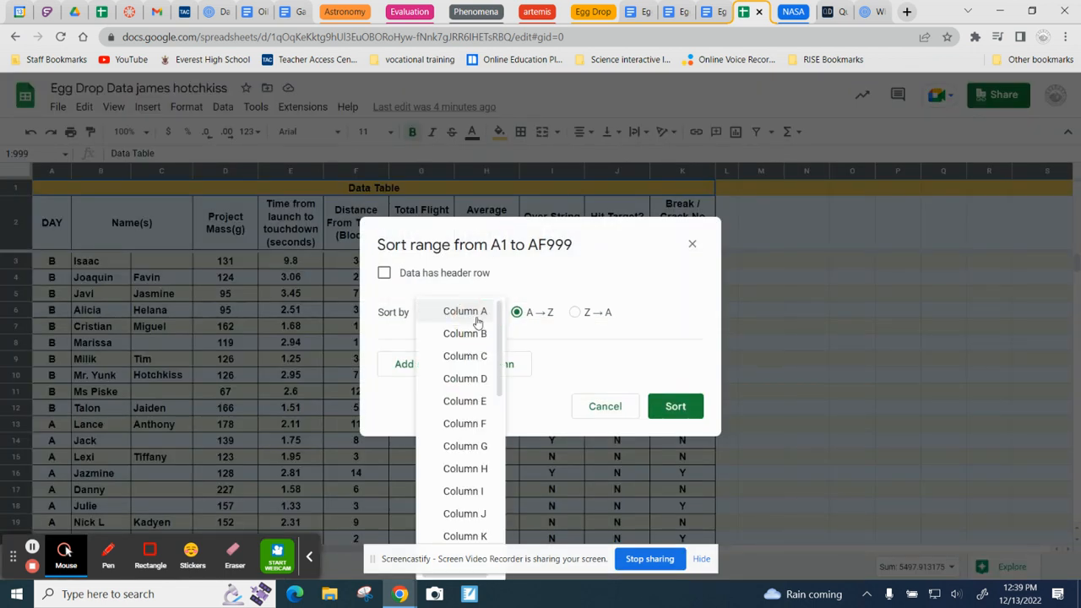
{"action": "left_click", "coordinate": [452, 401]}
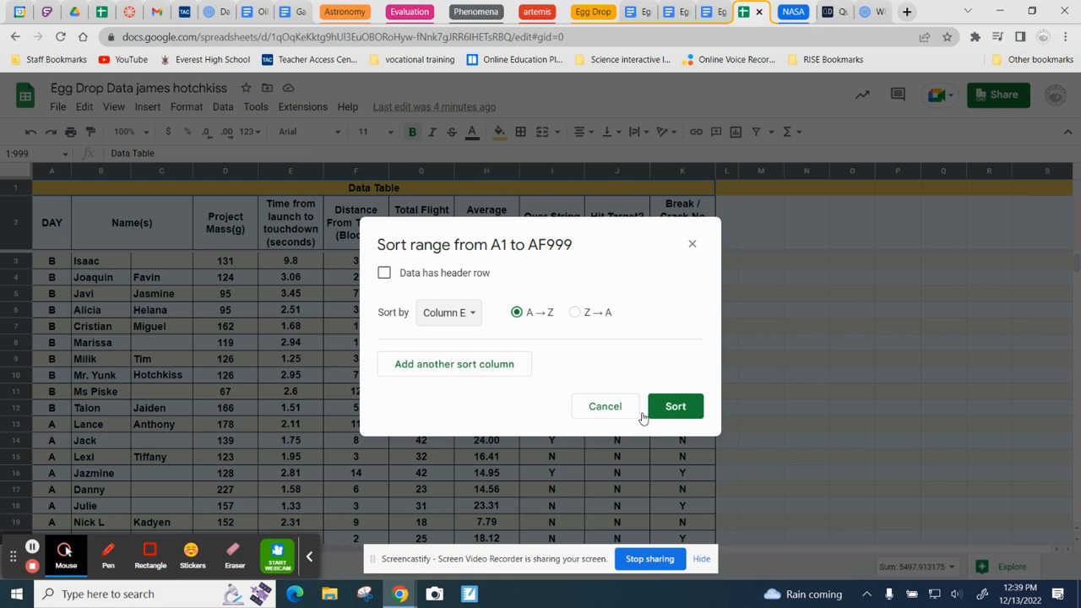
{"action": "left_click", "coordinate": [684, 411]}
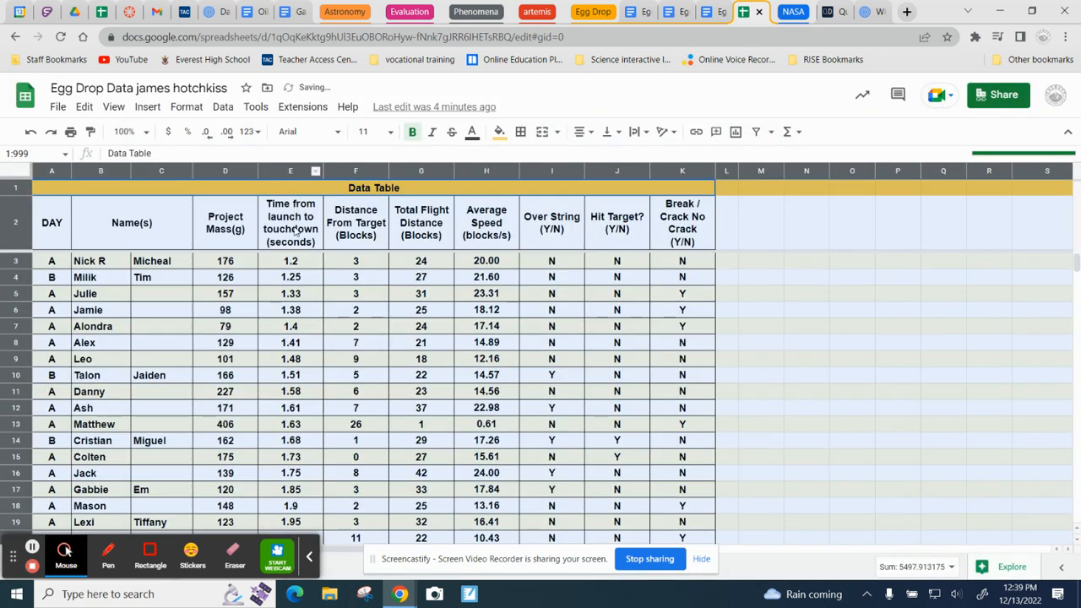
{"action": "left_click", "coordinate": [291, 263]}
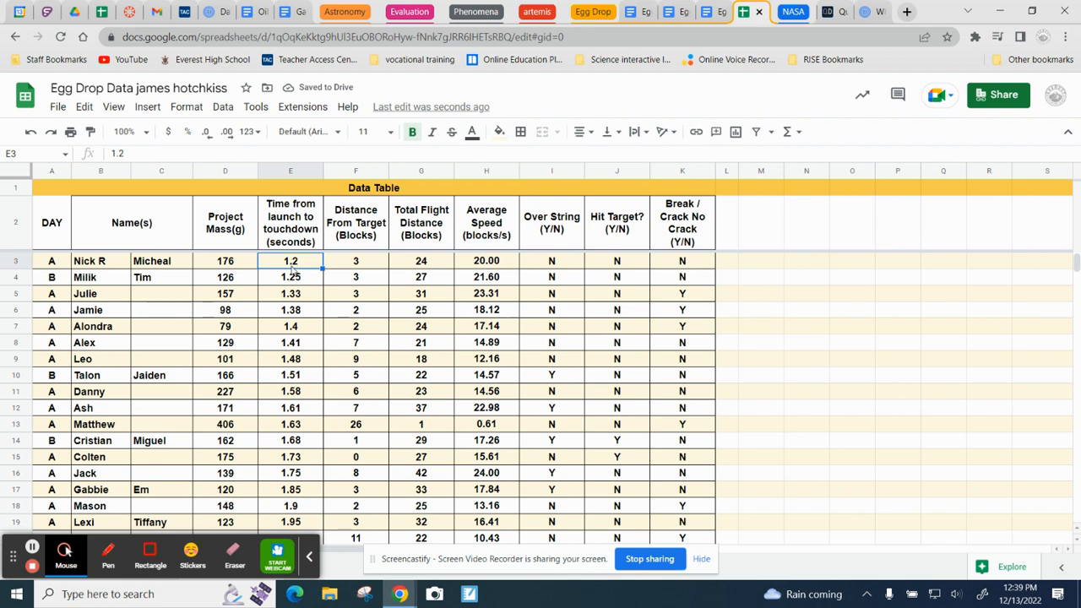
{"action": "scroll", "coordinate": [291, 338], "scroll_direction": "down", "scroll_amount": 8}
{"action": "left_click", "coordinate": [291, 293]}
{"action": "scroll", "coordinate": [290, 304], "scroll_direction": "up", "scroll_amount": 8}
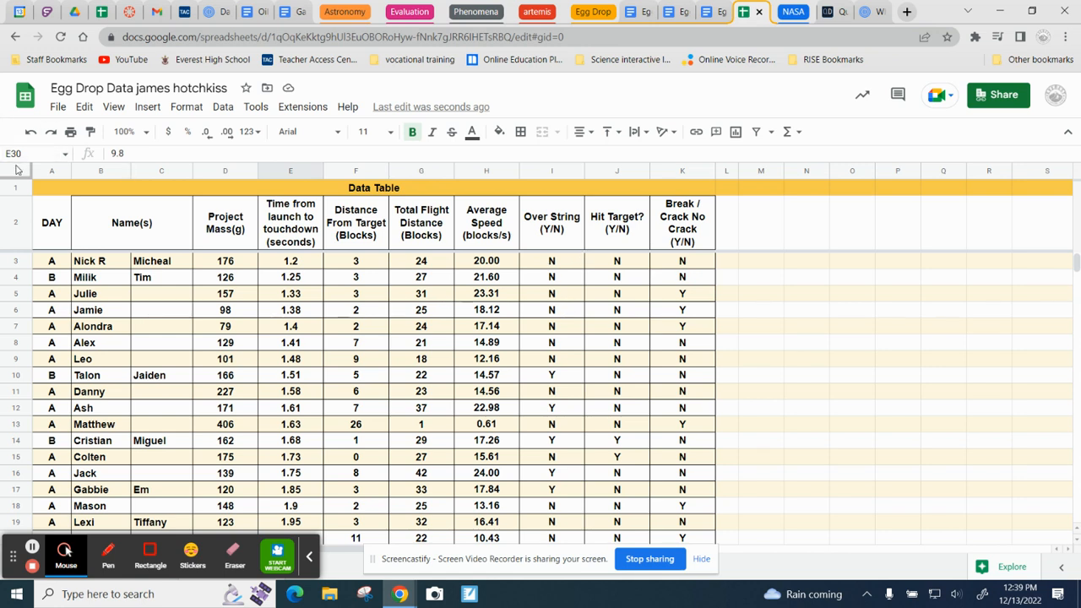
Step: Label a summary table beside the data with "Flight Data" in M5, "With" in M7 and "Without" in M8
{"action": "left_click", "coordinate": [762, 297]}
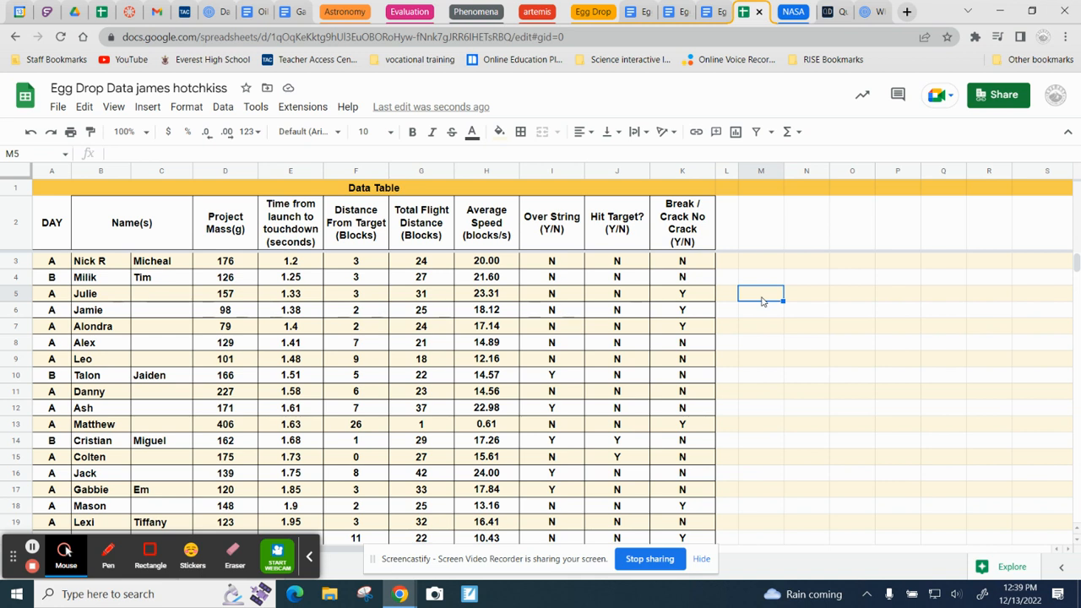
{"action": "type", "text": "Flight Data"}
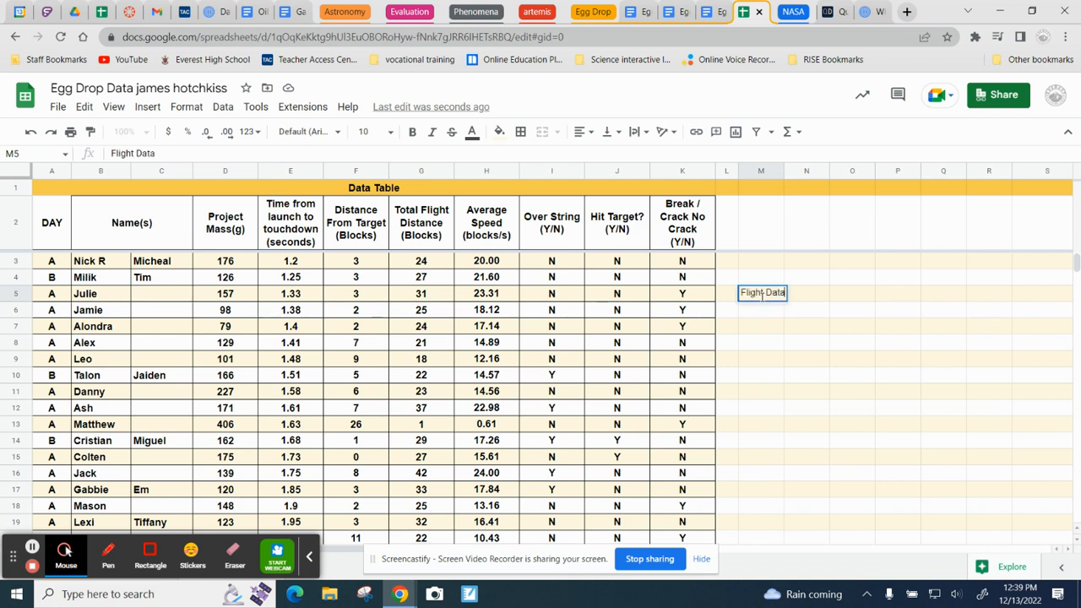
{"action": "key", "text": "Return"}
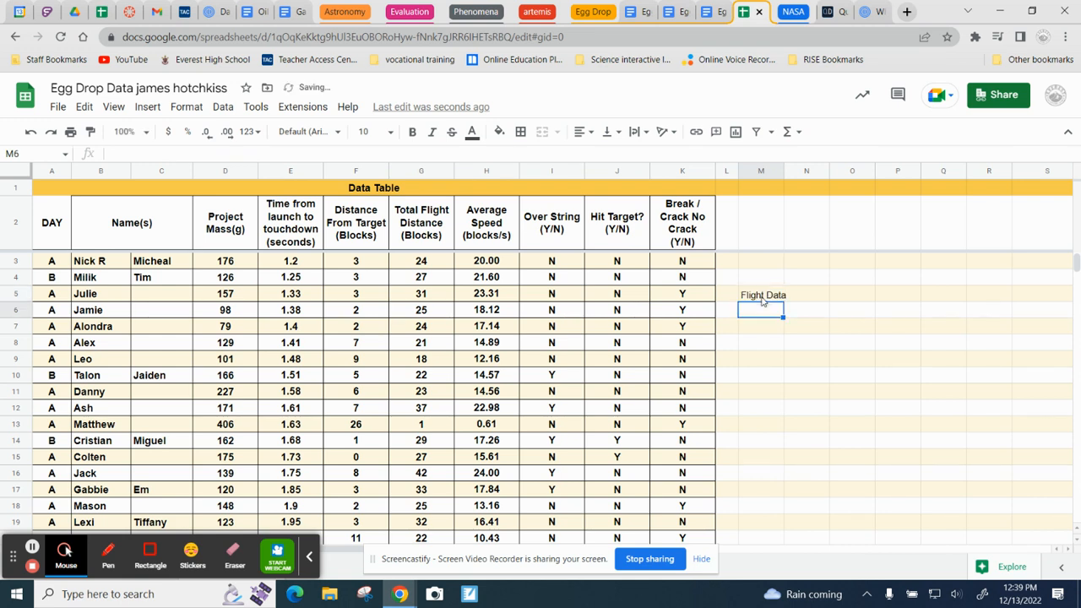
{"action": "key", "text": "Down"}
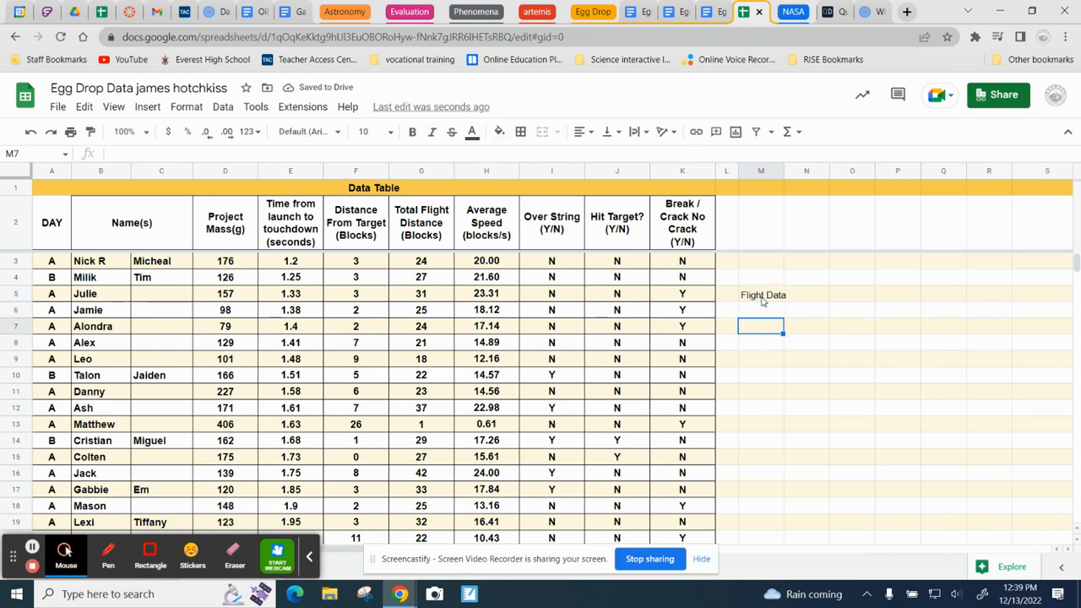
{"action": "type", "text": "With"}
{"action": "key", "text": "Return"}
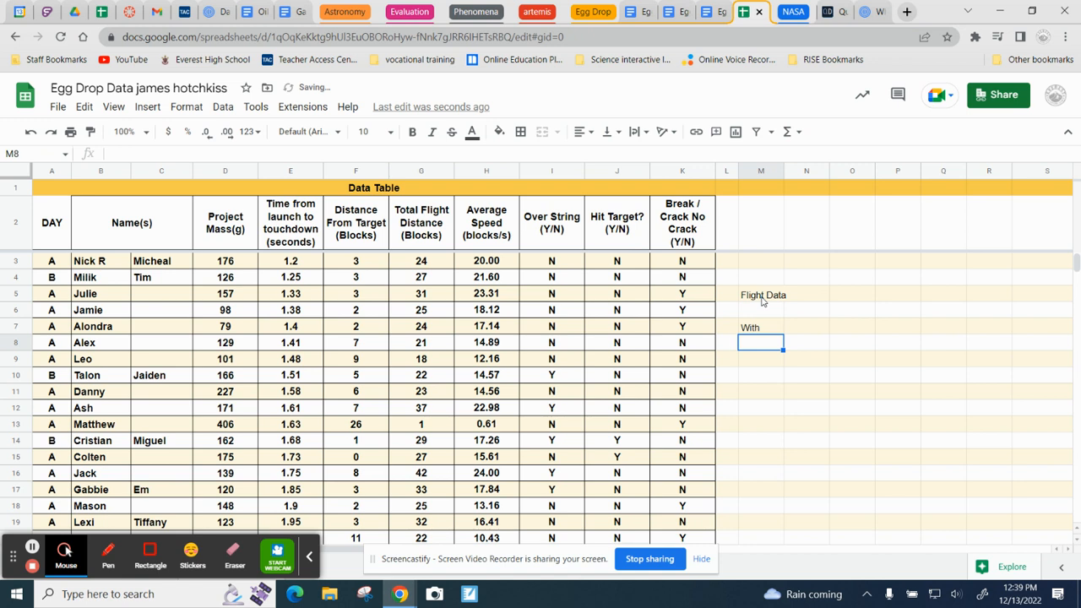
{"action": "type", "text": "Without"}
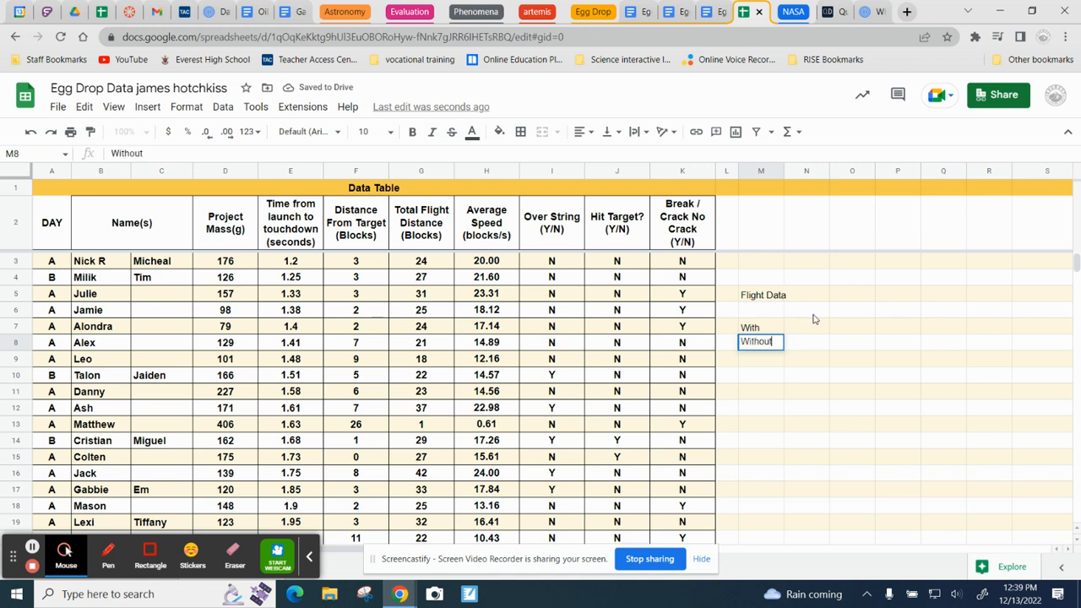
Step: Enter the headings Min, Q1, Med, Q2 and Max across N6 to R6 and the label "Mean" in P10
{"action": "left_click", "coordinate": [814, 318]}
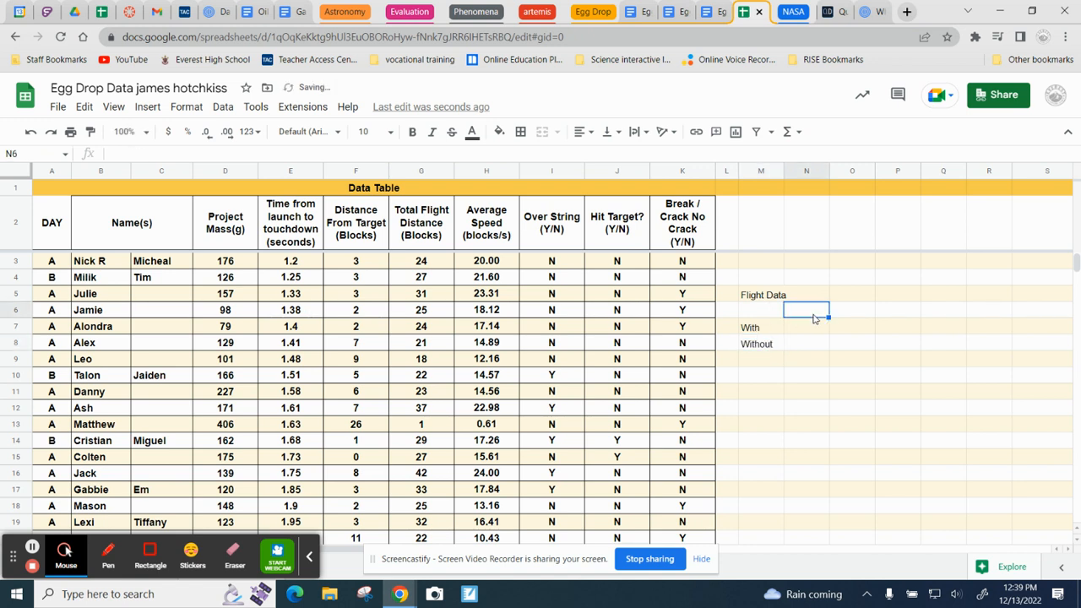
{"action": "type", "text": "M"}
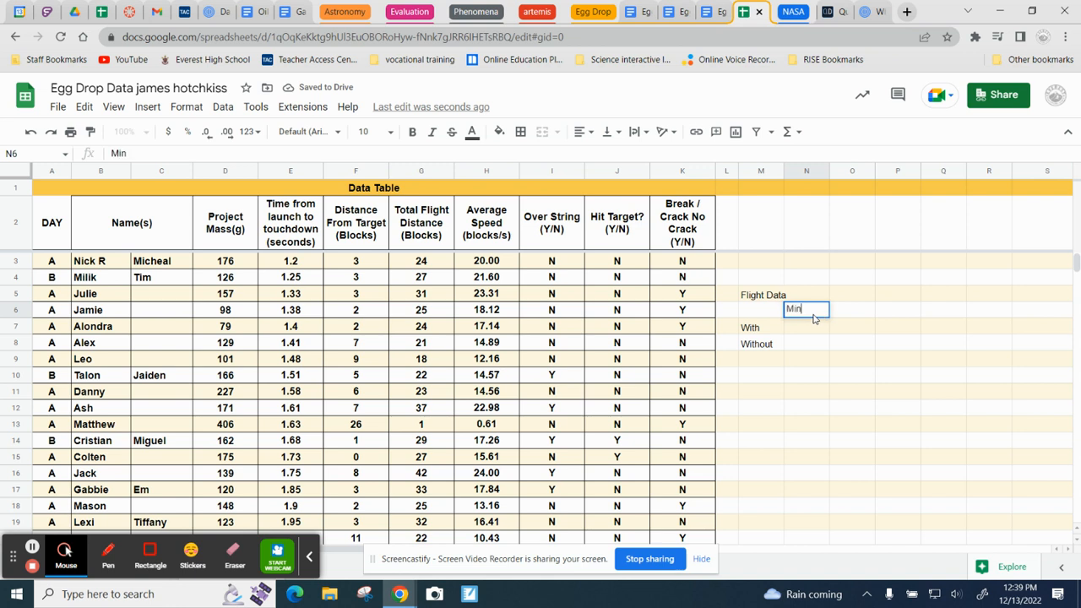
{"action": "type", "text": "in"}
{"action": "key", "text": "Tab"}
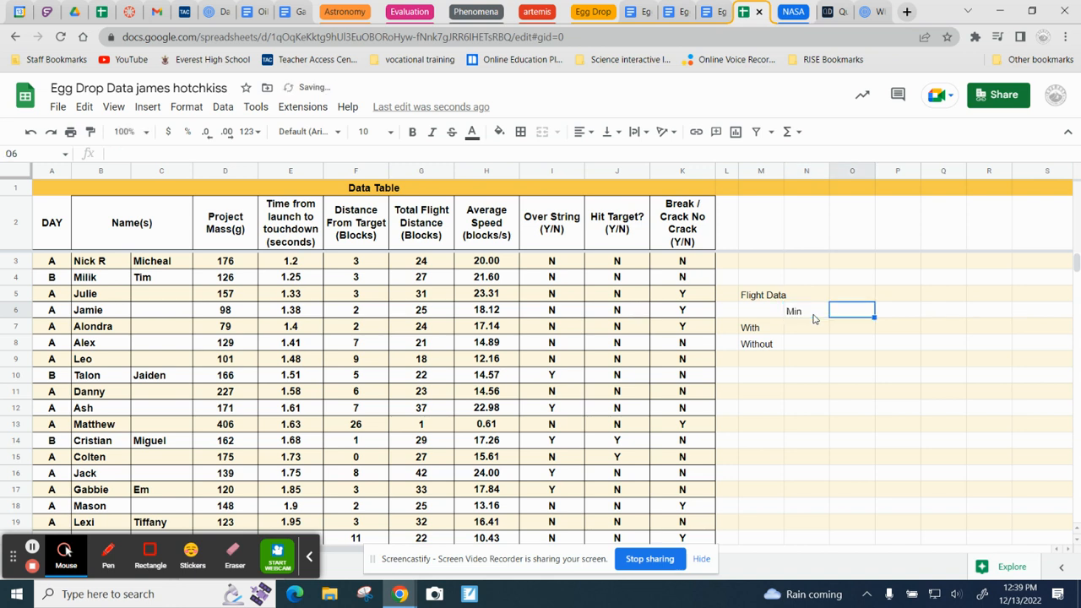
{"action": "type", "text": "Q1"}
{"action": "key", "text": "Tab"}
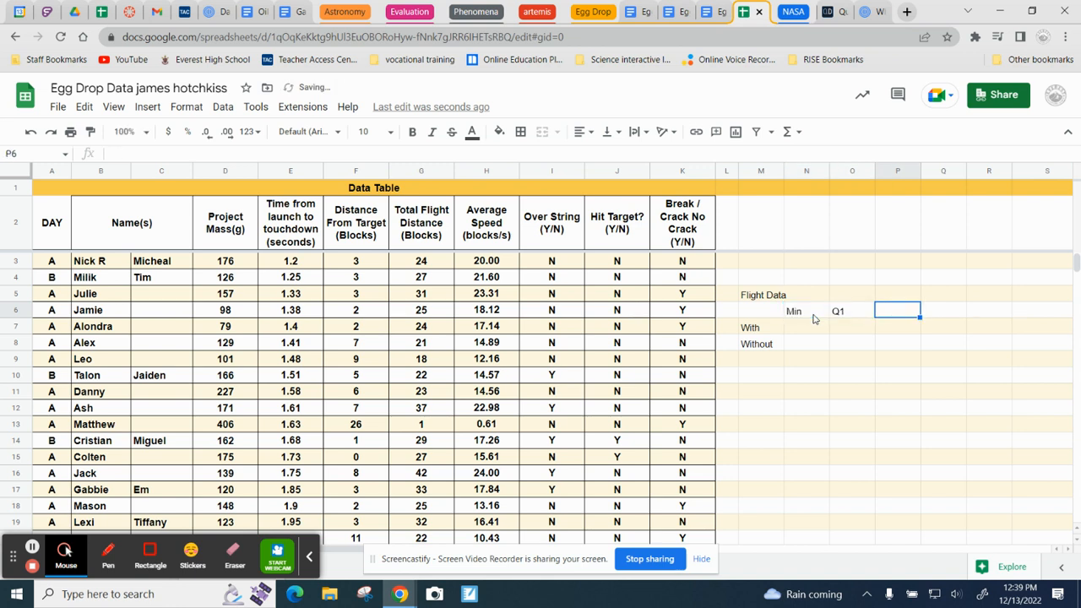
{"action": "type", "text": "Med"}
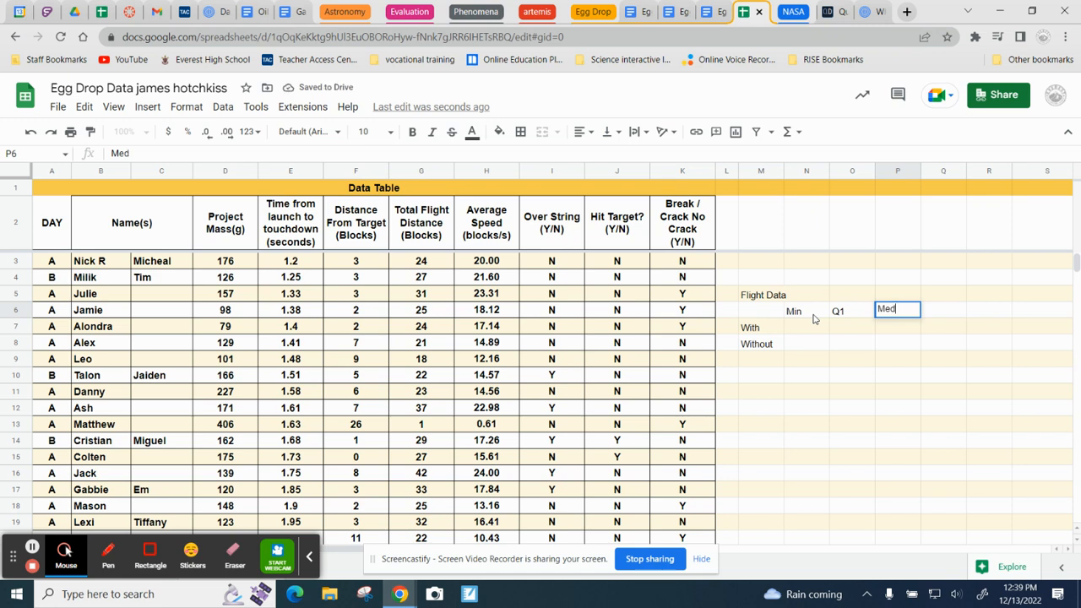
{"action": "key", "text": "Tab"}
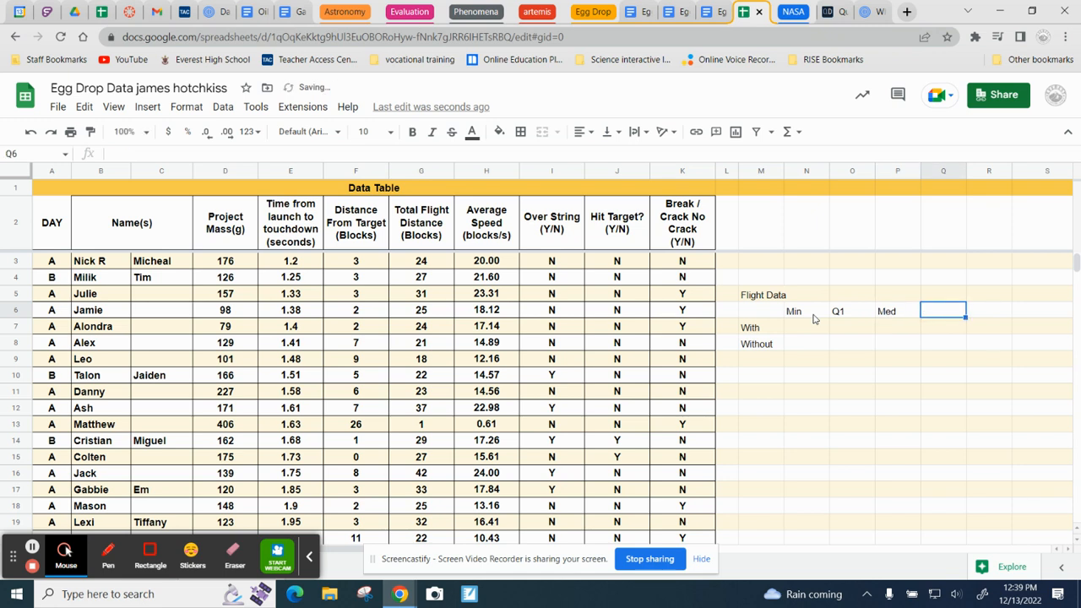
{"action": "type", "text": "Q"}
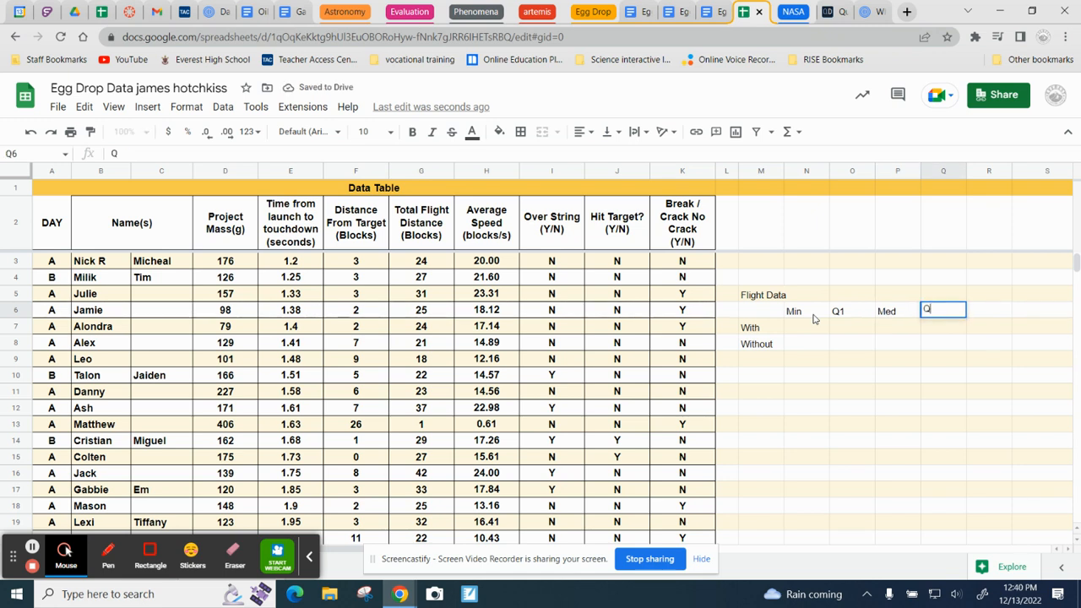
{"action": "type", "text": "2"}
{"action": "key", "text": "Tab"}
{"action": "type", "text": "Ma"}
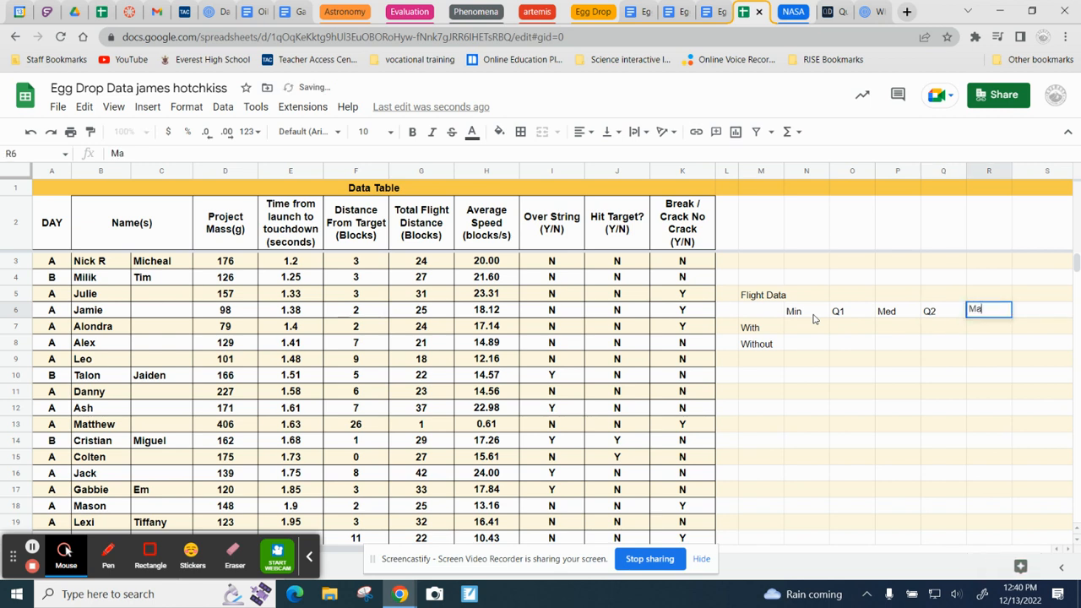
{"action": "left_click", "coordinate": [894, 379]}
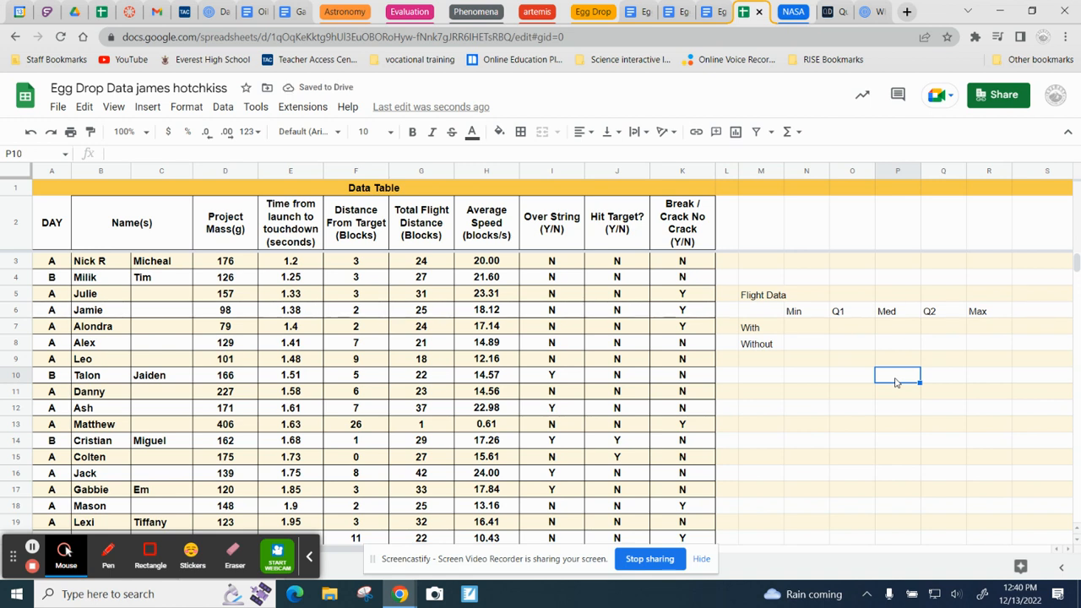
{"action": "type", "text": "Mean"}
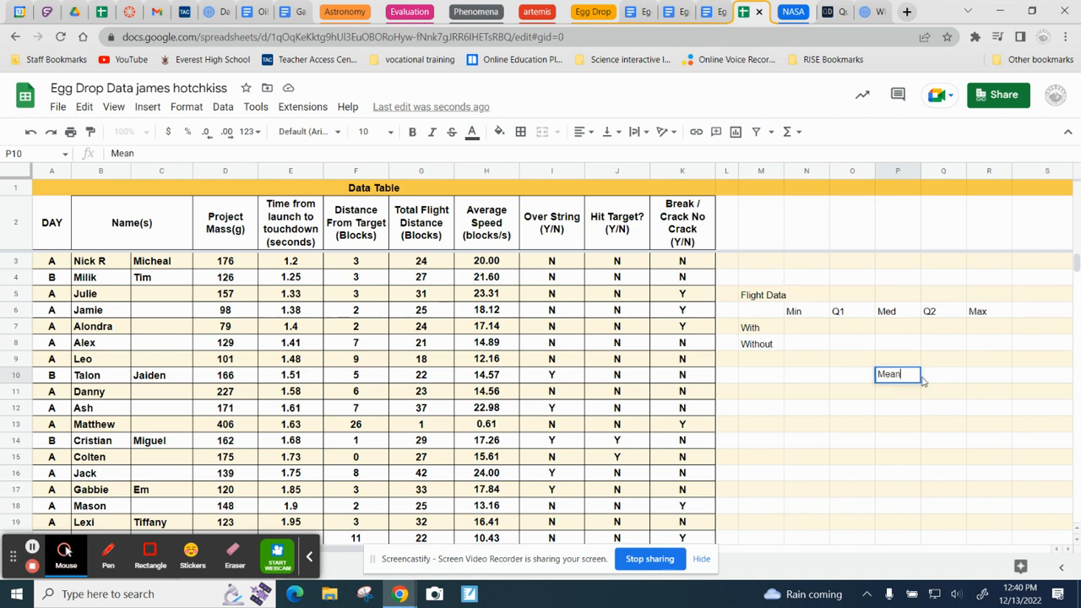
Step: Check which cells in column E hold the first and last launch-to-touchdown times
{"action": "left_click", "coordinate": [797, 331]}
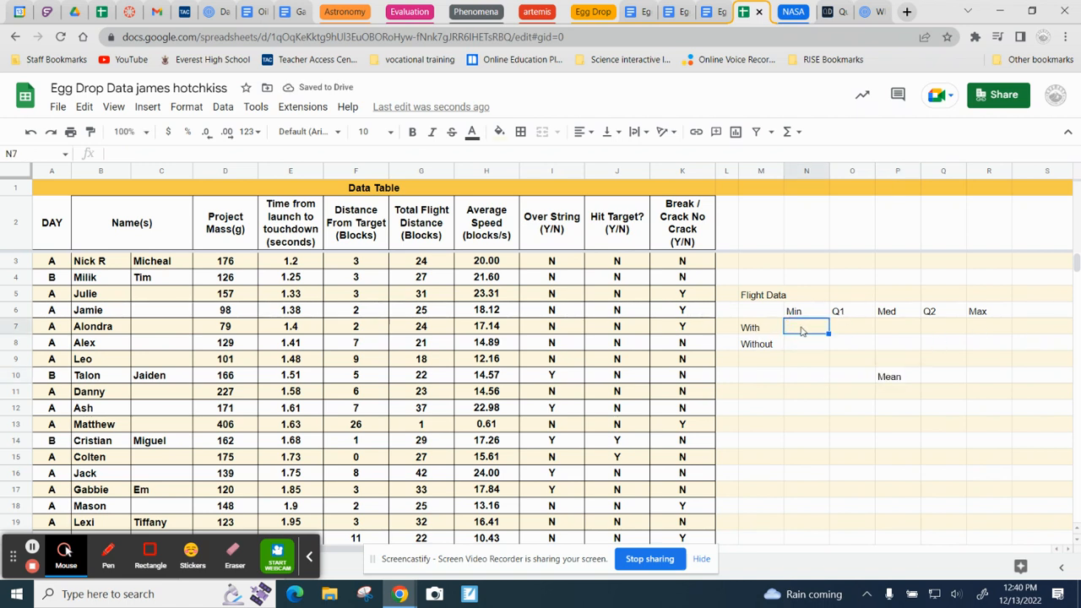
{"action": "left_click", "coordinate": [294, 171]}
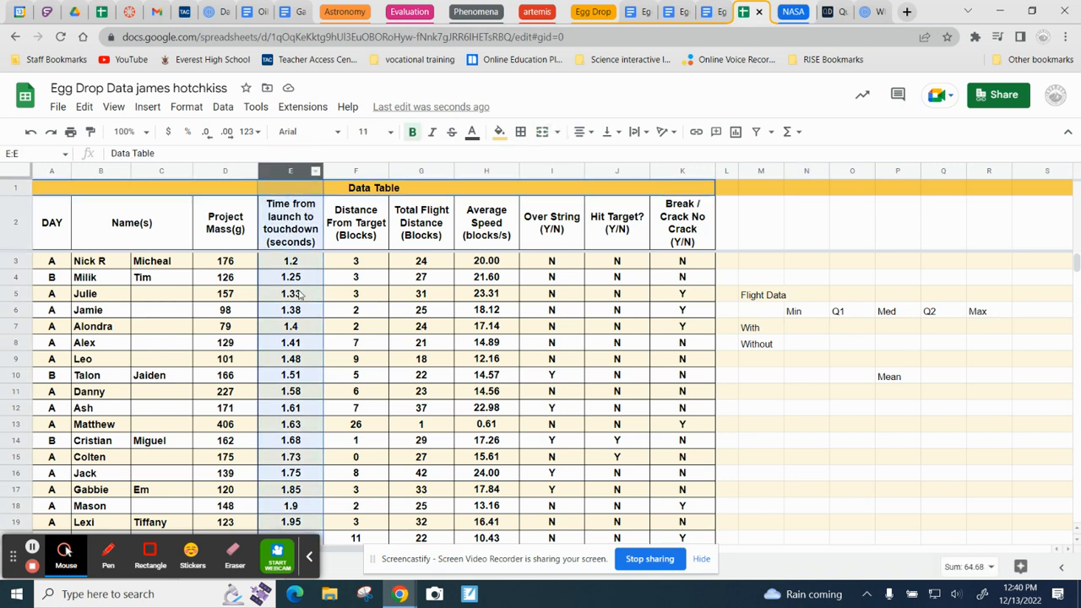
{"action": "left_click", "coordinate": [290, 261]}
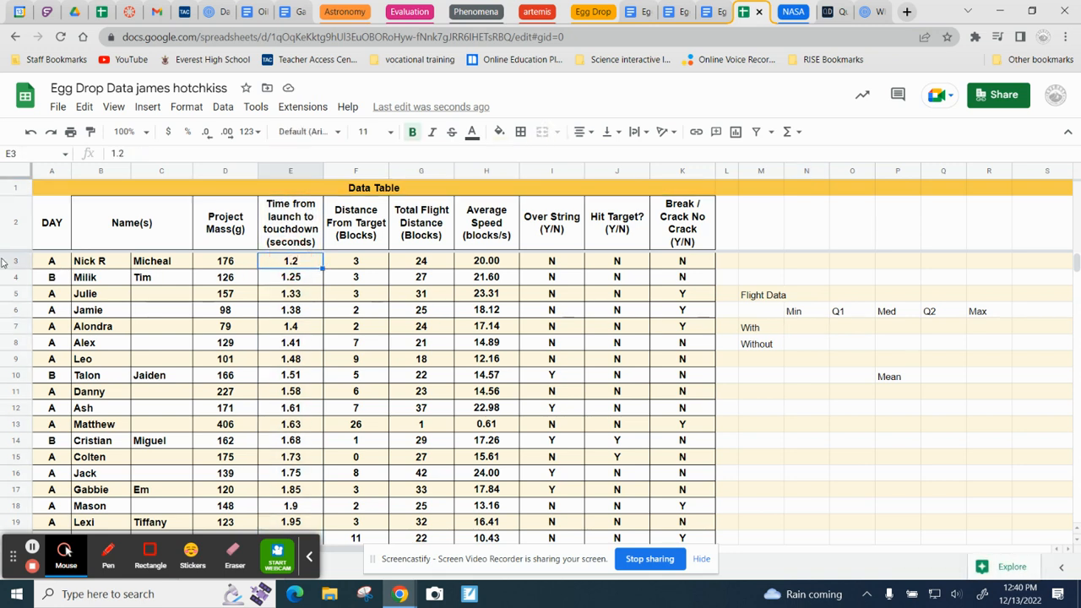
{"action": "scroll", "coordinate": [313, 348], "scroll_direction": "down", "scroll_amount": 4}
{"action": "scroll", "coordinate": [312, 349], "scroll_direction": "down", "scroll_amount": 2}
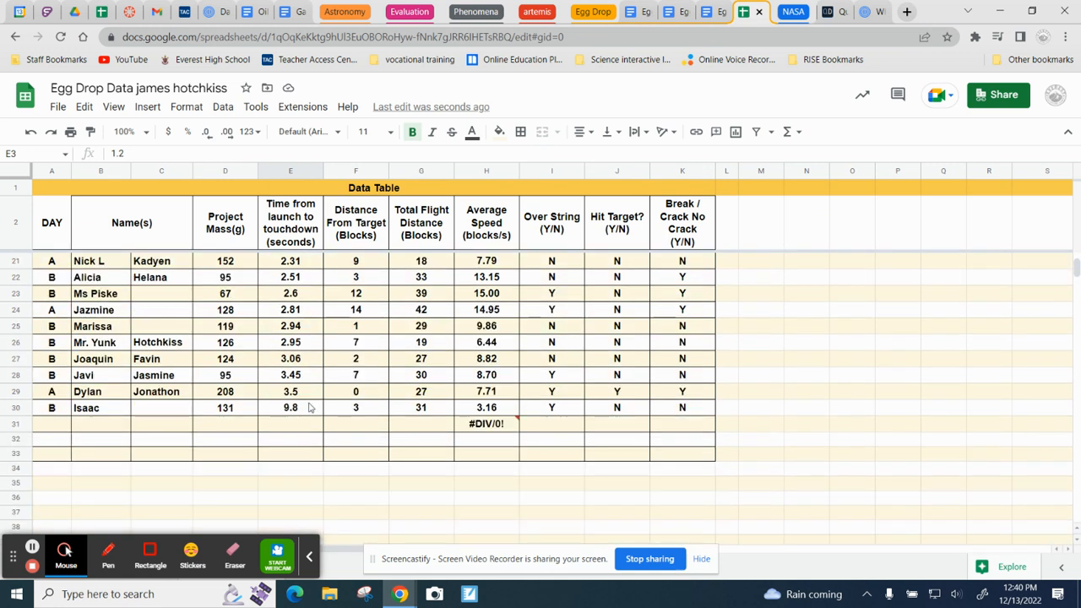
{"action": "left_click", "coordinate": [293, 412]}
{"action": "scroll", "coordinate": [293, 419], "scroll_direction": "up", "scroll_amount": 6}
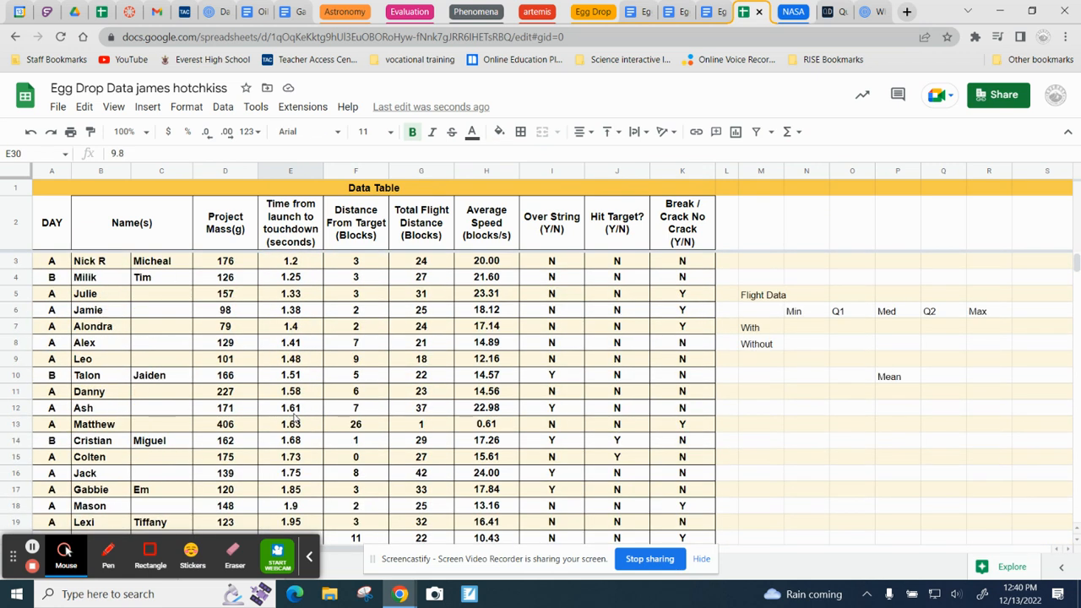
Step: Calculate the minimum time in N7 with =MIN(E3:E30) and accept the suggested autofill for the Without row in N8
{"action": "left_click", "coordinate": [806, 333]}
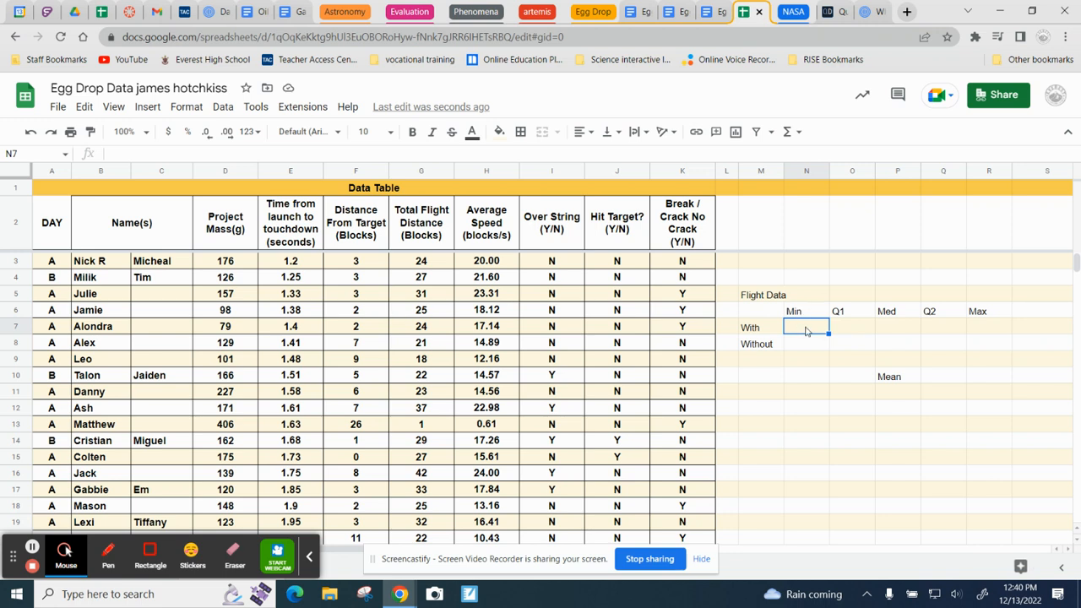
{"action": "type", "text": "="}
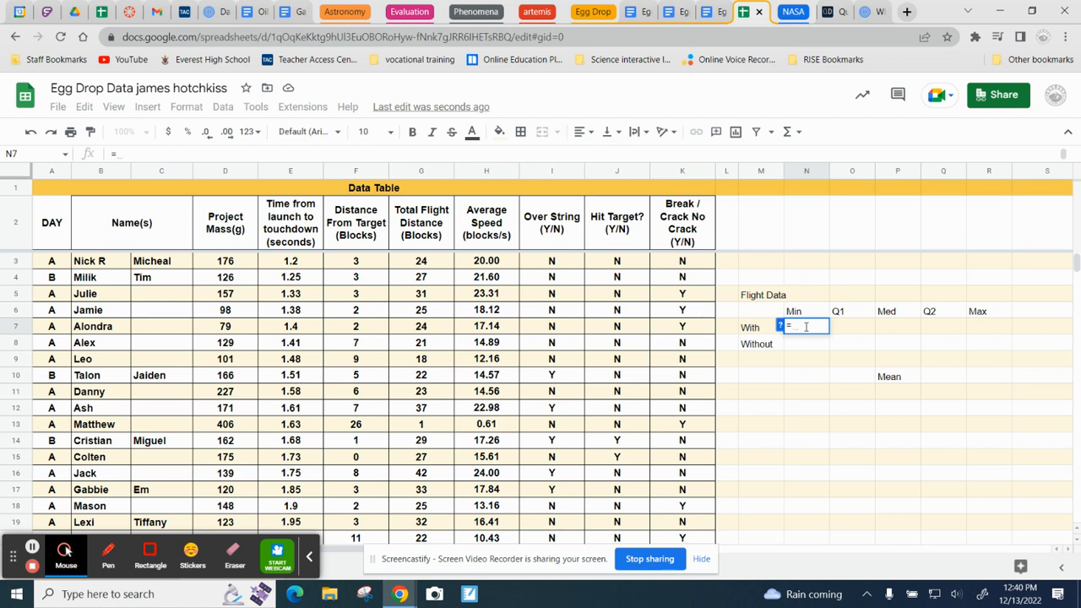
{"action": "type", "text": "min"}
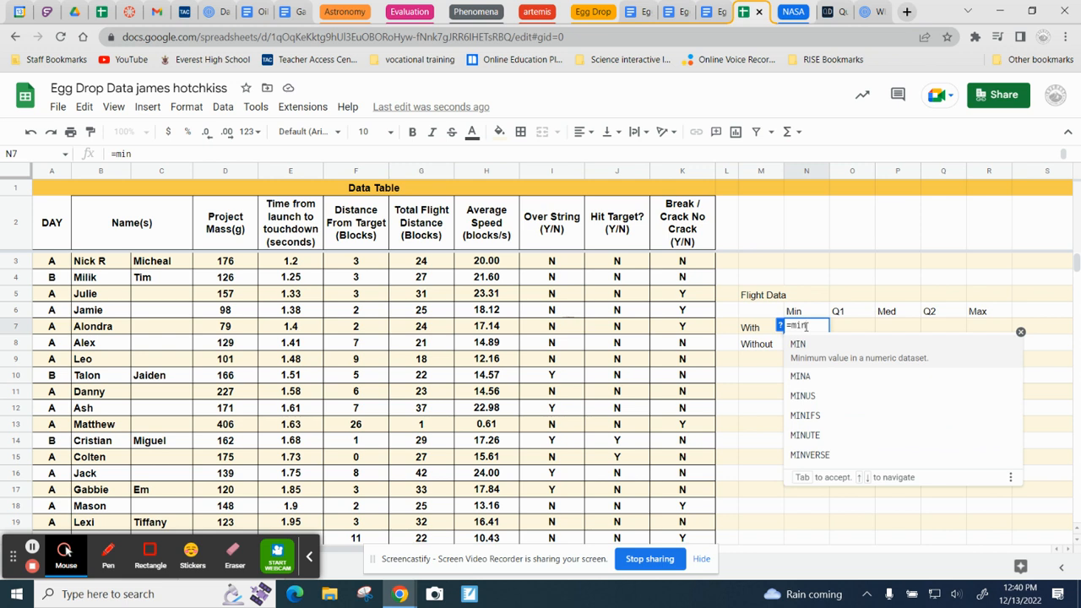
{"action": "key", "text": "Tab"}
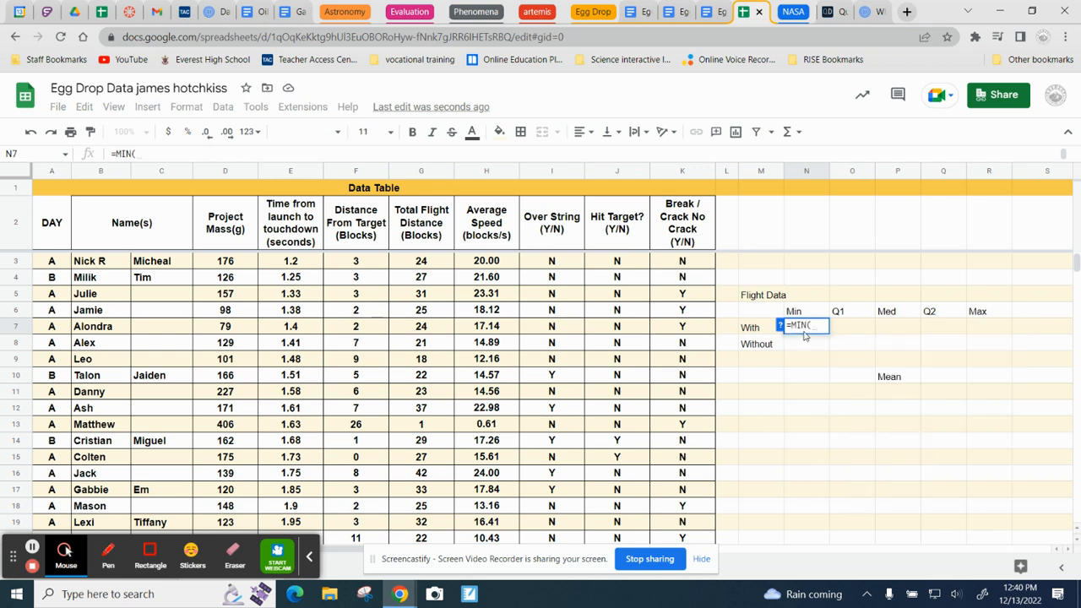
{"action": "type", "text": "e3"}
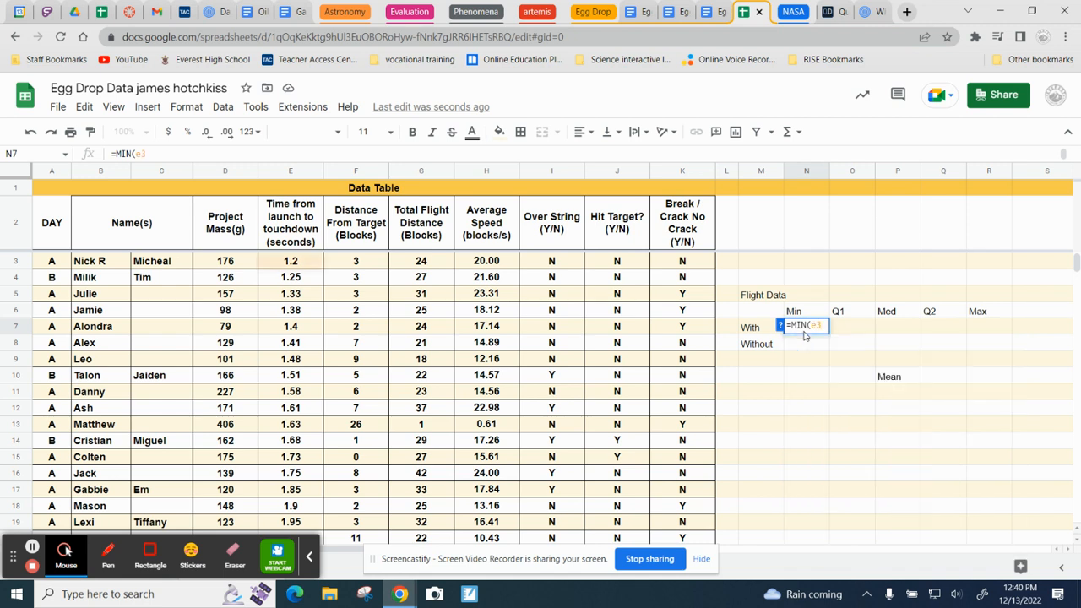
{"action": "type", "text": ":"}
{"action": "type", "text": "e30"}
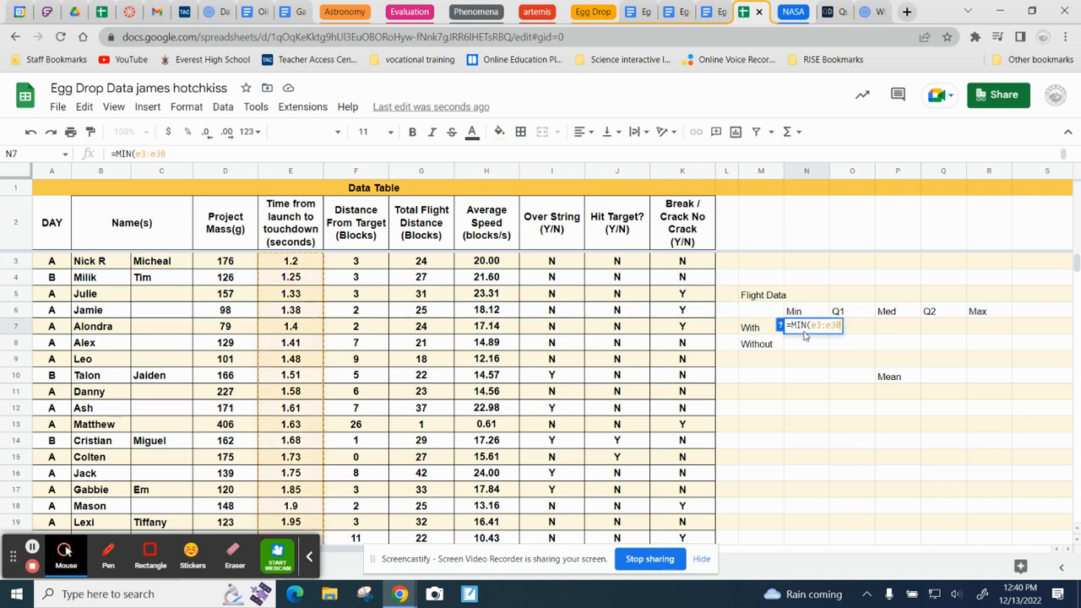
{"action": "key", "text": "Return"}
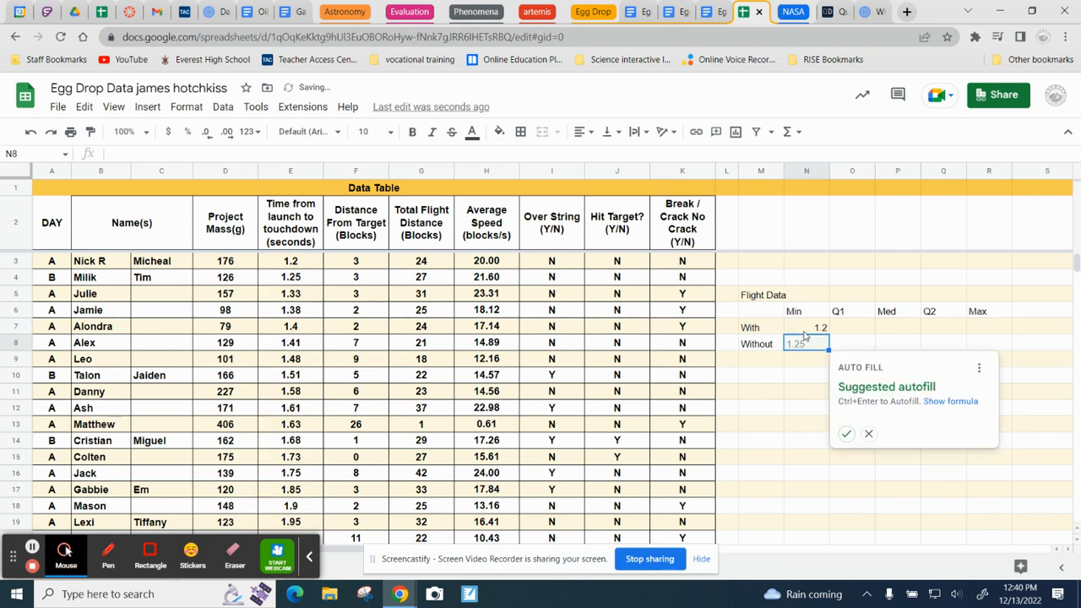
{"action": "left_click", "coordinate": [846, 434]}
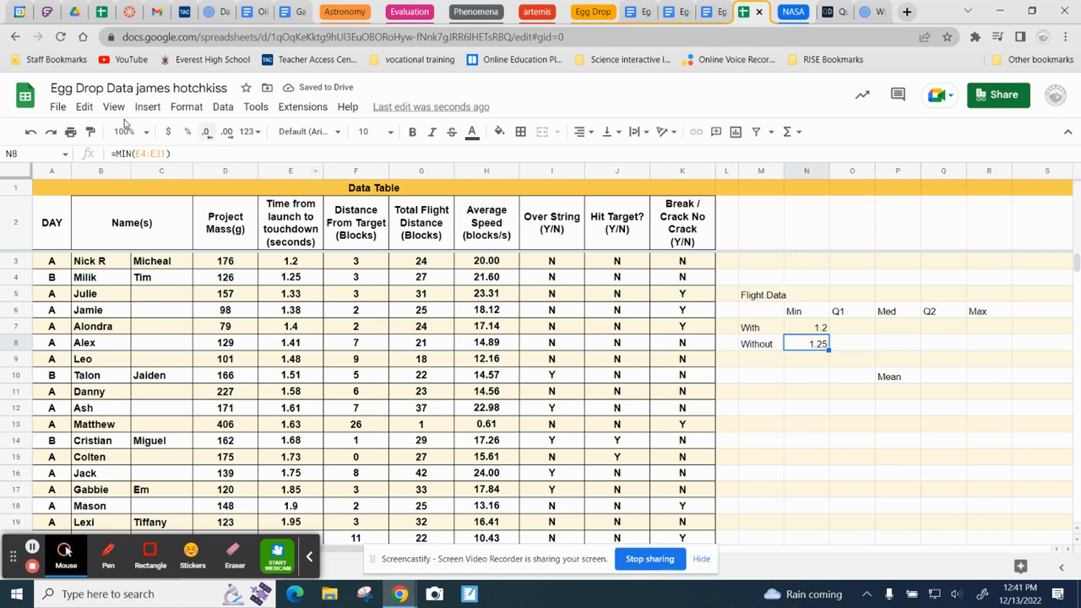
Step: Calculate the first quartile in O7 with =QUARTILE(E3:E30,1) and accept the suggested autofill for O8
{"action": "left_click", "coordinate": [855, 331]}
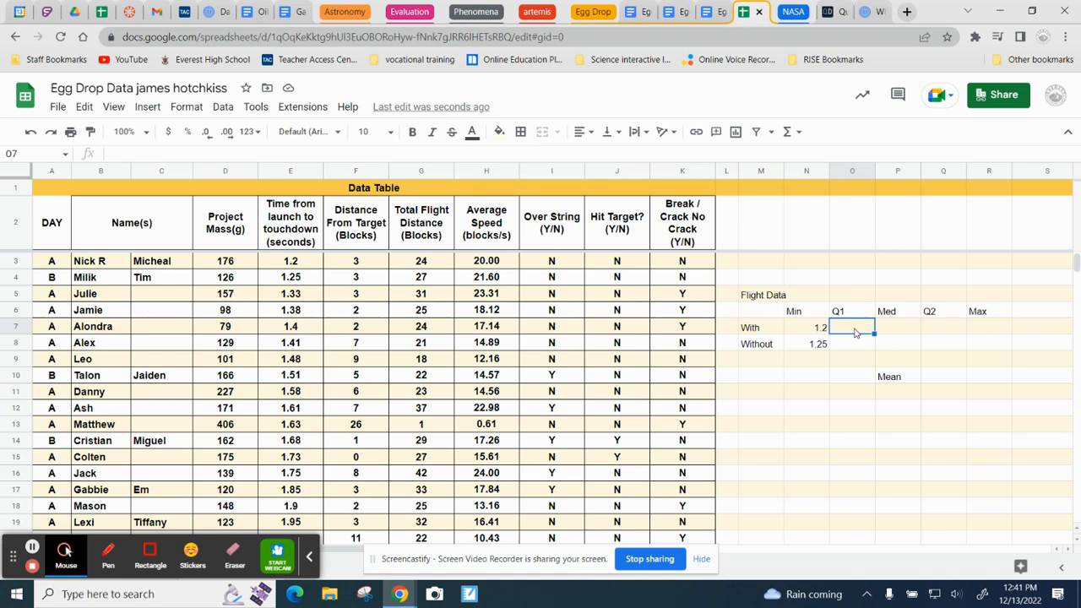
{"action": "type", "text": "Qua"}
{"action": "key", "text": "BackSpace"}
{"action": "key", "text": "BackSpace"}
{"action": "key", "text": "BackSpace"}
{"action": "type", "text": "=qu"}
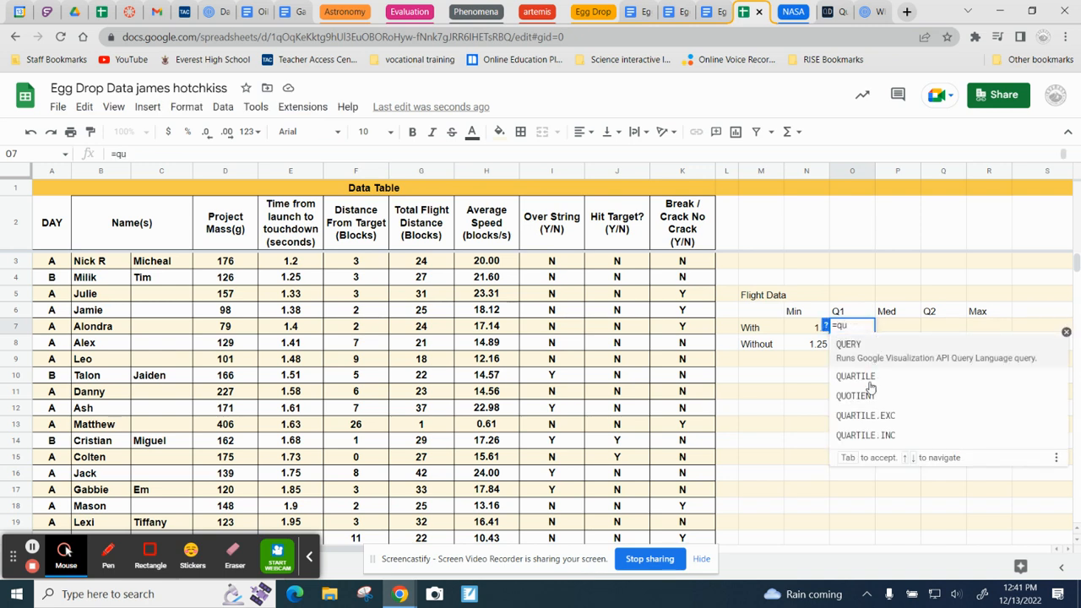
{"action": "left_click", "coordinate": [866, 372]}
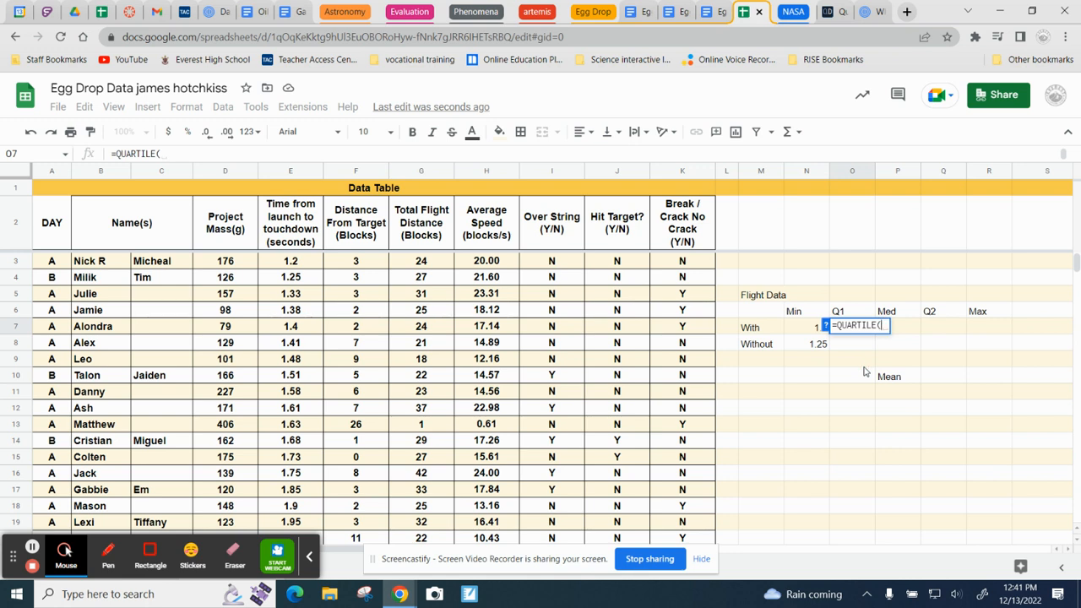
{"action": "type", "text": "e3"}
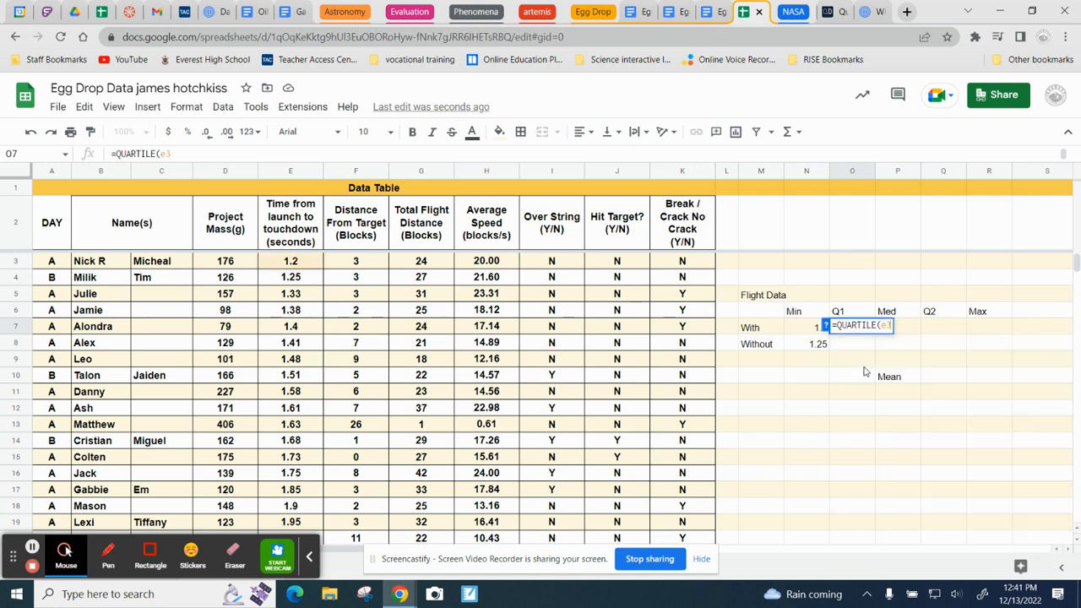
{"action": "type", "text": ":3"}
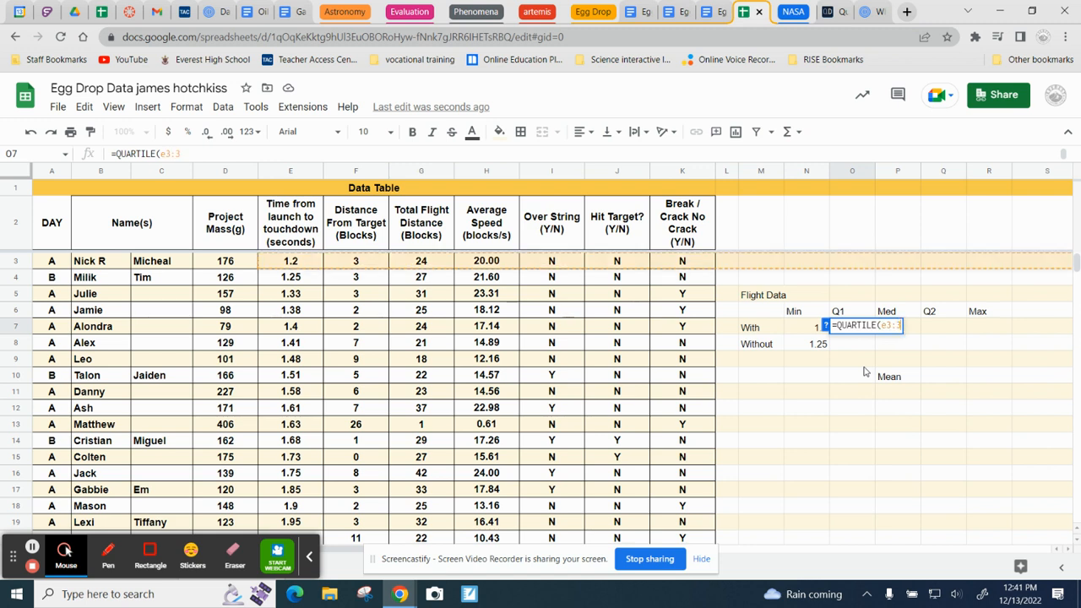
{"action": "key", "text": "BackSpace"}
{"action": "type", "text": "e30"}
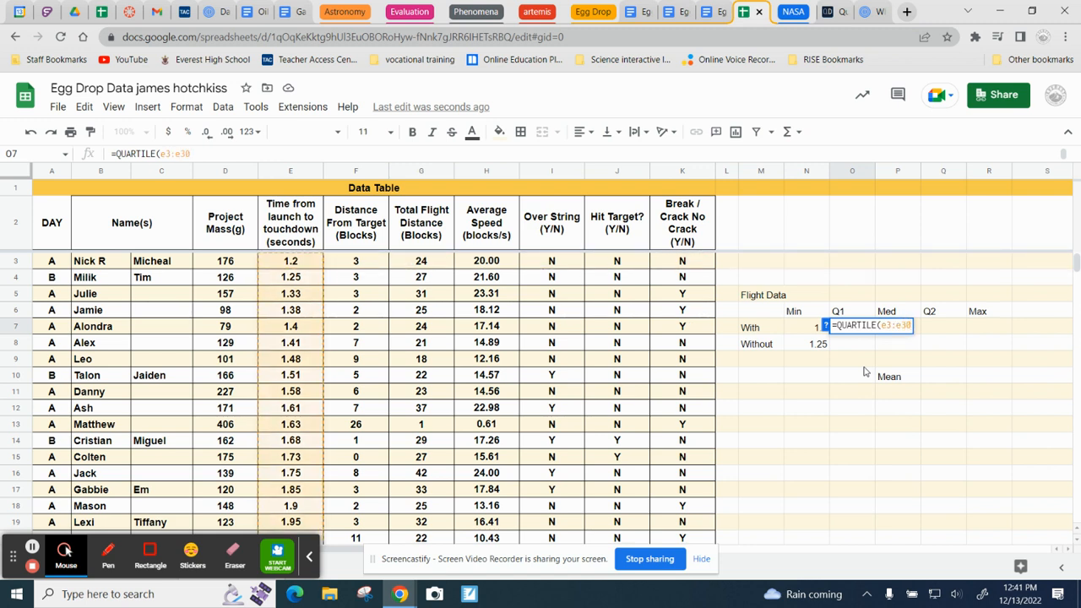
{"action": "type", "text": ",1"}
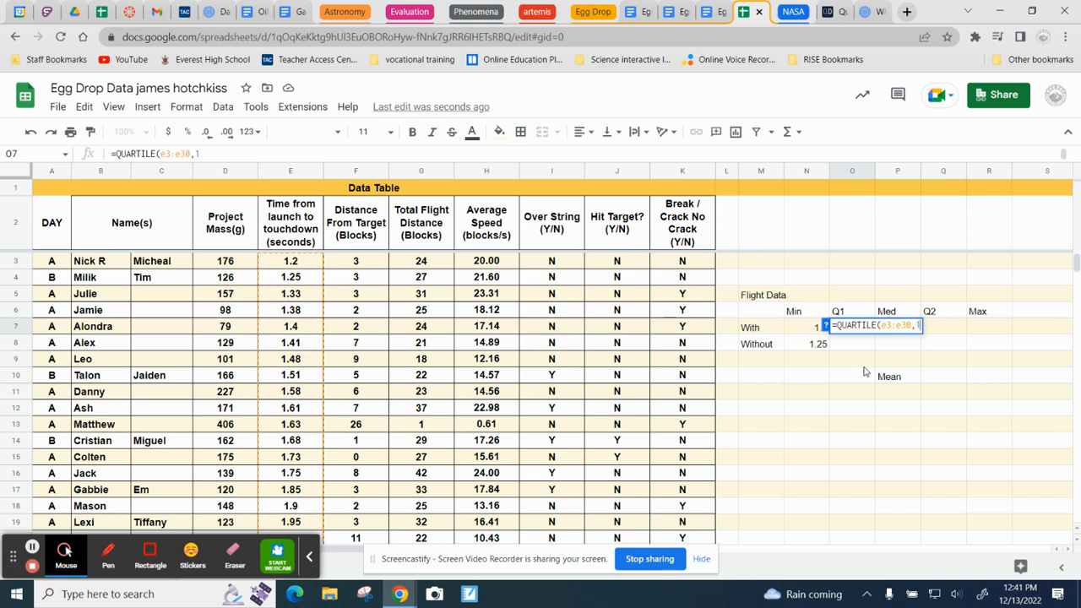
{"action": "key", "text": "Return"}
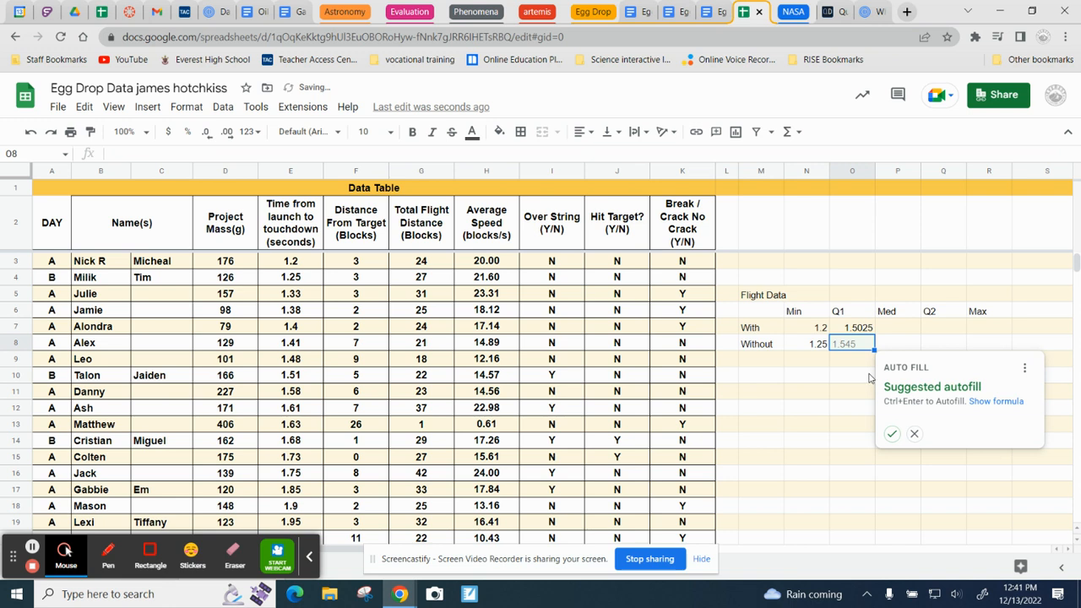
{"action": "left_click", "coordinate": [892, 434]}
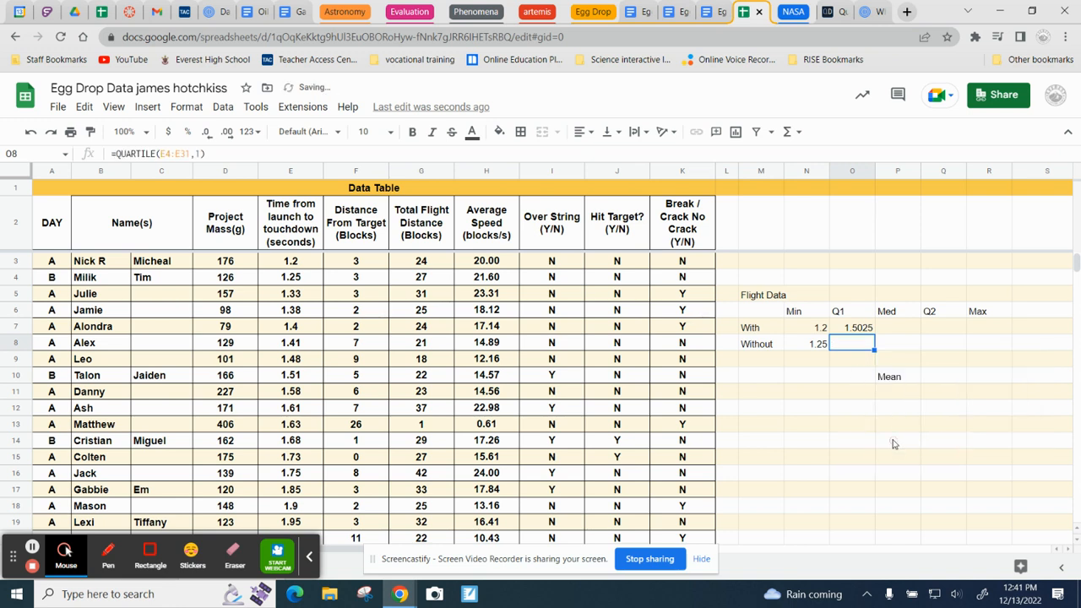
Step: Calculate the median time in P7 with =MEDIAN(E3:E30) and accept the suggested autofill for P8
{"action": "left_click", "coordinate": [886, 331]}
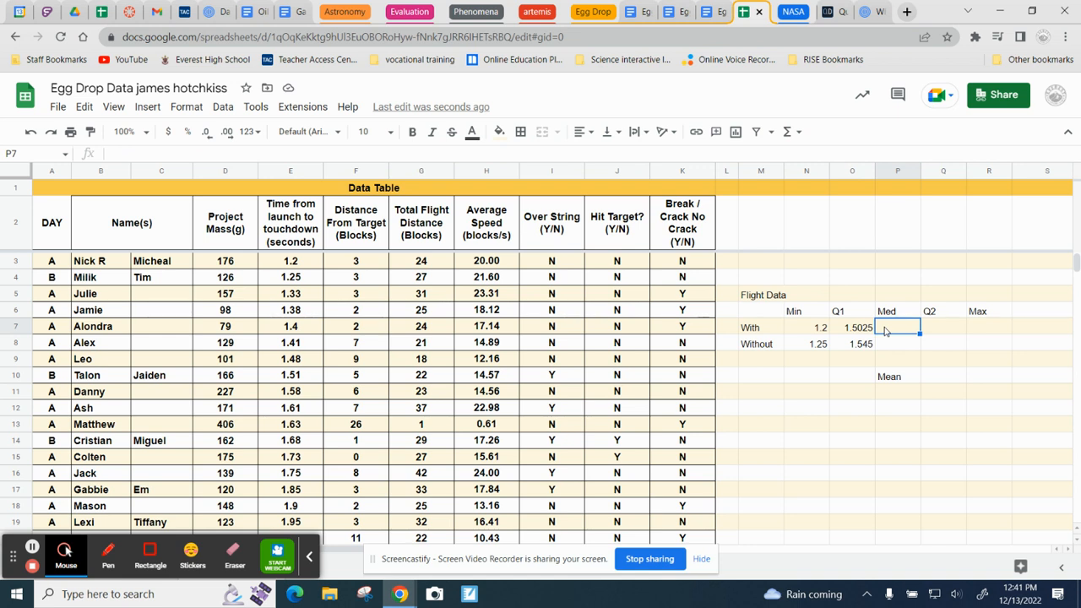
{"action": "type", "text": "="}
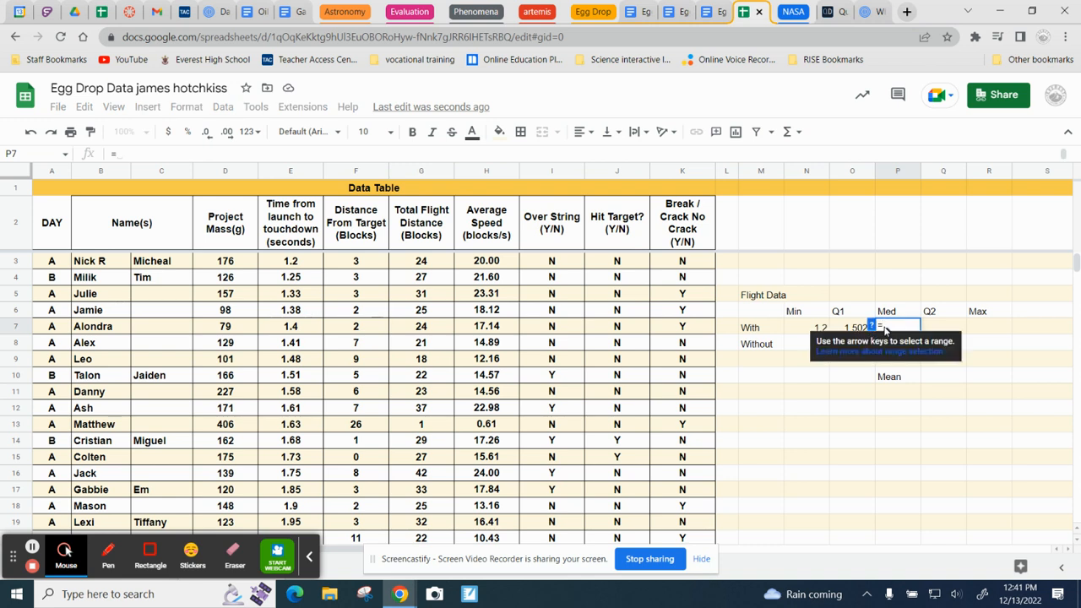
{"action": "type", "text": "me"}
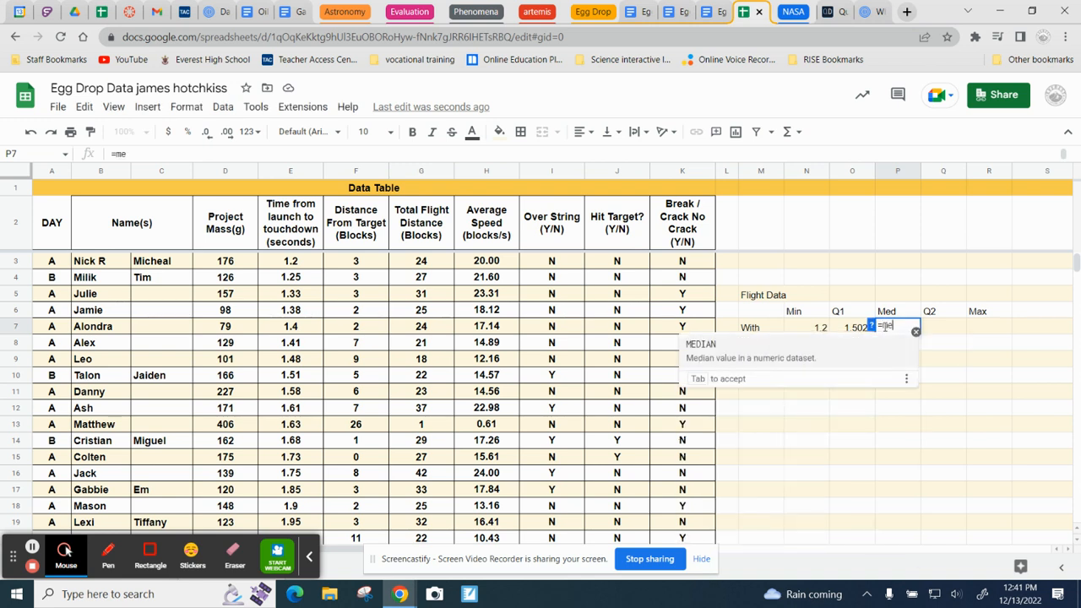
{"action": "key", "text": "Tab"}
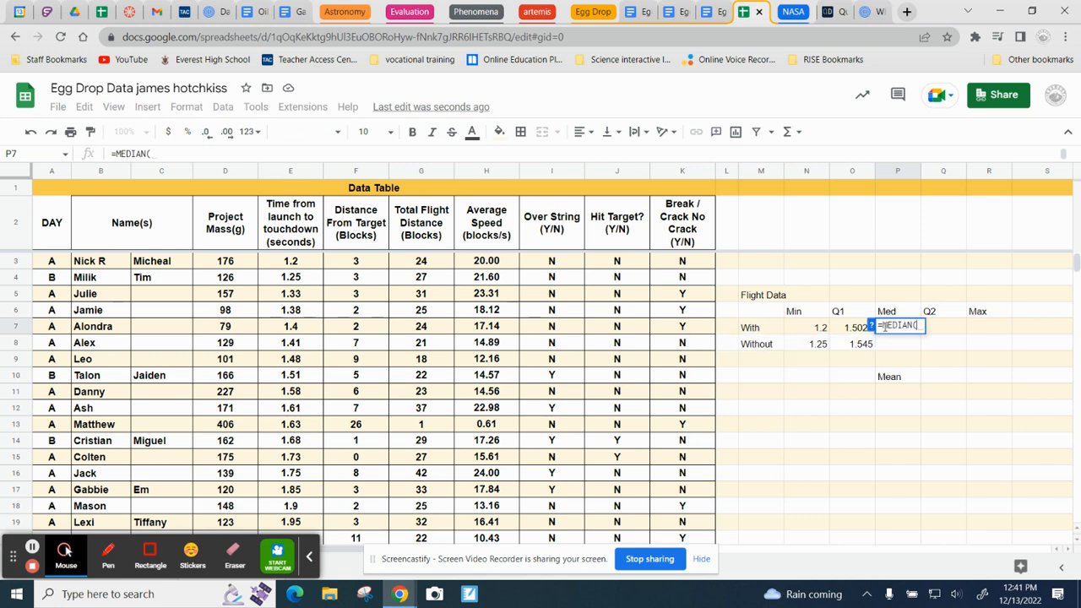
{"action": "type", "text": "e"}
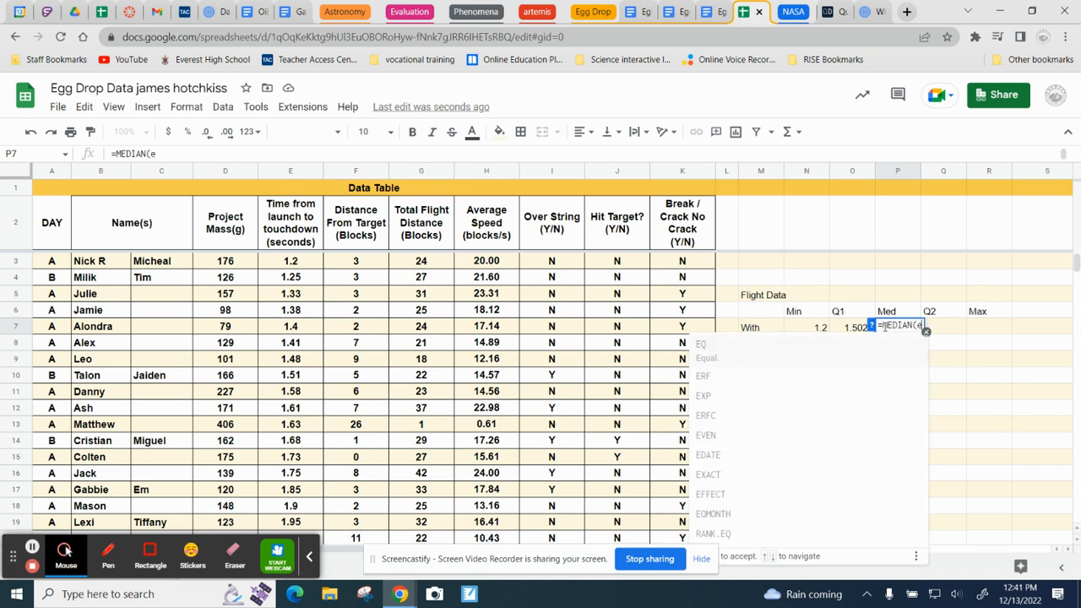
{"action": "type", "text": "3:e30"}
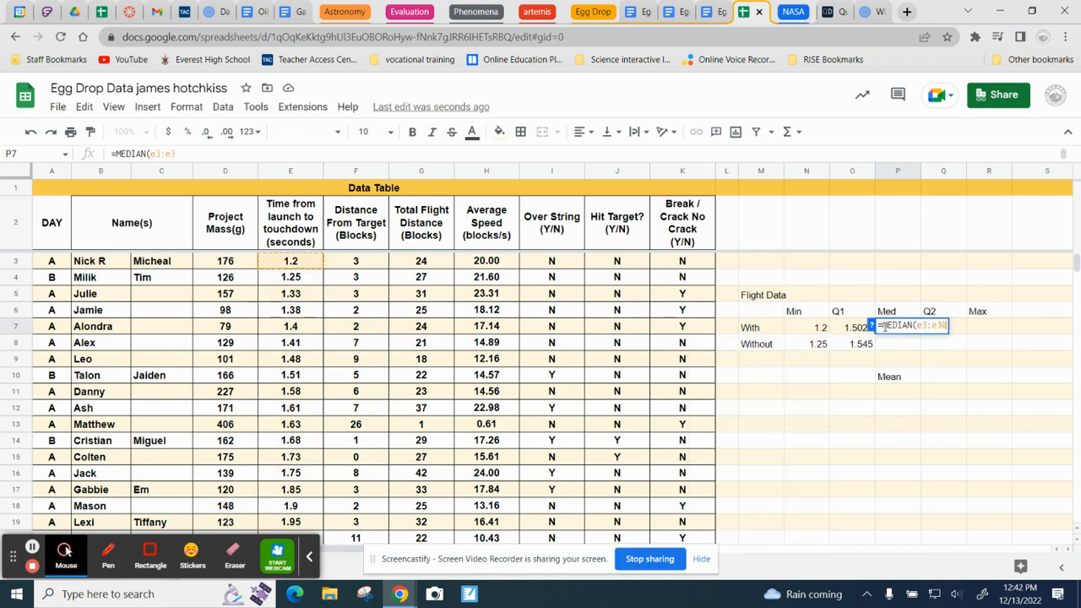
{"action": "key", "text": "Return"}
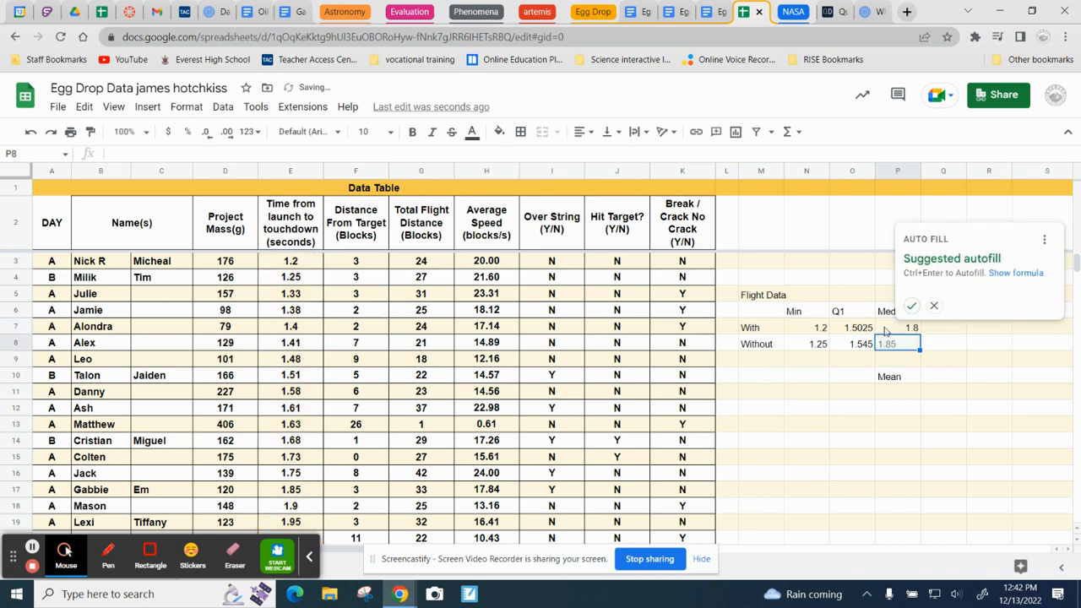
{"action": "left_click", "coordinate": [911, 306]}
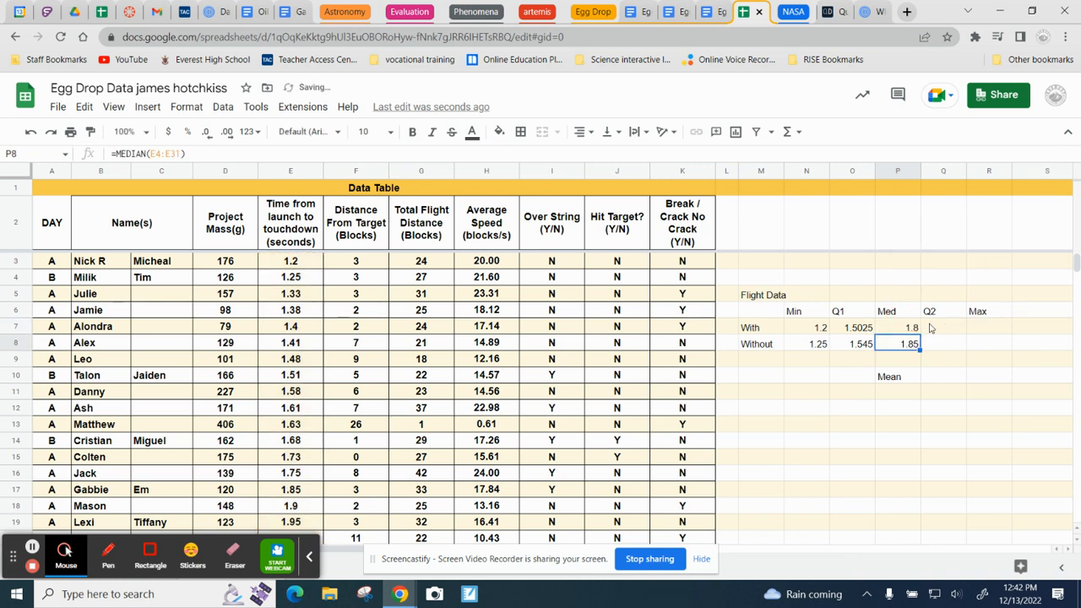
Step: Calculate the third quartile in Q7 with =QUARTILE(E3:E30,3) and accept the suggested autofill for Q8
{"action": "left_click", "coordinate": [956, 330]}
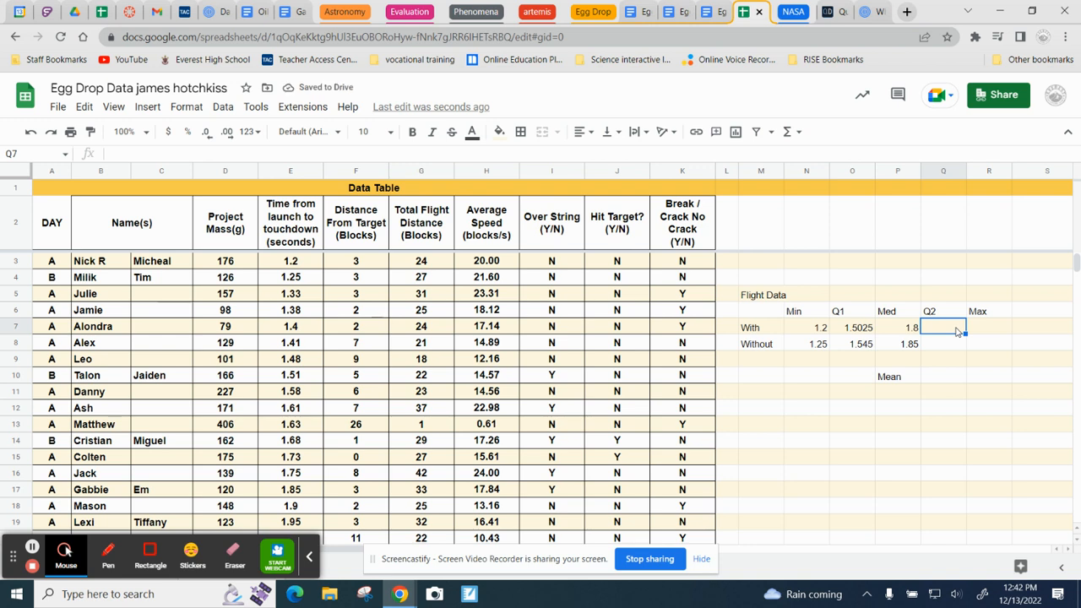
{"action": "type", "text": "q2"}
{"action": "type", "text": "u"}
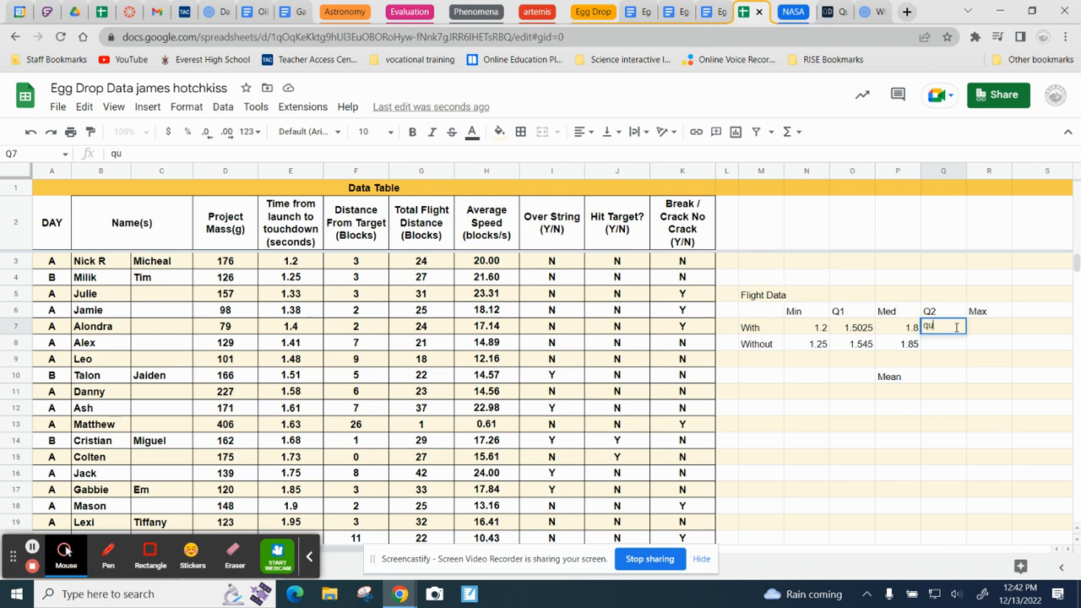
{"action": "key", "text": "BackSpace"}
{"action": "key", "text": "BackSpace"}
{"action": "type", "text": "="}
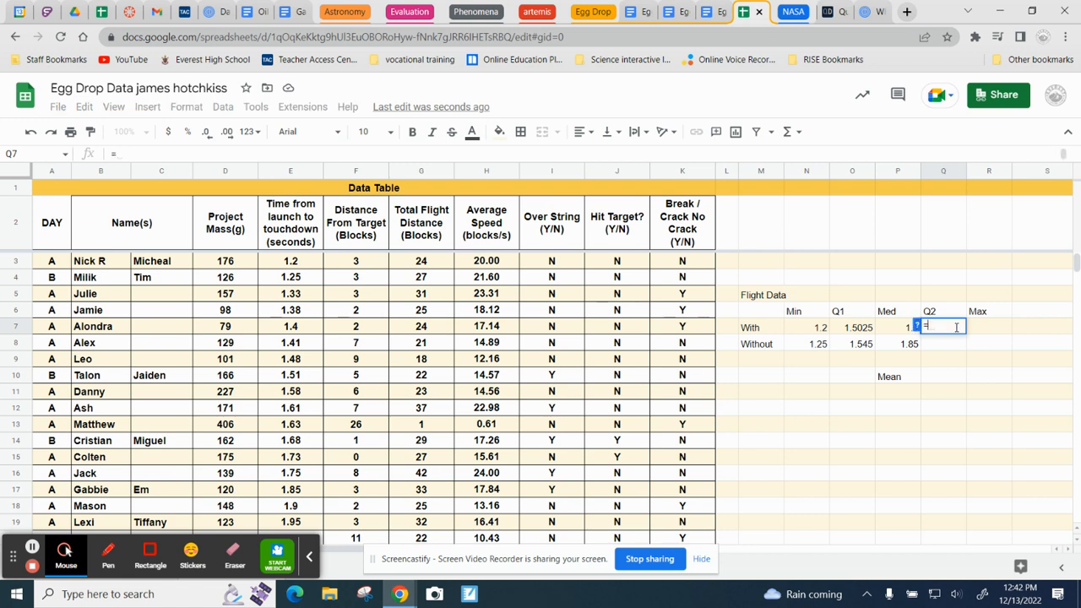
{"action": "type", "text": "qu"}
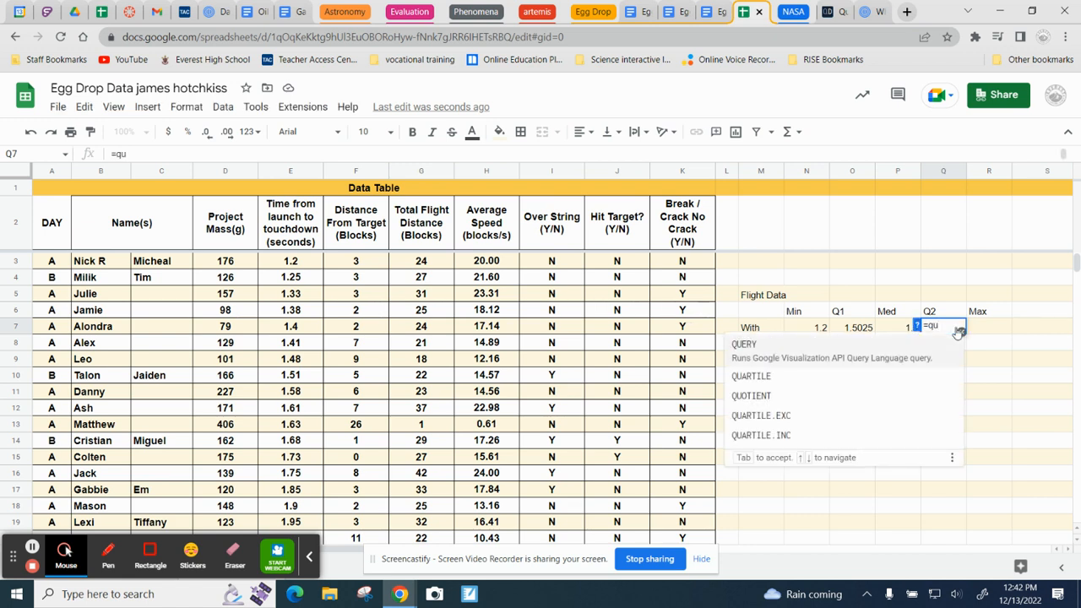
{"action": "key", "text": "Down"}
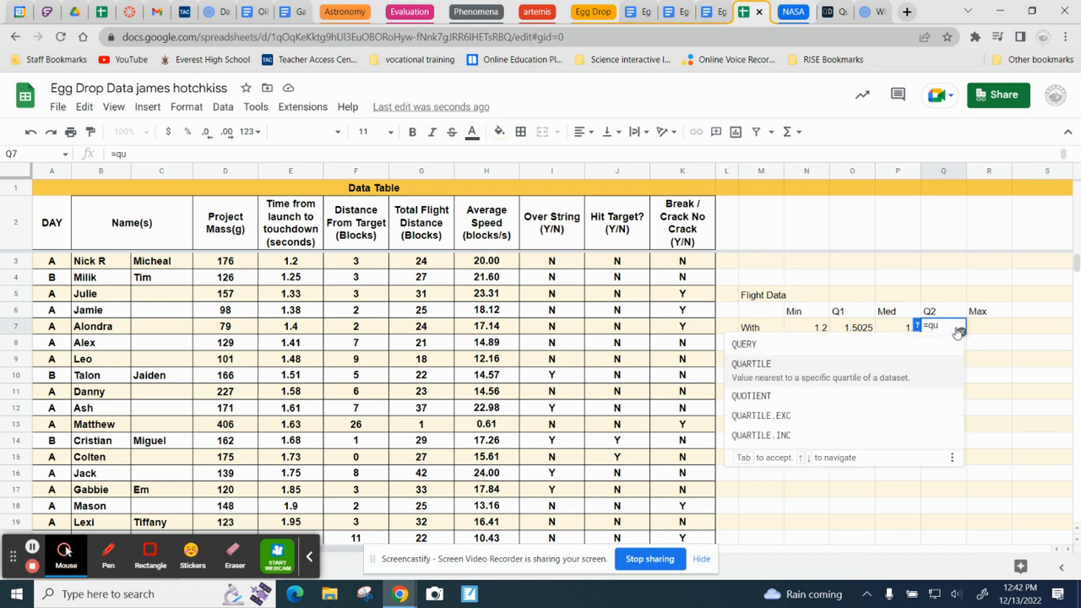
{"action": "key", "text": "Tab"}
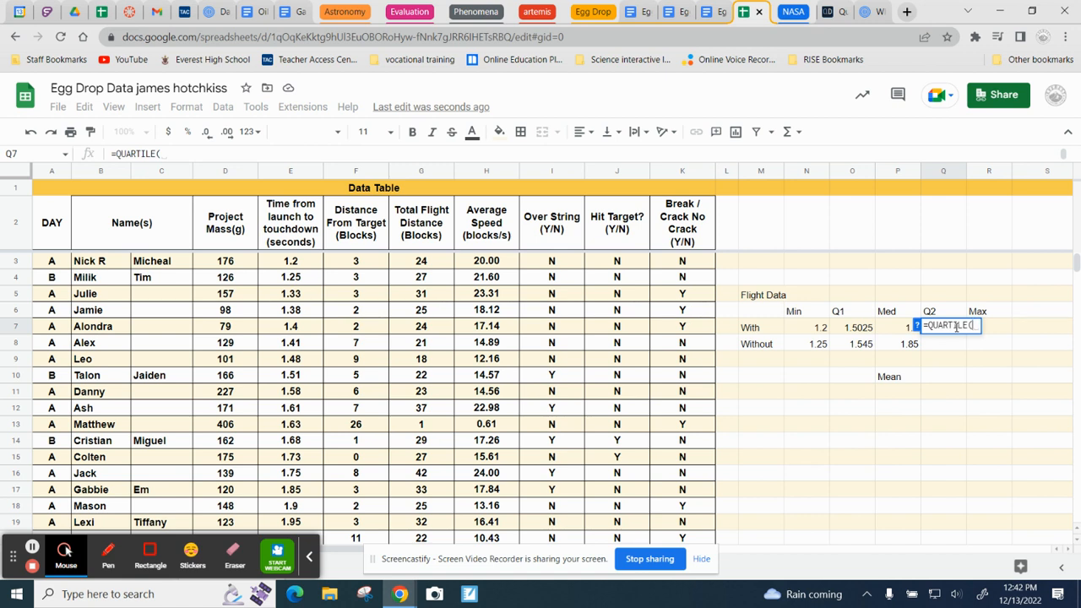
{"action": "type", "text": "e3:e30"}
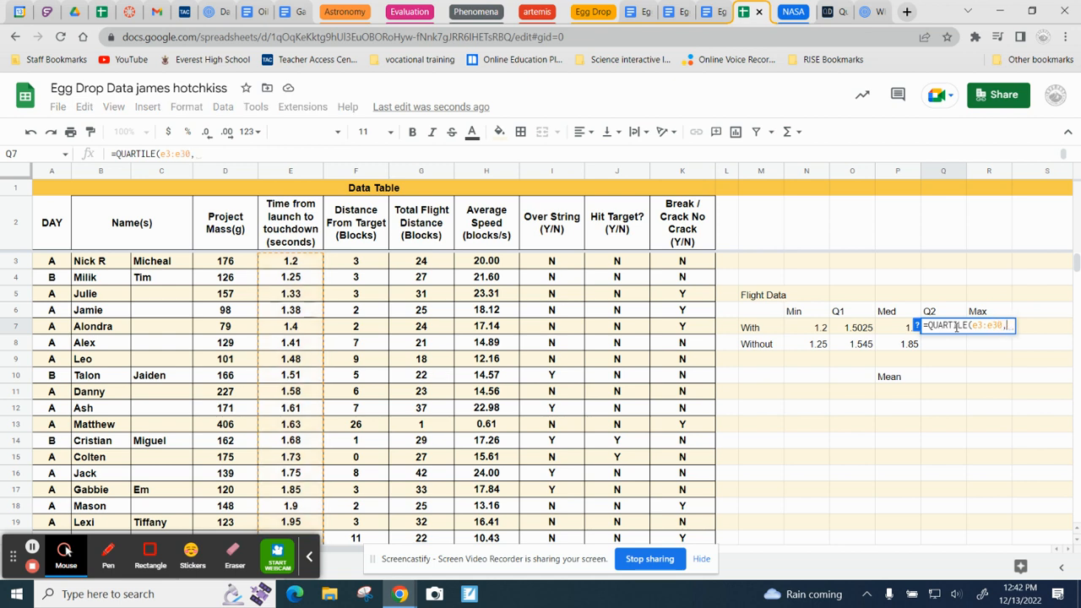
{"action": "type", "text": ",3"}
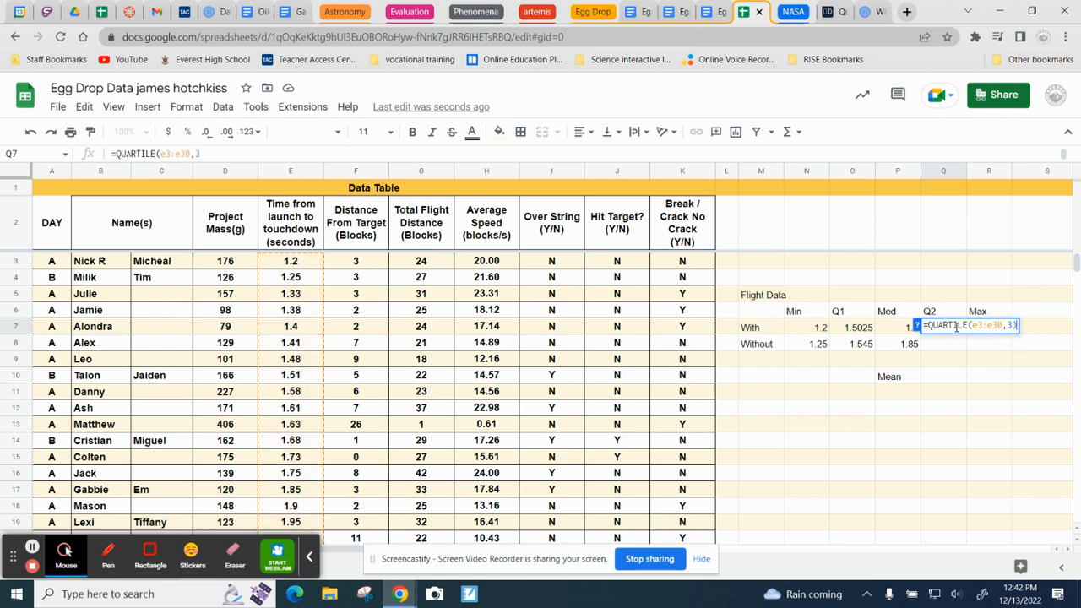
{"action": "key", "text": "Return"}
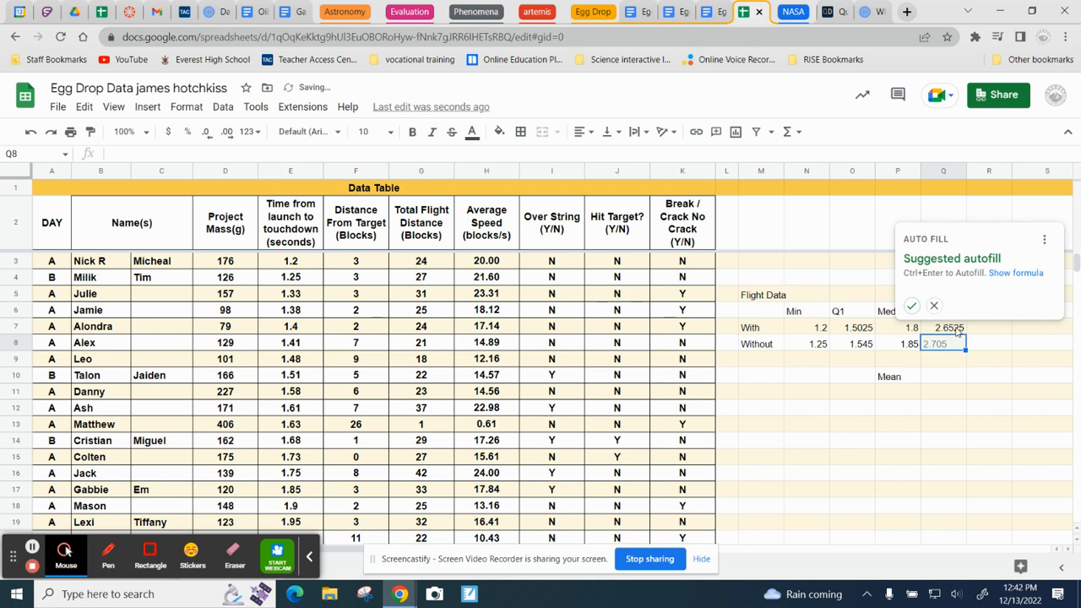
{"action": "left_click", "coordinate": [911, 305]}
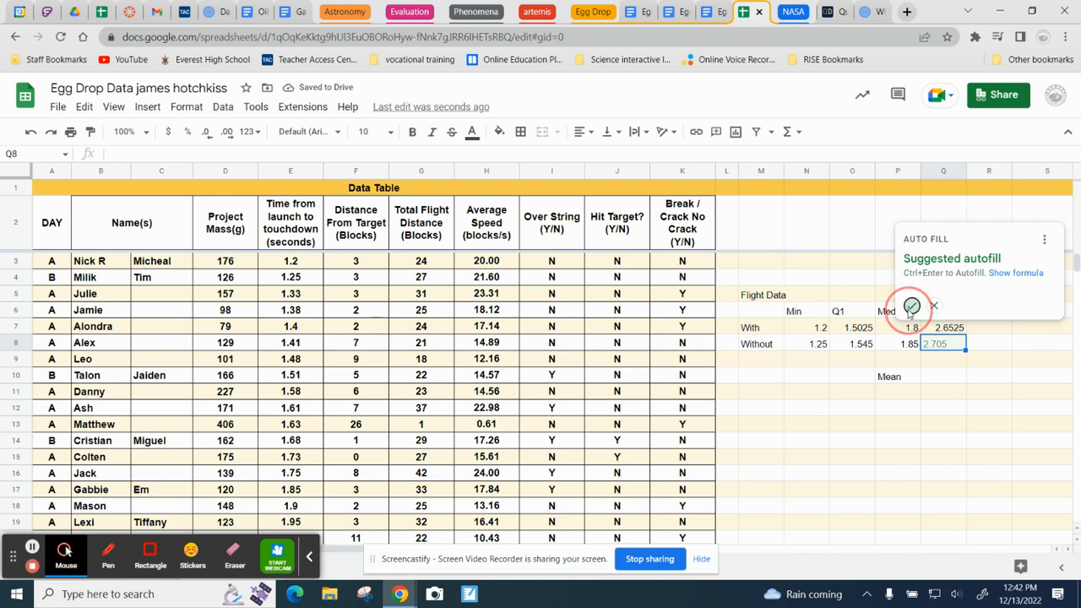
Step: Calculate the maximum time in R7 with =MAX(E3:E30) and accept the suggested autofill for R8
{"action": "left_click", "coordinate": [982, 327]}
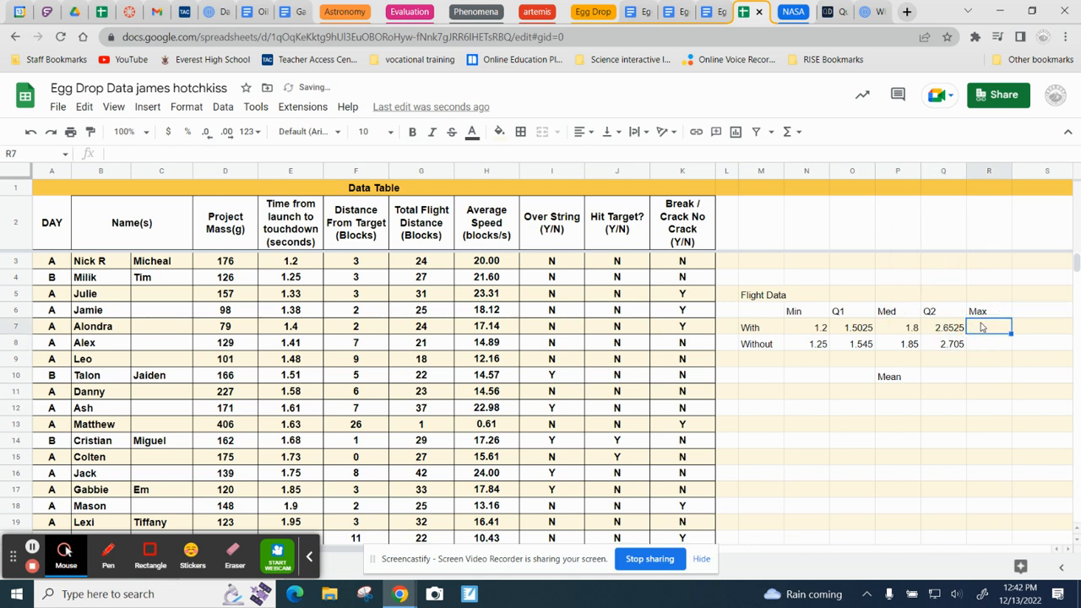
{"action": "type", "text": "=max"}
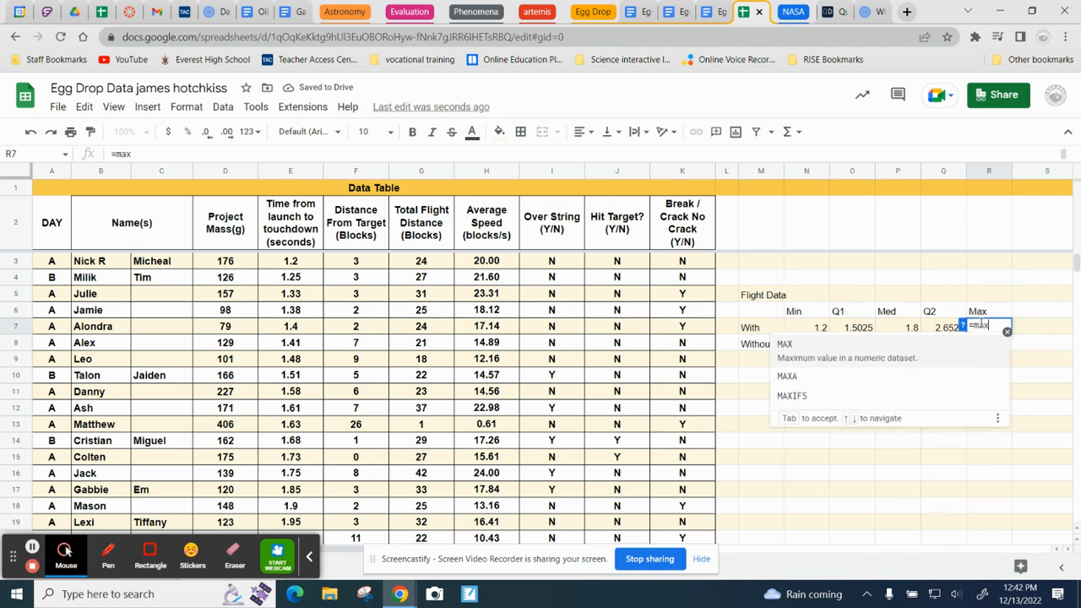
{"action": "key", "text": "Tab"}
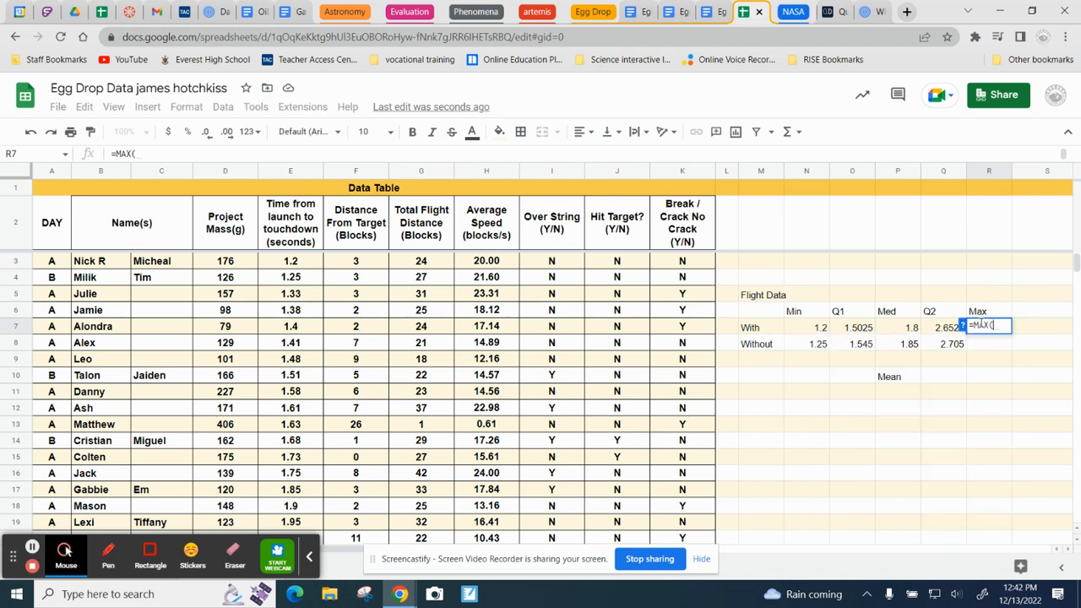
{"action": "type", "text": "e3"}
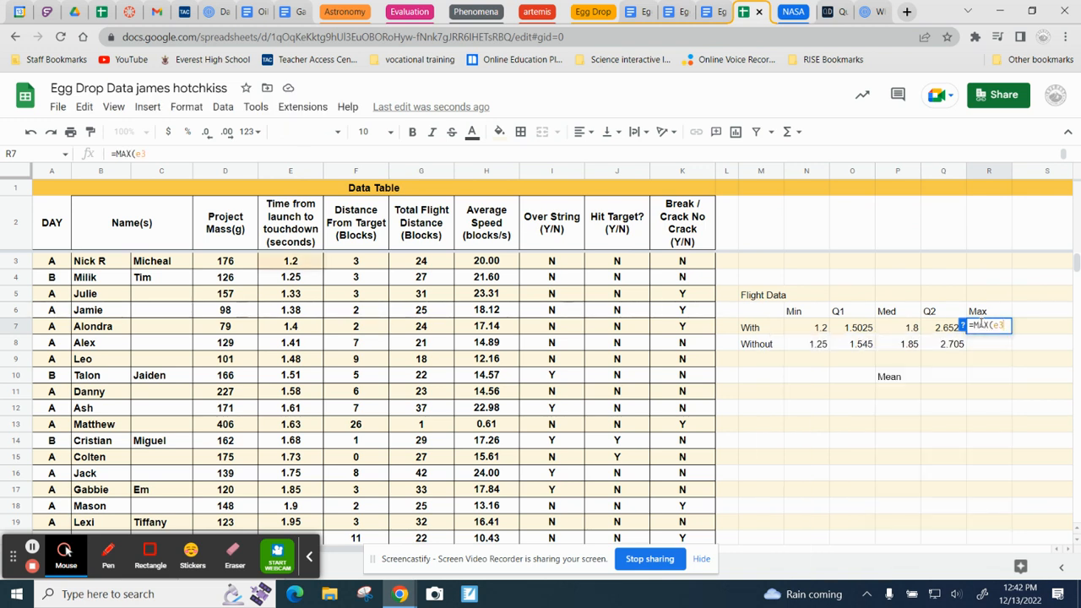
{"action": "type", "text": ":30)"}
{"action": "key", "text": "Return"}
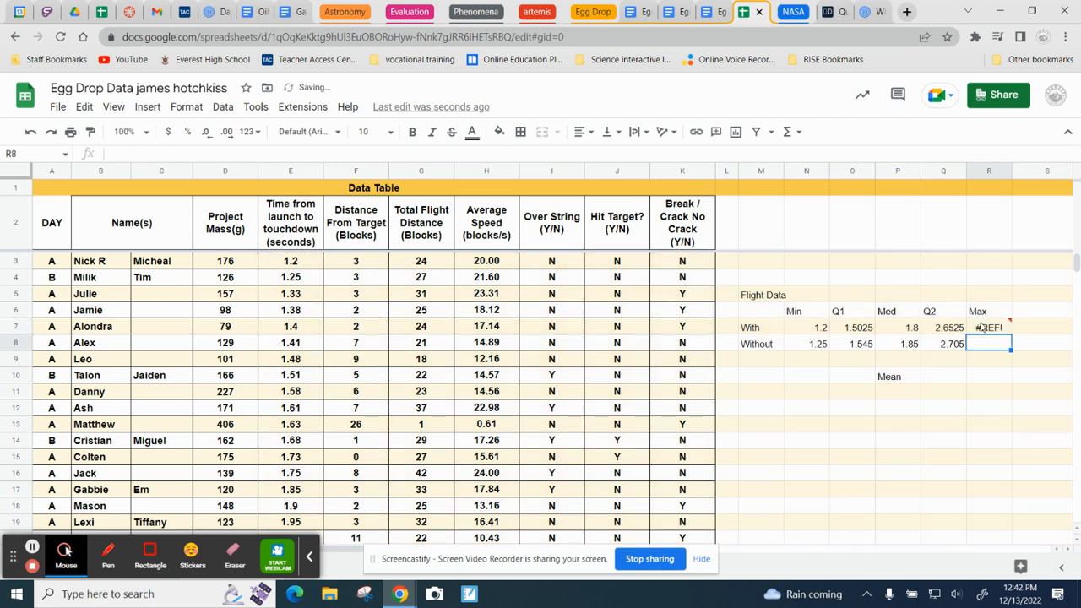
{"action": "left_click", "coordinate": [985, 327]}
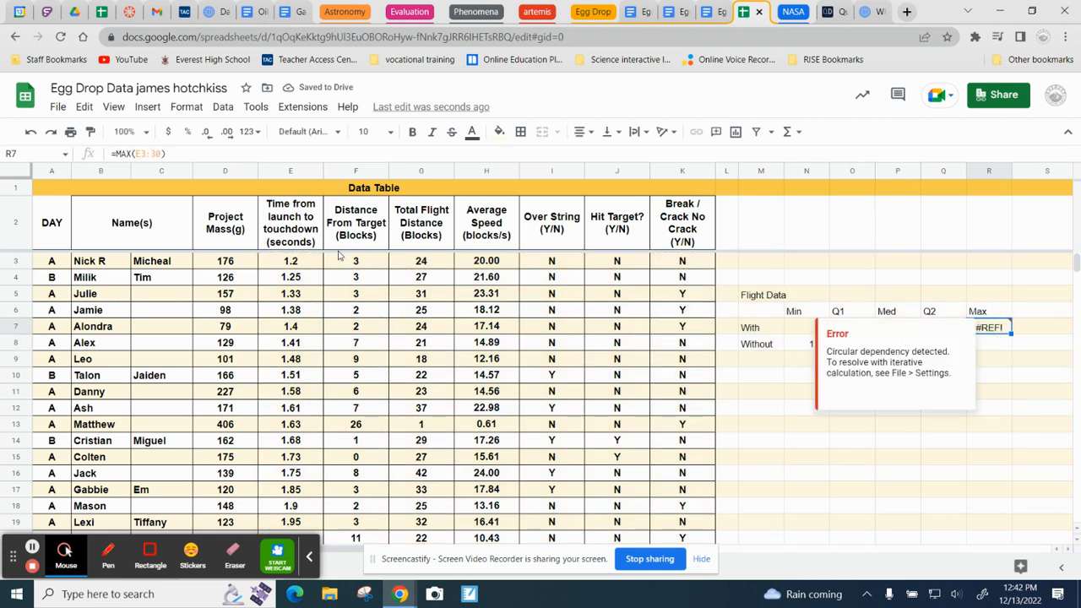
{"action": "left_click", "coordinate": [148, 156]}
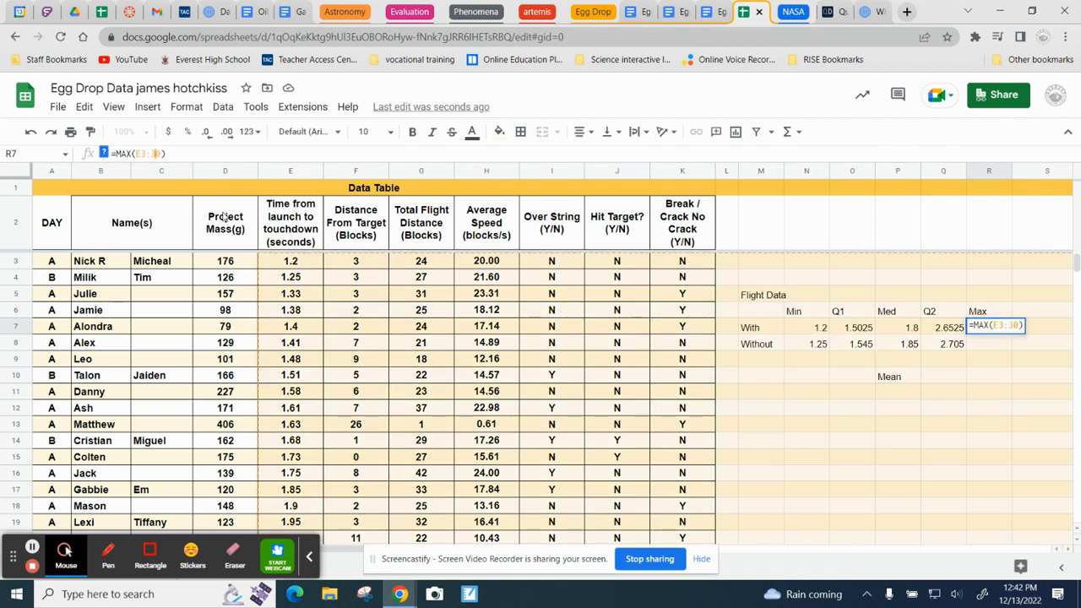
{"action": "type", "text": "e"}
{"action": "key", "text": "Return"}
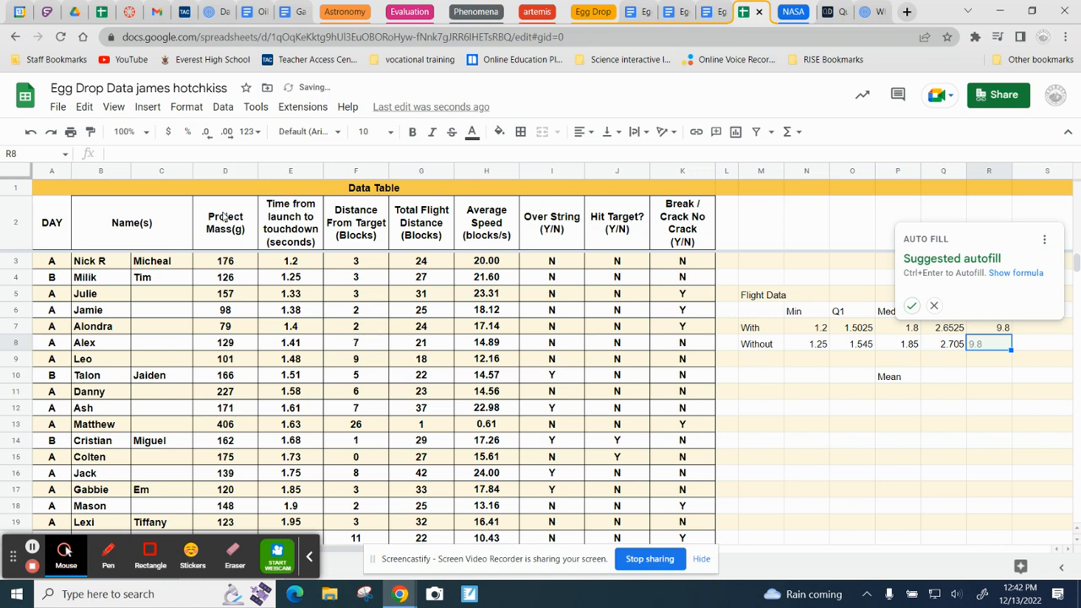
{"action": "left_click", "coordinate": [913, 308]}
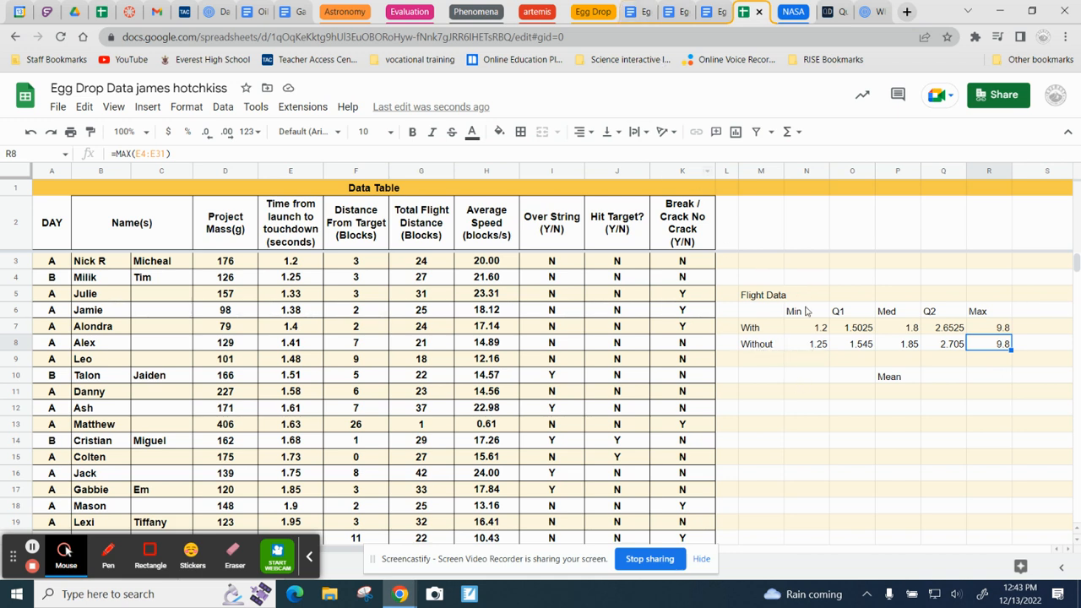
Step: Switch to the Egg Drop - Analysis document and review which statistics the question 1 table asks for
{"action": "left_click", "coordinate": [642, 12]}
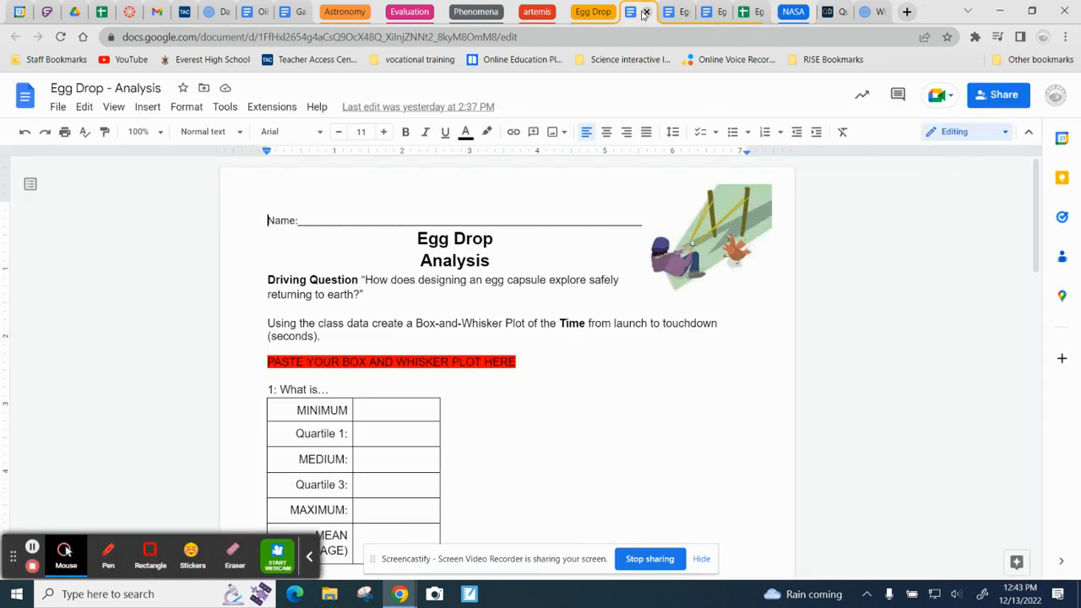
{"action": "left_click", "coordinate": [392, 411]}
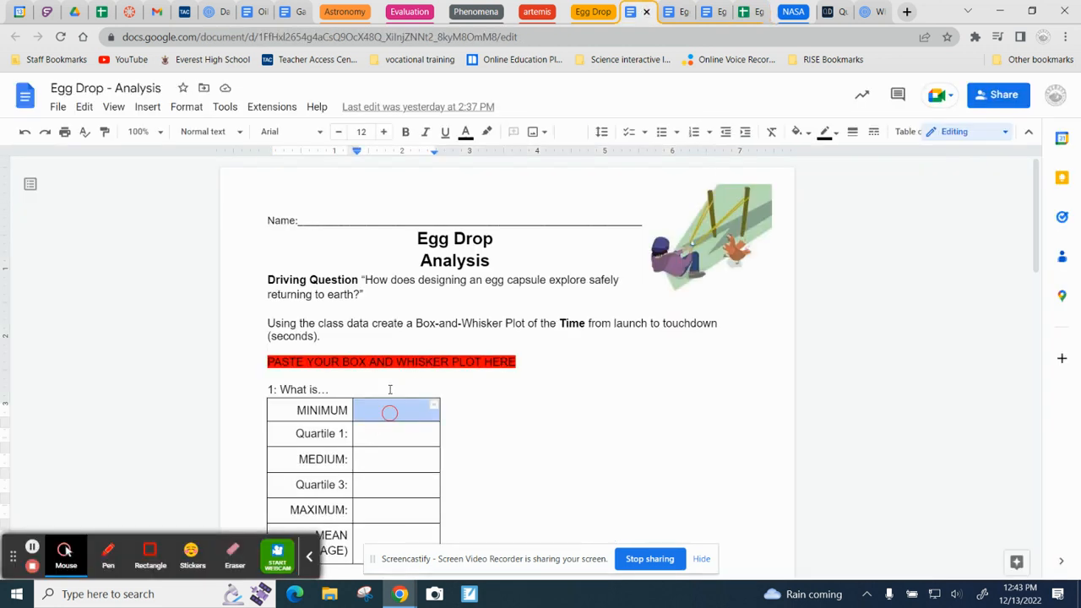
{"action": "left_click", "coordinate": [388, 440]}
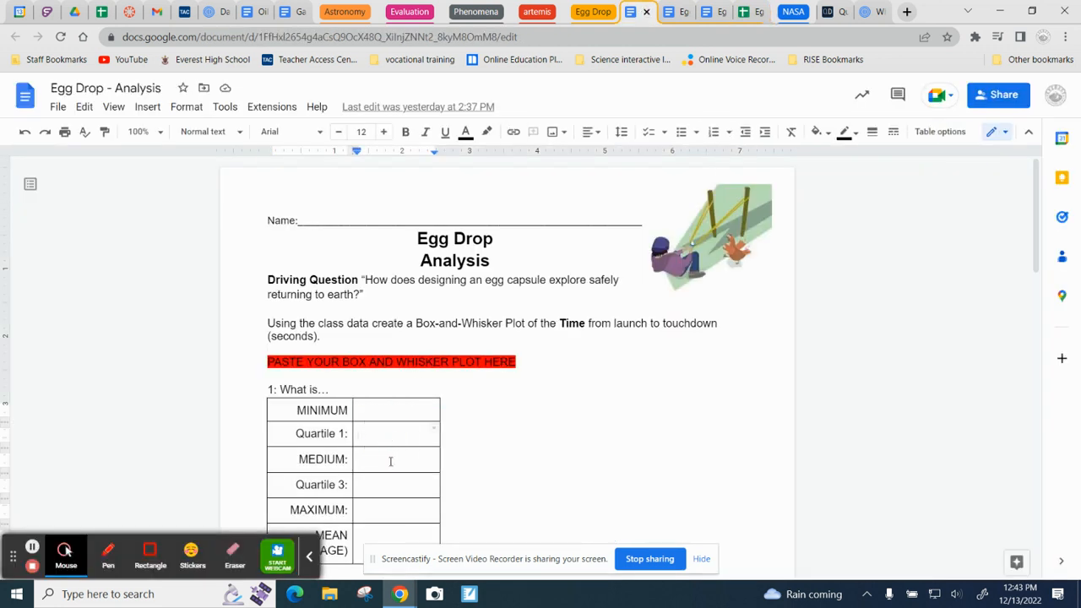
{"action": "left_click", "coordinate": [391, 461]}
{"action": "left_click", "coordinate": [394, 492]}
{"action": "left_click", "coordinate": [370, 419]}
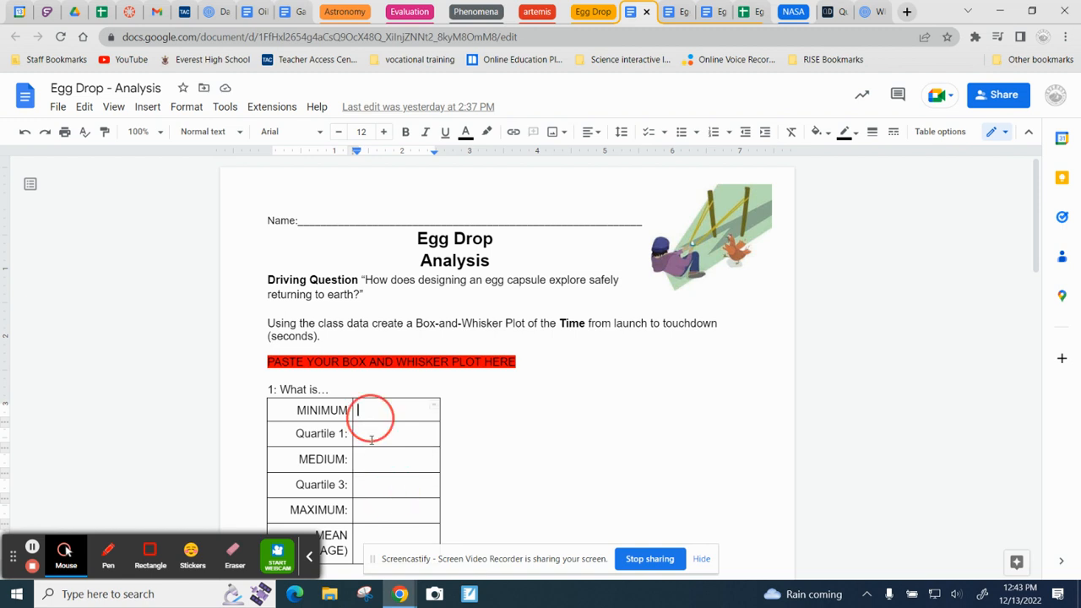
{"action": "left_click", "coordinate": [374, 439]}
{"action": "left_click", "coordinate": [377, 462]}
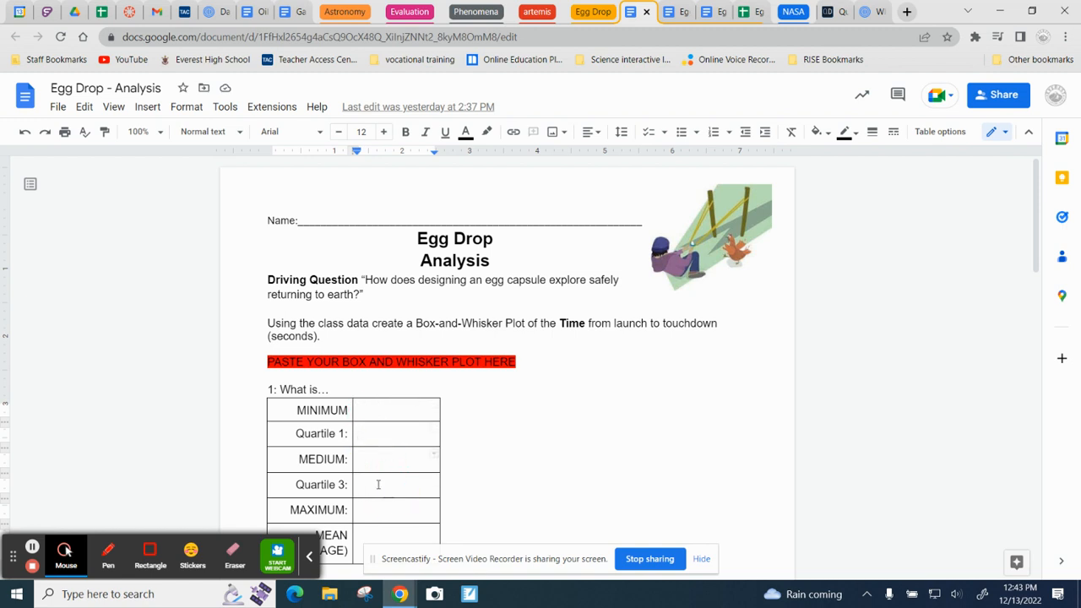
{"action": "left_click", "coordinate": [374, 486]}
{"action": "scroll", "coordinate": [374, 486], "scroll_direction": "down", "scroll_amount": 1}
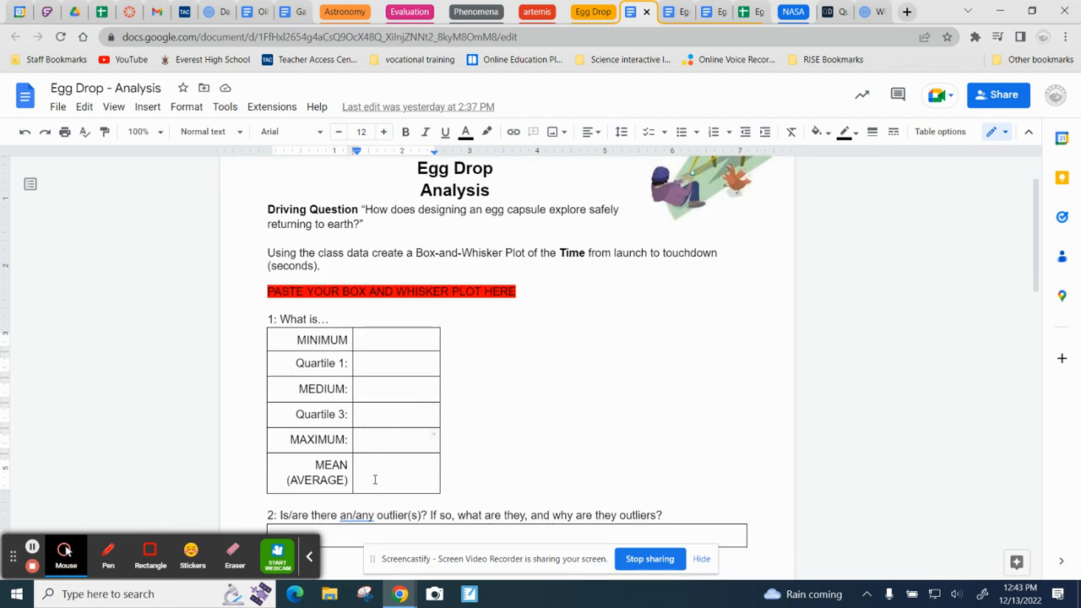
{"action": "left_click_drag", "start_coordinate": [377, 478], "coordinate": [483, 456]}
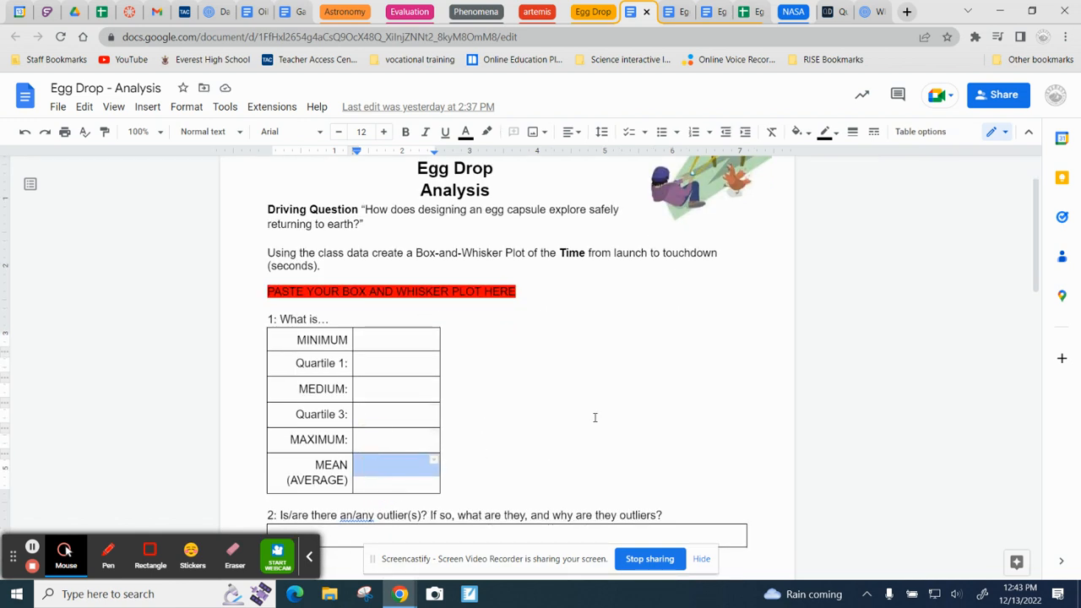
Step: Return to the egg drop data spreadsheet and calculate the mean time in Q10 with =AVERAGE(E3:E30)
{"action": "left_click", "coordinate": [747, 12]}
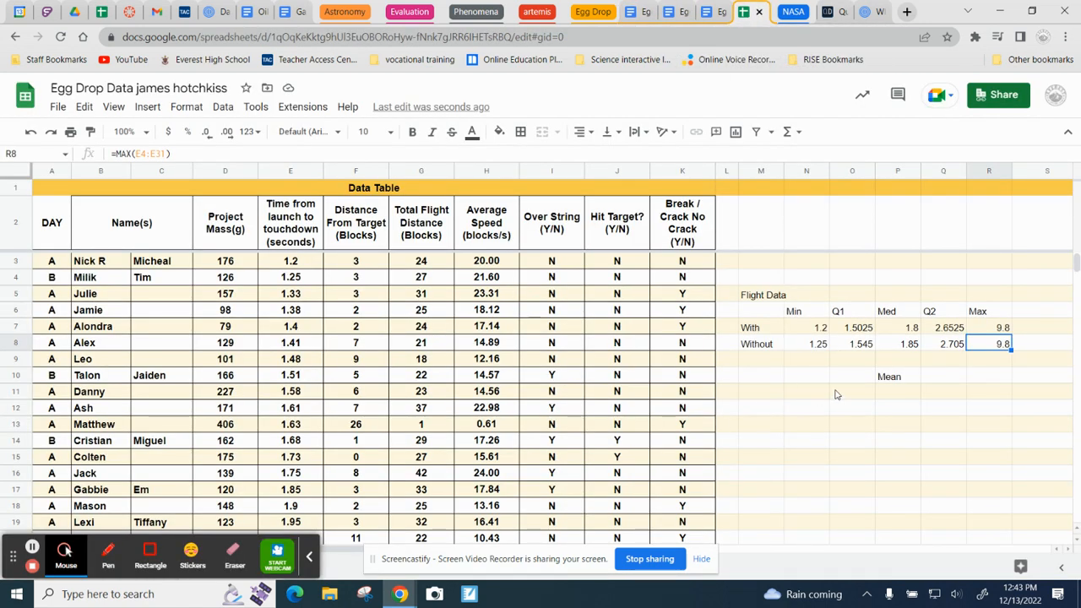
{"action": "left_click", "coordinate": [932, 382]}
{"action": "type", "text": "="}
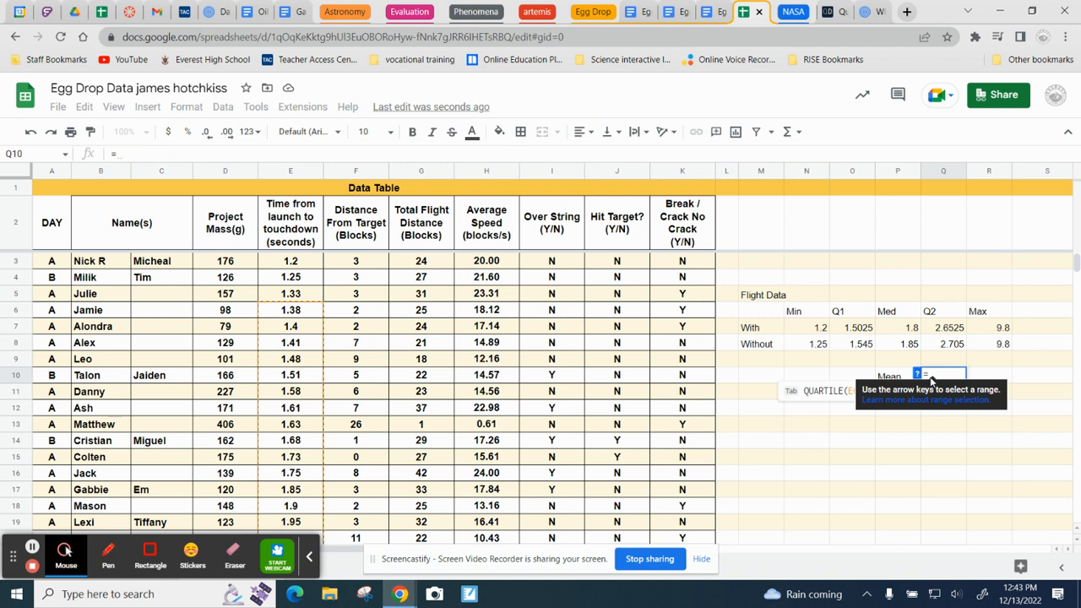
{"action": "type", "text": "me"}
{"action": "key", "text": "BackSpace"}
{"action": "key", "text": "BackSpace"}
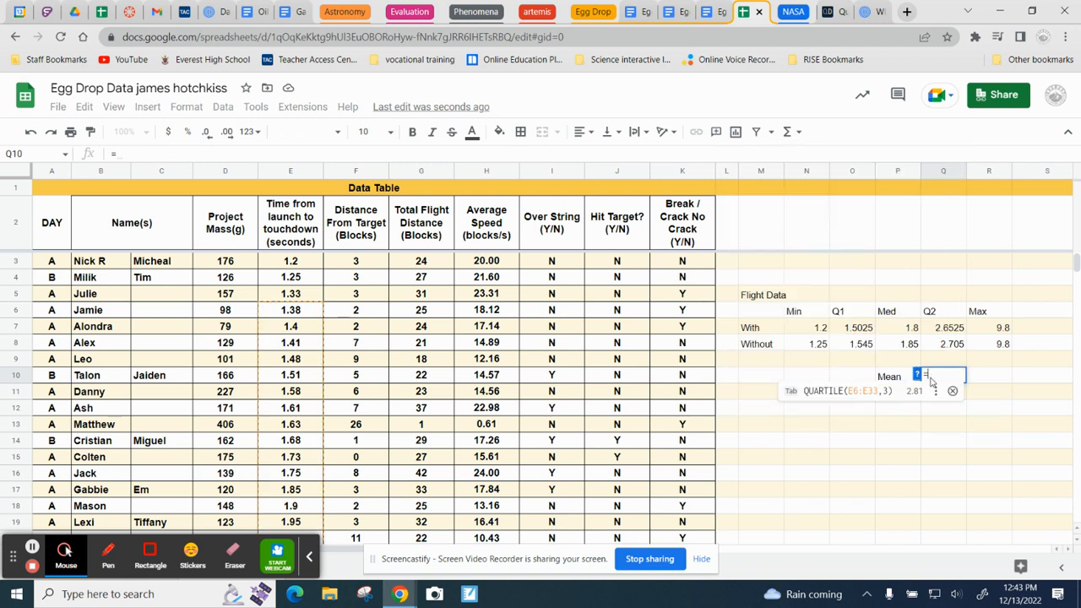
{"action": "type", "text": "av"}
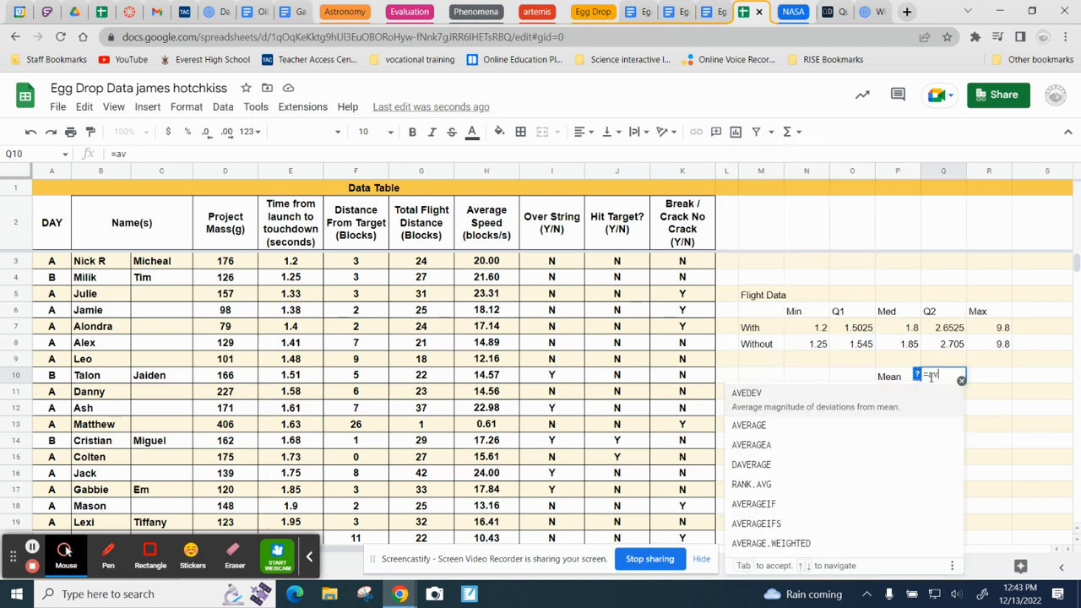
{"action": "type", "text": "er"}
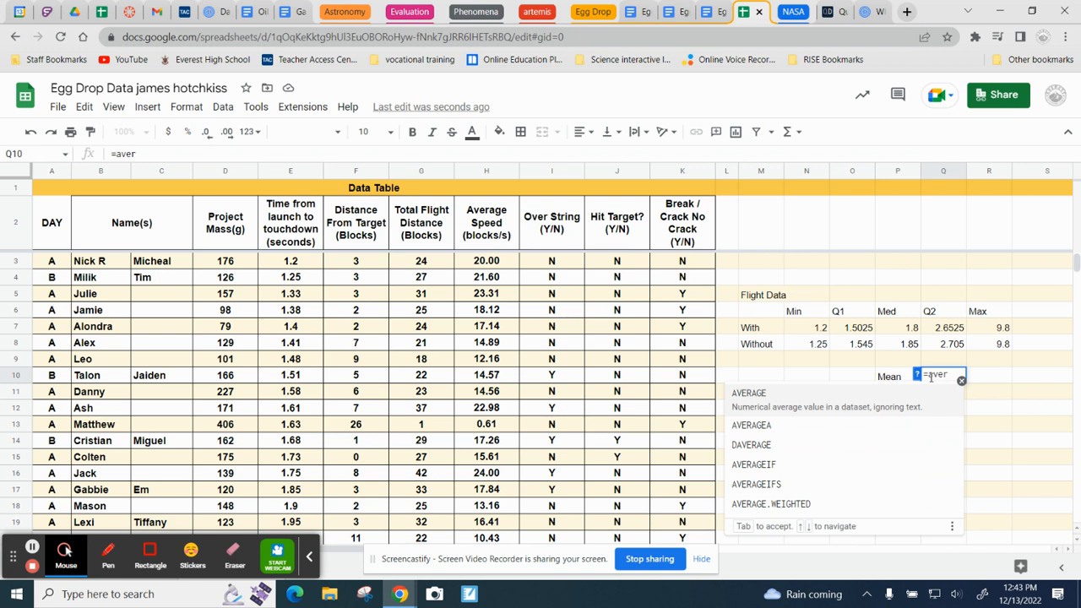
{"action": "key", "text": "Tab"}
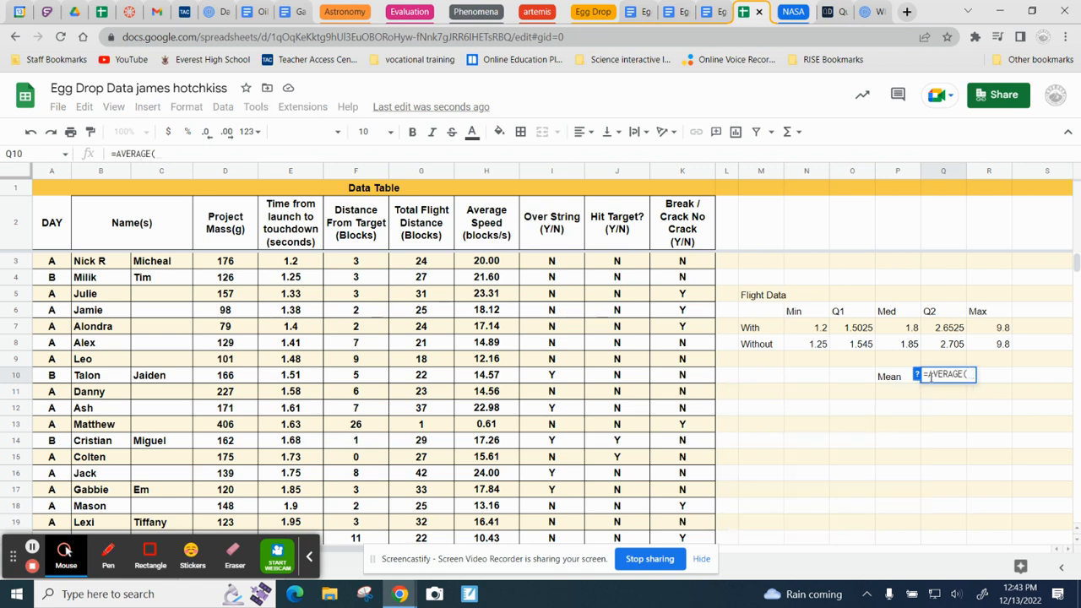
{"action": "type", "text": "e3:"}
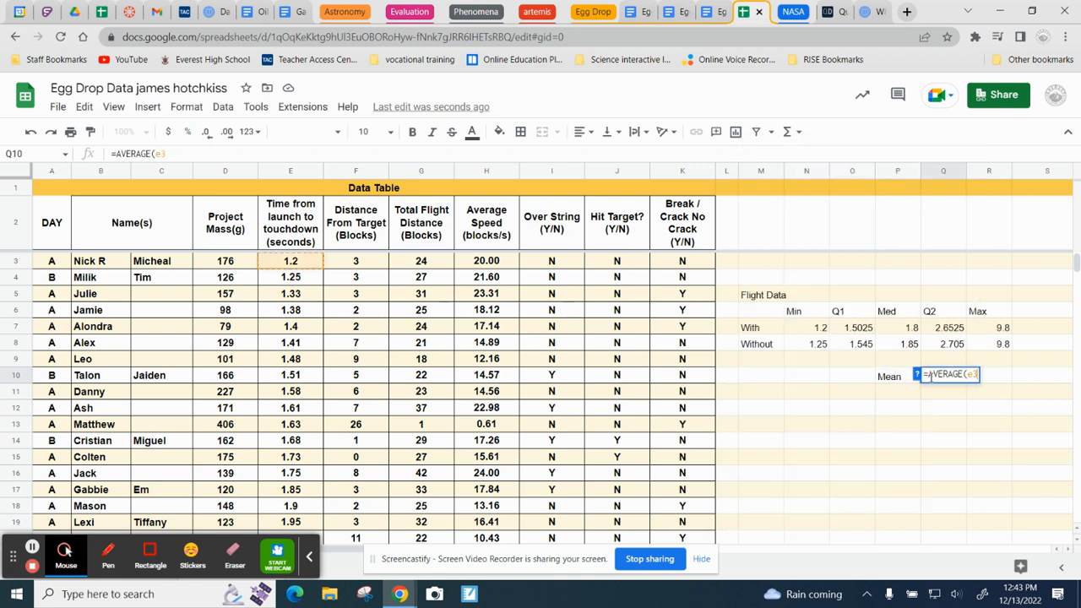
{"action": "type", "text": "30"}
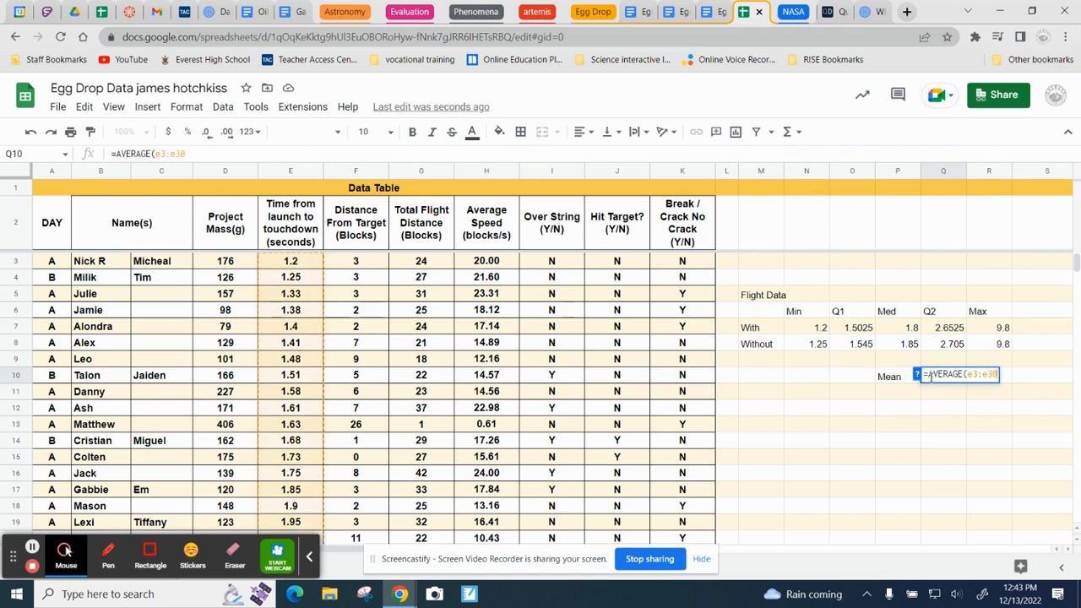
{"action": "key", "text": "Return"}
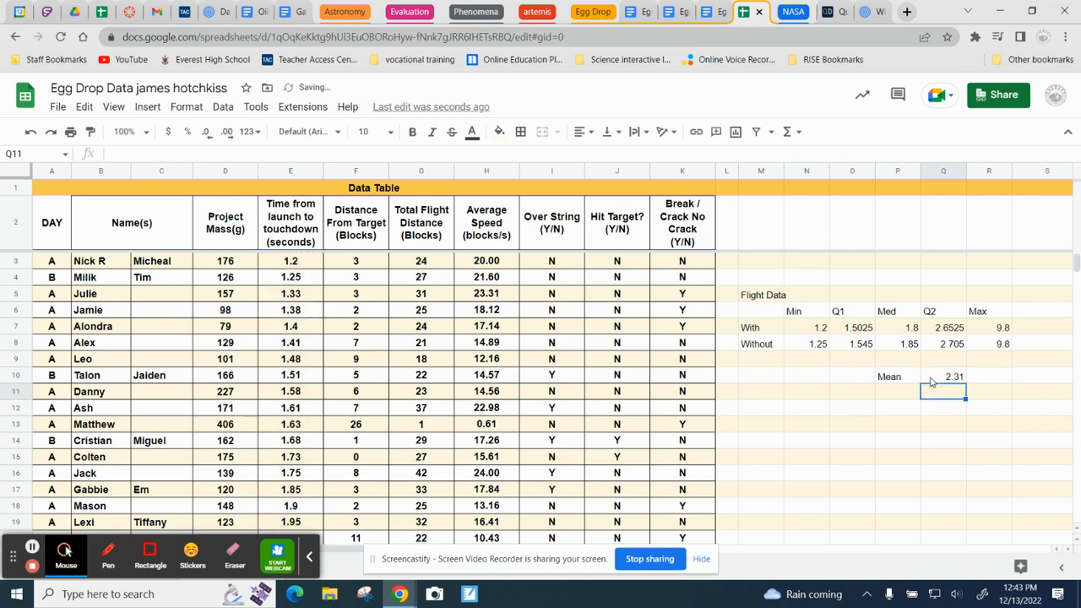
Step: Compare the question 1 answer cells in the Egg Drop - Analysis document with the With row and mean in the egg drop data spreadsheet
{"action": "left_click", "coordinate": [945, 379]}
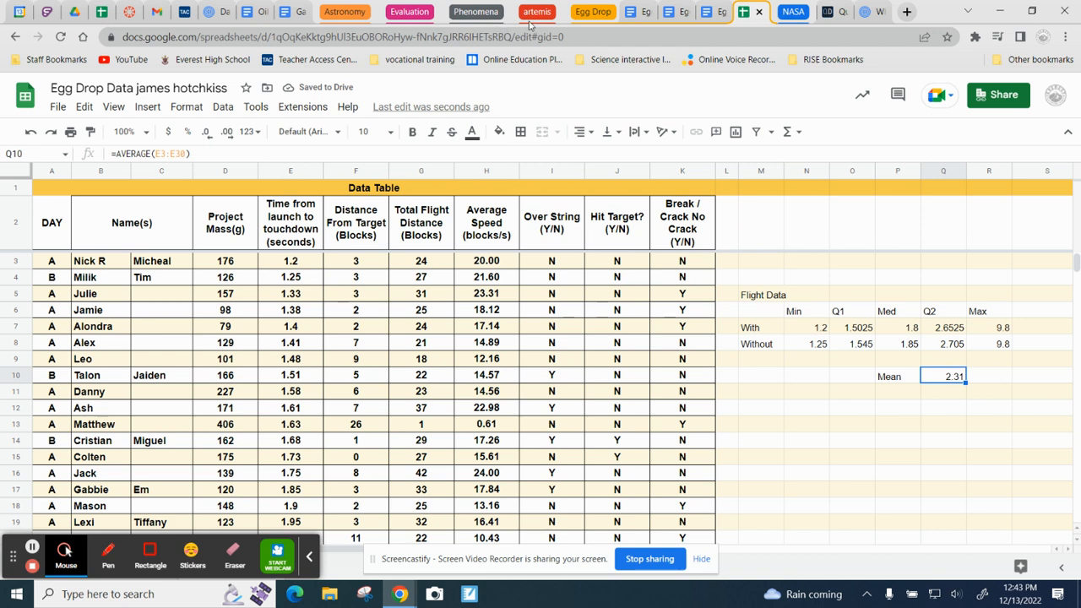
{"action": "left_click", "coordinate": [632, 15]}
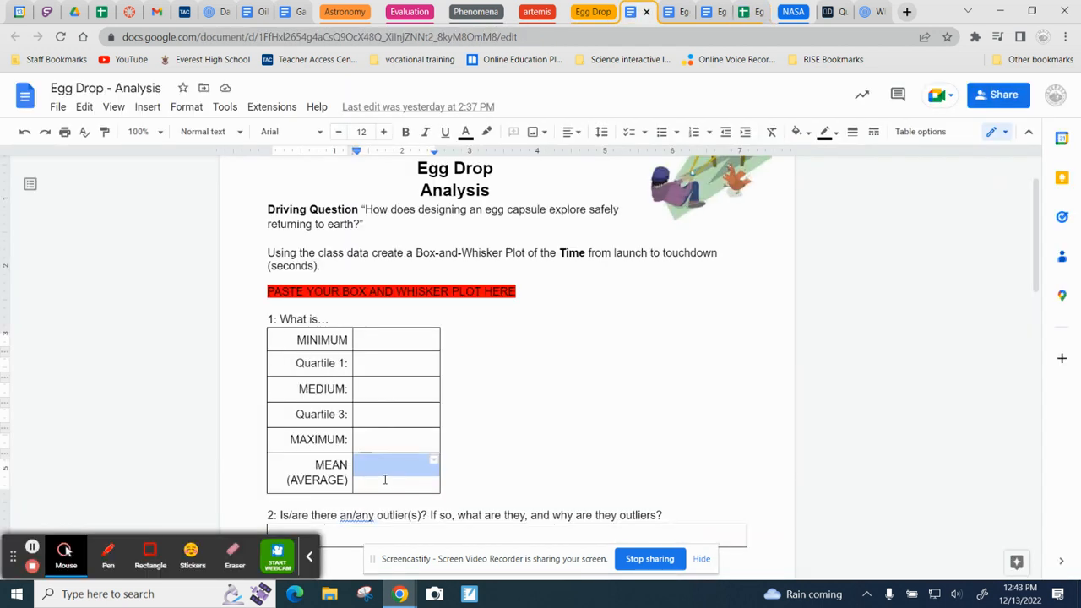
{"action": "left_click", "coordinate": [390, 475]}
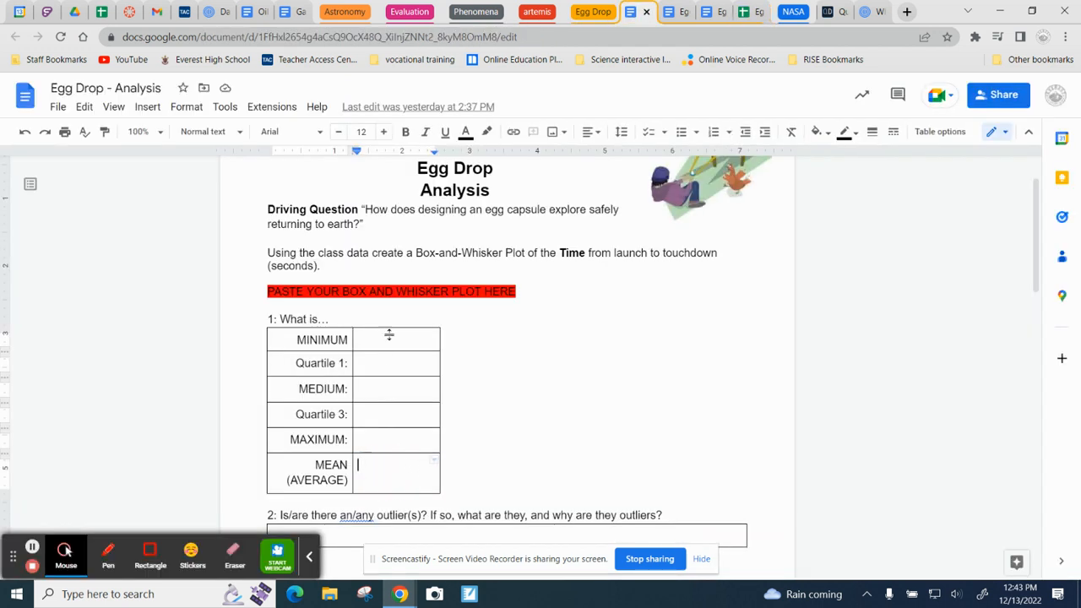
{"action": "left_click_drag", "start_coordinate": [394, 336], "coordinate": [402, 475]}
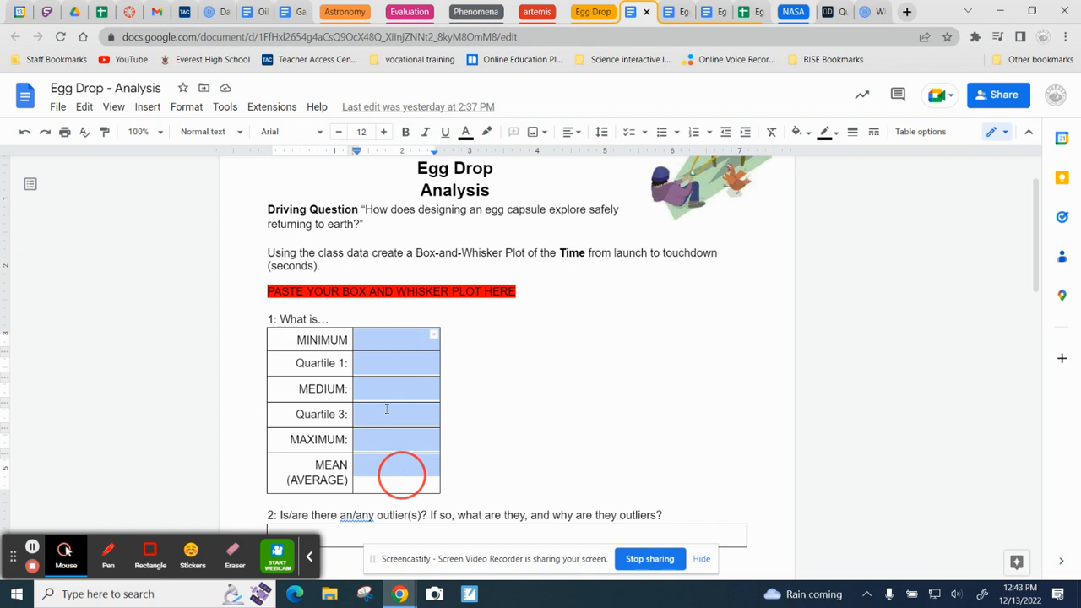
{"action": "left_click", "coordinate": [745, 12]}
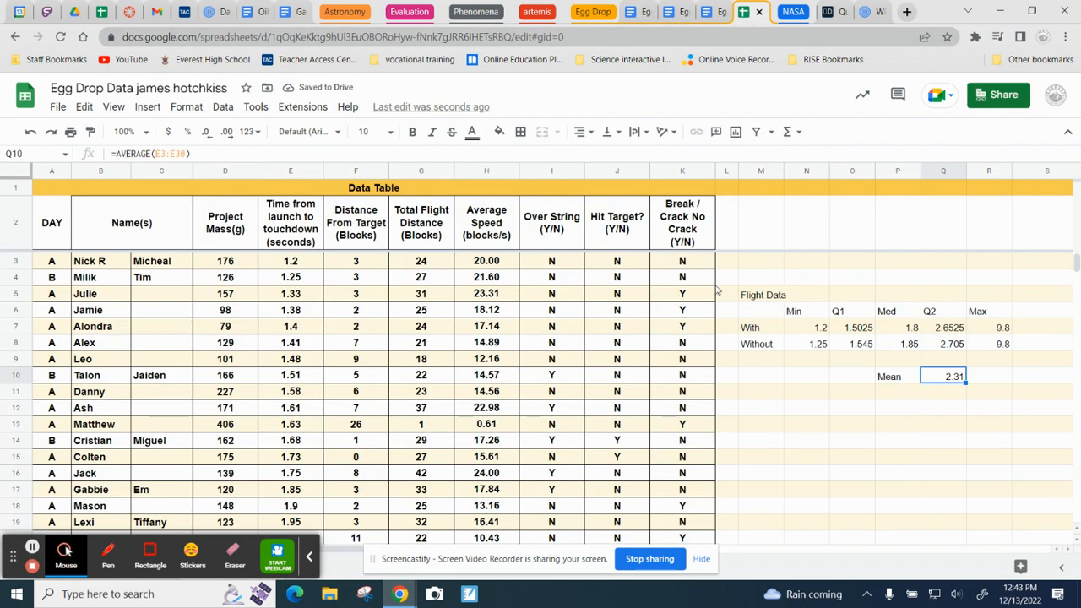
{"action": "left_click", "coordinate": [816, 329]}
{"action": "left_click_drag", "start_coordinate": [864, 338], "coordinate": [984, 332]}
{"action": "left_click", "coordinate": [954, 377]}
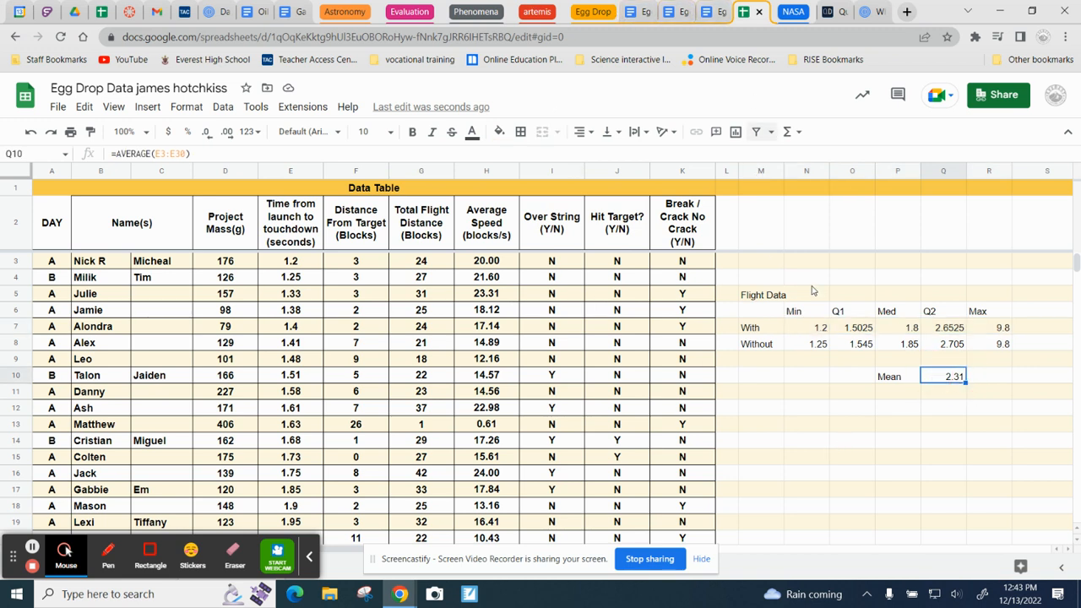
Step: Review the Without statistics in N8:R8 and check the longest launch-to-touchdown times in E29:E30 for an outlier
{"action": "left_click_drag", "start_coordinate": [809, 344], "coordinate": [1002, 347]}
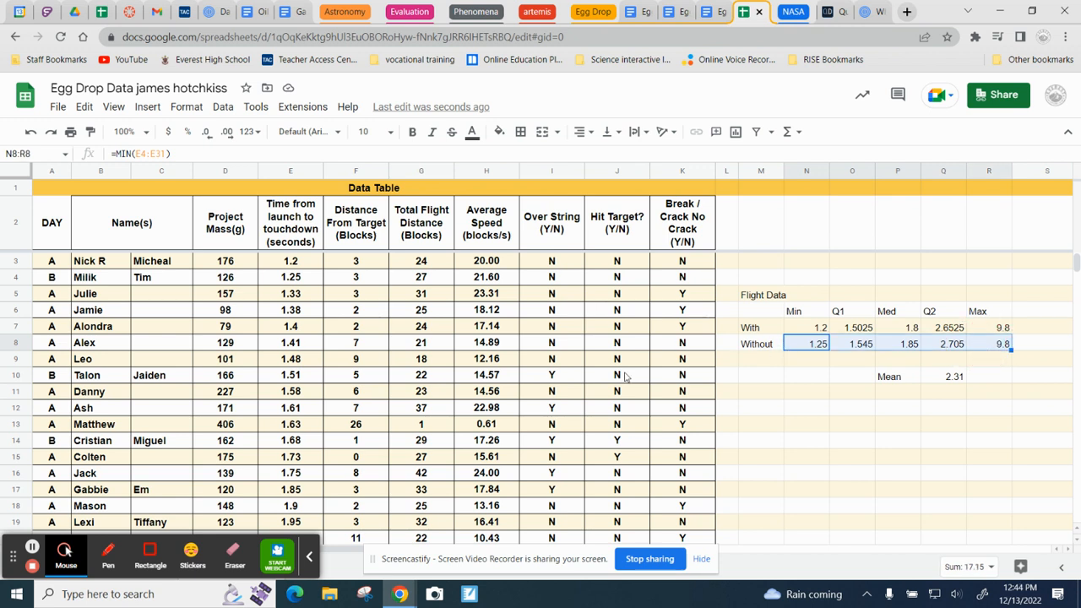
{"action": "scroll", "coordinate": [247, 283], "scroll_direction": "down", "scroll_amount": 1}
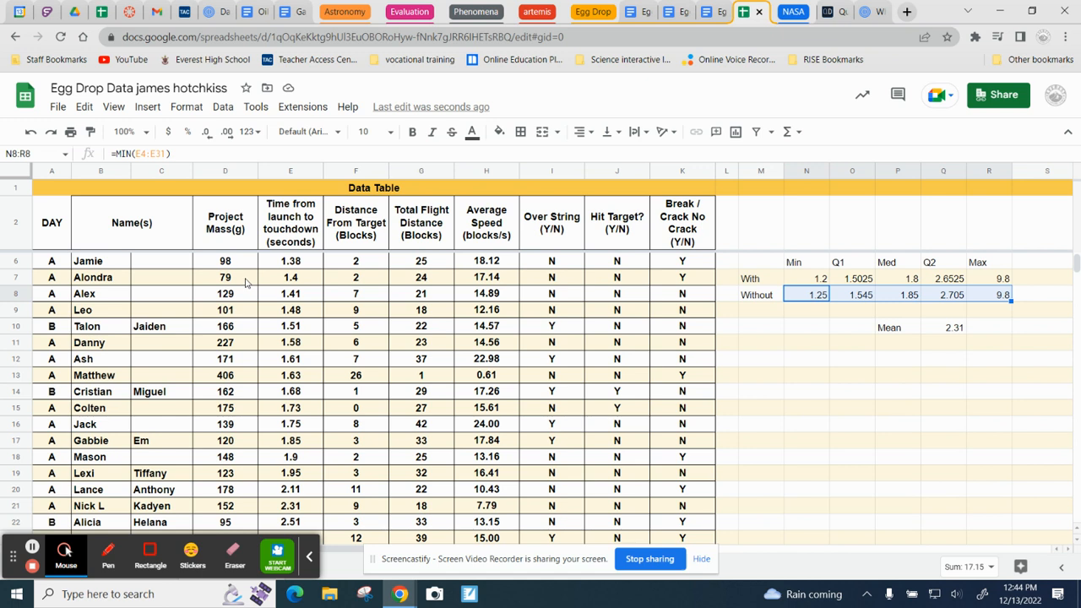
{"action": "scroll", "coordinate": [247, 283], "scroll_direction": "down", "scroll_amount": 5}
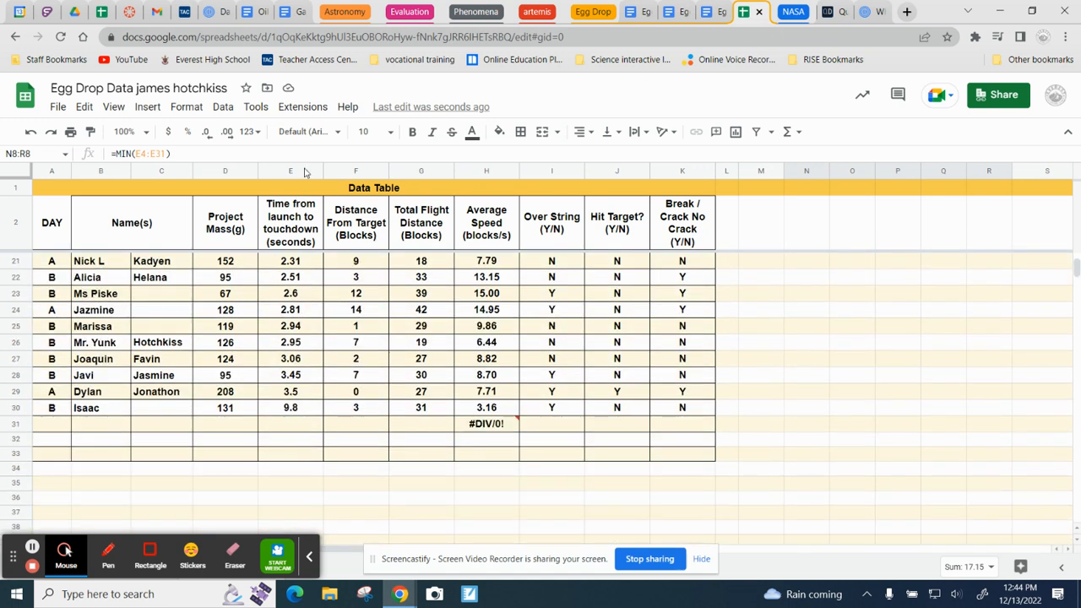
{"action": "left_click_drag", "start_coordinate": [306, 394], "coordinate": [306, 408]}
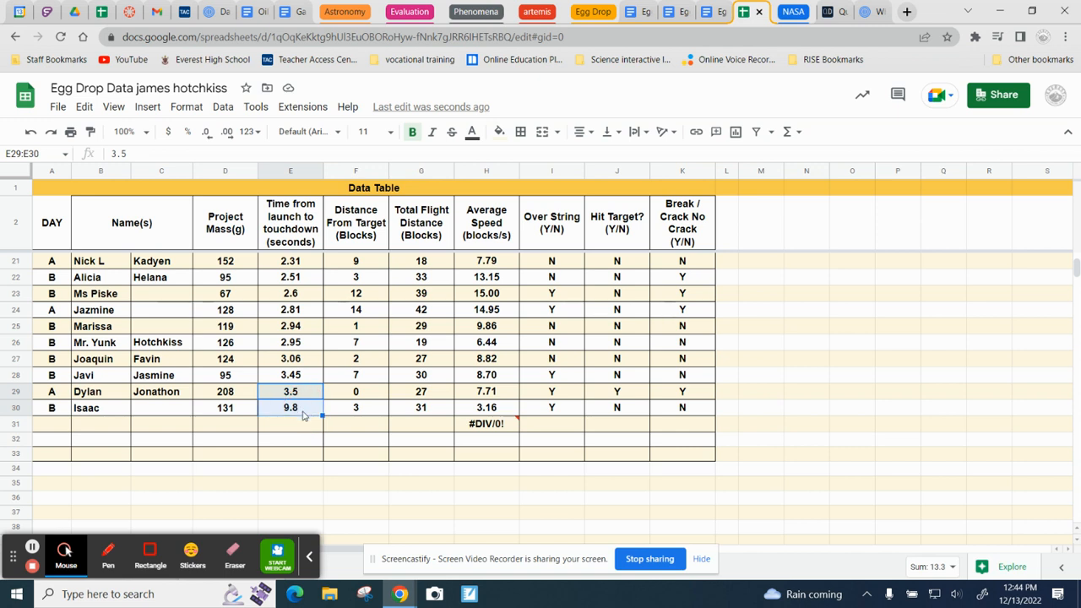
{"action": "left_click", "coordinate": [303, 413]}
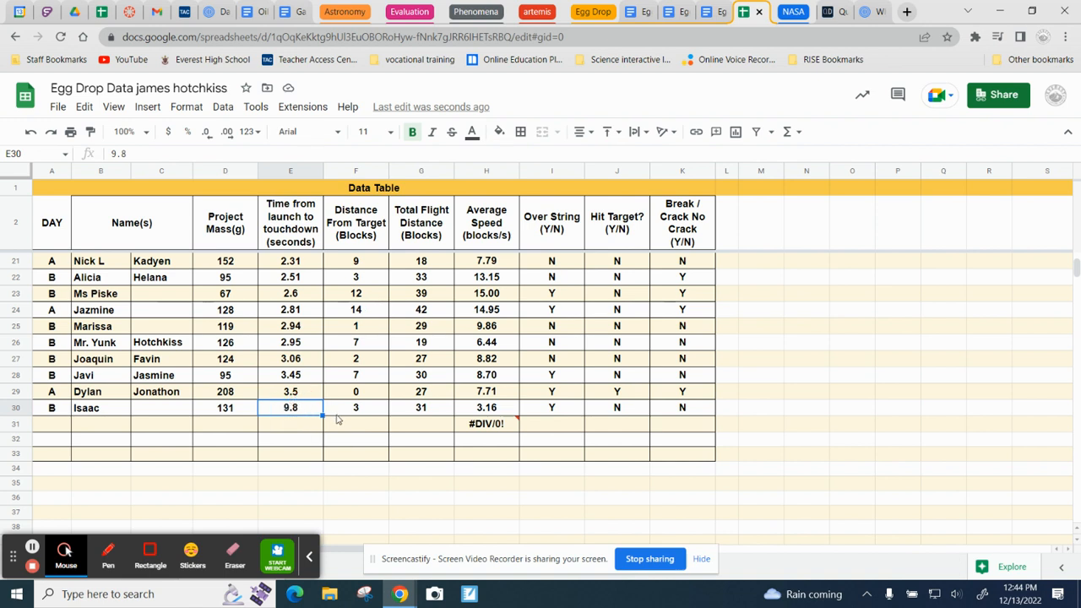
{"action": "scroll", "coordinate": [341, 415], "scroll_direction": "up", "scroll_amount": 5}
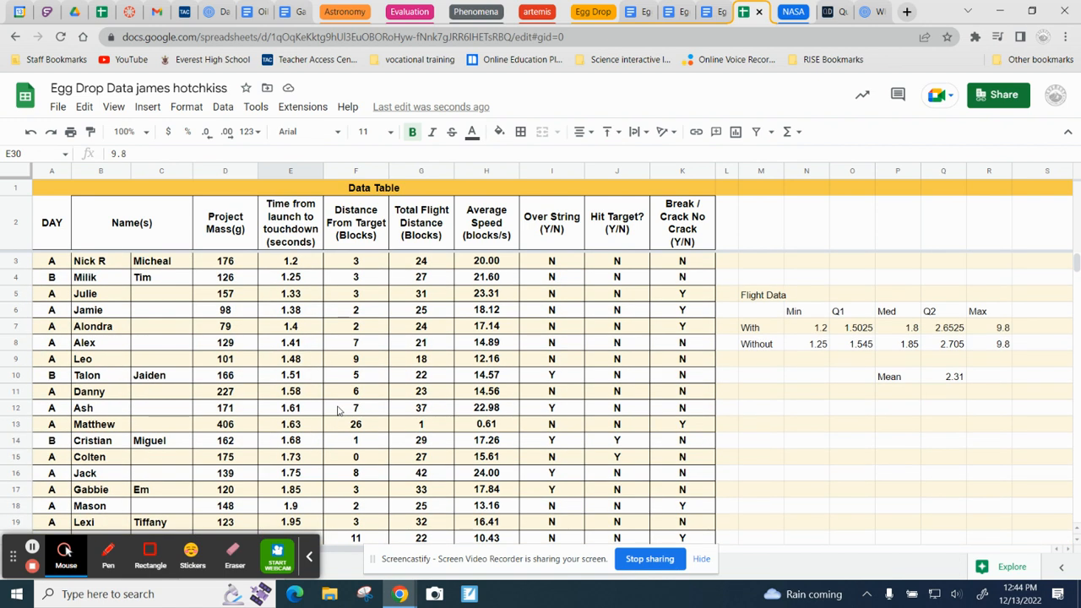
Step: Correct the Without minimum formula in N8 to =MIN(E3:E29)
{"action": "left_click", "coordinate": [817, 347]}
{"action": "double_click", "coordinate": [817, 347]}
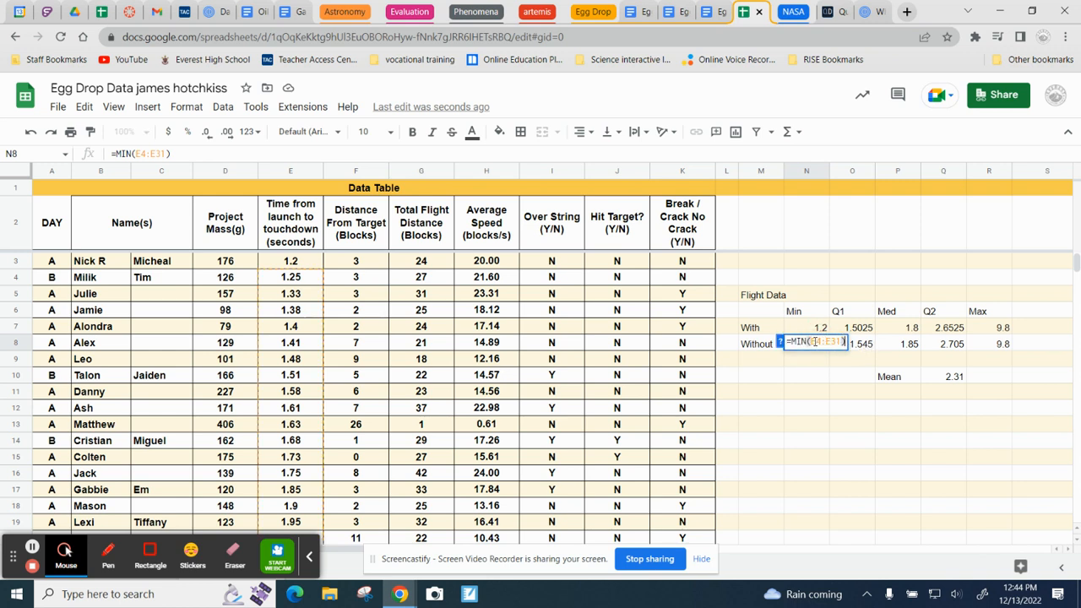
{"action": "left_click", "coordinate": [822, 342]}
{"action": "key", "text": "BackSpace"}
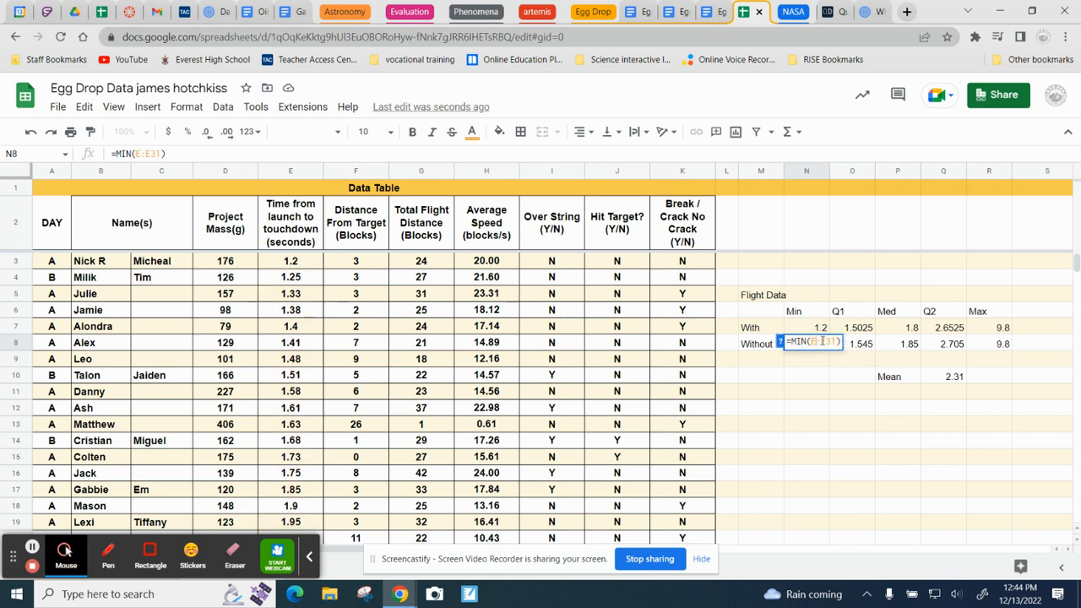
{"action": "type", "text": "3"}
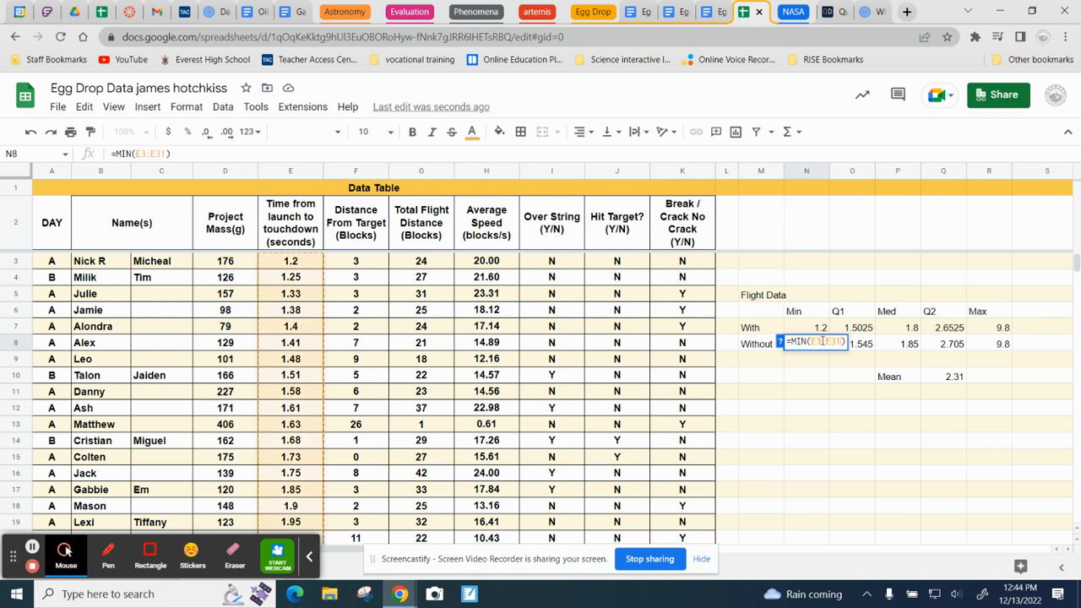
{"action": "key", "text": "BackSpace"}
{"action": "key", "text": "BackSpace"}
{"action": "type", "text": "29"}
{"action": "key", "text": "Tab"}
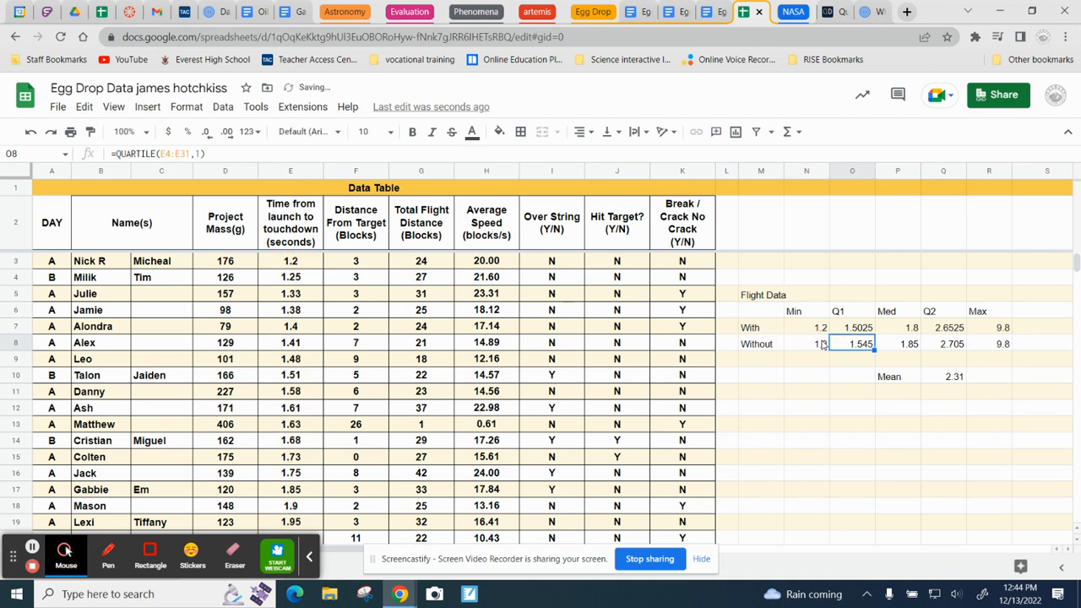
Step: Correct the Without first quartile formula in O8 to =QUARTILE(E3:E29,1)
{"action": "key", "text": "Return"}
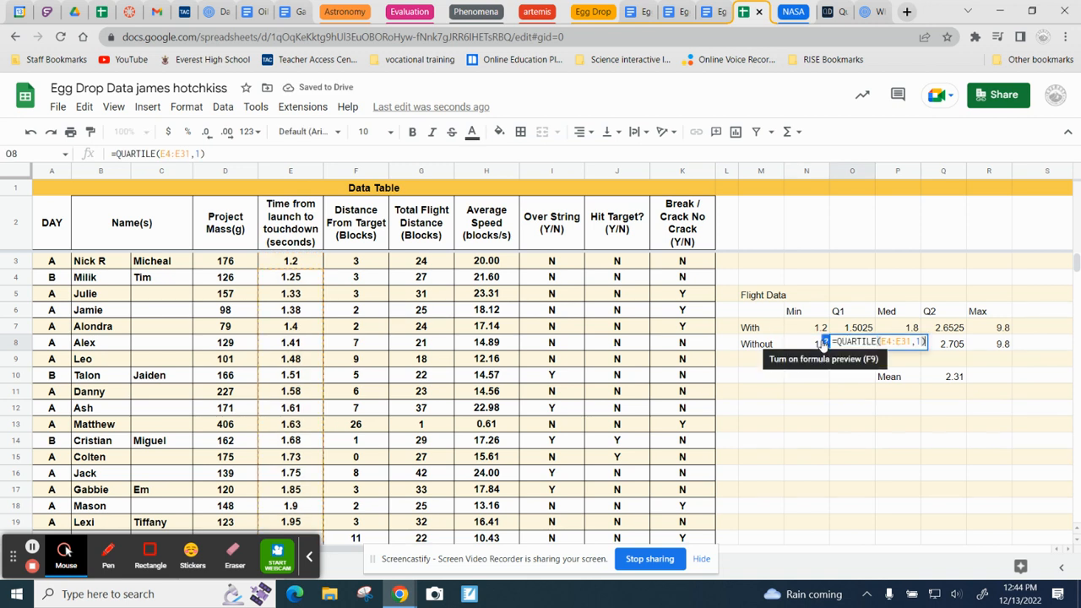
{"action": "left_click", "coordinate": [893, 341]}
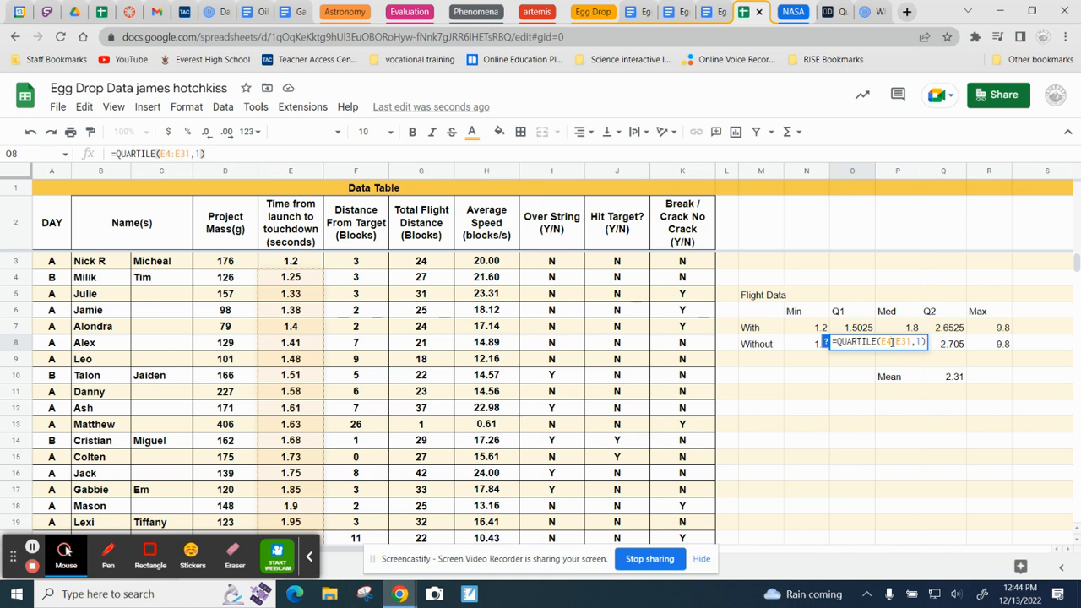
{"action": "key", "text": "BackSpace"}
{"action": "type", "text": "3"}
{"action": "key", "text": "BackSpace"}
{"action": "key", "text": "BackSpace"}
{"action": "key", "text": "Return"}
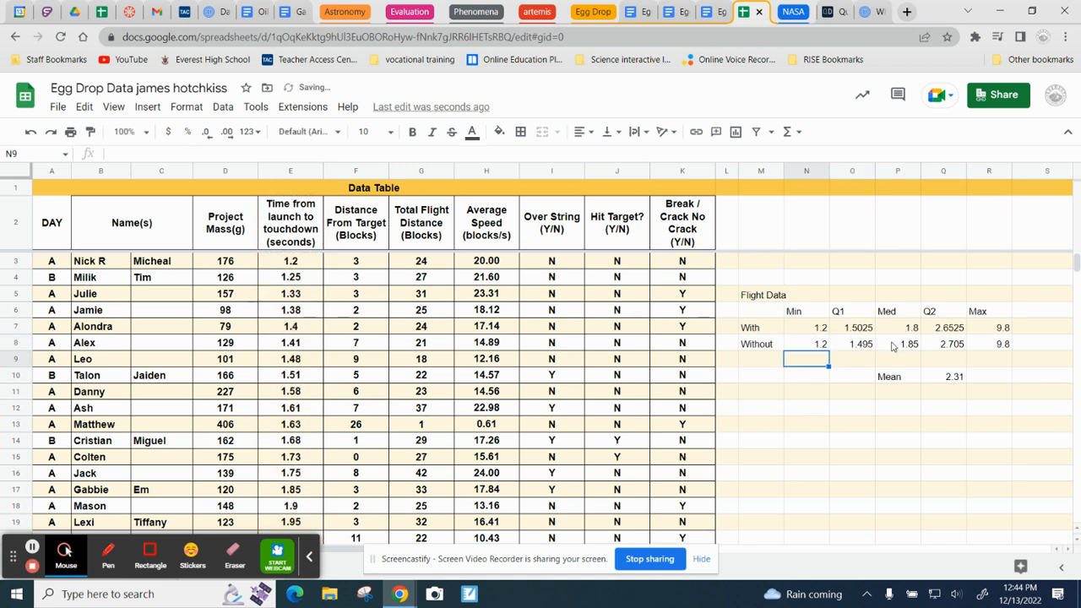
Step: Correct the Without median formula in P8 to =MEDIAN(E3:E29)
{"action": "left_click", "coordinate": [897, 345]}
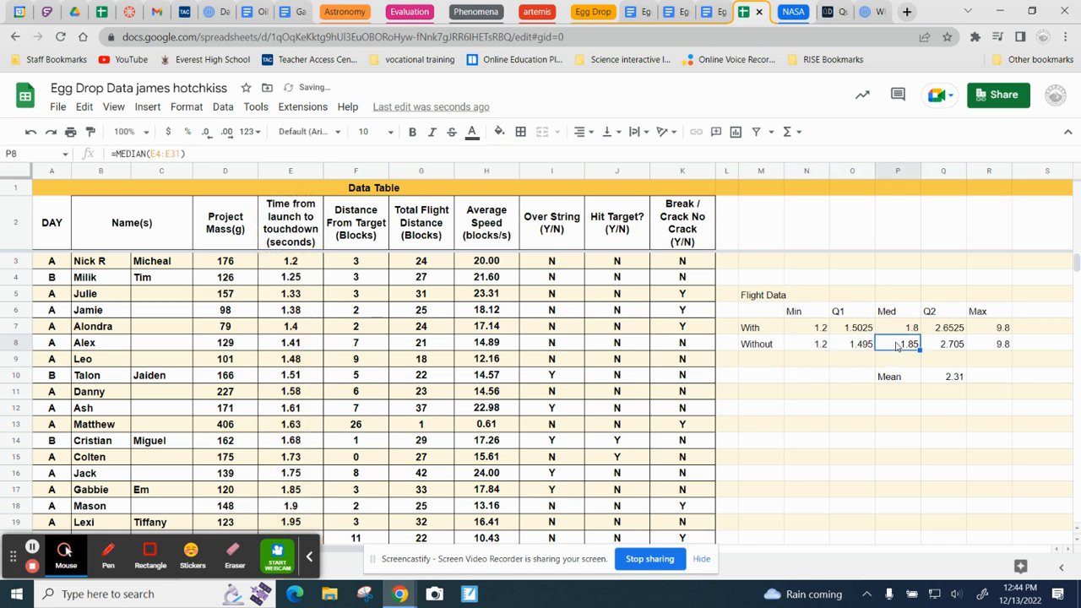
{"action": "right_click", "coordinate": [898, 345]}
{"action": "left_click", "coordinate": [883, 349]}
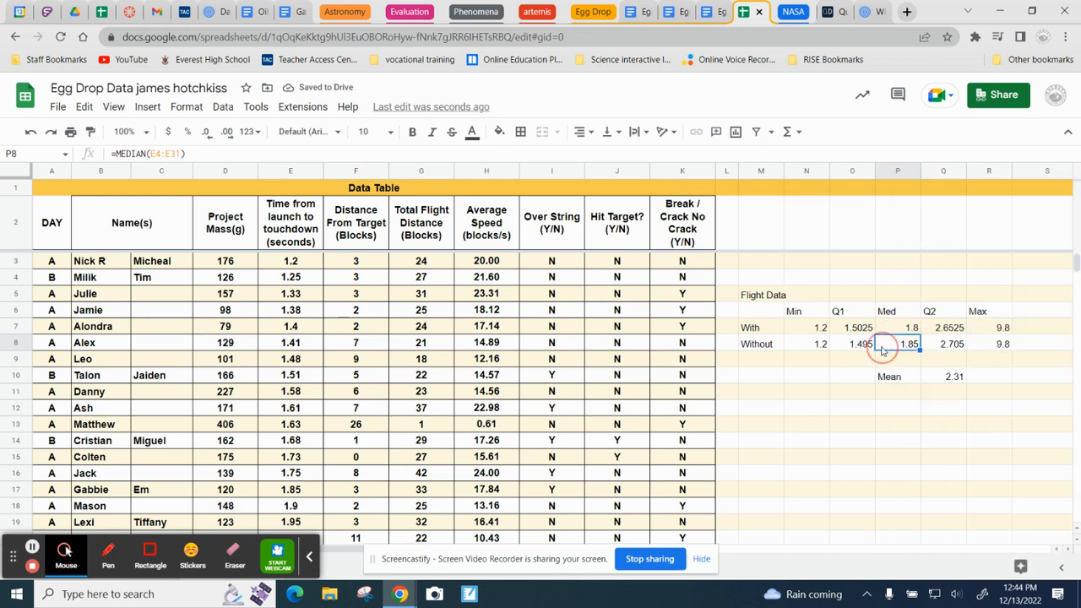
{"action": "double_click", "coordinate": [898, 345]}
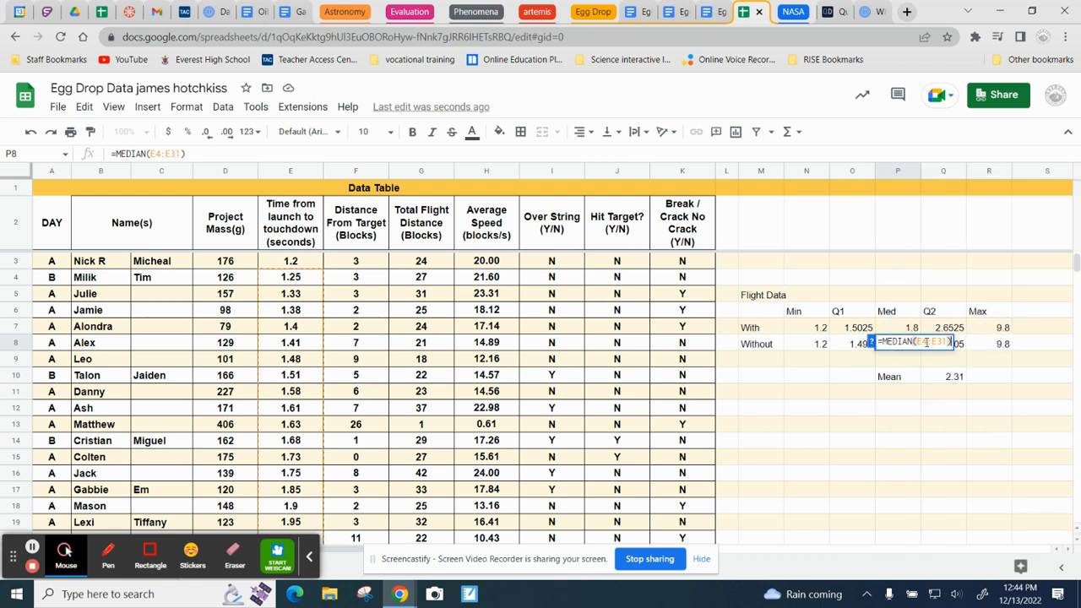
{"action": "left_click", "coordinate": [926, 343]}
{"action": "key", "text": "BackSpace"}
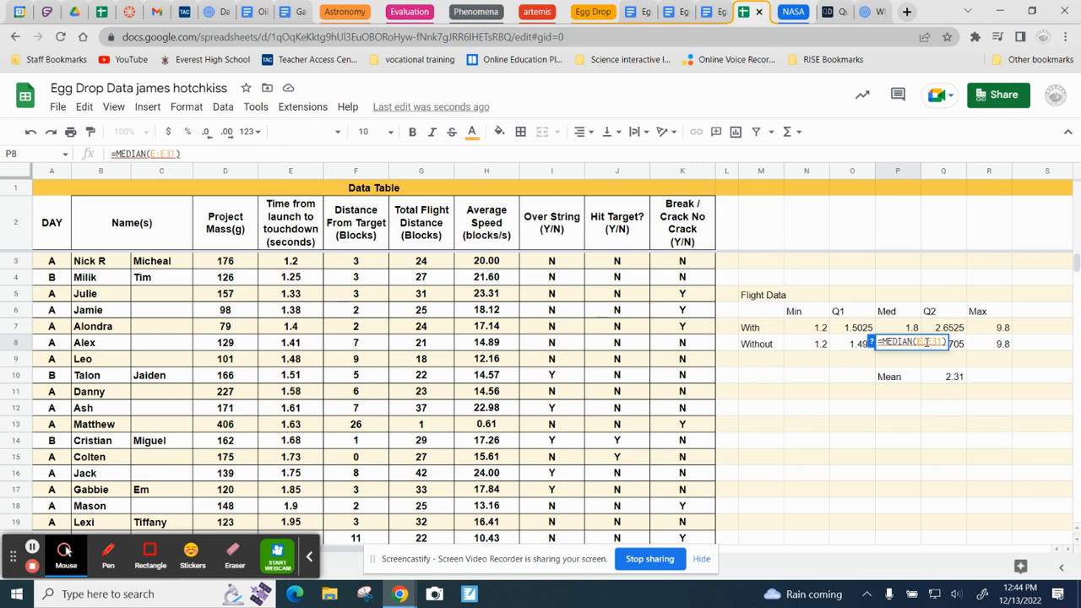
{"action": "type", "text": "3"}
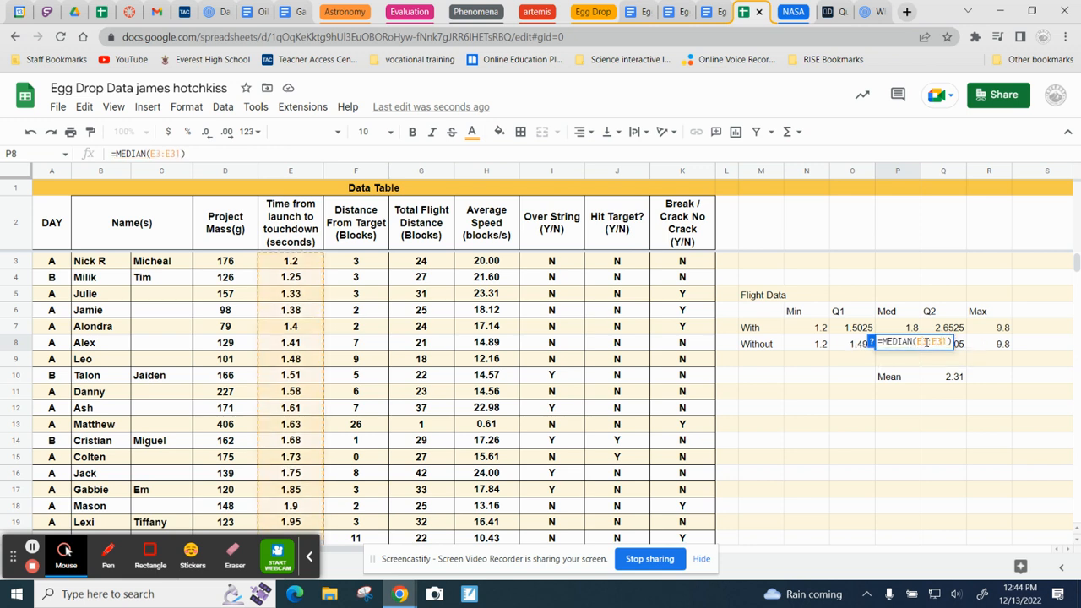
{"action": "key", "text": "BackSpace"}
{"action": "key", "text": "BackSpace"}
{"action": "type", "text": "29"}
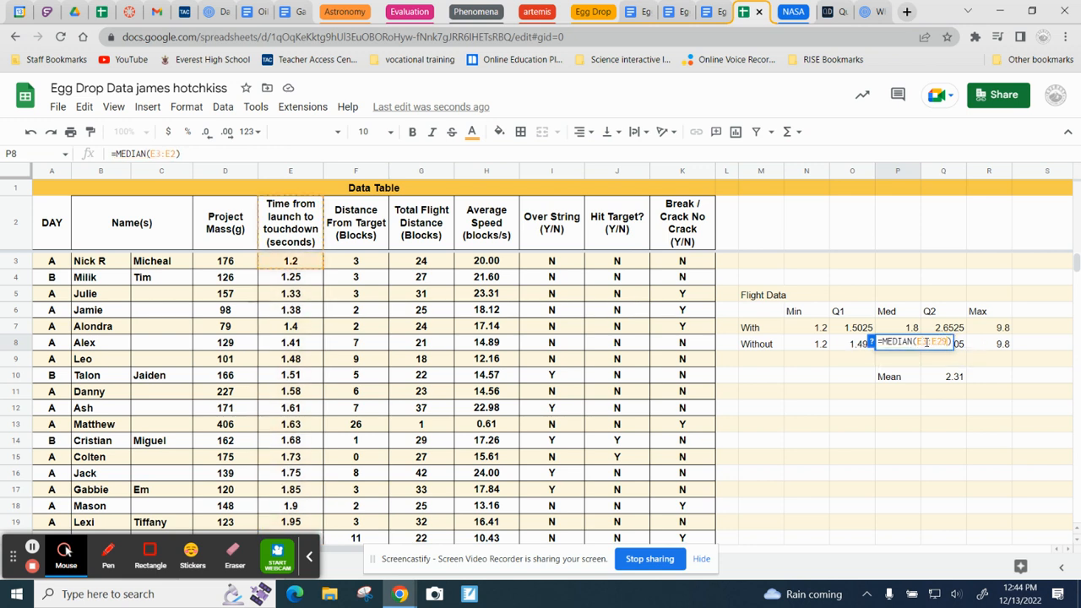
{"action": "key", "text": "Return"}
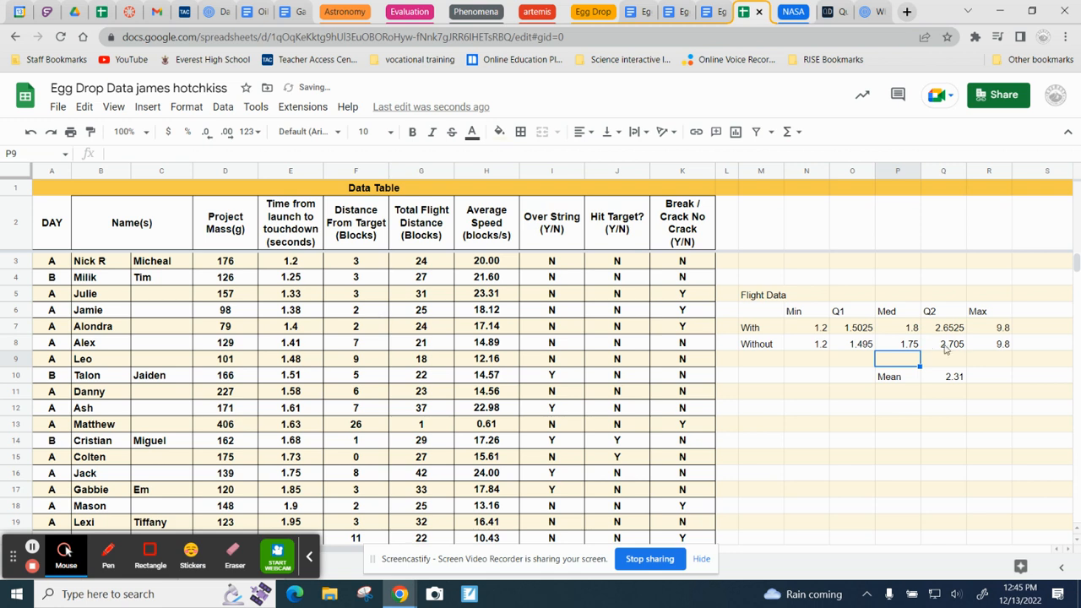
Step: Correct the Without third quartile formula in Q8 to =QUARTILE(E3:E29,3)
{"action": "left_click", "coordinate": [955, 343]}
{"action": "double_click", "coordinate": [956, 342]}
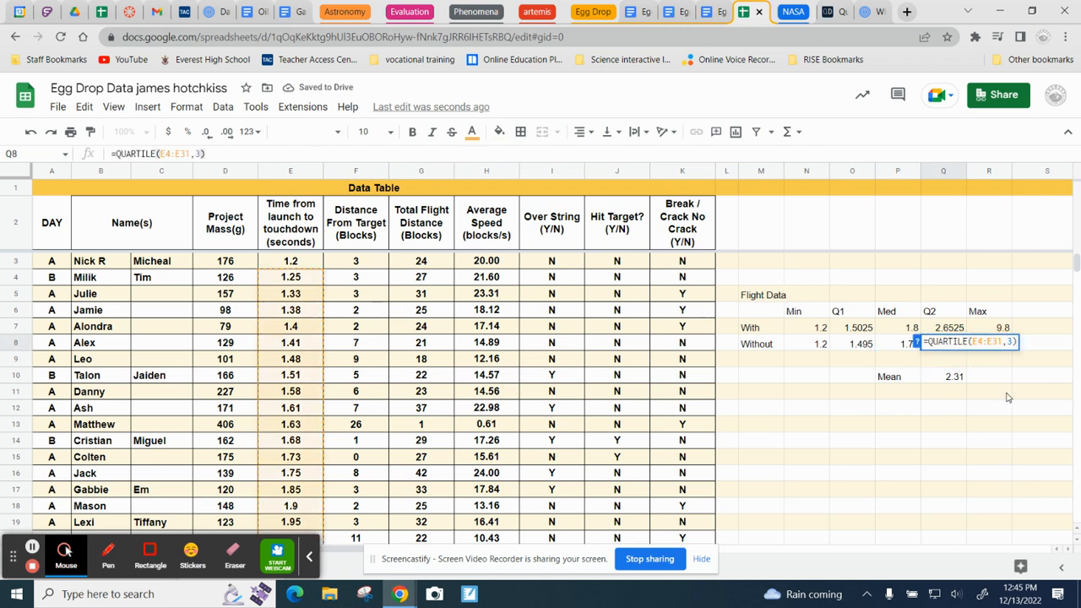
{"action": "key", "text": "Left"}
{"action": "key", "text": "Left"}
{"action": "key", "text": "Left"}
{"action": "key", "text": "Left"}
{"action": "key", "text": "Left"}
{"action": "key", "text": "Left"}
{"action": "key", "text": "Left"}
{"action": "key", "text": "BackSpace"}
{"action": "type", "text": "3"}
{"action": "key", "text": "Right"}
{"action": "key", "text": "Right"}
{"action": "key", "text": "Right"}
{"action": "key", "text": "Right"}
{"action": "key", "text": "BackSpace"}
{"action": "key", "text": "BackSpace"}
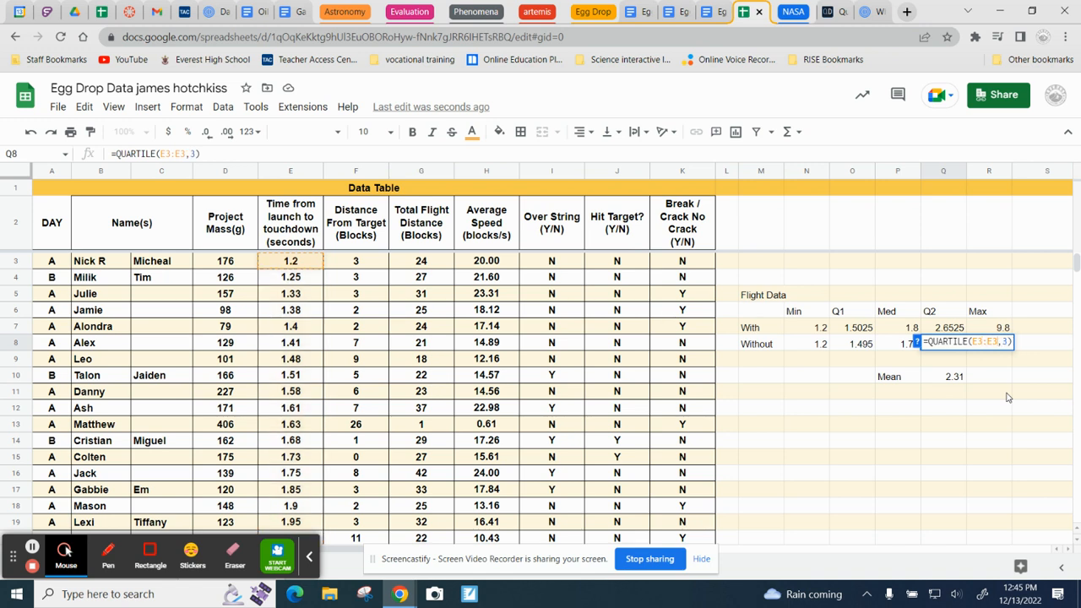
{"action": "type", "text": "29"}
{"action": "key", "text": "Return"}
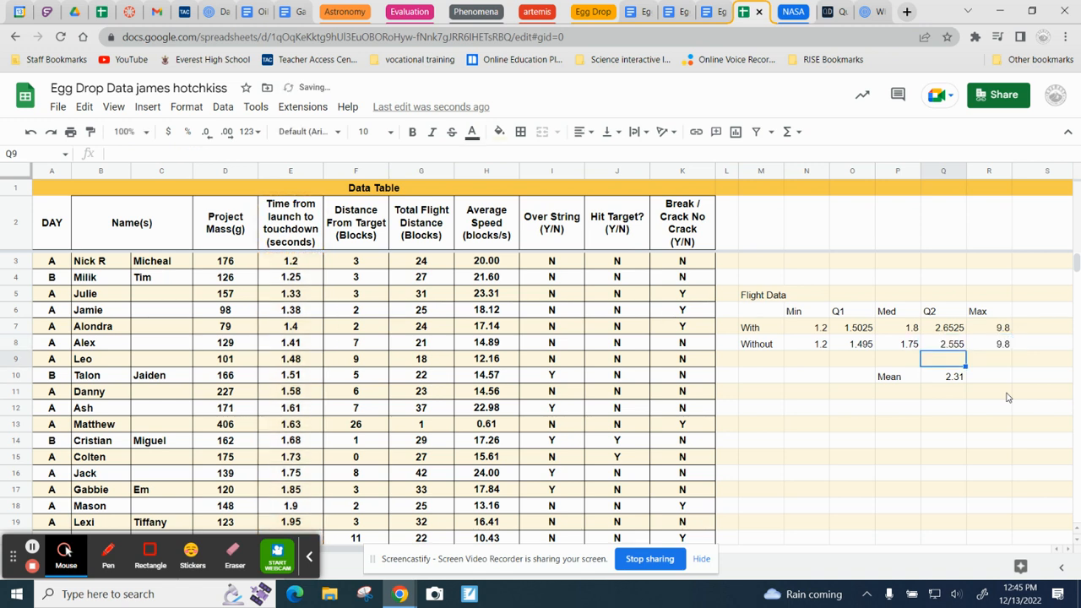
Step: Correct the Without maximum formula in R8 to =MAX(E3:E29)
{"action": "left_click", "coordinate": [1002, 345]}
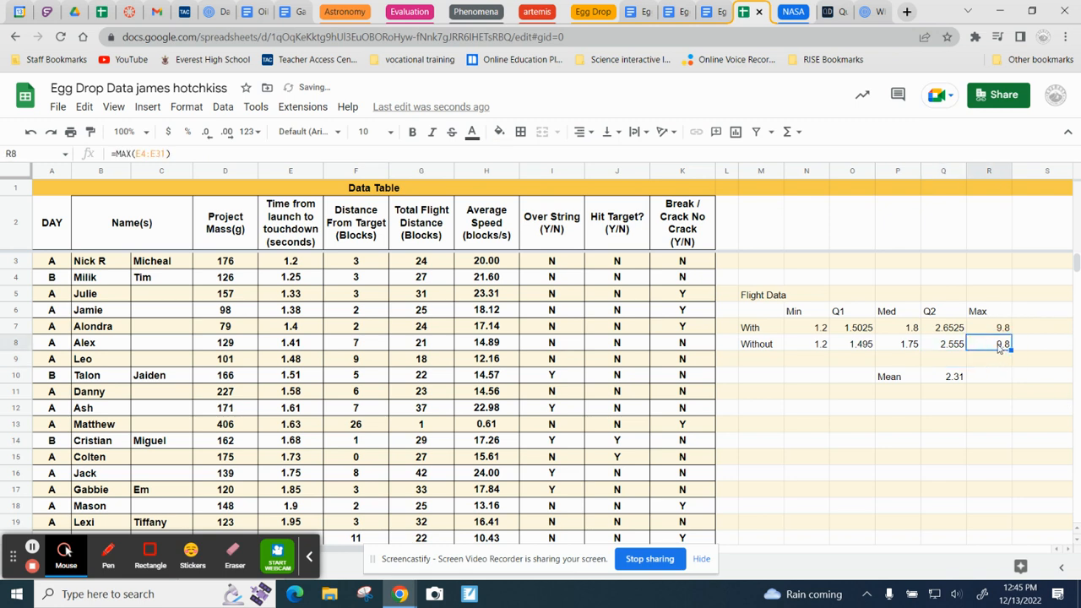
{"action": "double_click", "coordinate": [1001, 346]}
{"action": "double_click", "coordinate": [1000, 343]}
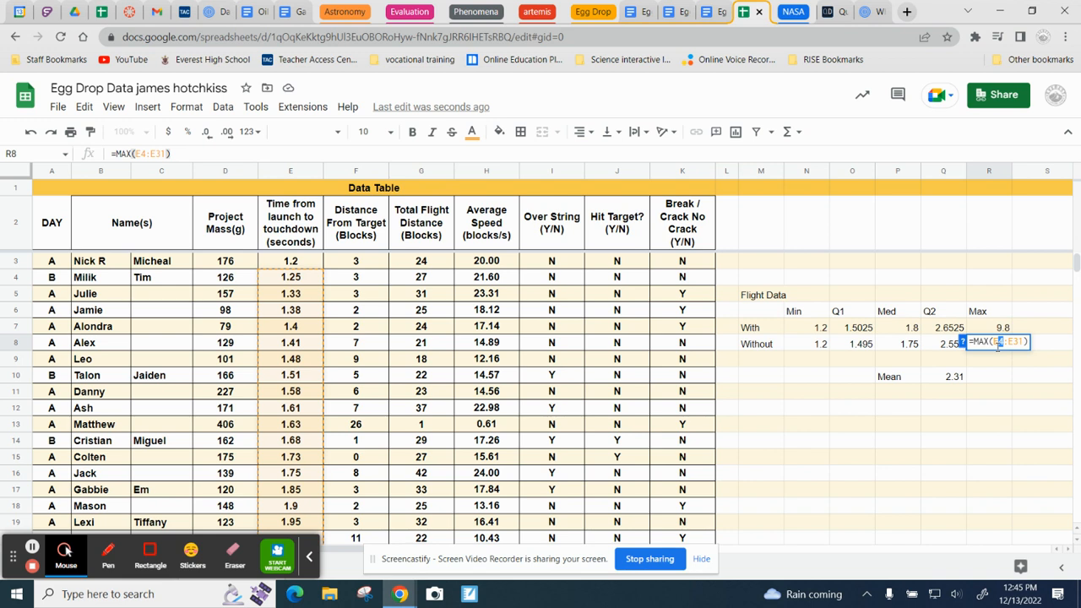
{"action": "type", "text": "E3"}
{"action": "key", "text": "Return"}
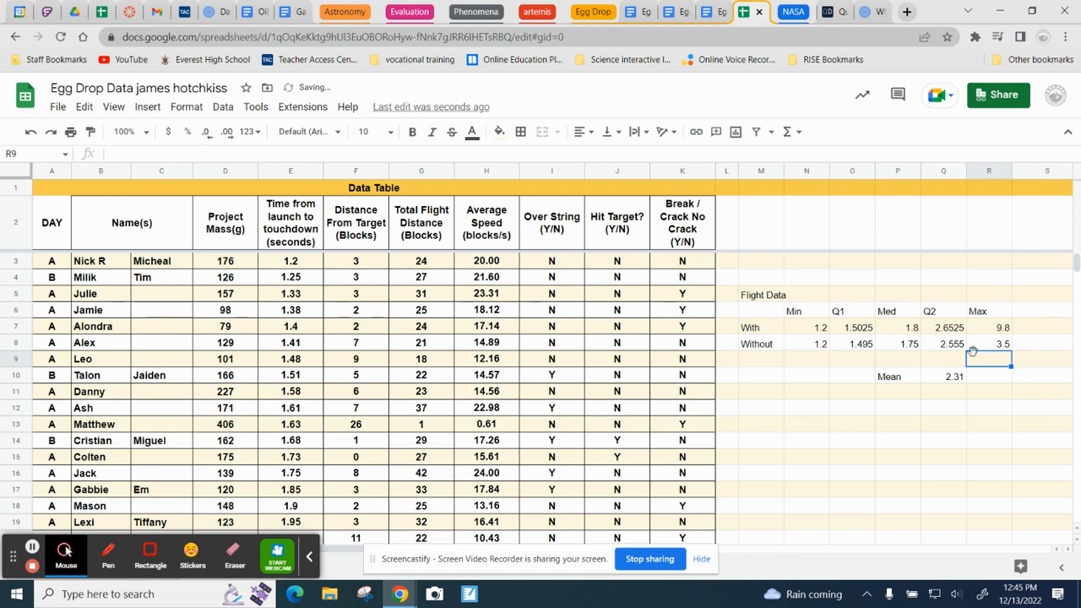
Step: Review the Without statistics in N8:R8, and switch to the Egg Drop - Analysis document to read the outlier, scatter plot and follow-up questions
{"action": "left_click", "coordinate": [818, 344]}
{"action": "left_click_drag", "start_coordinate": [819, 344], "coordinate": [1005, 346]}
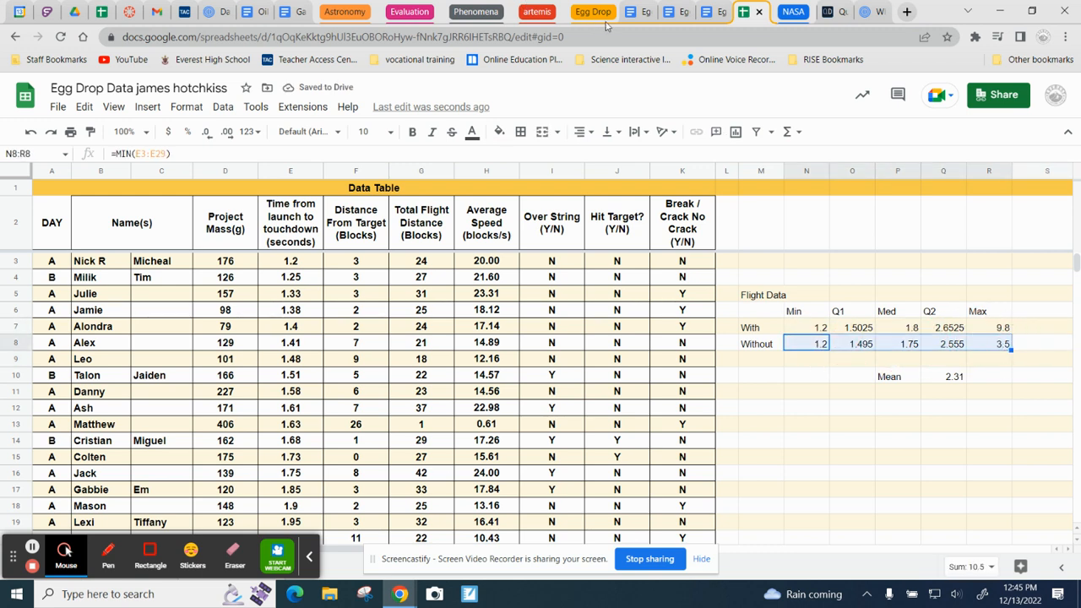
{"action": "left_click", "coordinate": [633, 12]}
{"action": "scroll", "coordinate": [420, 439], "scroll_direction": "down", "scroll_amount": 4}
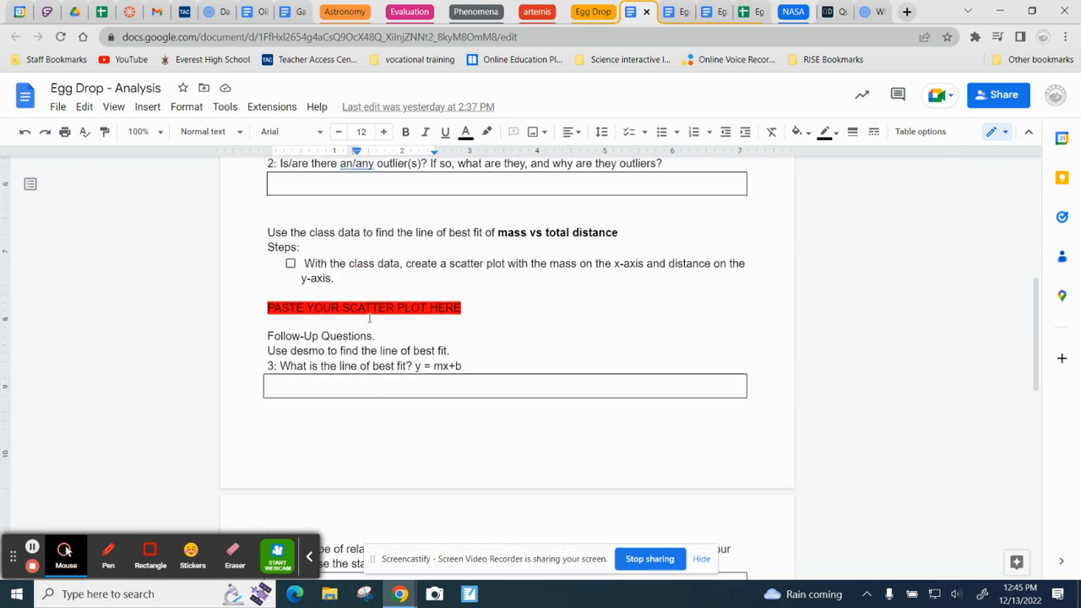
{"action": "scroll", "coordinate": [357, 314], "scroll_direction": "down", "scroll_amount": 5}
{"action": "scroll", "coordinate": [366, 345], "scroll_direction": "down", "scroll_amount": 2}
{"action": "scroll", "coordinate": [367, 344], "scroll_direction": "up", "scroll_amount": 9}
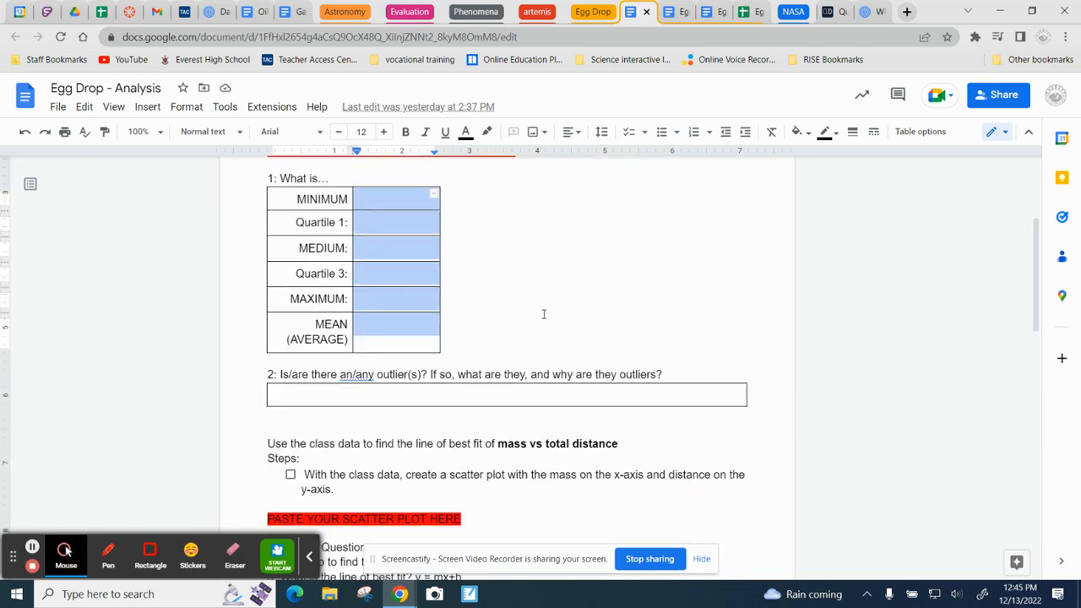
Step: Examine the summary table in the Analysis document and the Class Data tables with and without outliers in Egg Launch - Box and Whisker Plot
{"action": "scroll", "coordinate": [543, 314], "scroll_direction": "up", "scroll_amount": 3}
{"action": "scroll", "coordinate": [527, 307], "scroll_direction": "down", "scroll_amount": 3}
{"action": "left_click", "coordinate": [708, 13]}
{"action": "scroll", "coordinate": [526, 373], "scroll_direction": "down", "scroll_amount": 8}
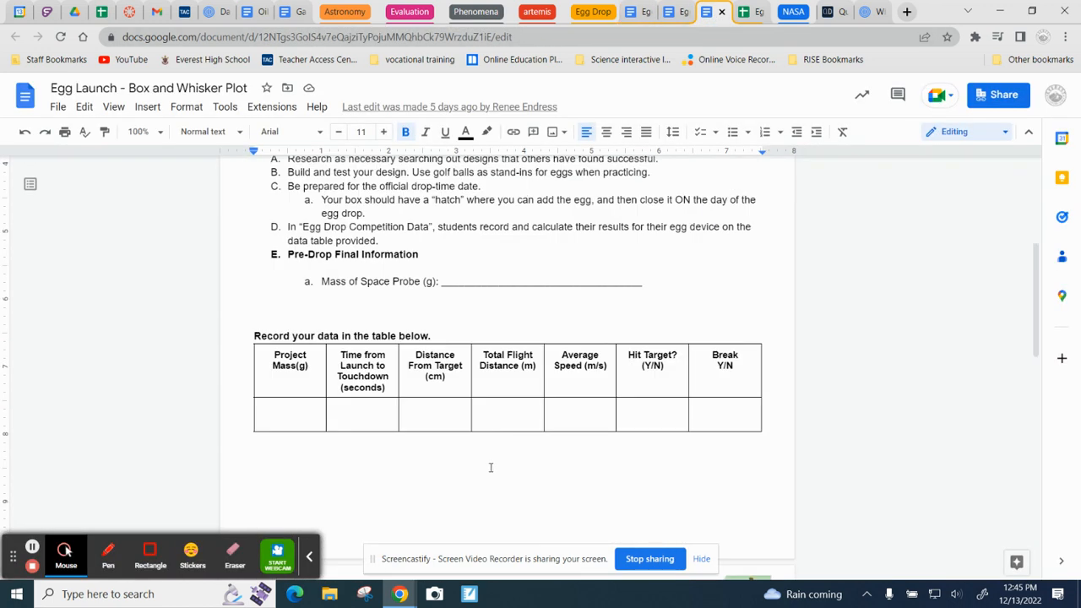
{"action": "scroll", "coordinate": [340, 389], "scroll_direction": "up", "scroll_amount": 4}
{"action": "scroll", "coordinate": [451, 321], "scroll_direction": "down", "scroll_amount": 6}
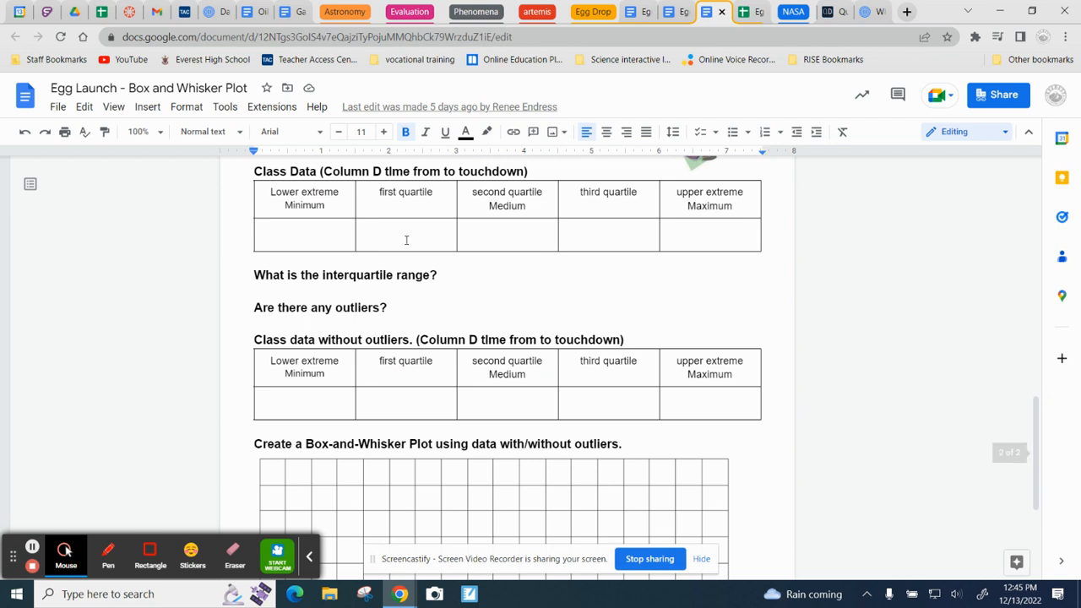
{"action": "left_click_drag", "start_coordinate": [407, 239], "coordinate": [668, 224]}
{"action": "left_click_drag", "start_coordinate": [336, 402], "coordinate": [689, 397]}
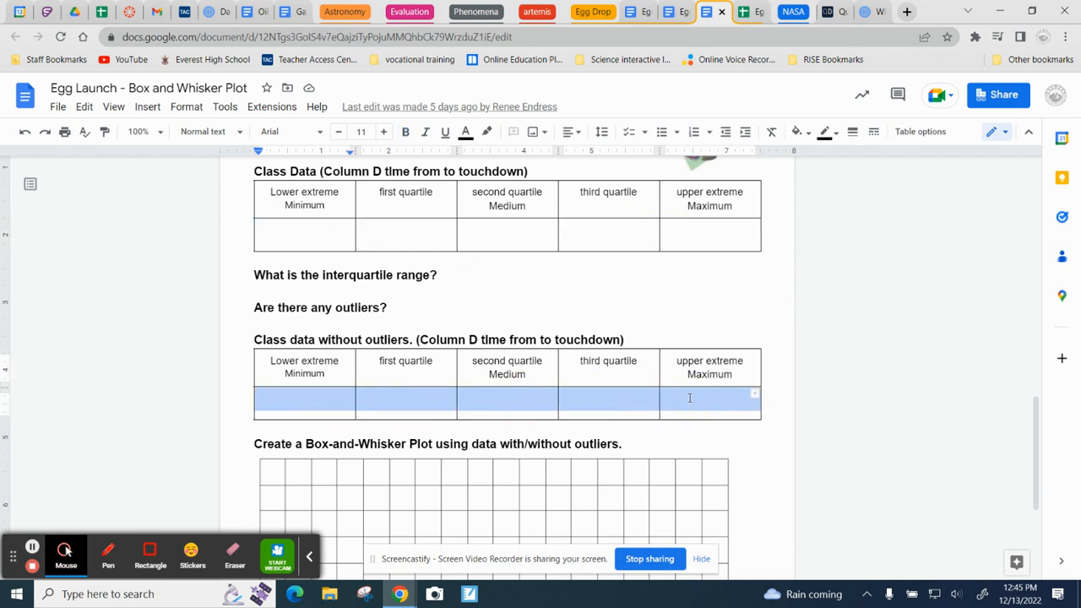
Step: Switch to the Egg Drop Data spreadsheet and insert a chart from the Flight Data range M5:R8
{"action": "left_click", "coordinate": [748, 12]}
{"action": "left_click", "coordinate": [850, 395]}
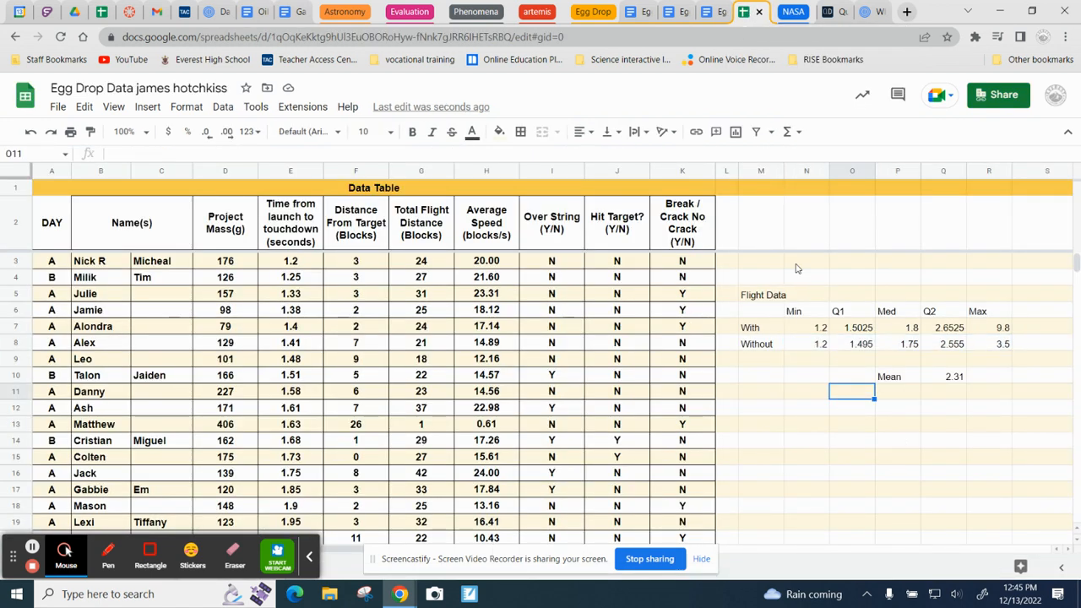
{"action": "left_click", "coordinate": [763, 297]}
{"action": "left_click_drag", "start_coordinate": [808, 315], "coordinate": [1001, 344]}
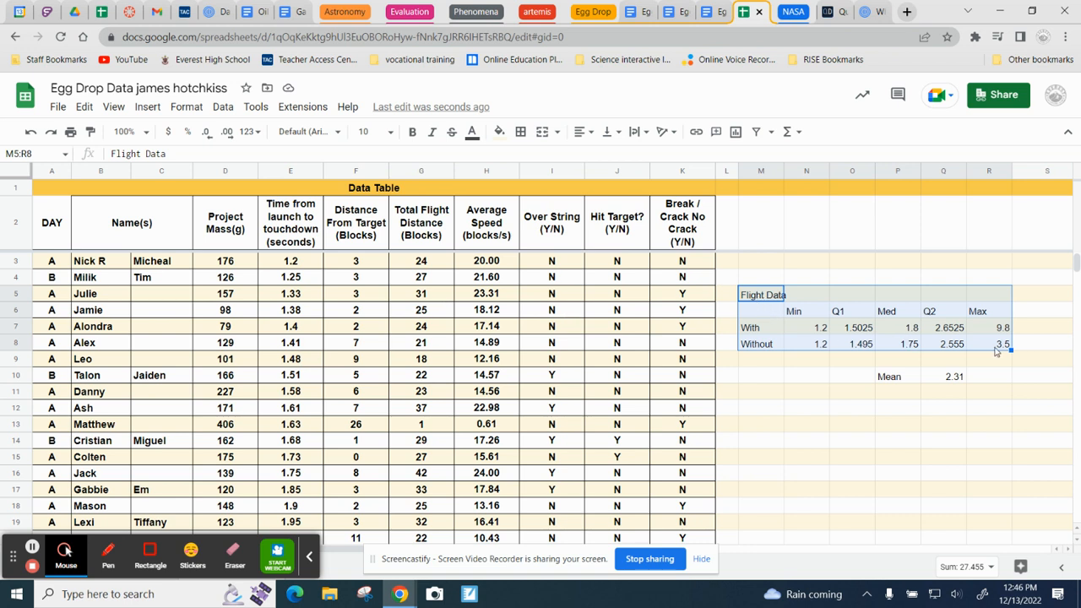
{"action": "left_click", "coordinate": [147, 107]}
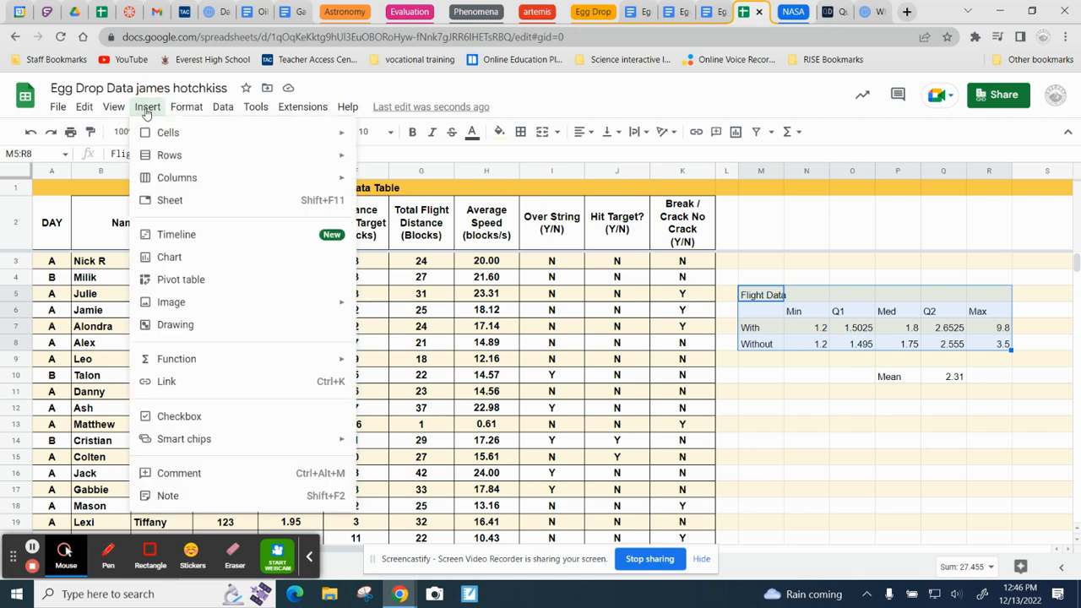
{"action": "left_click", "coordinate": [171, 260]}
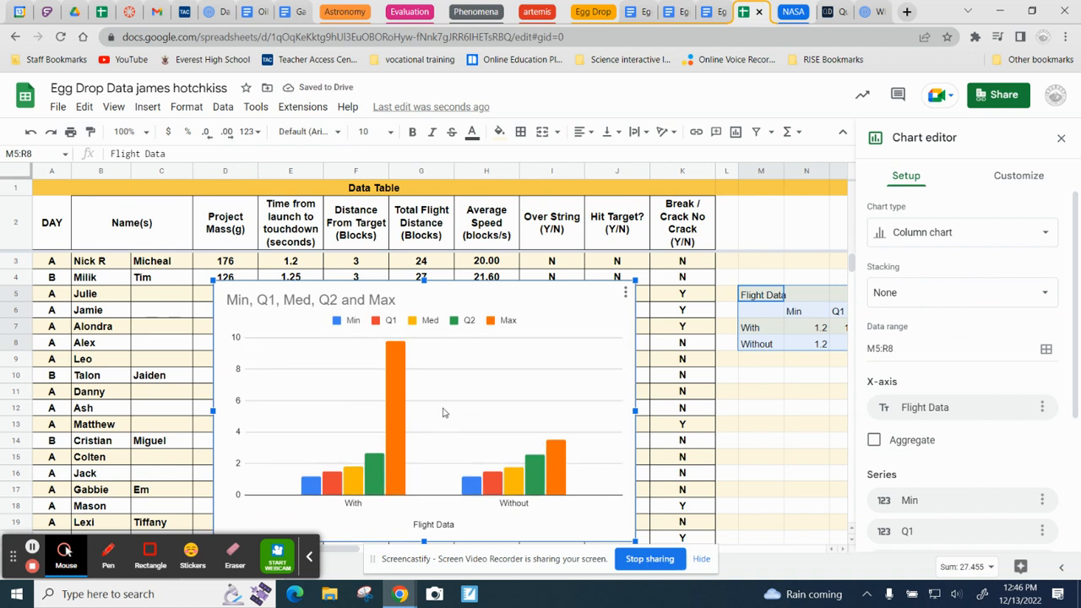
Step: Change the Flight Data chart's type to Candlestick chart
{"action": "left_click", "coordinate": [932, 243]}
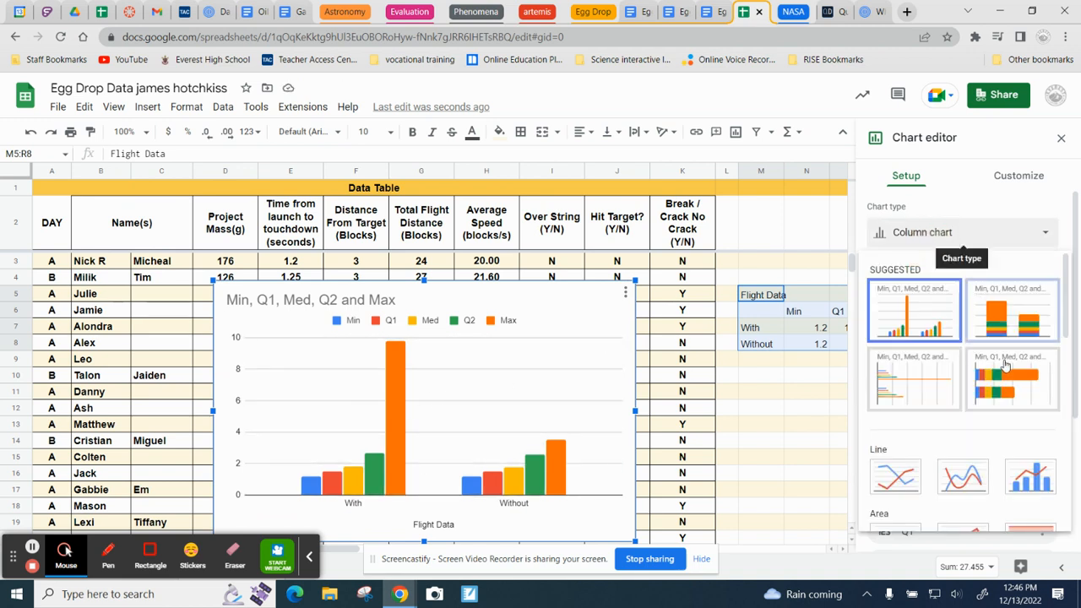
{"action": "scroll", "coordinate": [1009, 386], "scroll_direction": "down", "scroll_amount": 3}
{"action": "scroll", "coordinate": [1009, 387], "scroll_direction": "down", "scroll_amount": 3}
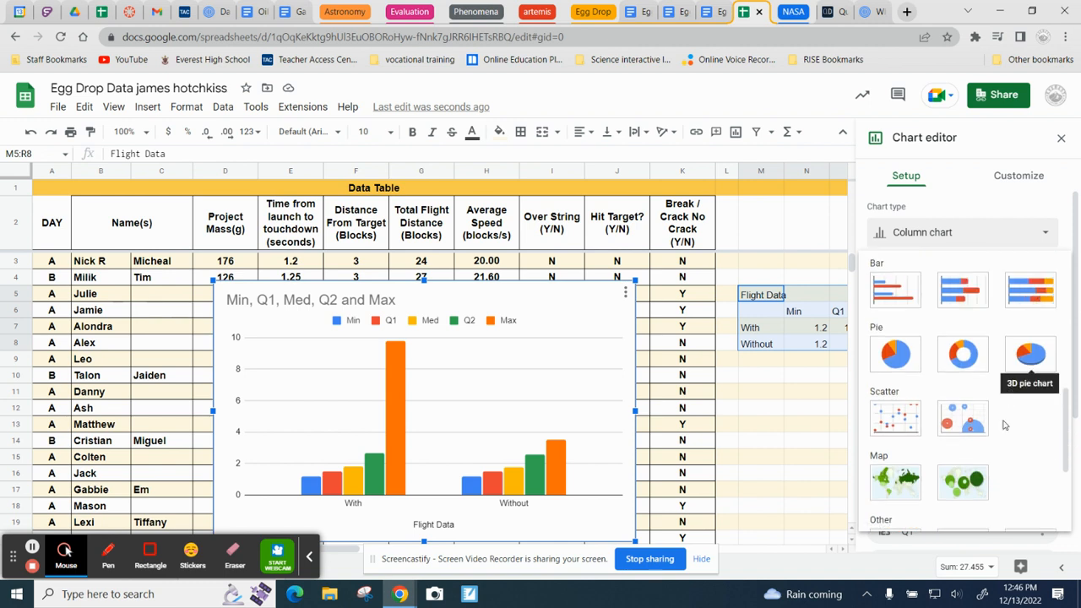
{"action": "scroll", "coordinate": [1006, 427], "scroll_direction": "up", "scroll_amount": 2}
{"action": "scroll", "coordinate": [1007, 439], "scroll_direction": "down", "scroll_amount": 5}
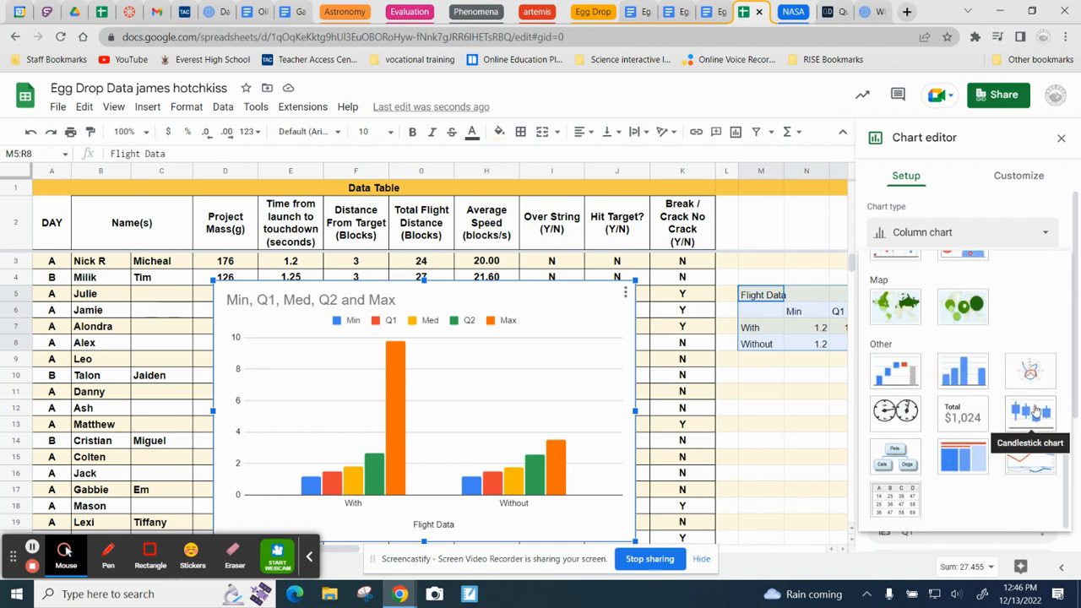
{"action": "left_click", "coordinate": [1019, 413]}
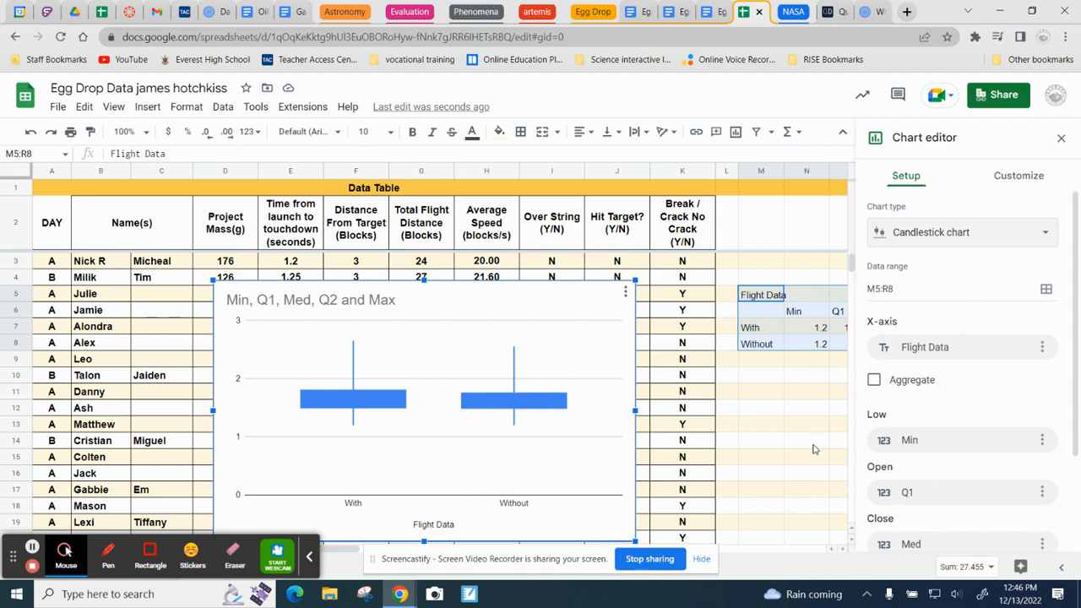
Step: Set the candlestick chart's High series to Max and its Close series to Q2
{"action": "scroll", "coordinate": [948, 457], "scroll_direction": "down", "scroll_amount": 3}
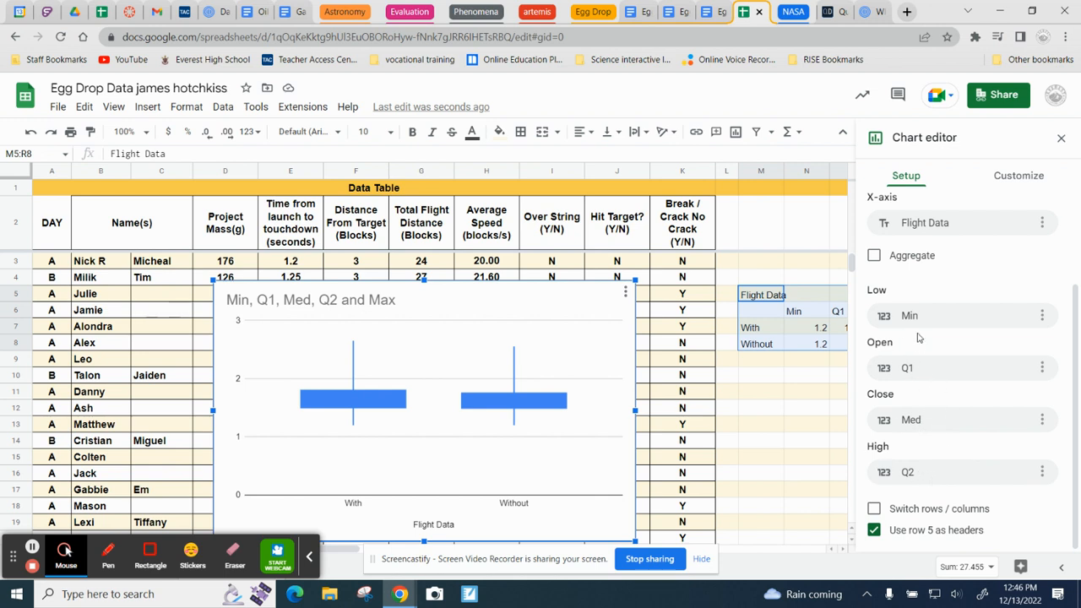
{"action": "left_click", "coordinate": [927, 481]}
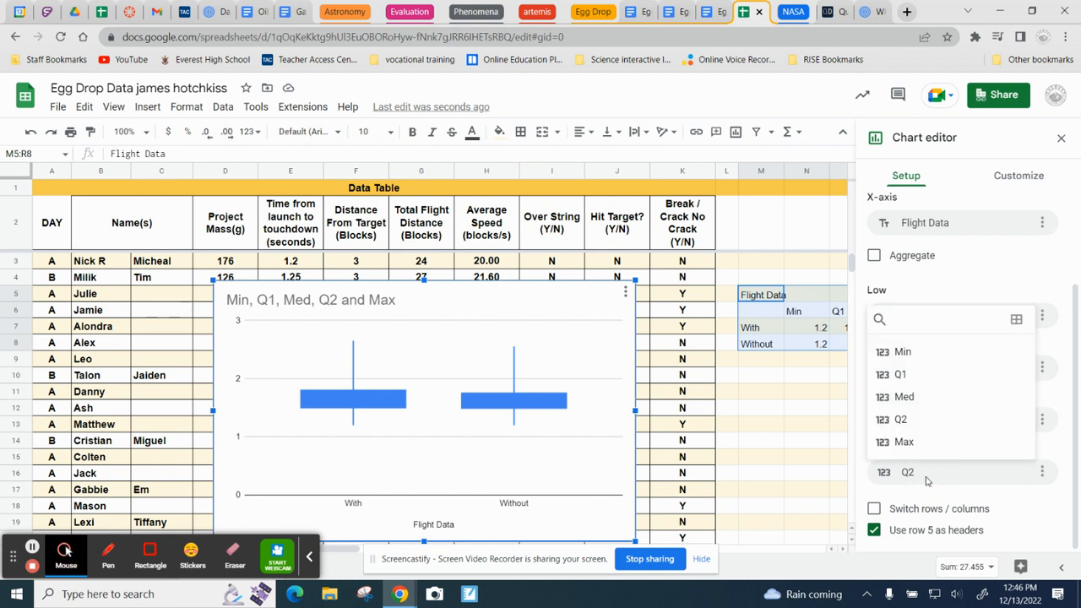
{"action": "left_click", "coordinate": [906, 441]}
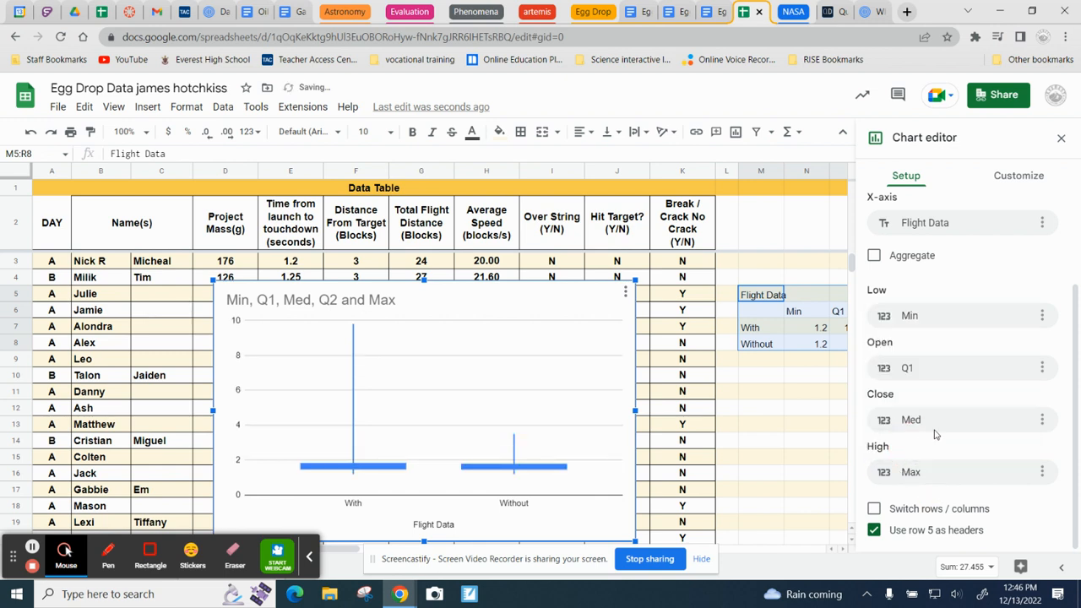
{"action": "left_click", "coordinate": [936, 425]}
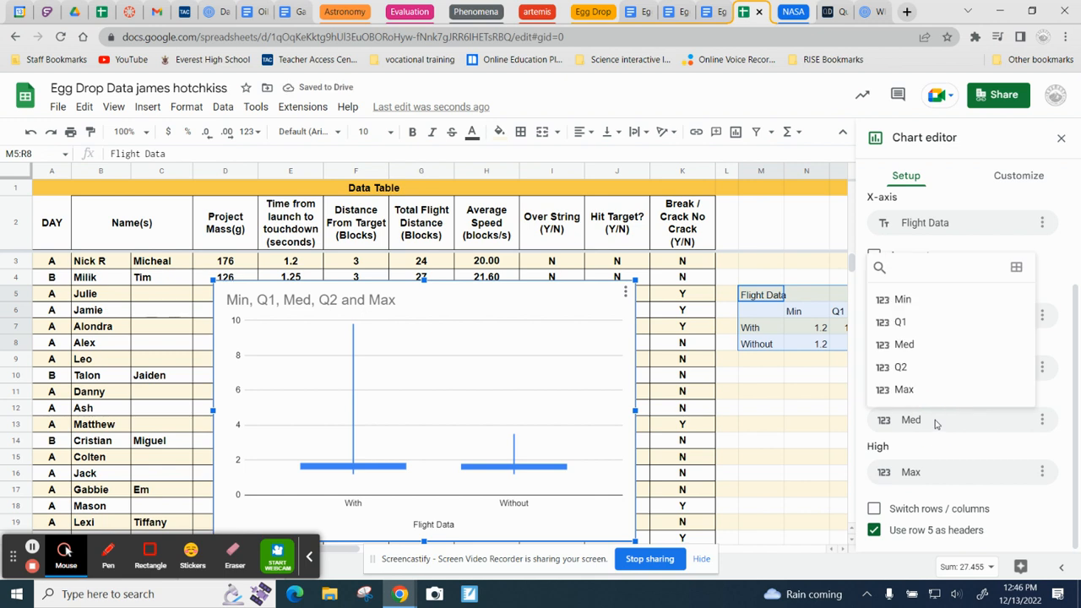
{"action": "left_click", "coordinate": [913, 367]}
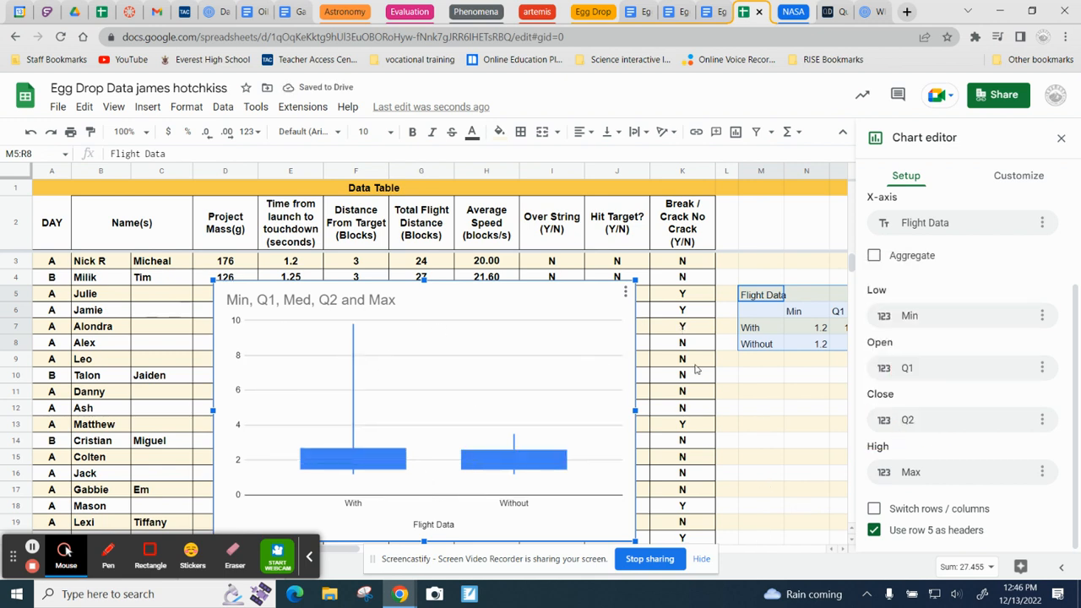
Step: Move the candlestick chart to its own sheet and copy the chart
{"action": "left_click", "coordinate": [626, 293]}
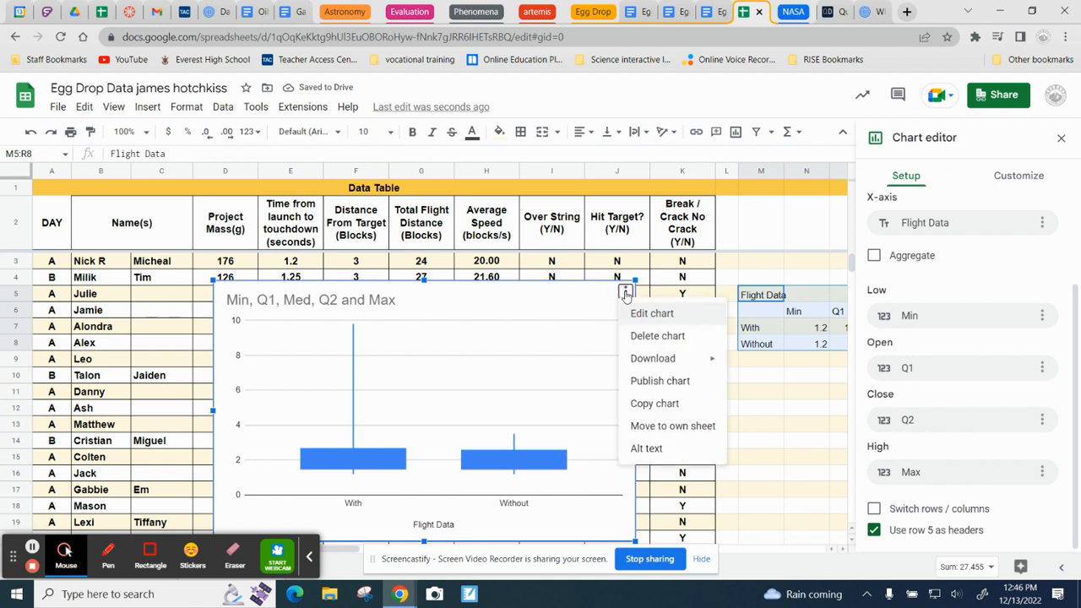
{"action": "left_click", "coordinate": [656, 426]}
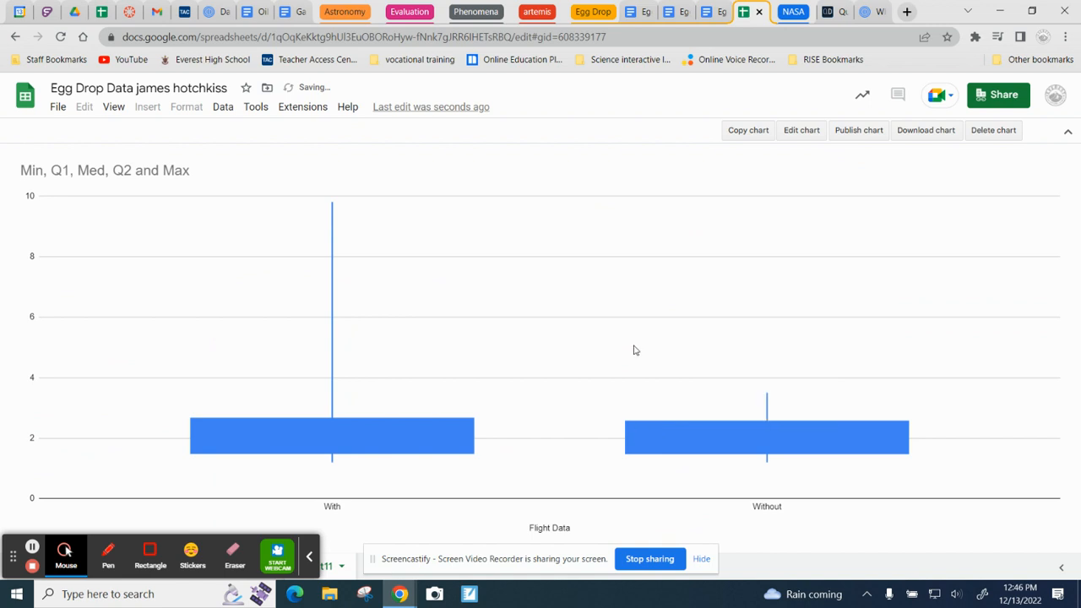
{"action": "left_click", "coordinate": [740, 133]}
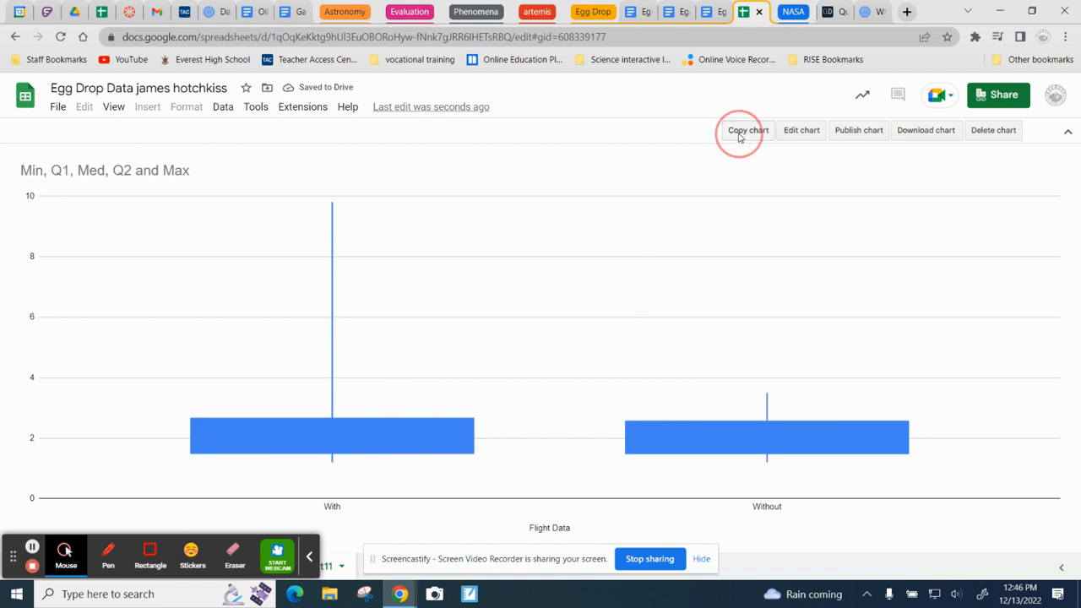
Step: Paste the chart, linked to the spreadsheet, on a new line below the box and whisker plot placeholder in the Egg Drop - Analysis document
{"action": "left_click", "coordinate": [639, 12]}
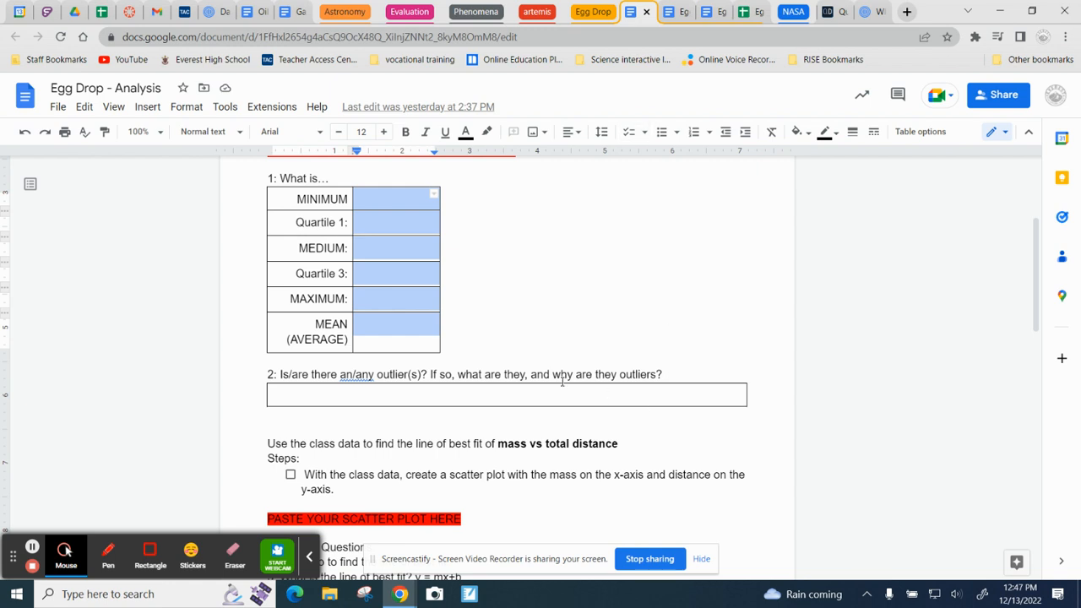
{"action": "scroll", "coordinate": [564, 382], "scroll_direction": "up", "scroll_amount": 3}
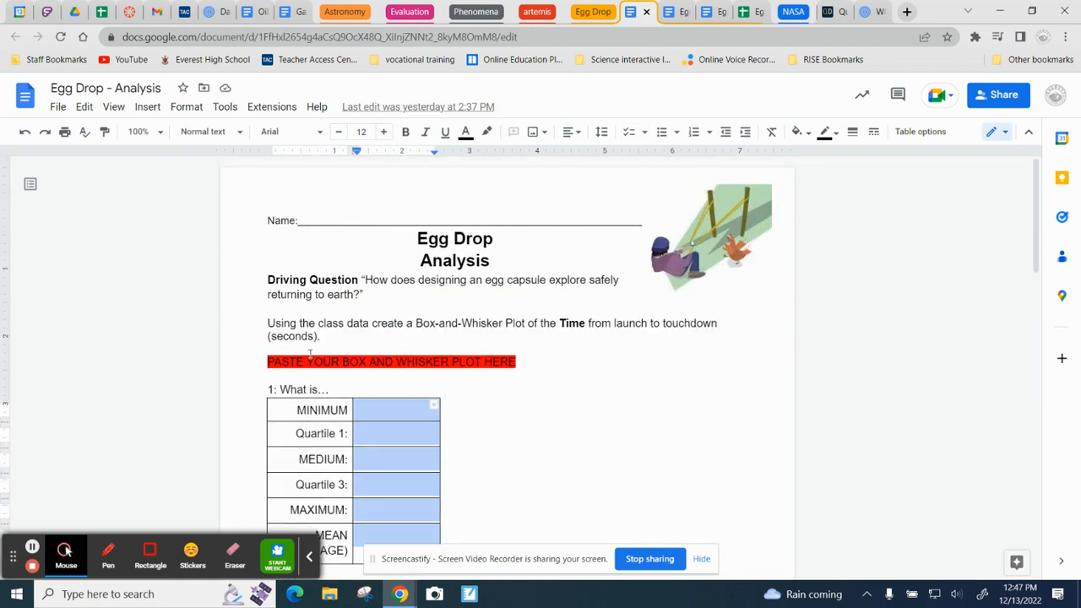
{"action": "left_click", "coordinate": [310, 353]}
{"action": "left_click", "coordinate": [531, 361]}
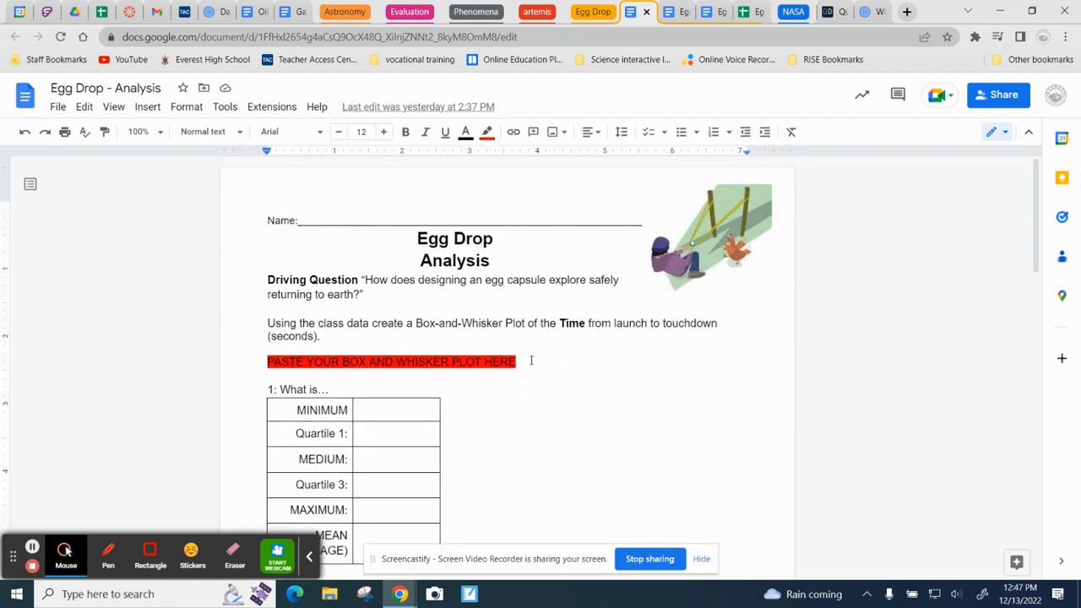
{"action": "key", "text": "Return"}
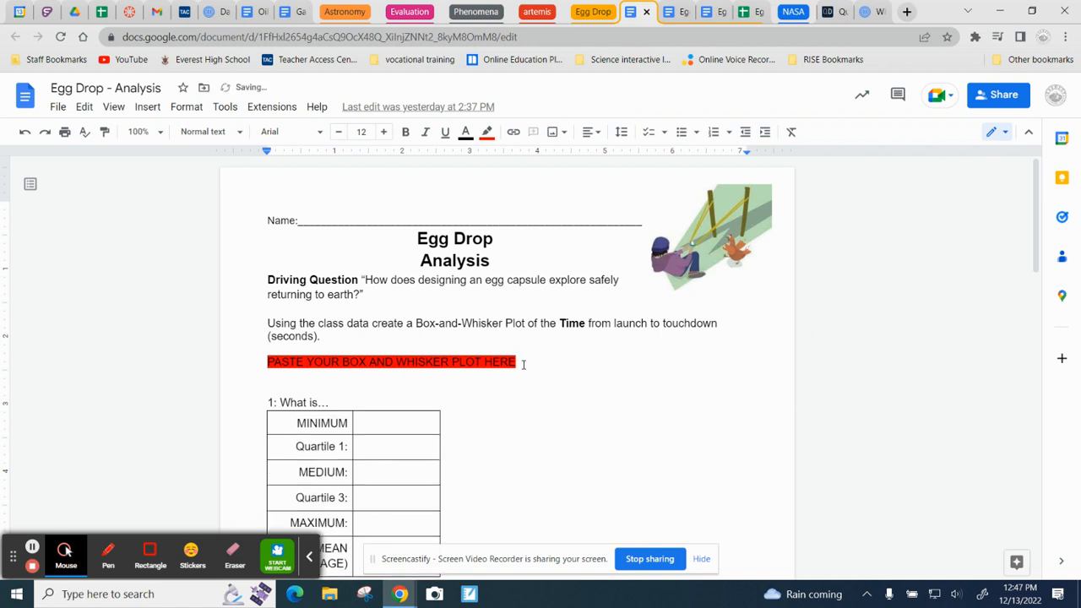
{"action": "key", "text": "ctrl+v"}
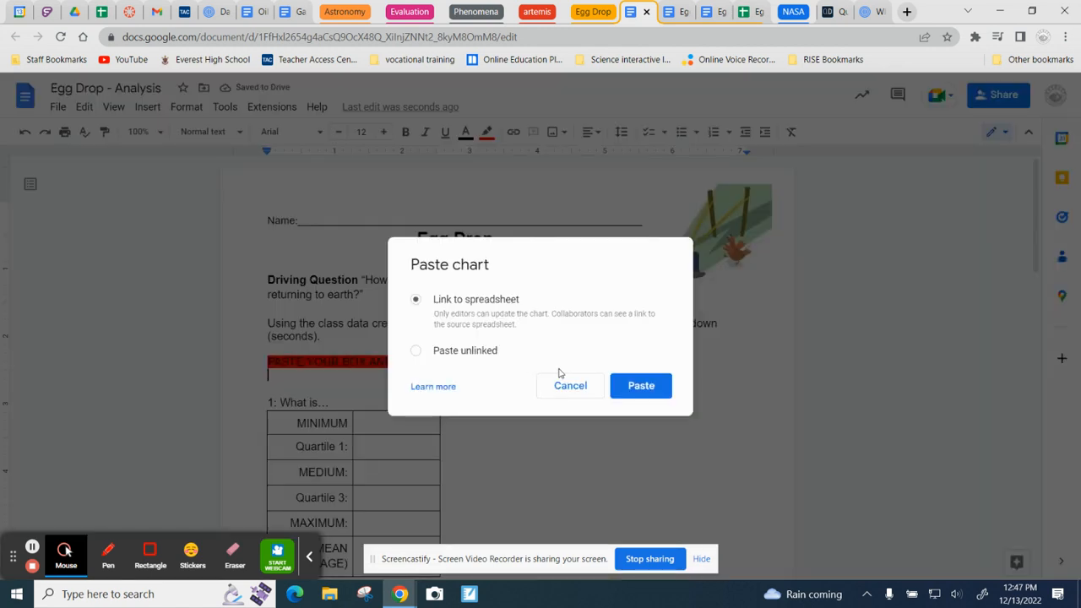
{"action": "left_click", "coordinate": [648, 392]}
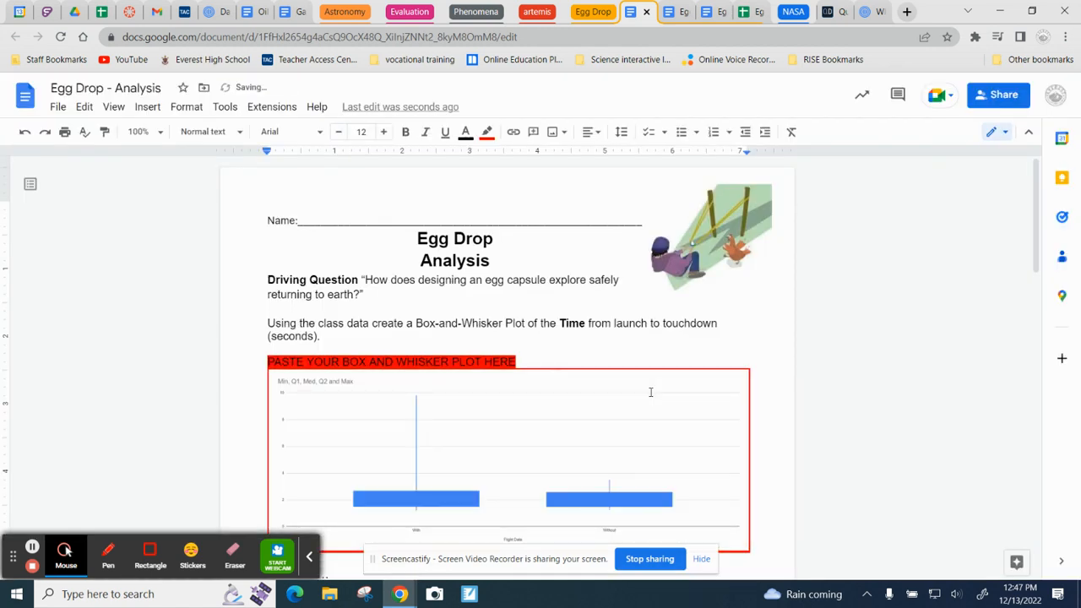
Step: Examine the summary table and outlier question below the pasted plot, and return to the Flight Data on the Egg Drop Data sheet
{"action": "scroll", "coordinate": [650, 392], "scroll_direction": "down", "scroll_amount": 2}
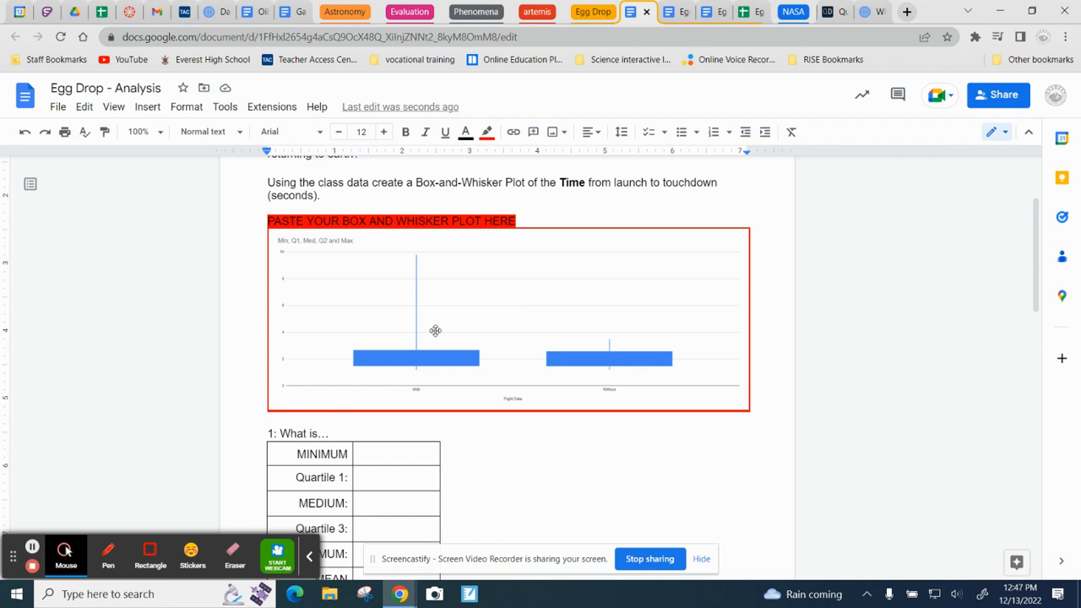
{"action": "scroll", "coordinate": [412, 338], "scroll_direction": "down", "scroll_amount": 2}
{"action": "left_click_drag", "start_coordinate": [404, 311], "coordinate": [397, 456]}
{"action": "scroll", "coordinate": [582, 397], "scroll_direction": "down", "scroll_amount": 2}
{"action": "left_click_drag", "start_coordinate": [406, 376], "coordinate": [301, 366]}
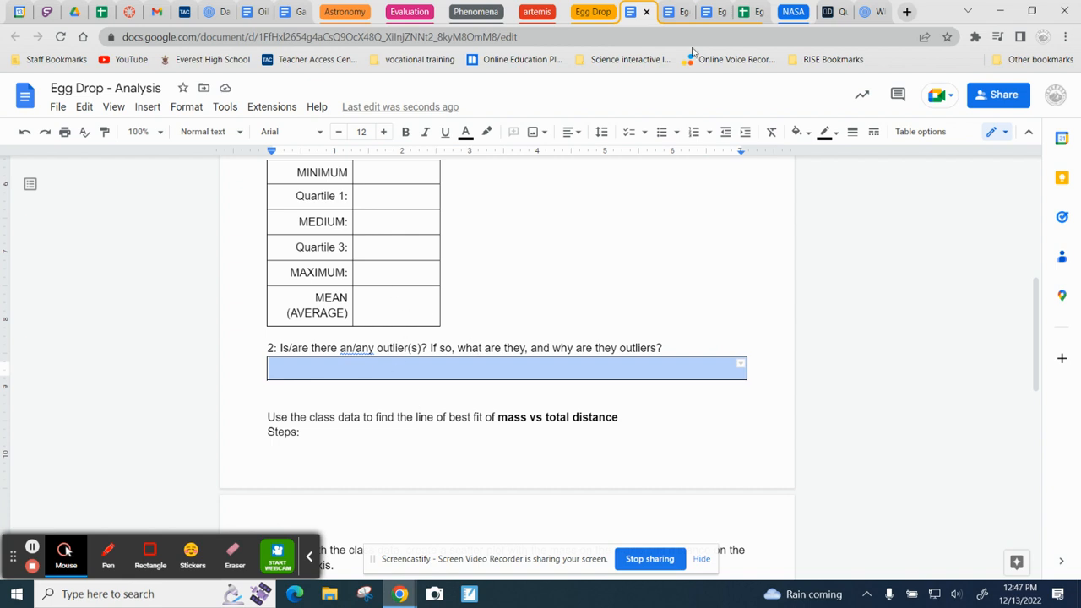
{"action": "left_click", "coordinate": [736, 12]}
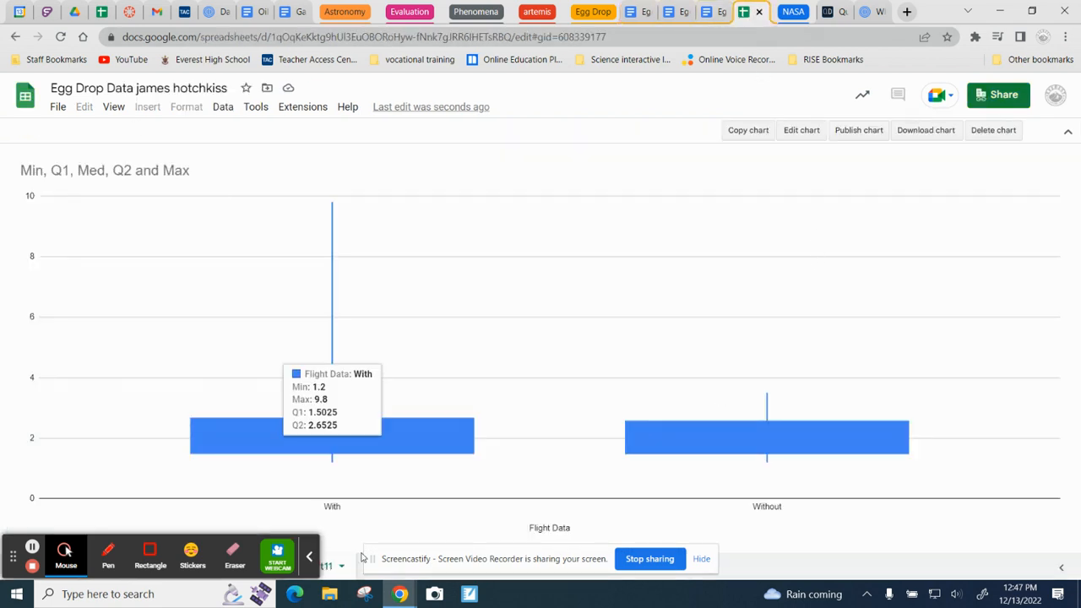
{"action": "left_click", "coordinate": [312, 557]}
{"action": "left_click", "coordinate": [222, 567]}
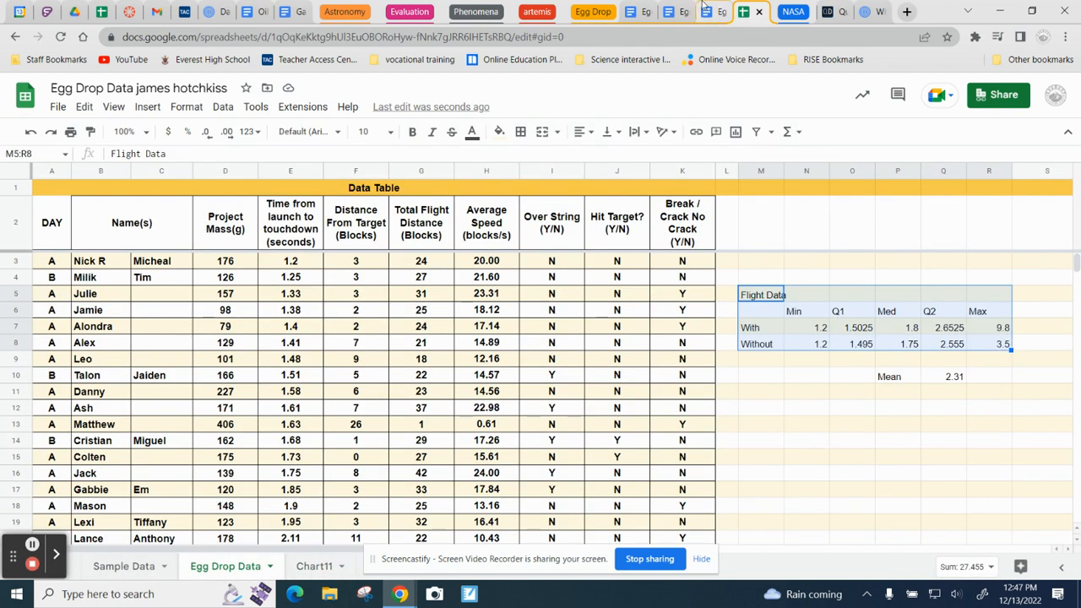
Step: Review the scatter plot and line of best fit tasks in the Egg Drop - Analysis document, and open a new tab in the Egg Drop group
{"action": "left_click", "coordinate": [635, 12]}
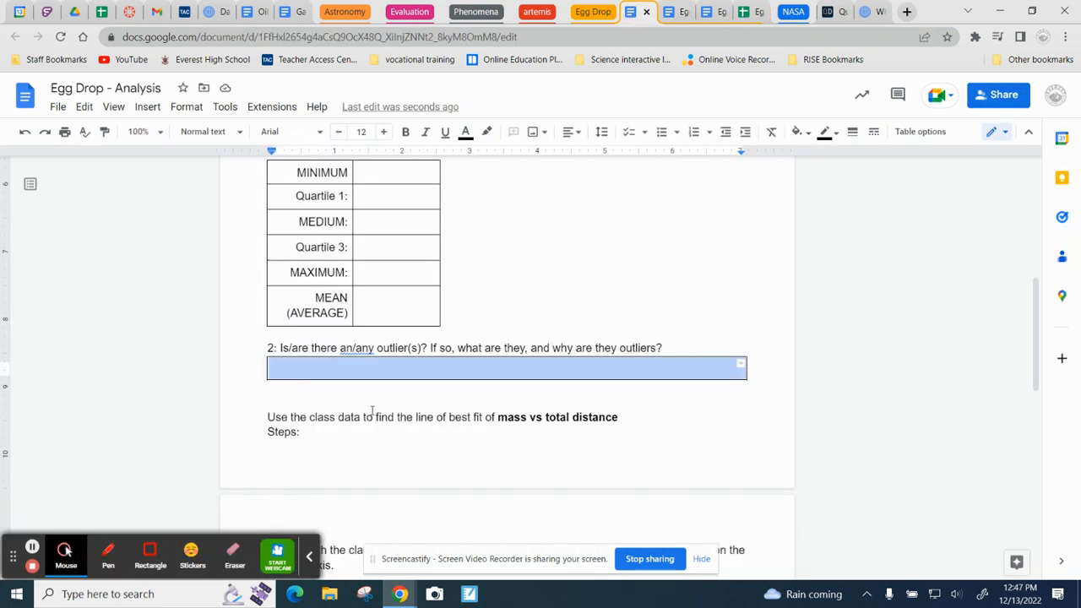
{"action": "scroll", "coordinate": [373, 417], "scroll_direction": "down", "scroll_amount": 2}
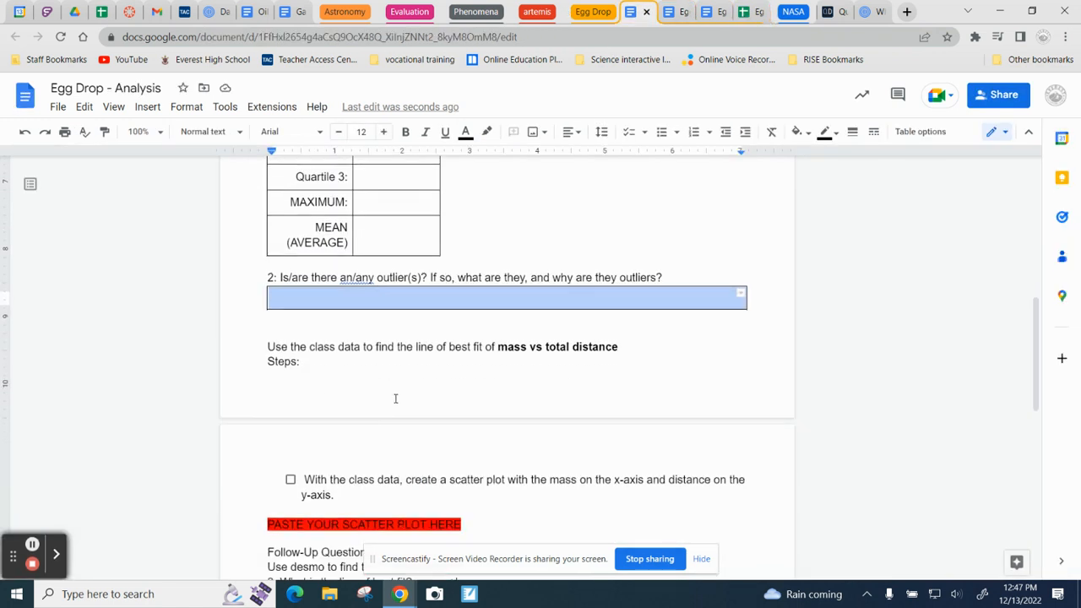
{"action": "scroll", "coordinate": [465, 346], "scroll_direction": "down", "scroll_amount": 3}
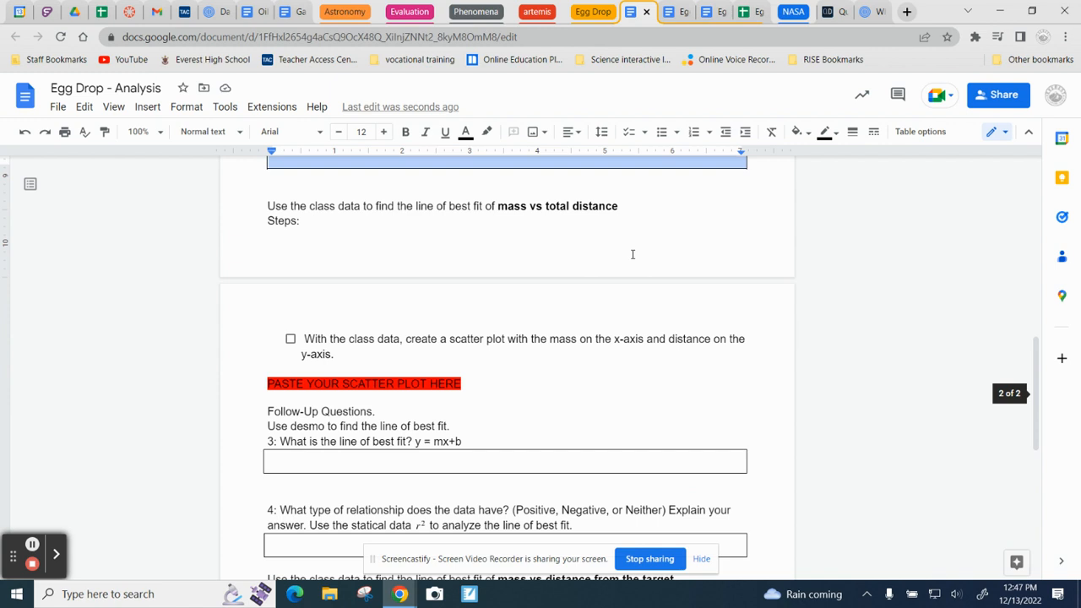
{"action": "scroll", "coordinate": [633, 254], "scroll_direction": "up", "scroll_amount": 3}
{"action": "left_click", "coordinate": [592, 12]}
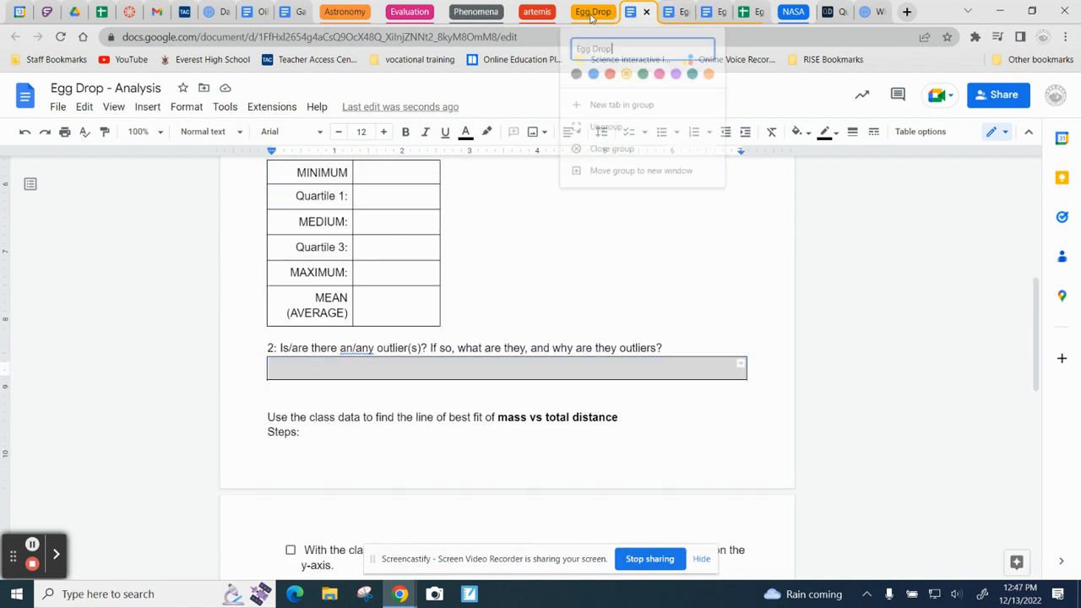
{"action": "left_click", "coordinate": [623, 104]}
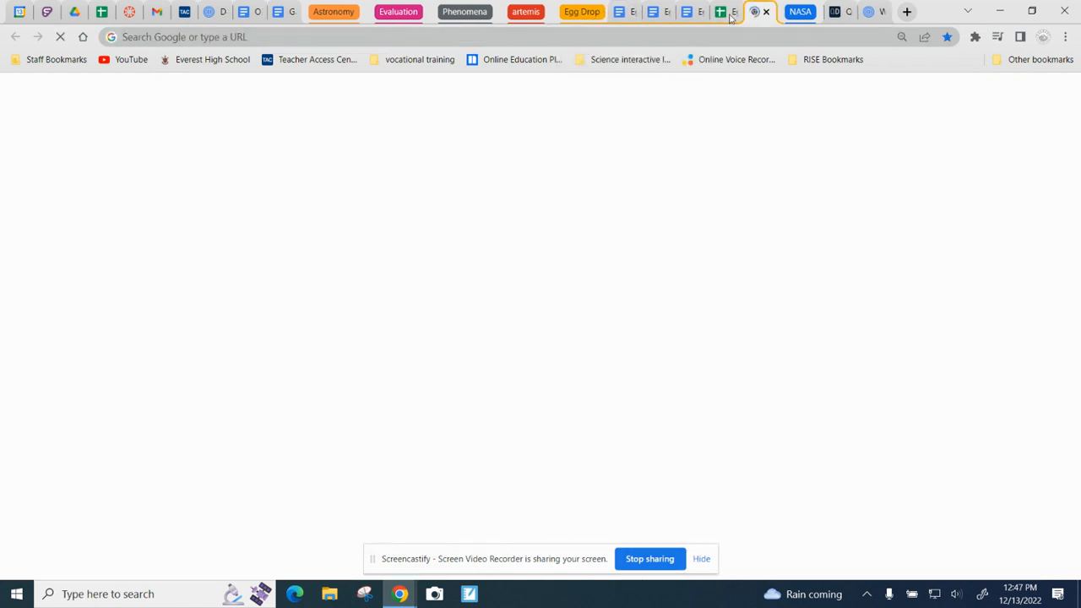
Step: Go to desmos.com in the new tab and open the Graphing Calculator
{"action": "left_click", "coordinate": [674, 39]}
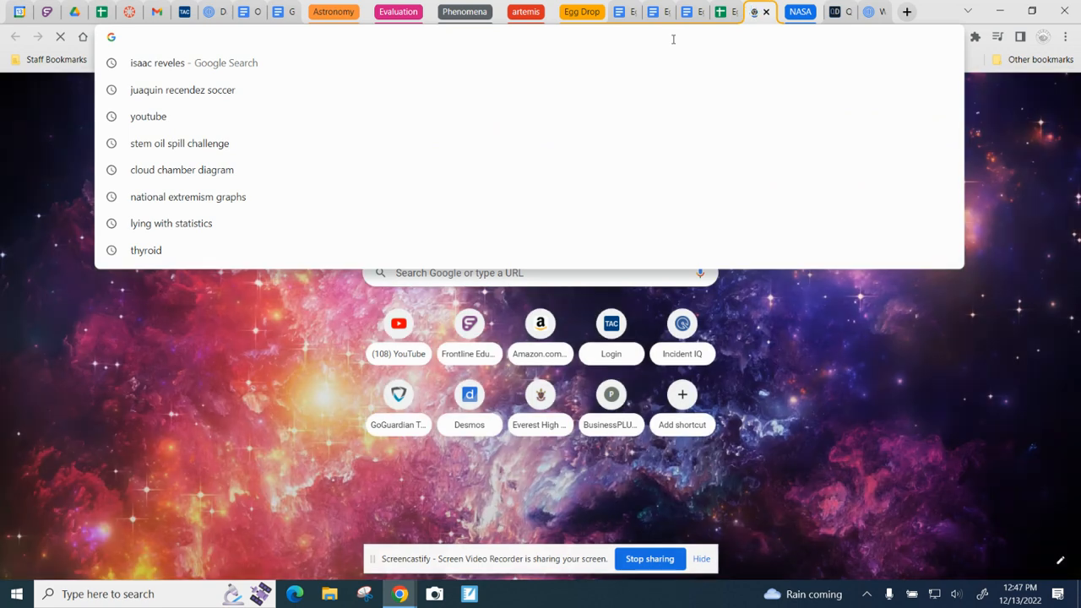
{"action": "type", "text": "desmos.com"}
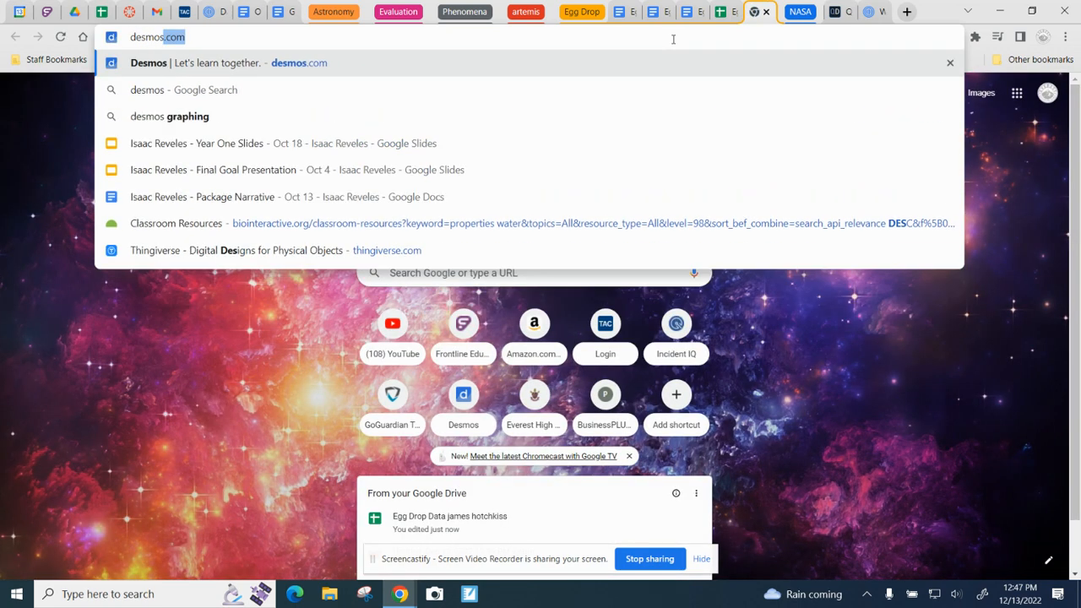
{"action": "key", "text": "Return"}
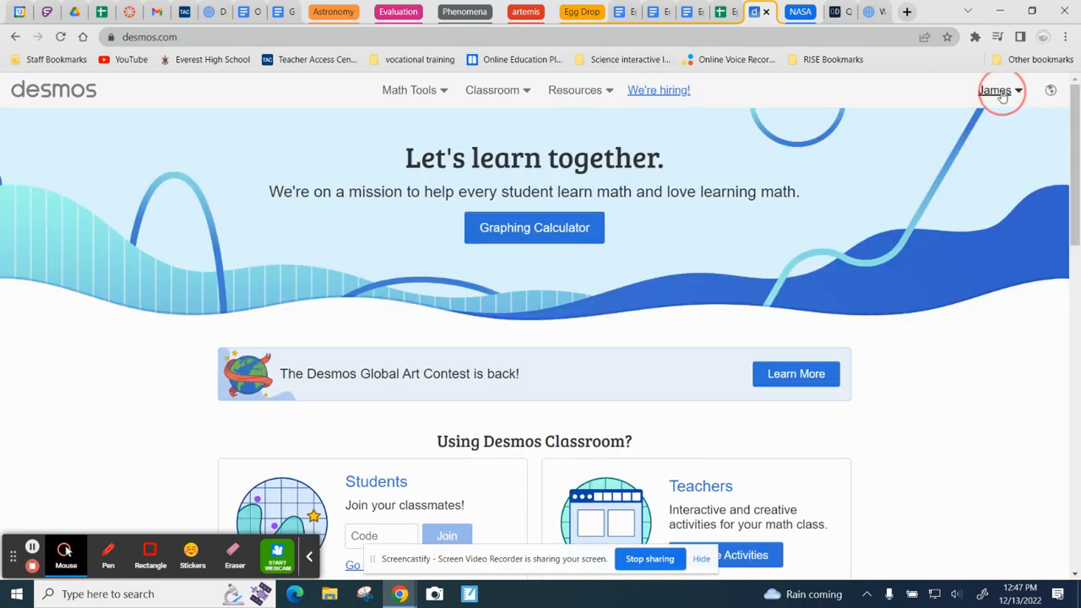
{"action": "left_click", "coordinate": [1001, 93]}
{"action": "left_click", "coordinate": [1002, 93]}
{"action": "left_click", "coordinate": [524, 228]}
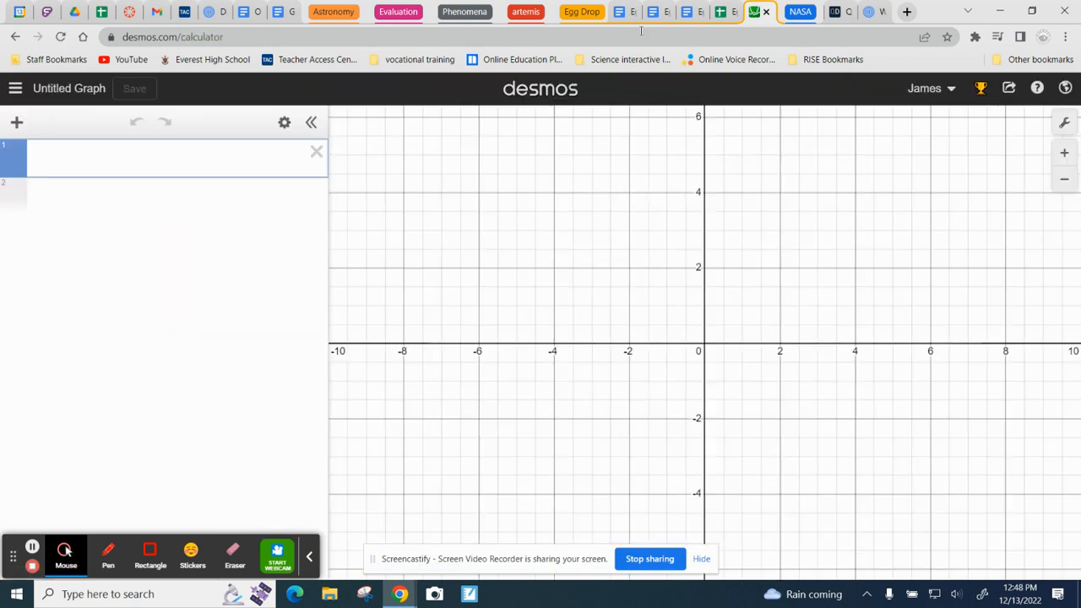
Step: Check which variables the line of best fit task in the Egg Drop - Analysis document names, and switch to the Egg Drop Data sheet
{"action": "left_click", "coordinate": [619, 16]}
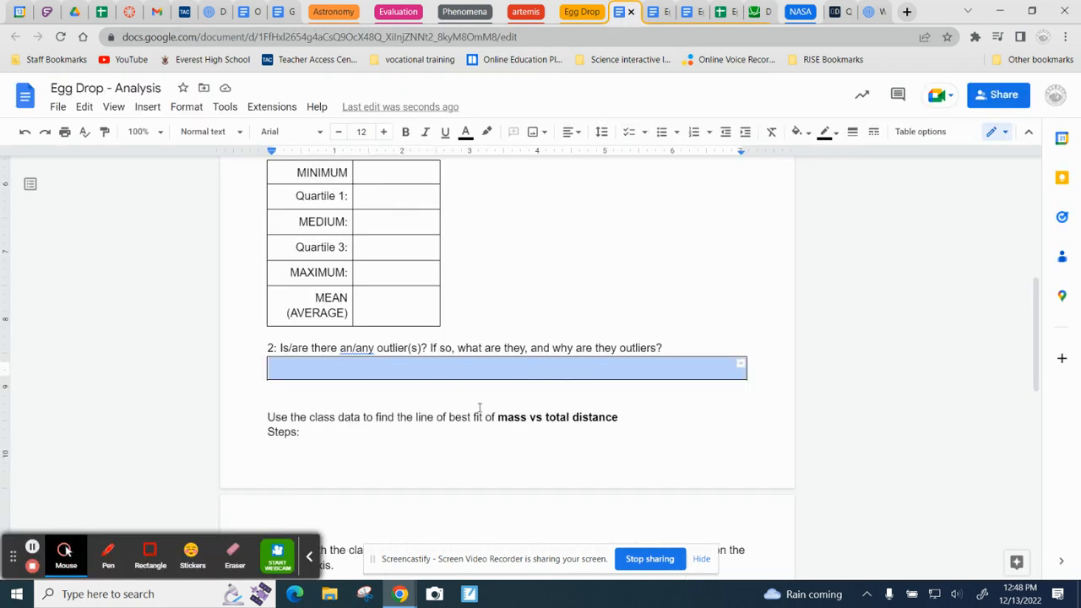
{"action": "left_click_drag", "start_coordinate": [498, 421], "coordinate": [617, 425]}
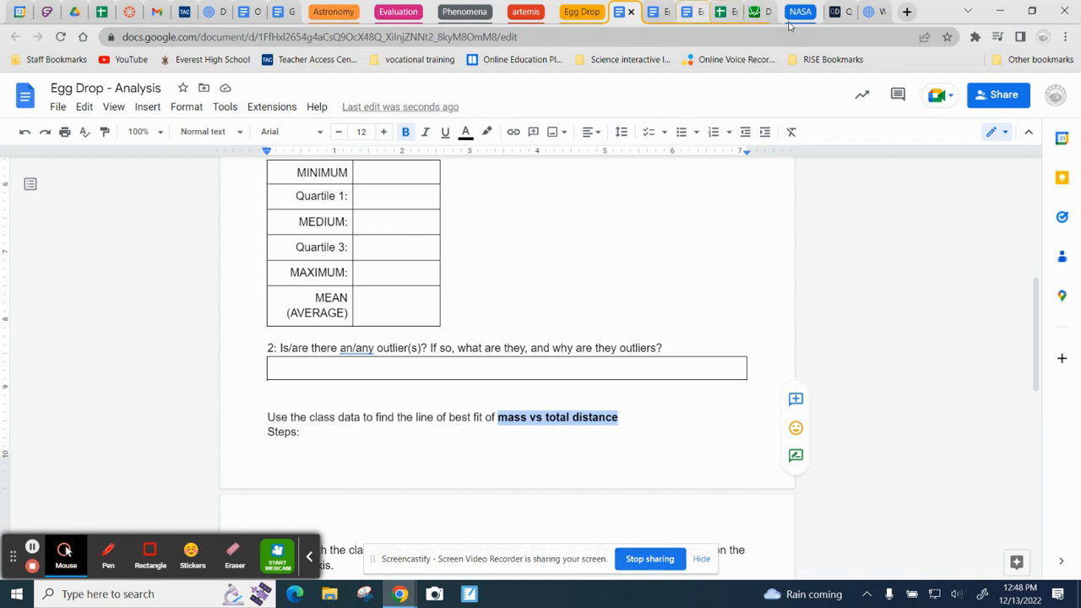
{"action": "left_click", "coordinate": [725, 17]}
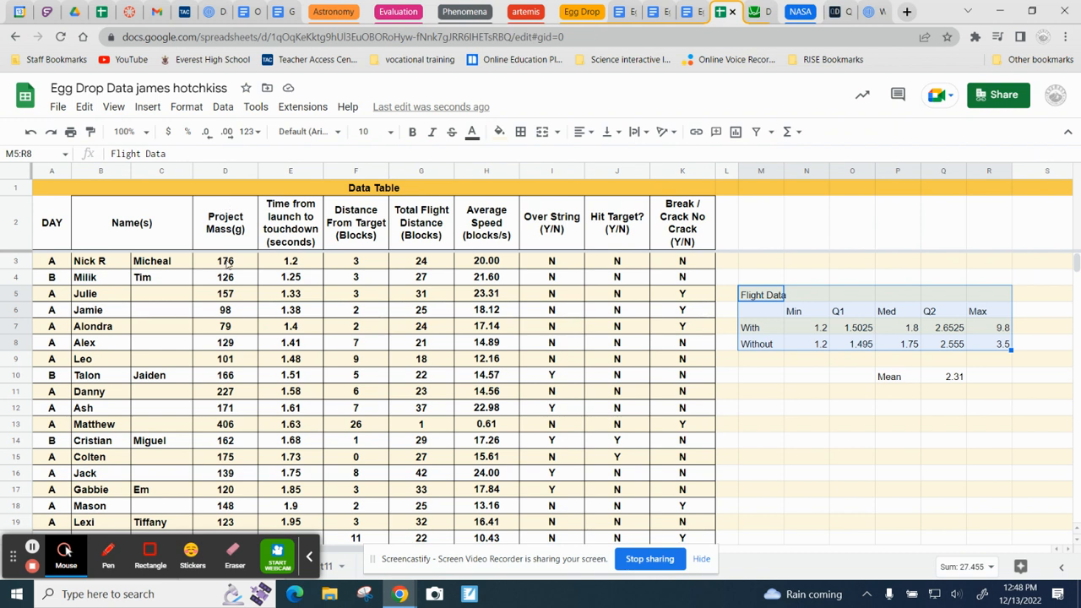
Step: Copy the Project Mass (D3:D30) and Total Flight Distance (G3:G30) values together and paste them into the first Desmos expression line as a table
{"action": "left_click", "coordinate": [228, 263]}
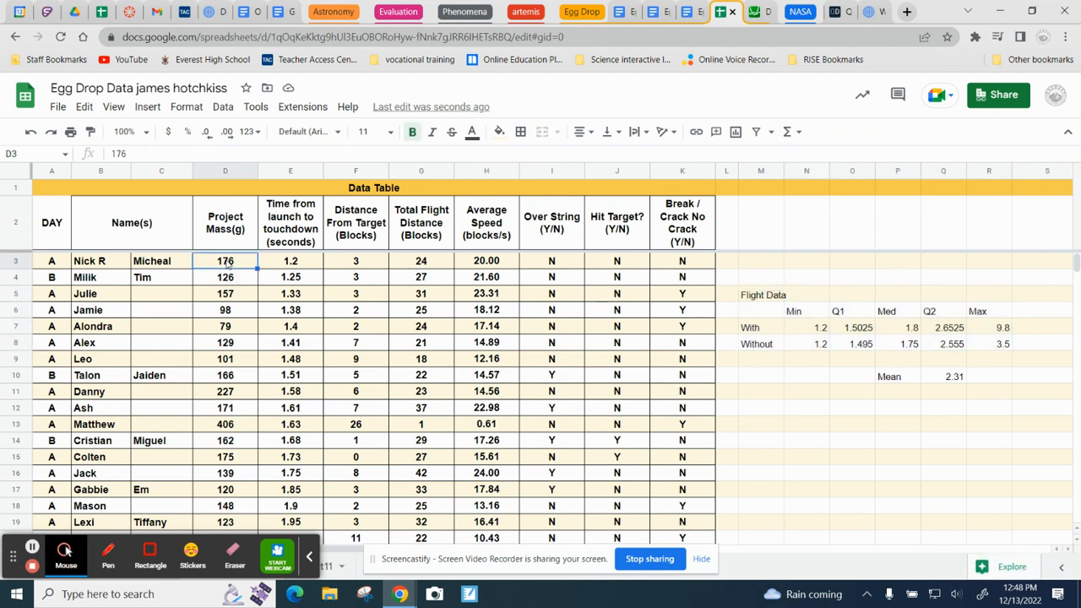
{"action": "left_click_drag", "start_coordinate": [228, 262], "coordinate": [232, 505]}
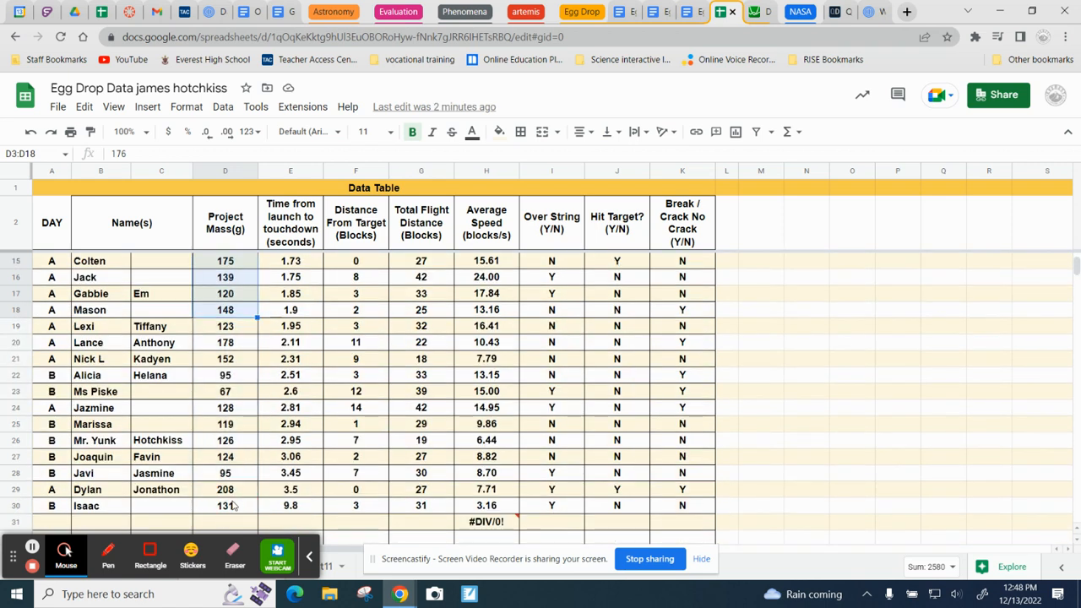
{"action": "left_click", "coordinate": [235, 312]}
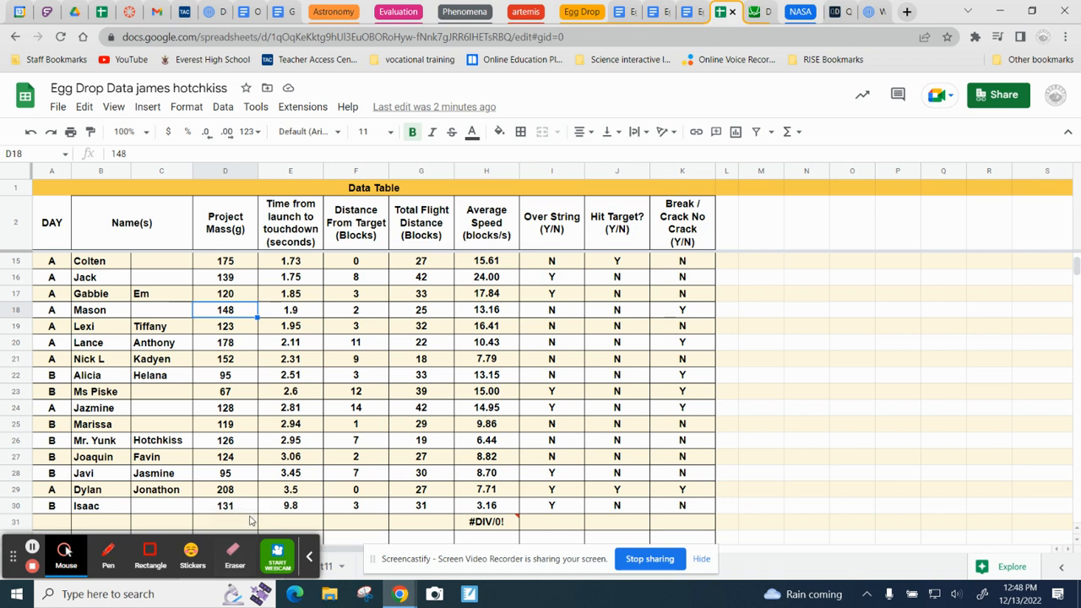
{"action": "left_click_drag", "start_coordinate": [240, 507], "coordinate": [226, 263]}
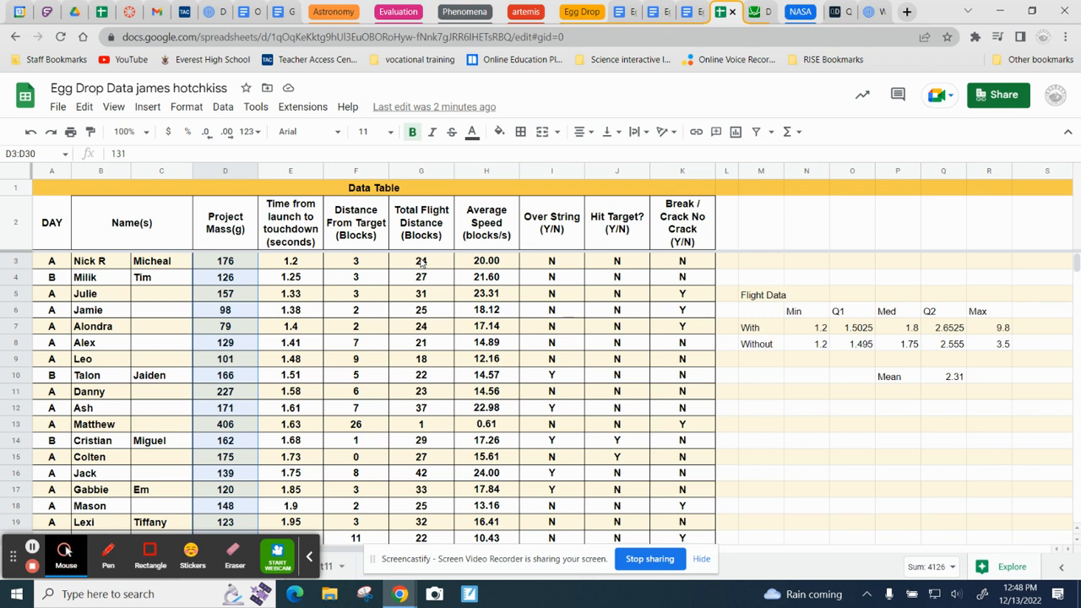
{"action": "left_click_drag", "start_coordinate": [422, 263], "coordinate": [416, 474]}
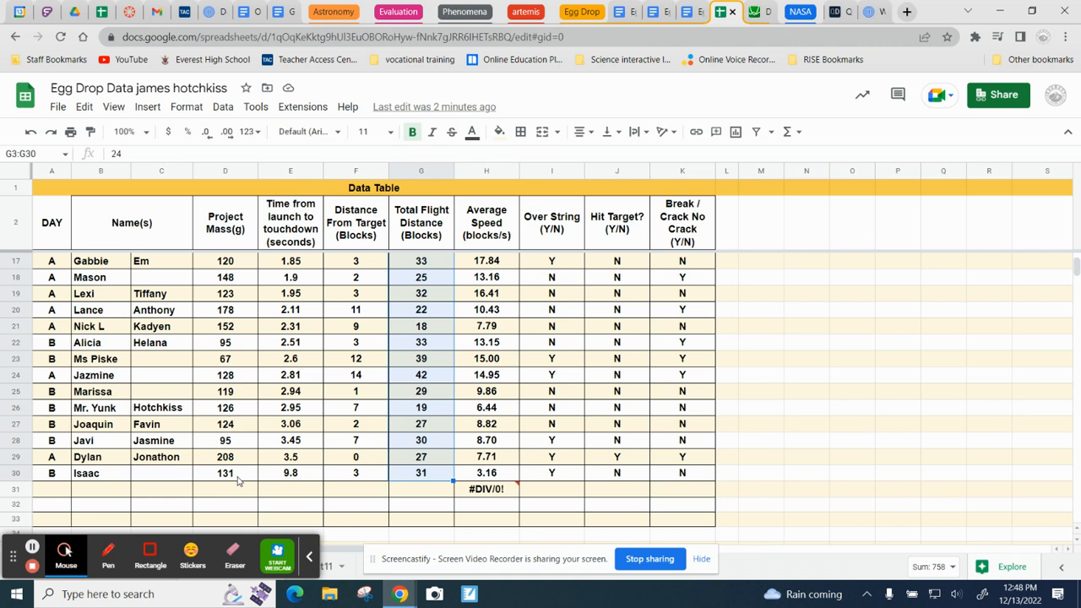
{"action": "left_click_drag", "start_coordinate": [238, 479], "coordinate": [228, 263]}
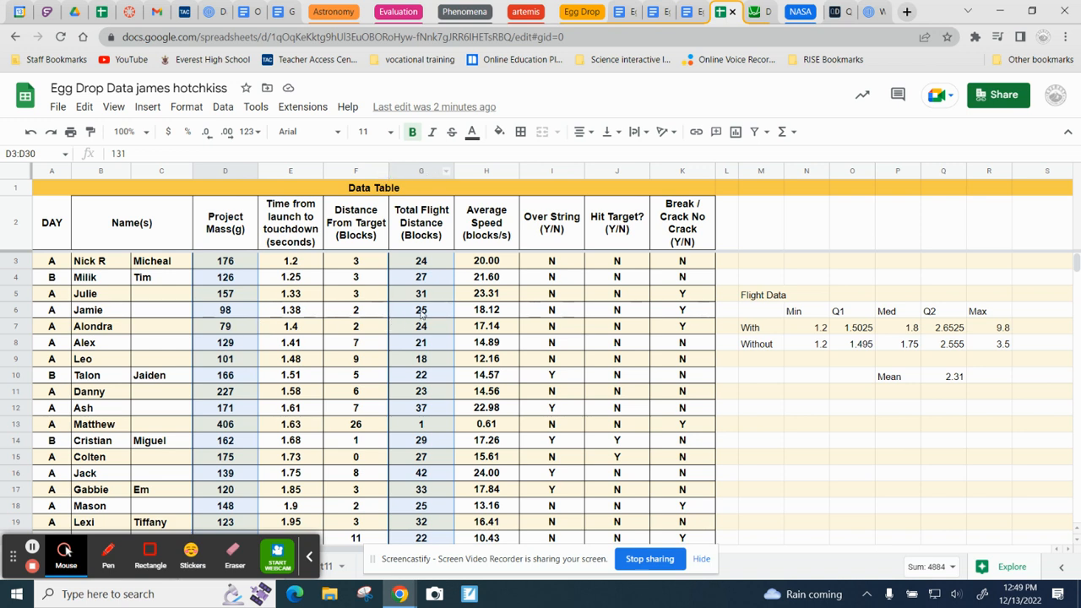
{"action": "key", "text": "ctrl+c"}
{"action": "left_click", "coordinate": [761, 12]}
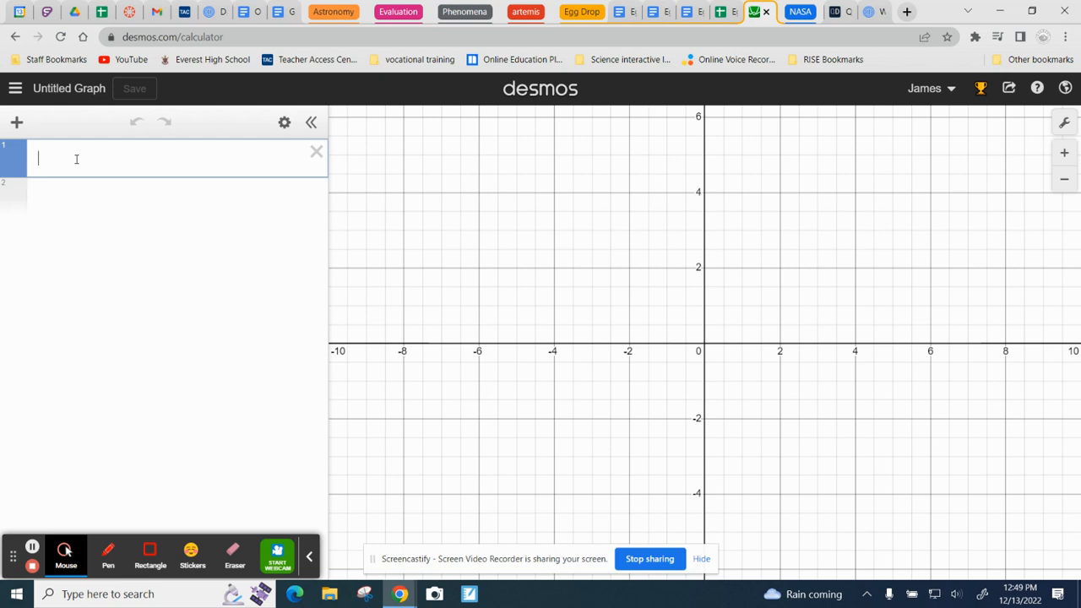
{"action": "key", "text": "ctrl+v"}
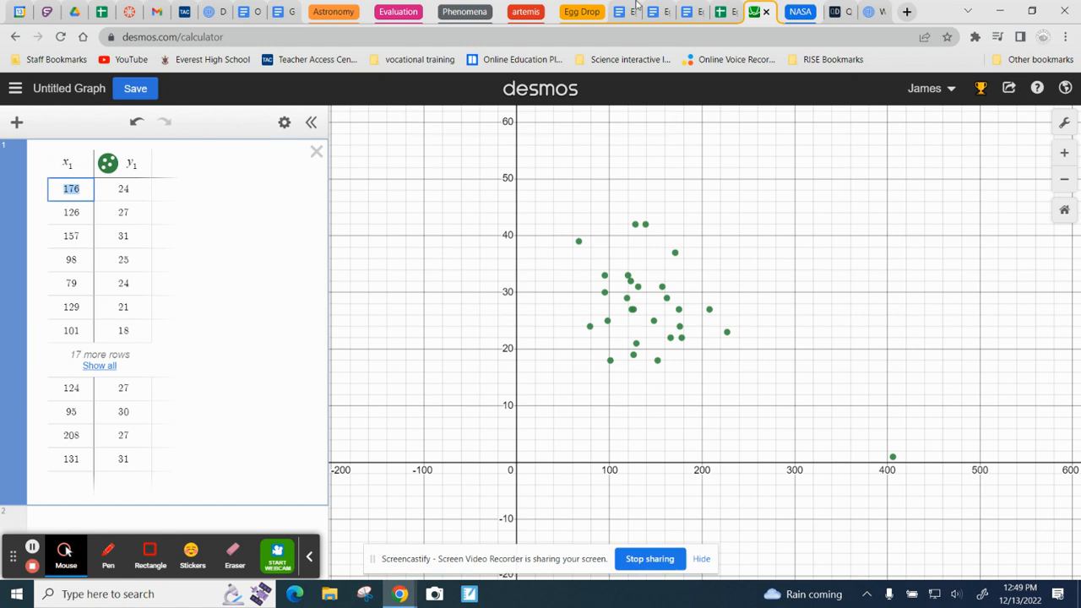
Step: Select the continuous range D3:G30 on the Egg Drop Data sheet, and return to the Desmos graph
{"action": "left_click", "coordinate": [728, 13]}
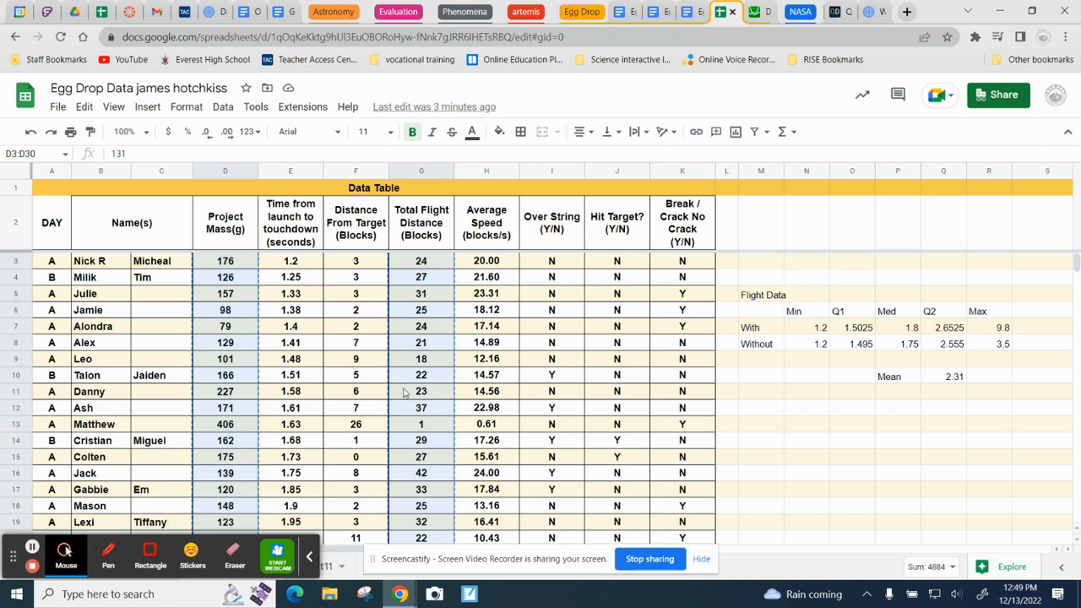
{"action": "left_click", "coordinate": [620, 347]}
{"action": "left_click", "coordinate": [236, 267]}
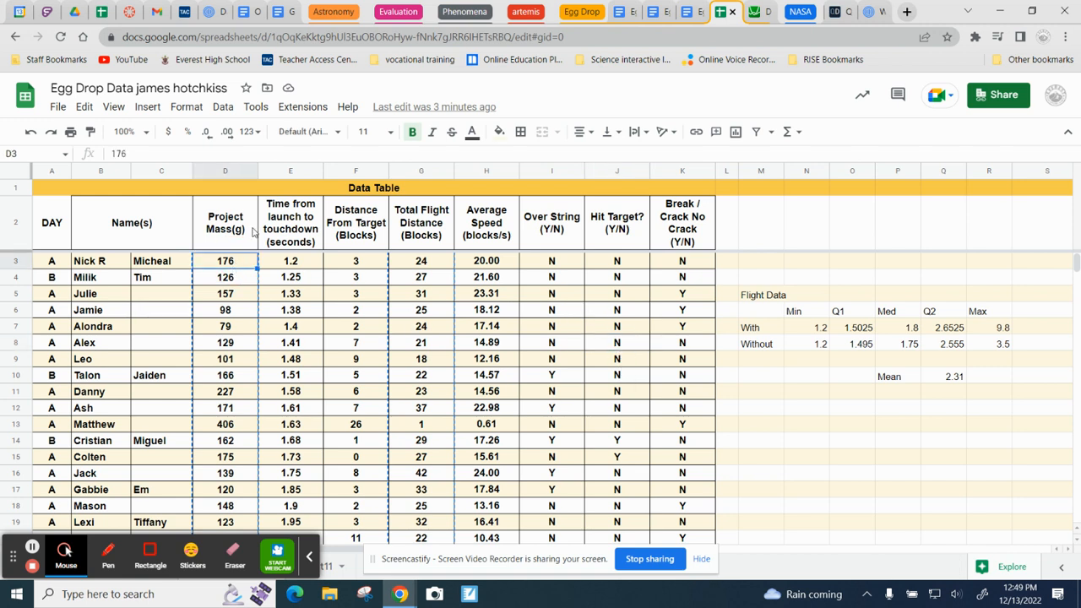
{"action": "left_click_drag", "start_coordinate": [237, 267], "coordinate": [226, 473]}
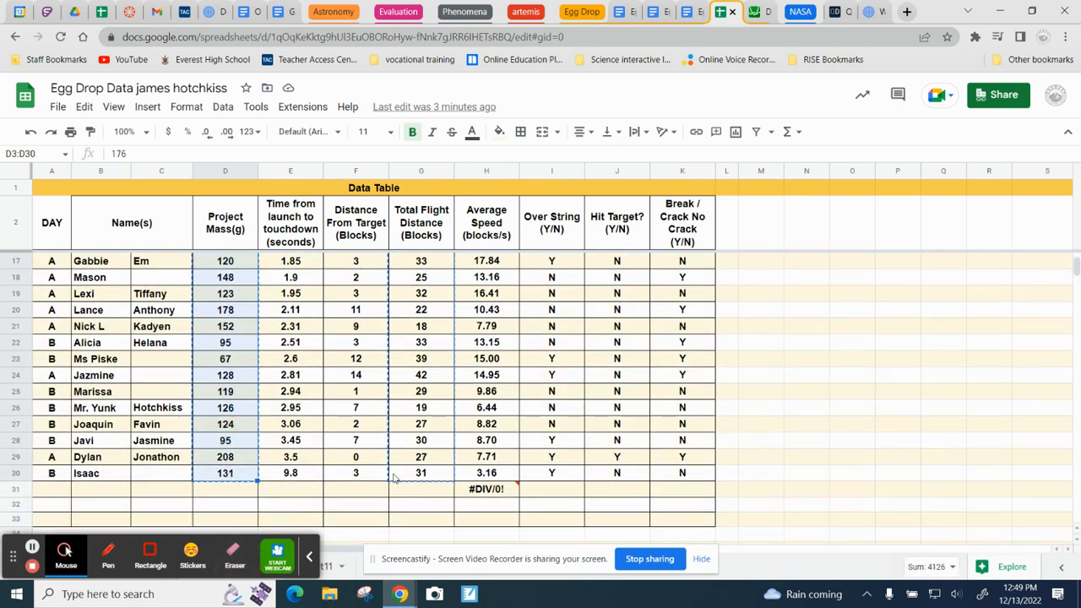
{"action": "left_click", "coordinate": [430, 478], "text": "shift"}
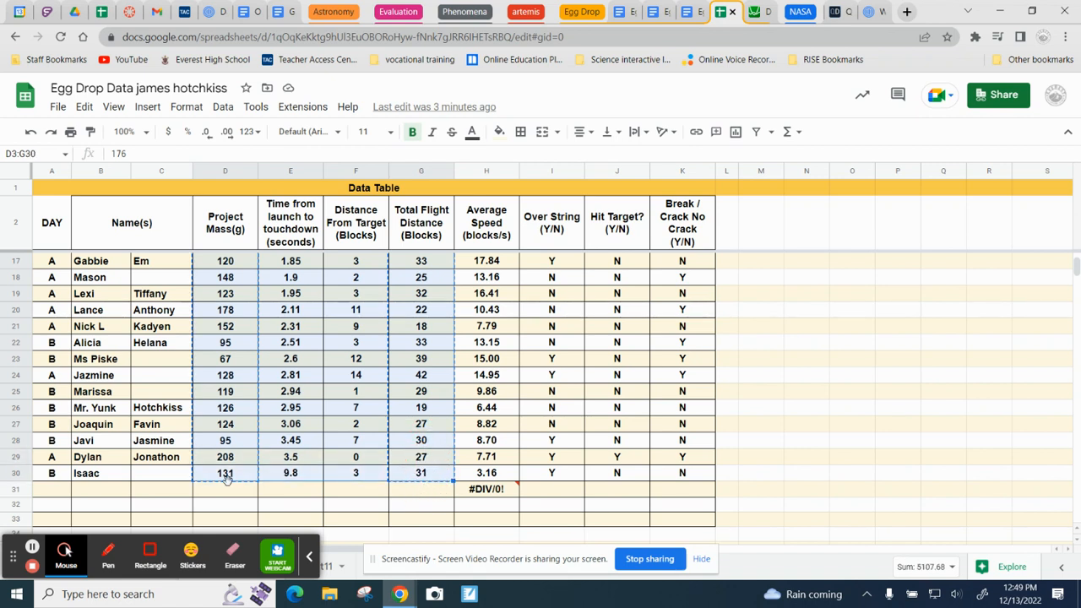
{"action": "left_click", "coordinate": [755, 11]}
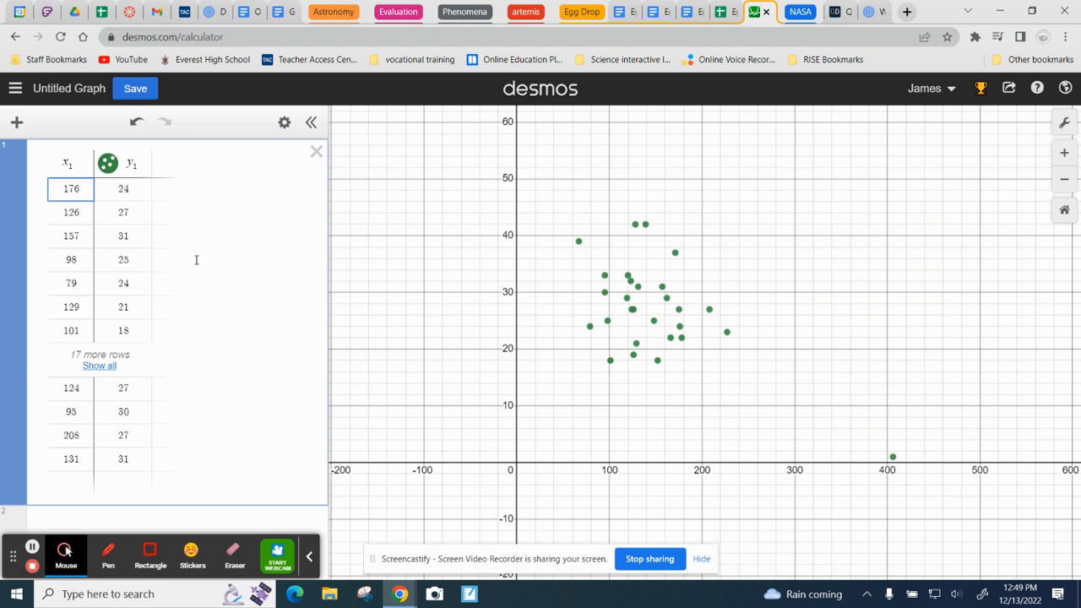
Step: Add the linear regression y1 ~ mx1 + b in the expression line below the data table
{"action": "left_click", "coordinate": [311, 559]}
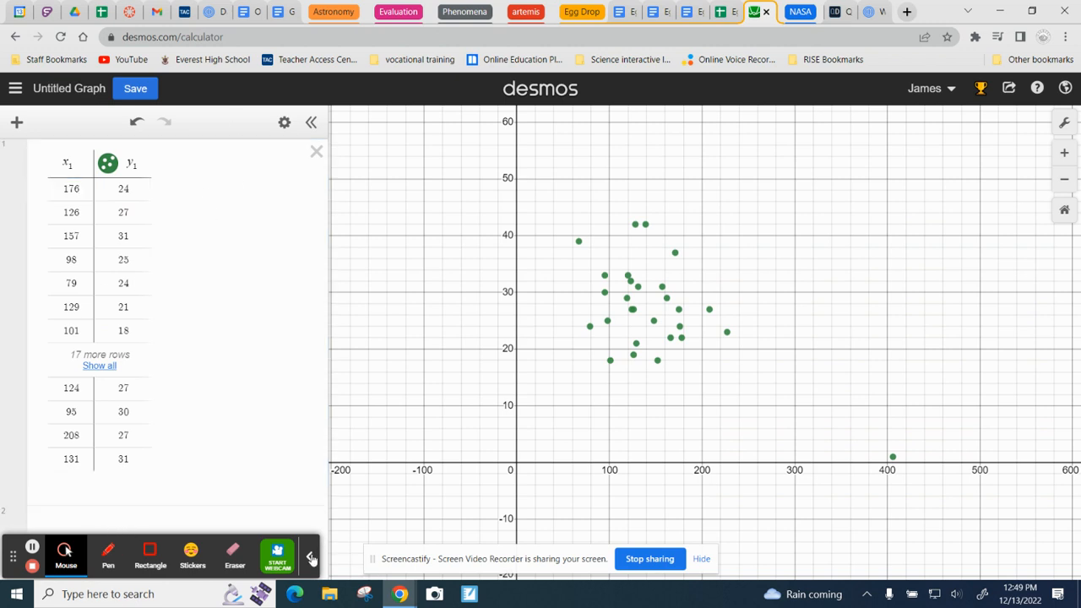
{"action": "left_click", "coordinate": [80, 523]}
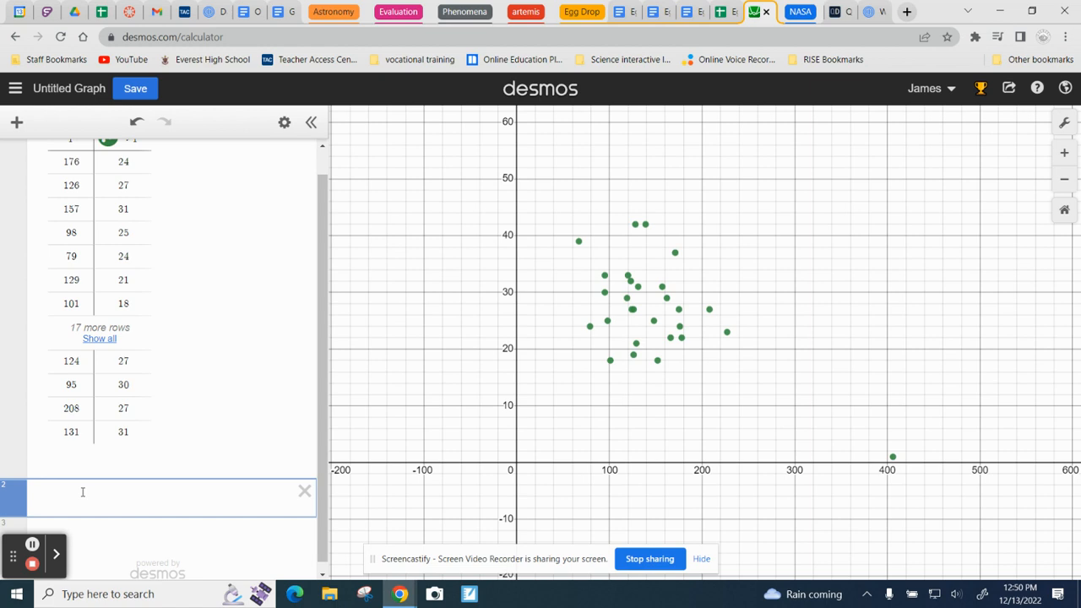
{"action": "type", "text": "y1 "}
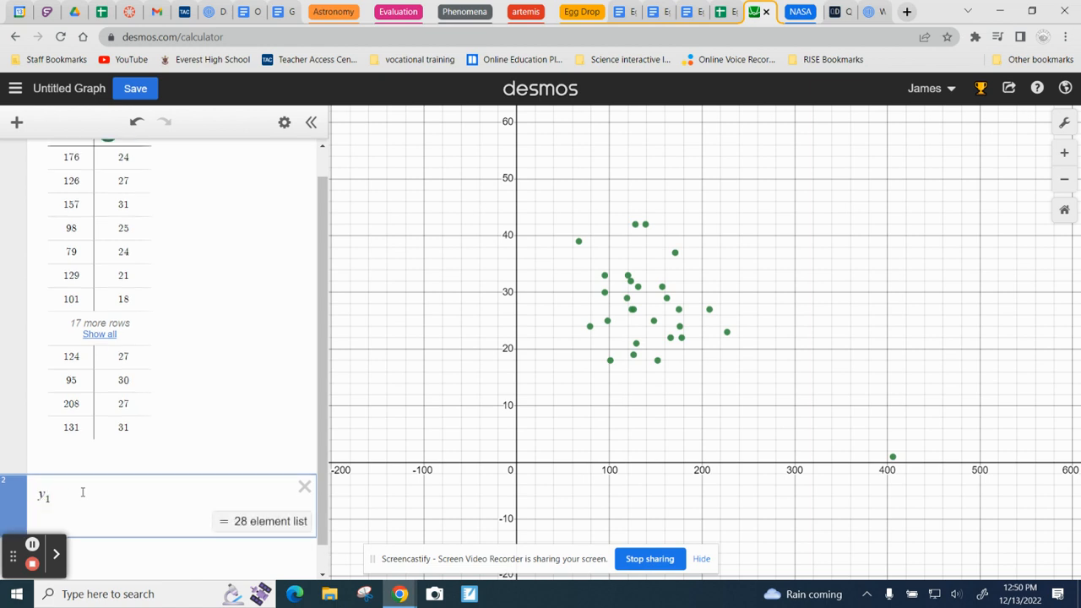
{"action": "type", "text": "~"}
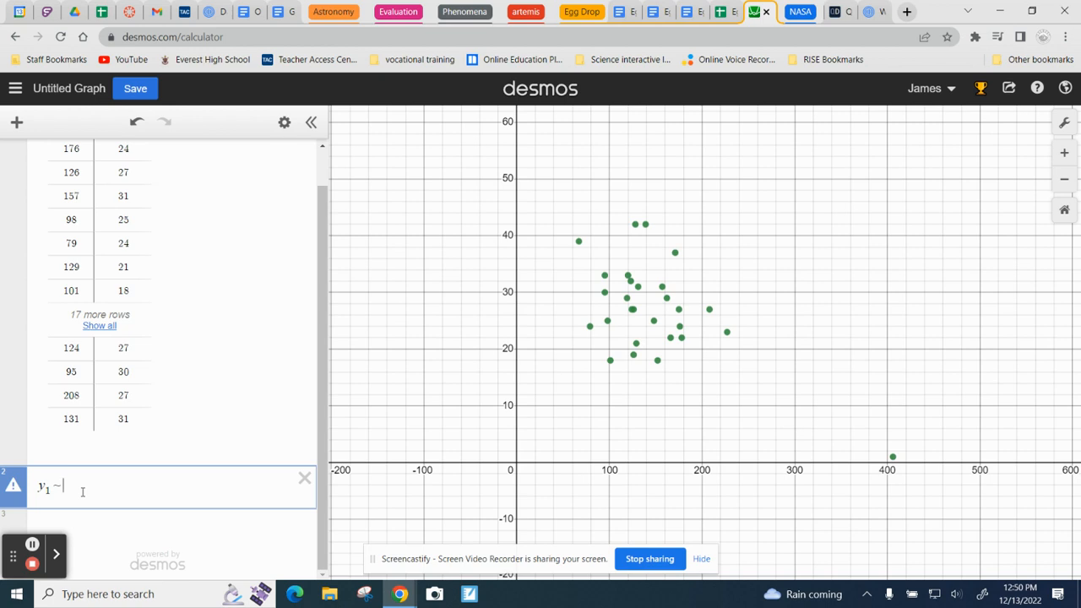
{"action": "type", "text": "xb"}
{"action": "key", "text": "BackSpace"}
{"action": "type", "text": "mx1 "}
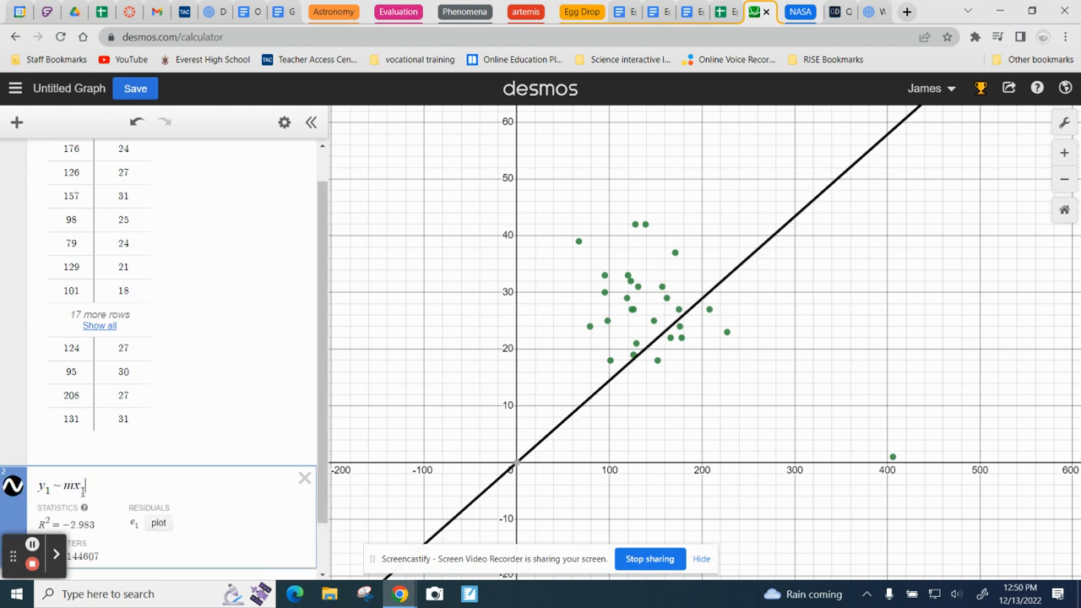
{"action": "type", "text": "+ b"}
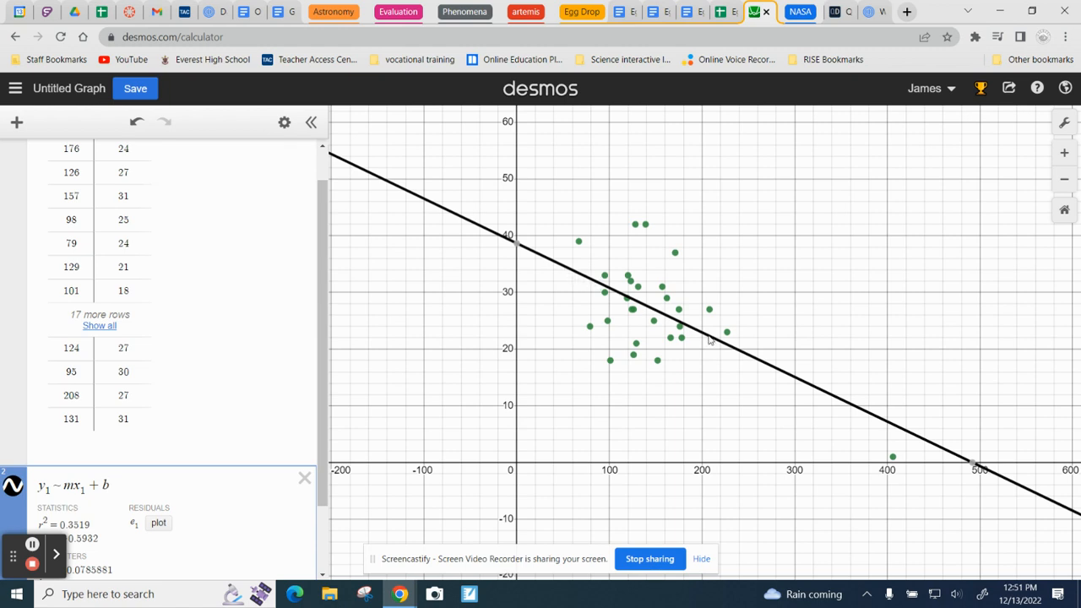
Step: Save the graph with the title "mass vs distance traveled"
{"action": "mouse_move", "coordinate": [979, 470]}
{"action": "left_click", "coordinate": [134, 87]}
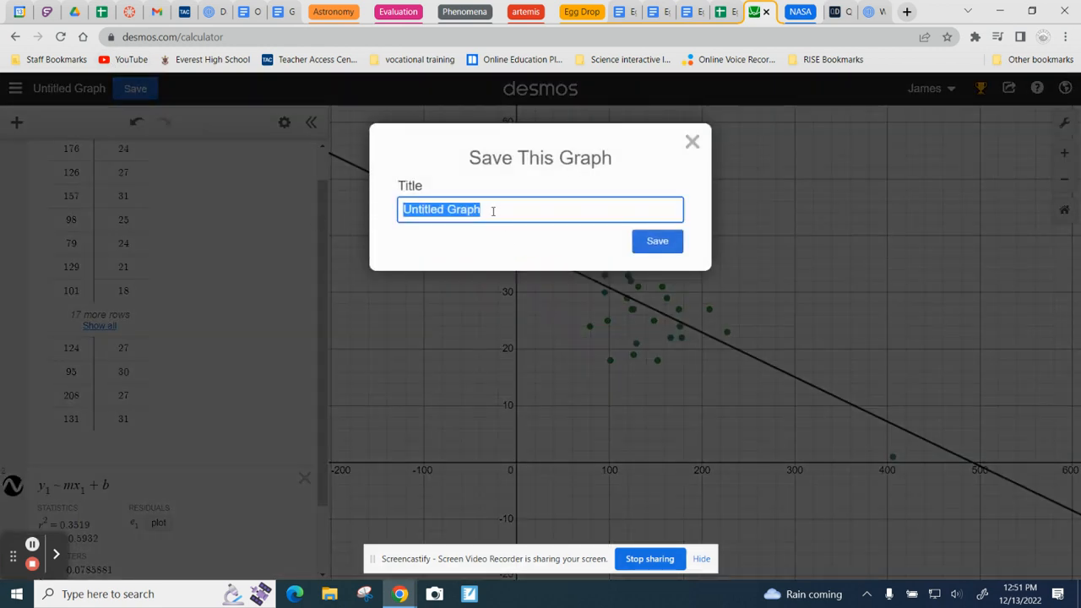
{"action": "type", "text": "mass vs d"}
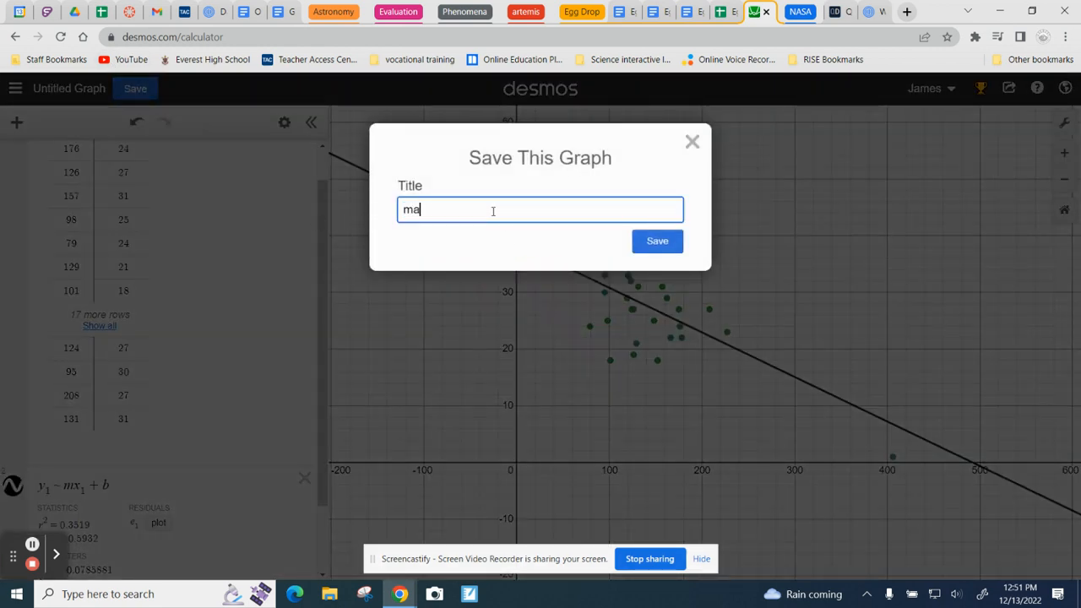
{"action": "type", "text": "istance travel"}
{"action": "left_click", "coordinate": [32, 544]}
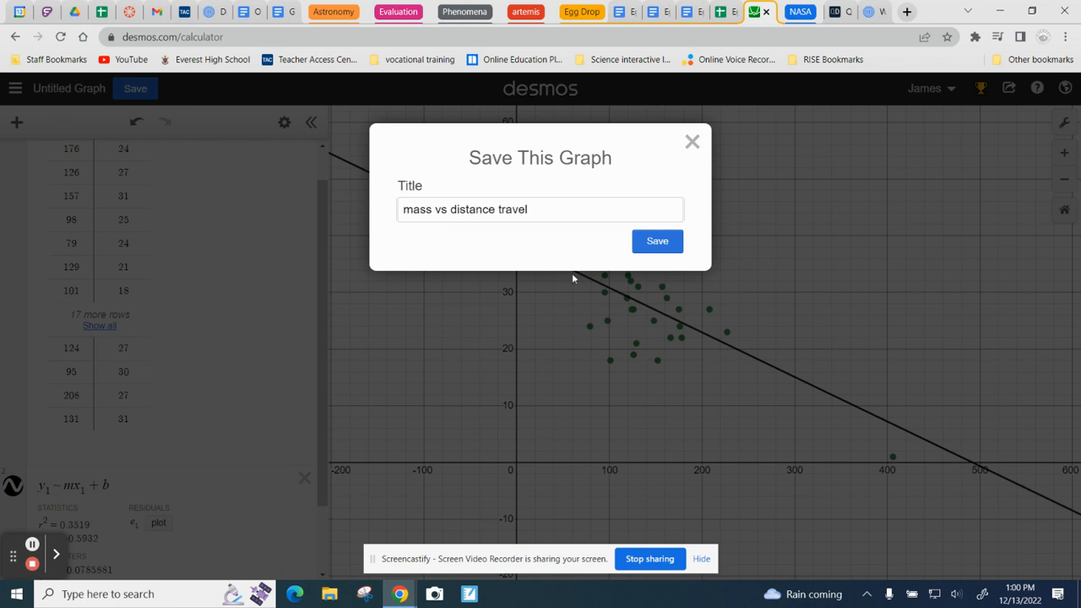
{"action": "left_click", "coordinate": [542, 210]}
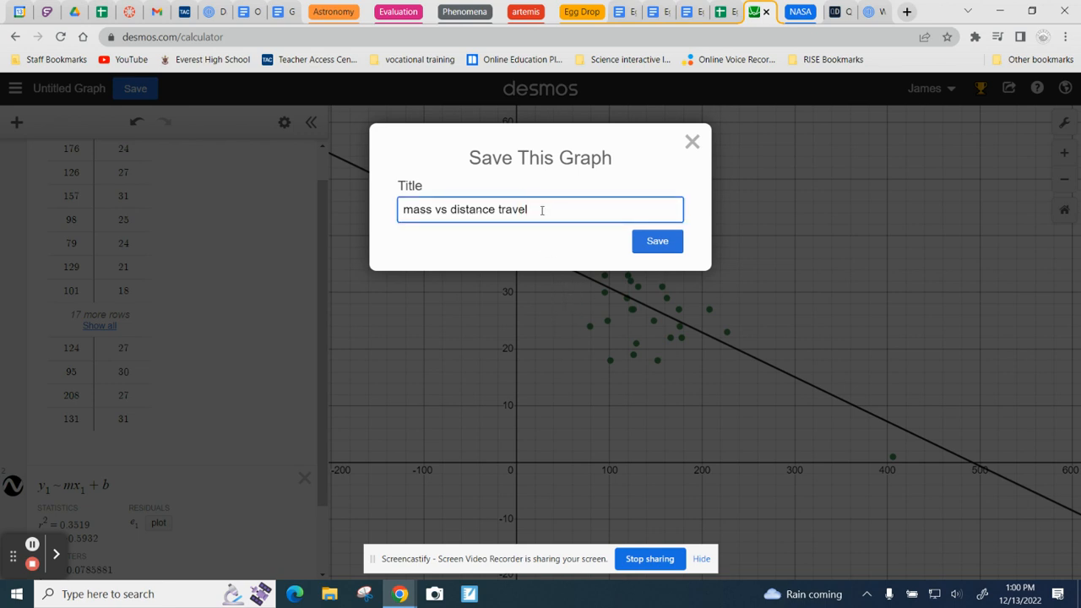
{"action": "type", "text": "ed"}
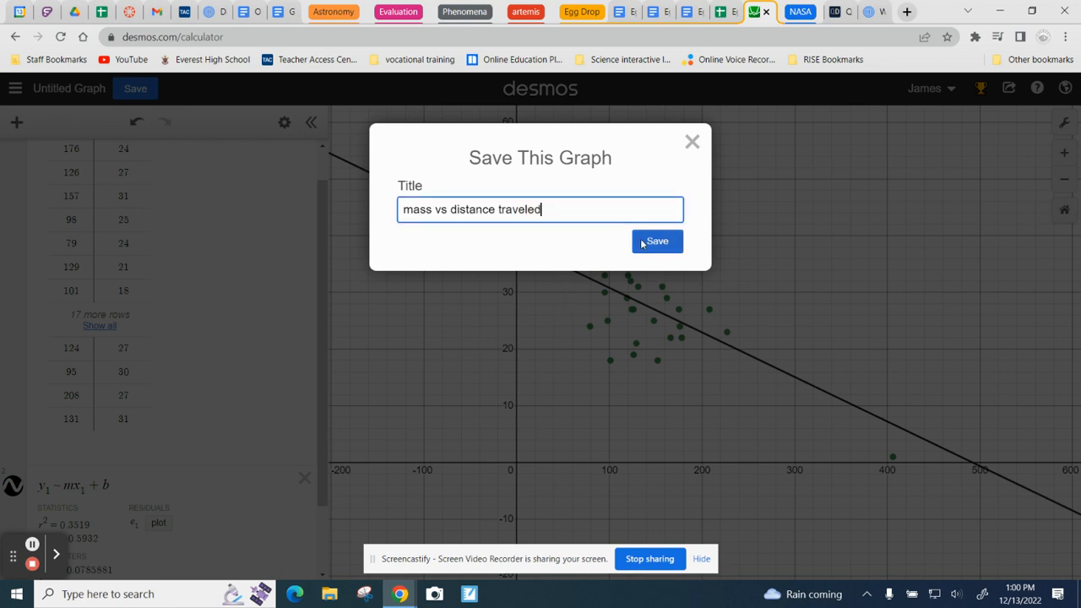
{"action": "left_click", "coordinate": [657, 241]}
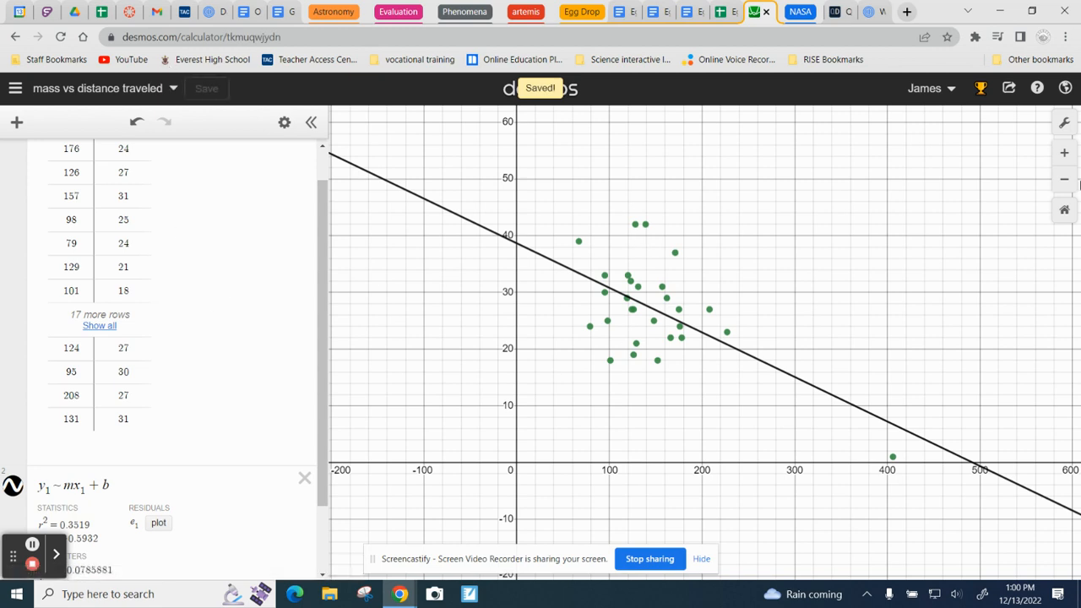
Step: Export the mass vs distance graph as an image and download it as a PNG
{"action": "left_click", "coordinate": [1009, 89]}
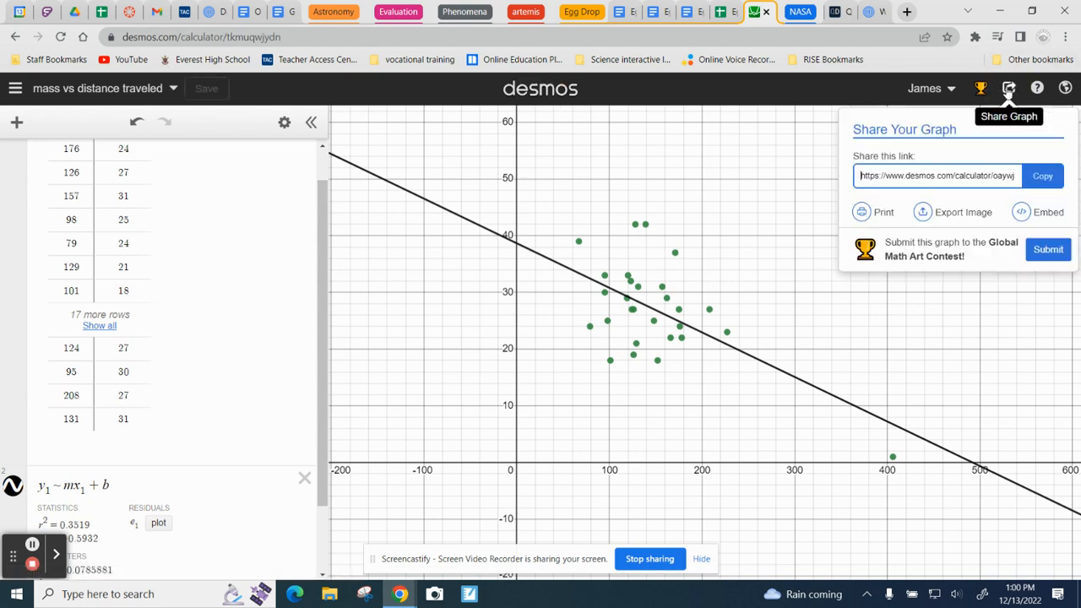
{"action": "left_click", "coordinate": [949, 218]}
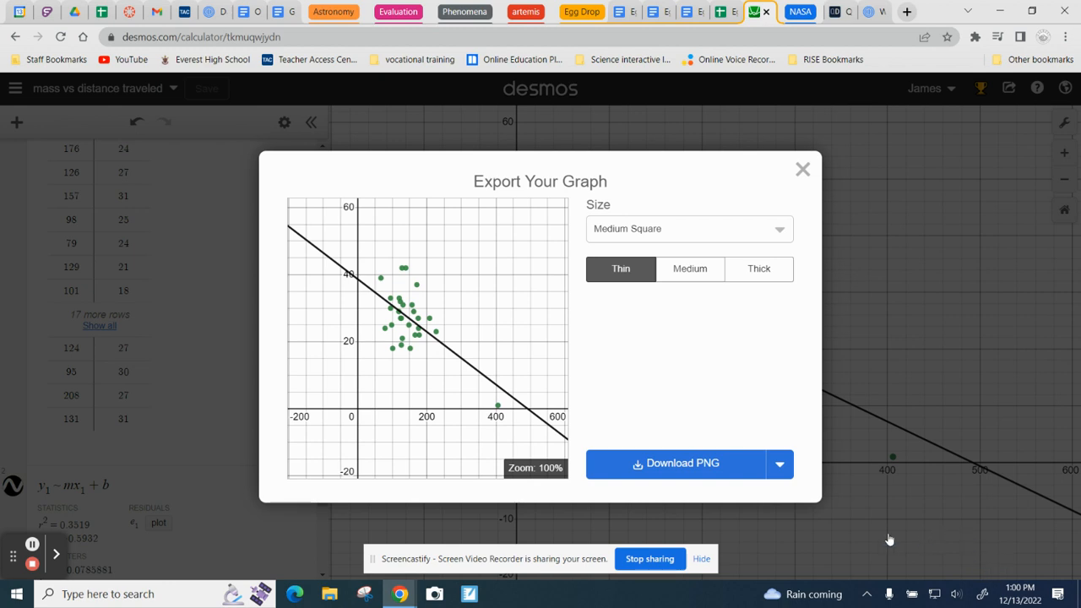
{"action": "left_click", "coordinate": [698, 467]}
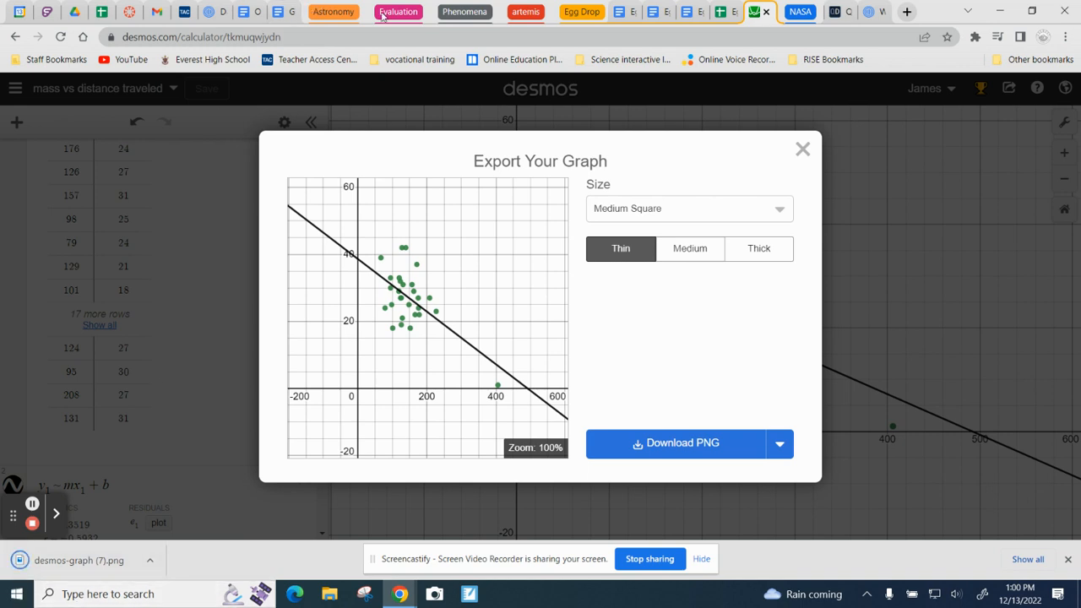
Step: Insert desmos-graph (7).png below the first scatter plot placeholder in the Egg Drop - Analysis document and shrink it to just under half the text width
{"action": "left_click", "coordinate": [624, 12]}
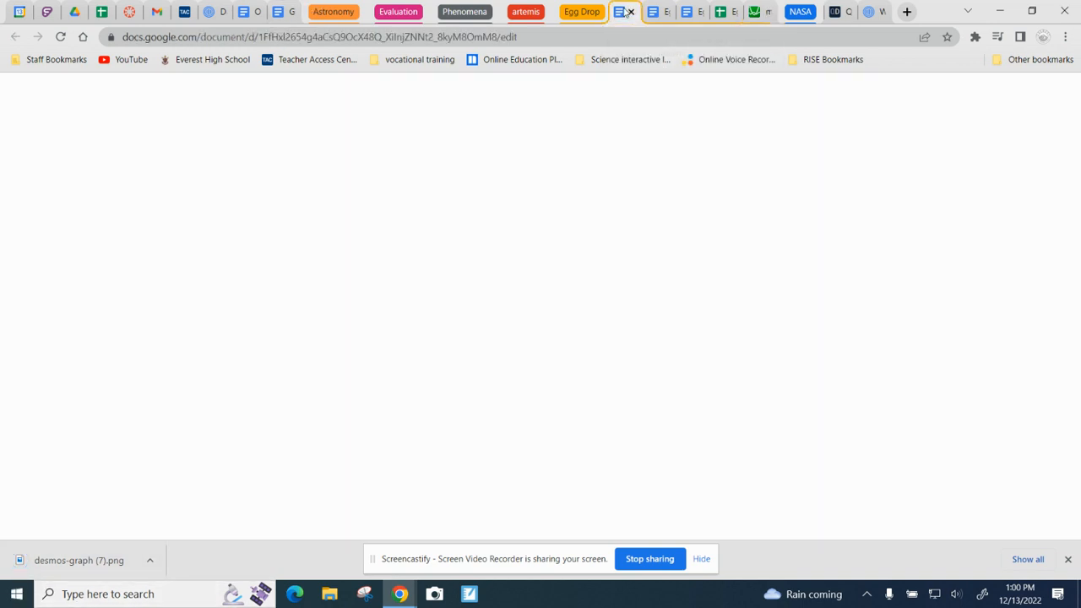
{"action": "scroll", "coordinate": [525, 430], "scroll_direction": "down", "scroll_amount": 4}
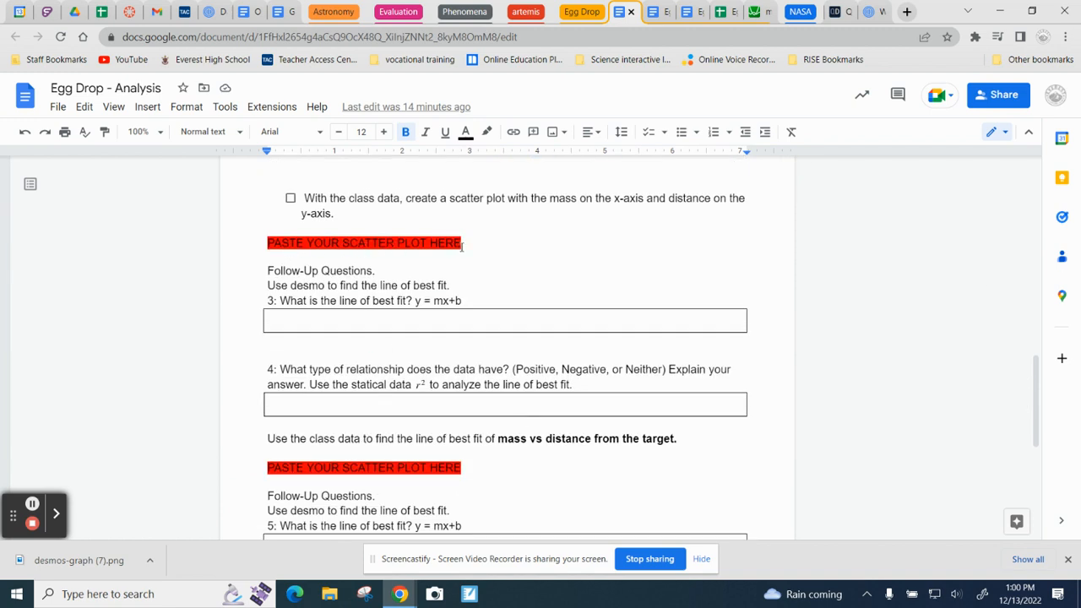
{"action": "left_click", "coordinate": [405, 260]}
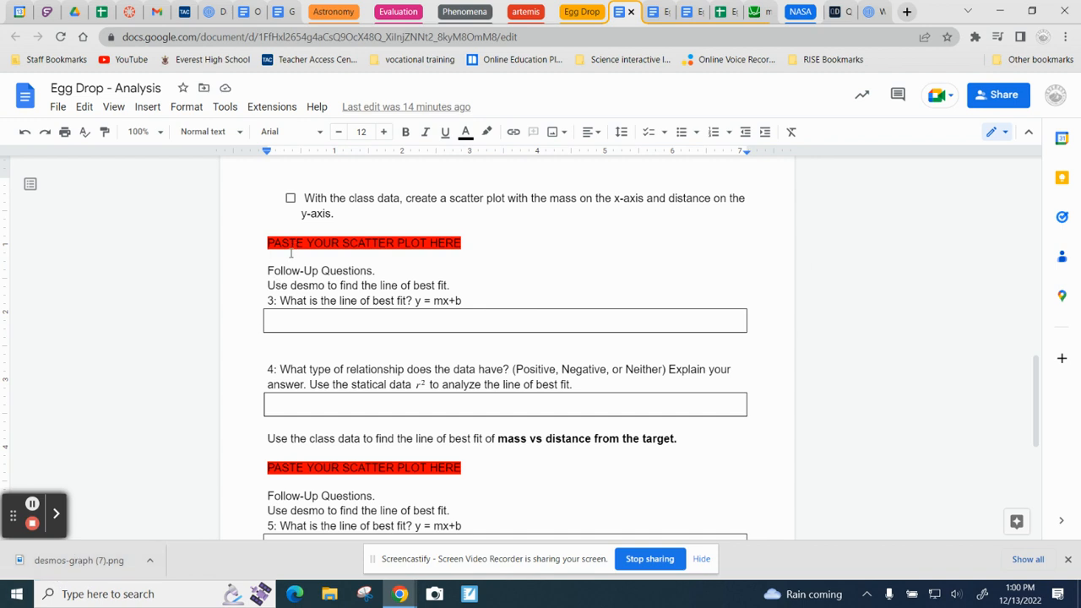
{"action": "left_click_drag", "start_coordinate": [77, 560], "coordinate": [358, 210]}
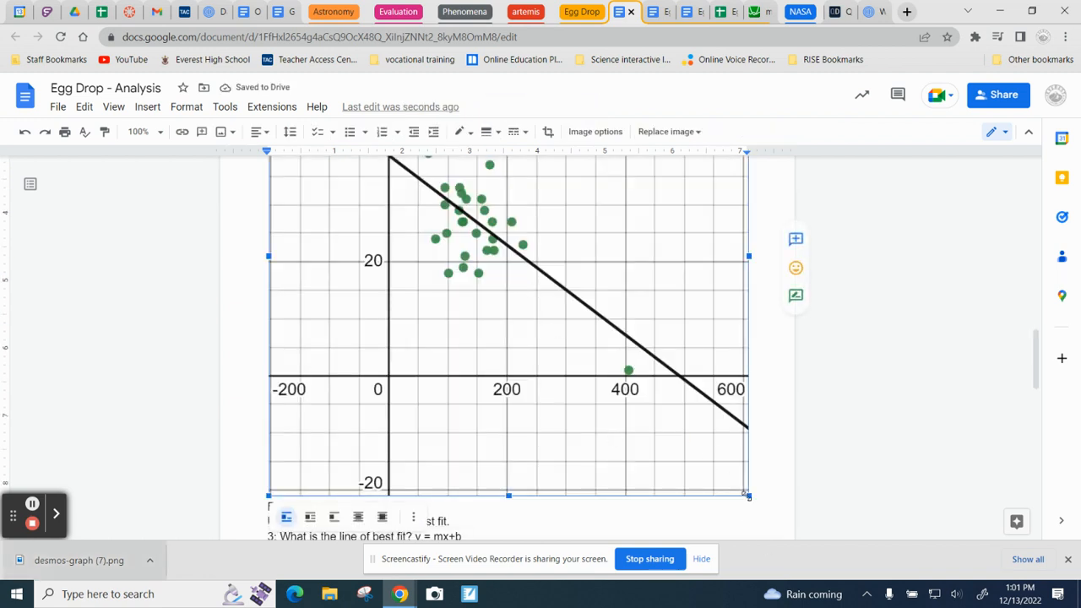
{"action": "left_click_drag", "start_coordinate": [748, 497], "coordinate": [489, 237]}
{"action": "scroll", "coordinate": [489, 321], "scroll_direction": "up", "scroll_amount": 3}
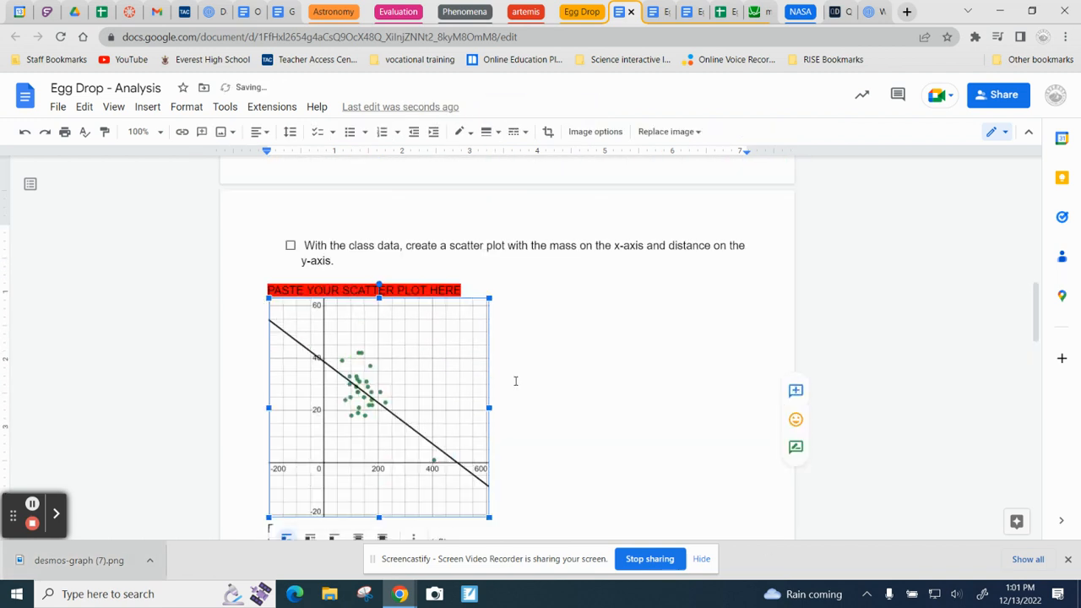
Step: Place the cursor in question 3's answer box, return to the Desmos graph, close its export dialog and examine the regression statistics and parameters
{"action": "scroll", "coordinate": [491, 382], "scroll_direction": "down", "scroll_amount": 2}
{"action": "scroll", "coordinate": [491, 382], "scroll_direction": "down", "scroll_amount": 1}
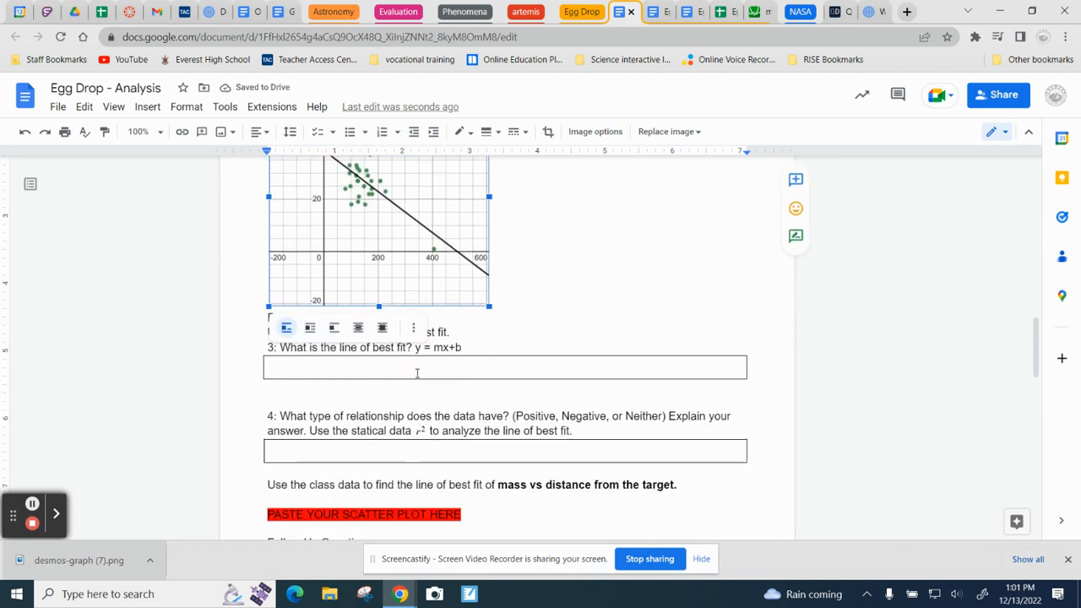
{"action": "left_click", "coordinate": [373, 370]}
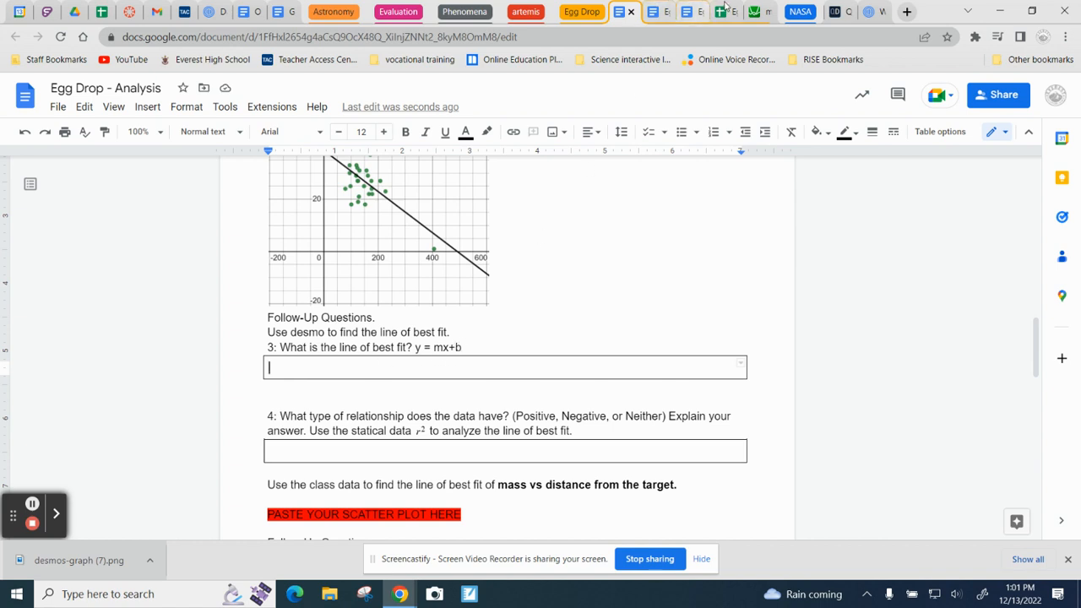
{"action": "left_click", "coordinate": [757, 13]}
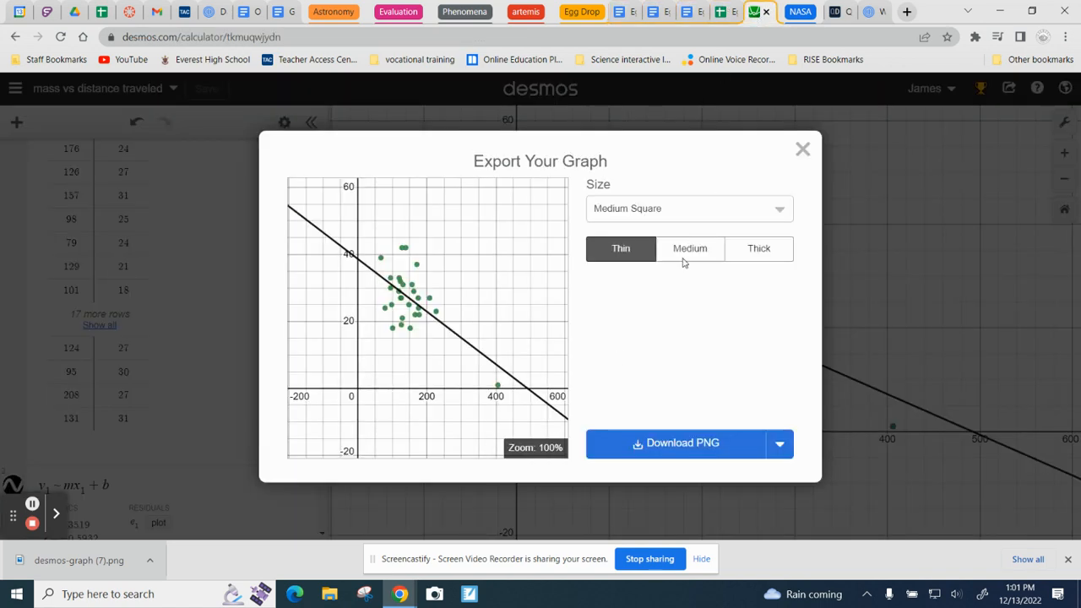
{"action": "left_click", "coordinate": [803, 150]}
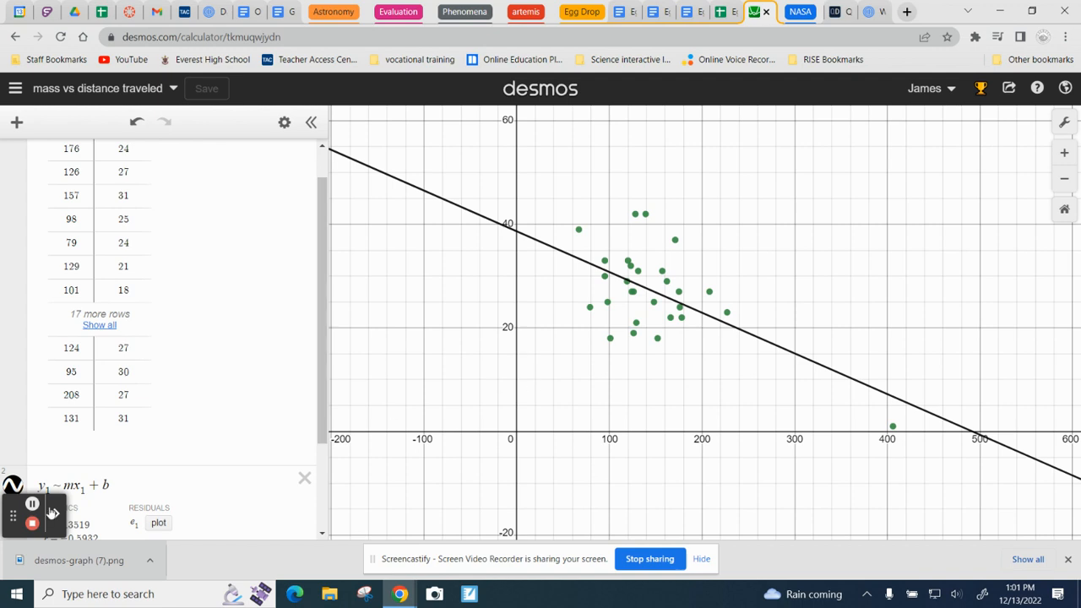
{"action": "scroll", "coordinate": [152, 481], "scroll_direction": "down", "scroll_amount": 3}
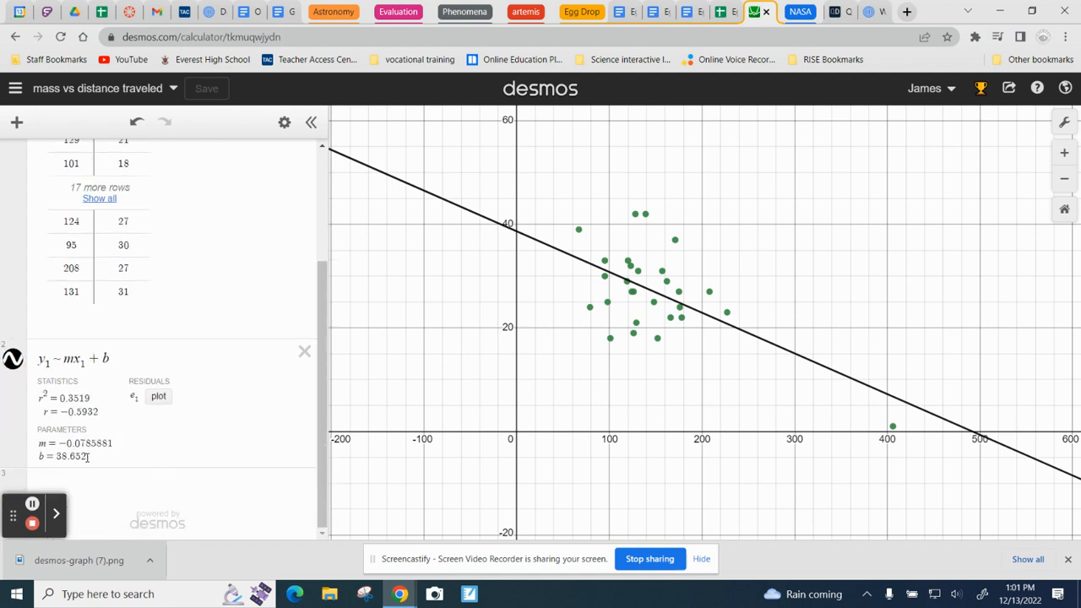
{"action": "left_click_drag", "start_coordinate": [89, 459], "coordinate": [83, 440]}
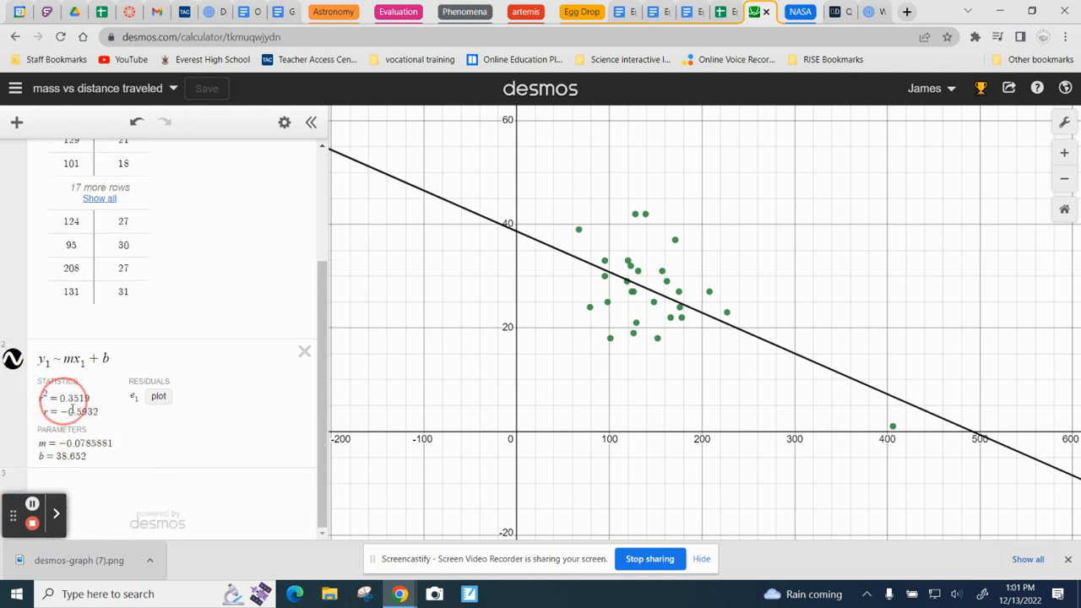
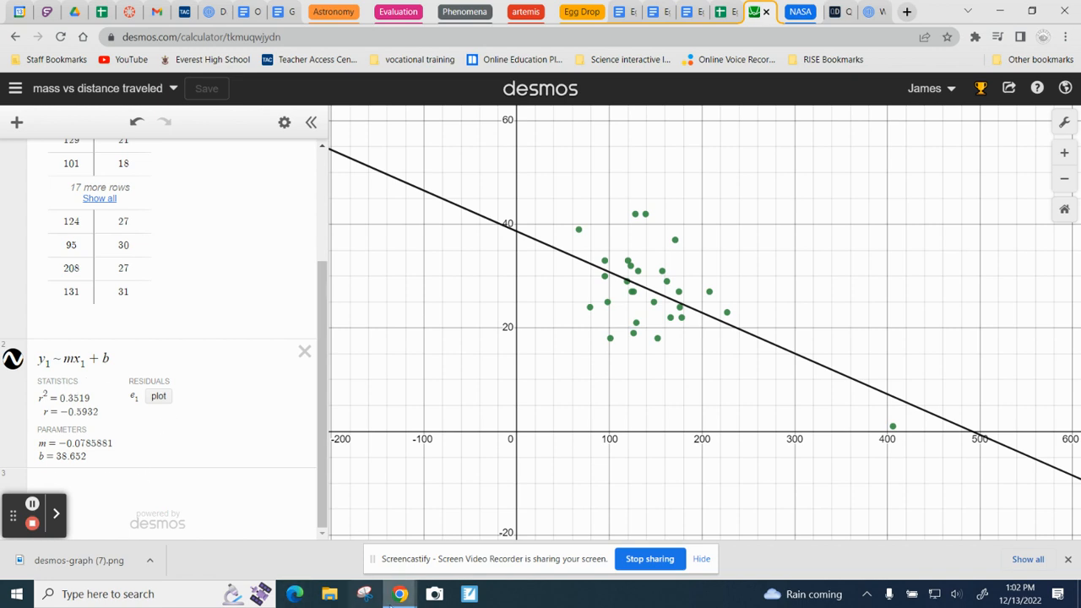
Step: Capture a Snipping Tool snip of the regression statistics and parameters shown beneath the y₁ ~ mx₁ + b expression
{"action": "left_click", "coordinate": [372, 600]}
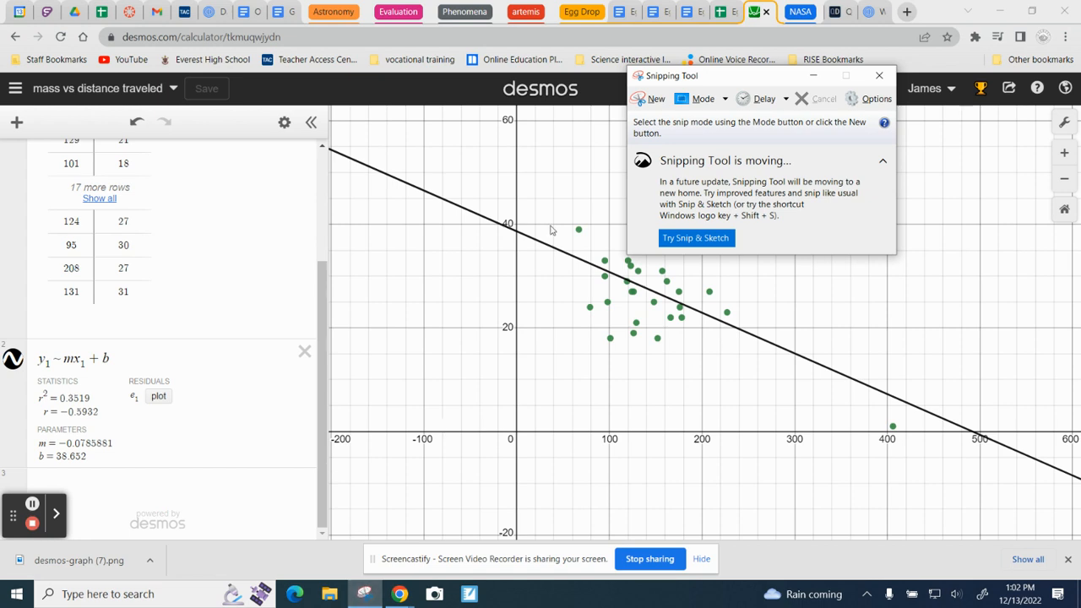
{"action": "left_click", "coordinate": [653, 100]}
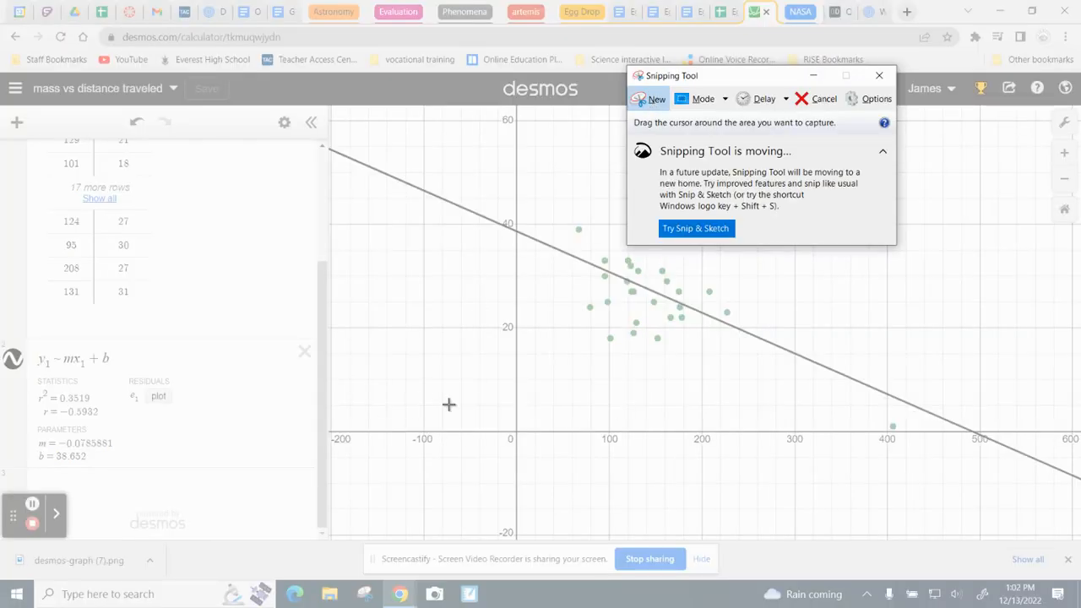
{"action": "mouse_move", "coordinate": [28, 378]}
{"action": "left_mouse_down"}
{"action": "mouse_move", "coordinate": [82, 391]}
{"action": "mouse_move", "coordinate": [118, 472]}
{"action": "left_mouse_up"}
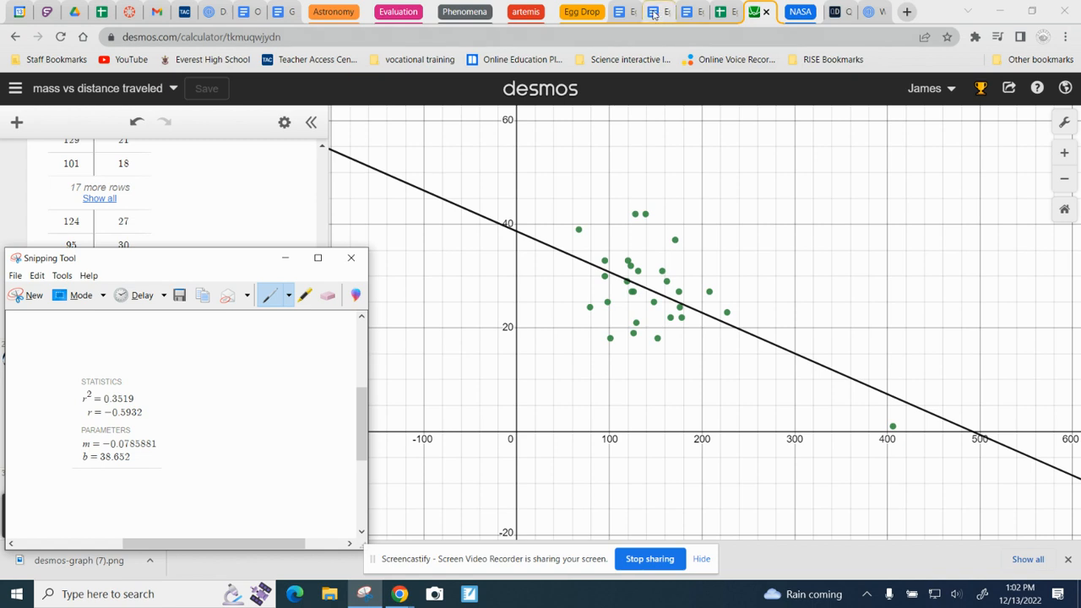
Step: Paste the captured regression statistics image into question 3's answer box in the Egg Drop - Analysis document
{"action": "left_click", "coordinate": [620, 12]}
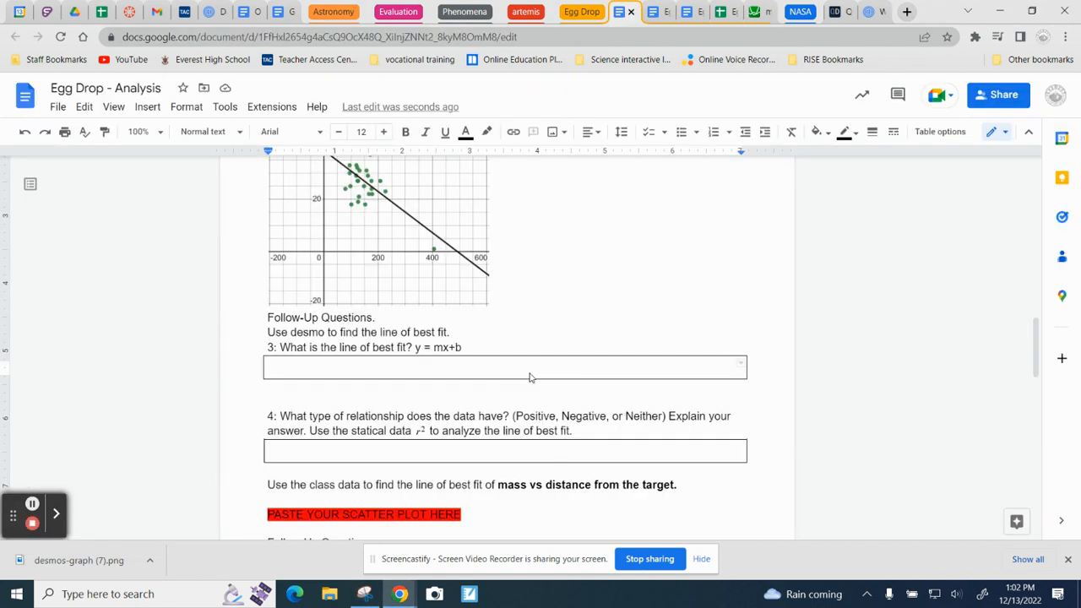
{"action": "triple_click", "coordinate": [475, 370]}
{"action": "right_click", "coordinate": [475, 370]}
{"action": "key", "text": "Escape"}
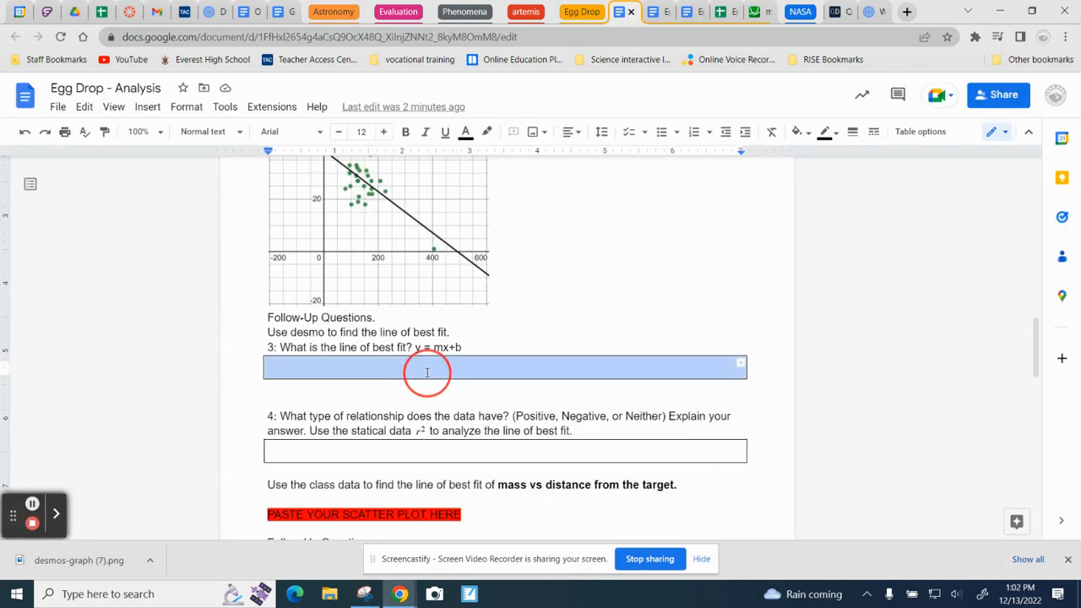
{"action": "left_click", "coordinate": [427, 369]}
{"action": "right_click", "coordinate": [428, 377]}
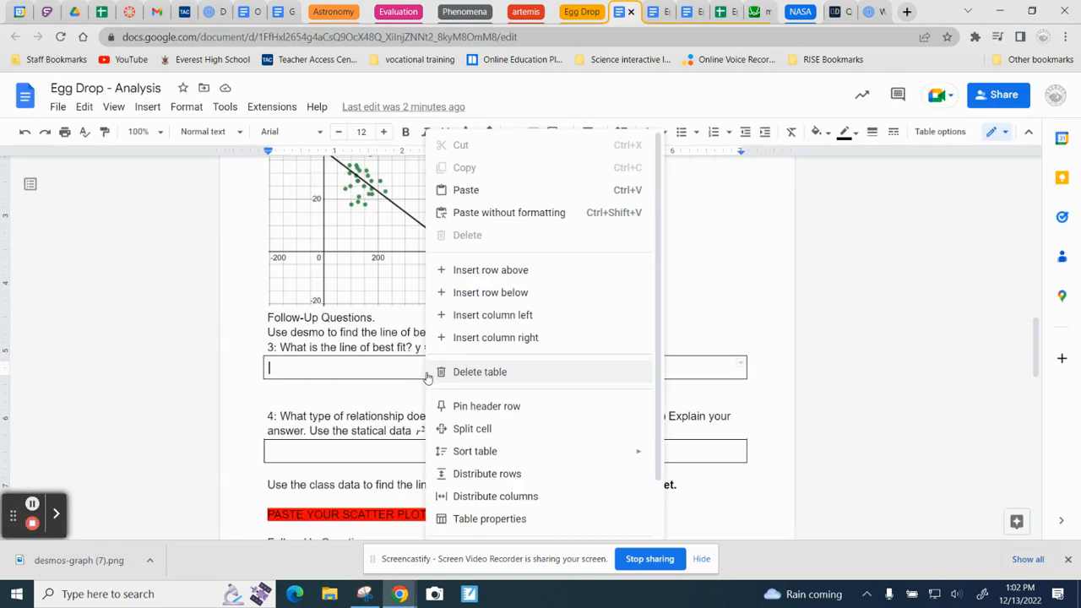
{"action": "left_click", "coordinate": [470, 191]}
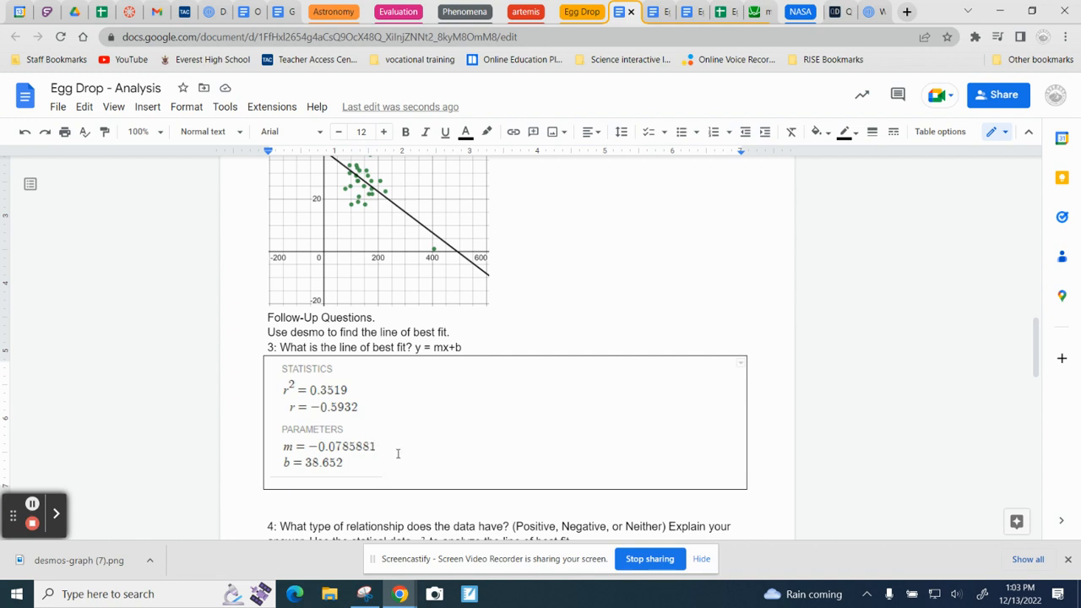
Step: Place the cursor in question 4's answer box and review the scatter plot together with the r² and slope values to judge the relationship
{"action": "scroll", "coordinate": [381, 490], "scroll_direction": "down", "scroll_amount": 1}
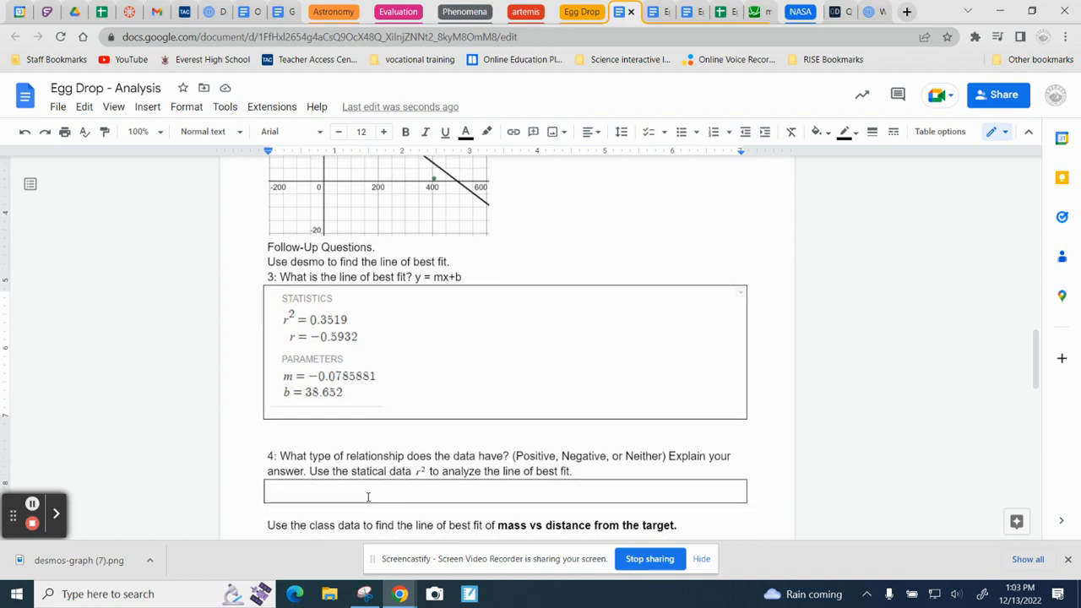
{"action": "left_click", "coordinate": [368, 496]}
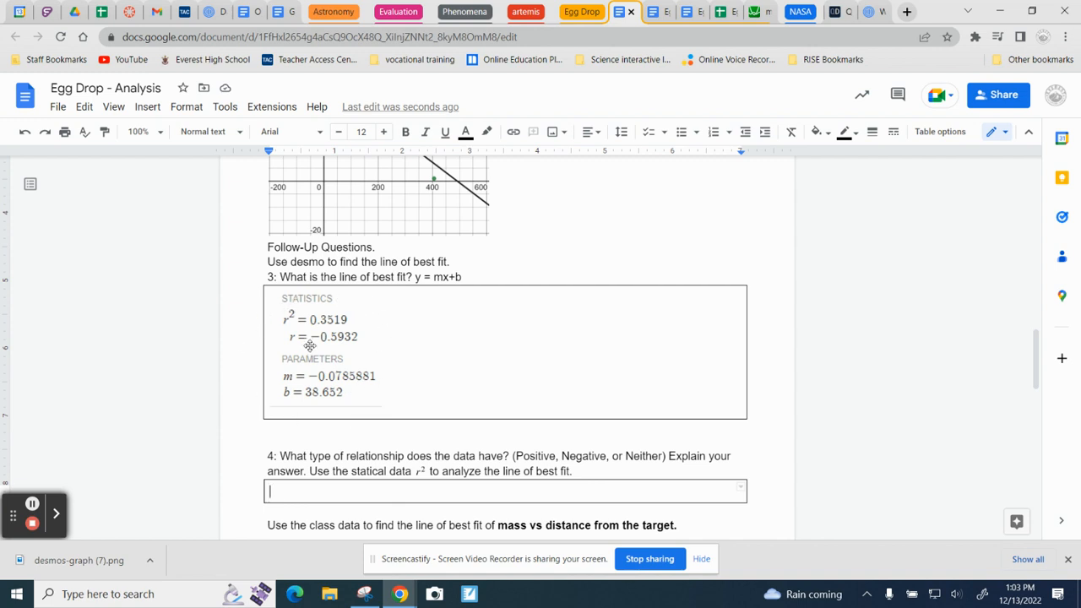
{"action": "scroll", "coordinate": [306, 342], "scroll_direction": "up", "scroll_amount": 3}
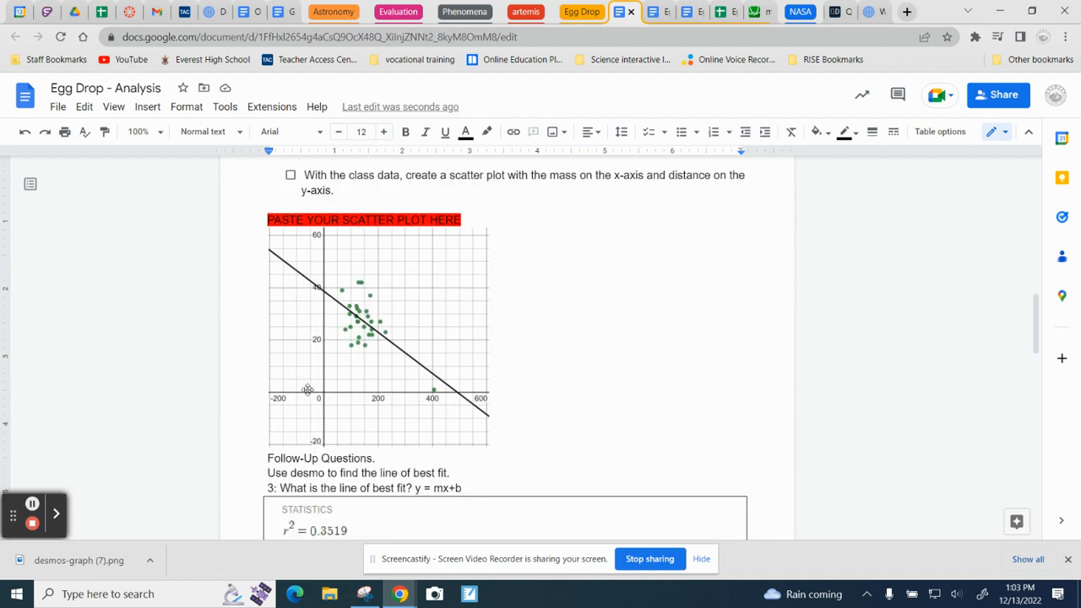
{"action": "scroll", "coordinate": [363, 471], "scroll_direction": "down", "scroll_amount": 3}
{"action": "scroll", "coordinate": [363, 471], "scroll_direction": "down", "scroll_amount": 1}
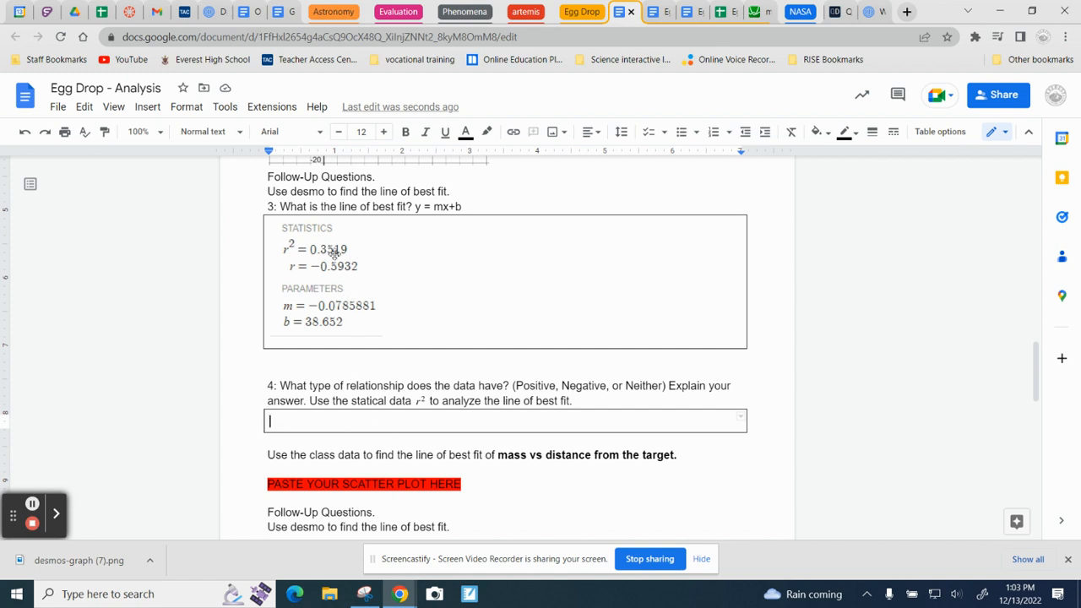
{"action": "scroll", "coordinate": [353, 360], "scroll_direction": "up", "scroll_amount": 5}
{"action": "scroll", "coordinate": [411, 358], "scroll_direction": "down", "scroll_amount": 5}
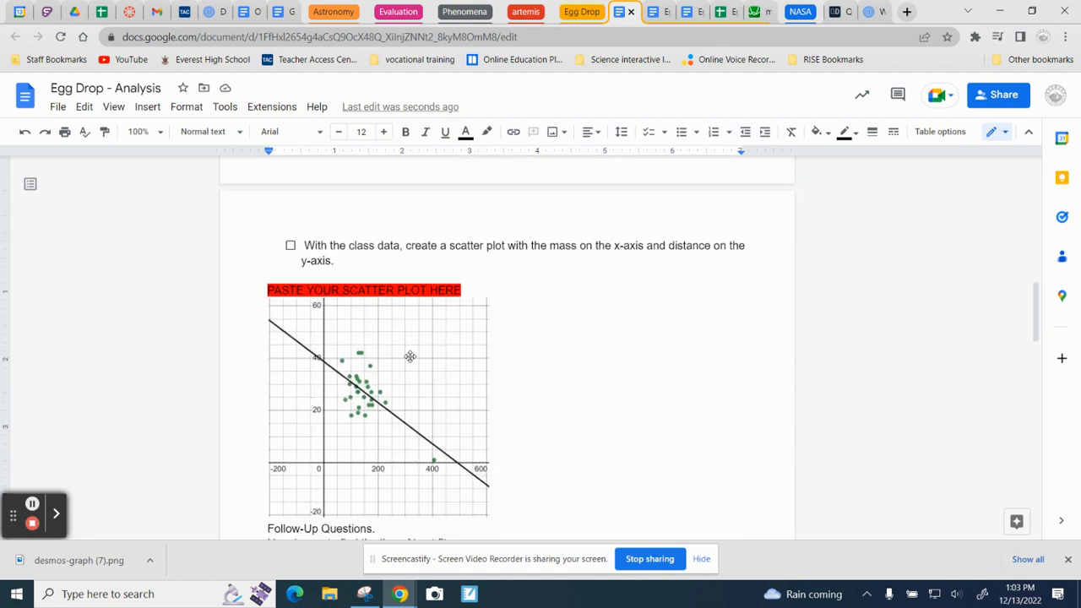
{"action": "scroll", "coordinate": [410, 357], "scroll_direction": "down", "scroll_amount": 1}
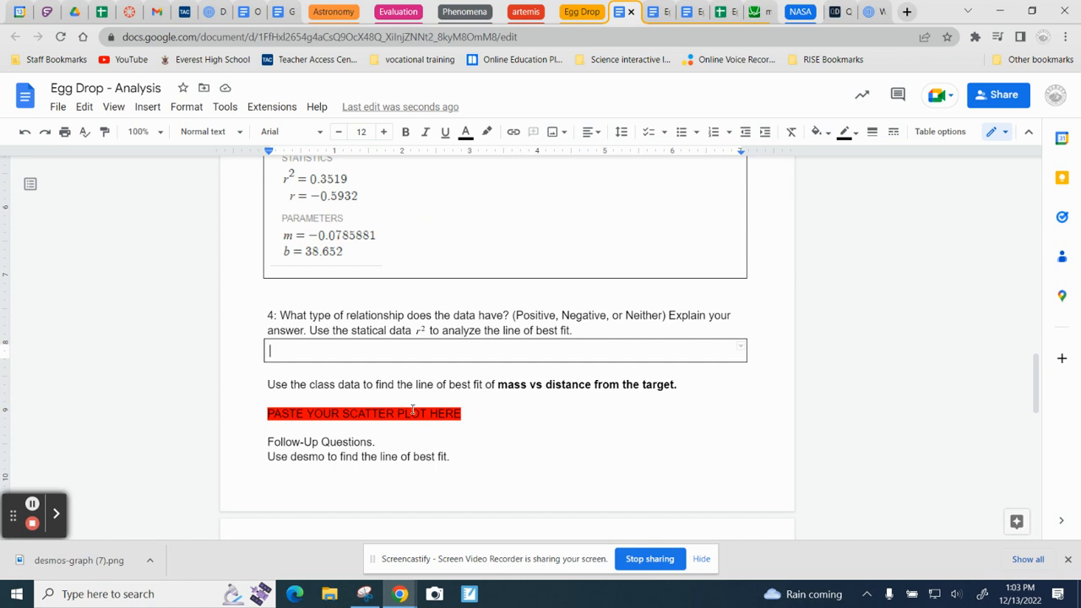
{"action": "scroll", "coordinate": [462, 419], "scroll_direction": "up", "scroll_amount": 10}
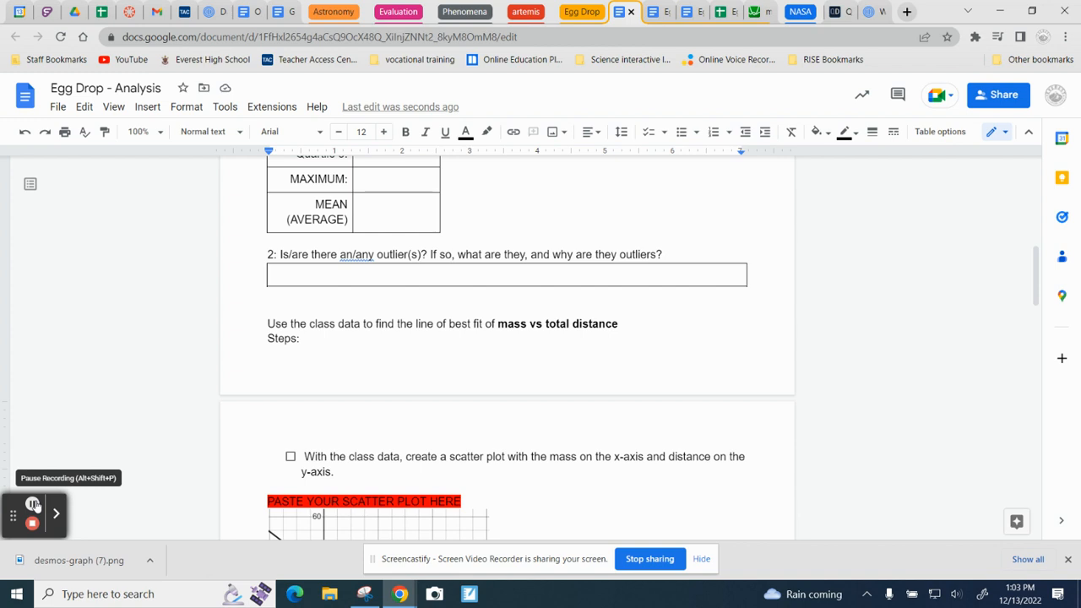
{"action": "left_click", "coordinate": [33, 504]}
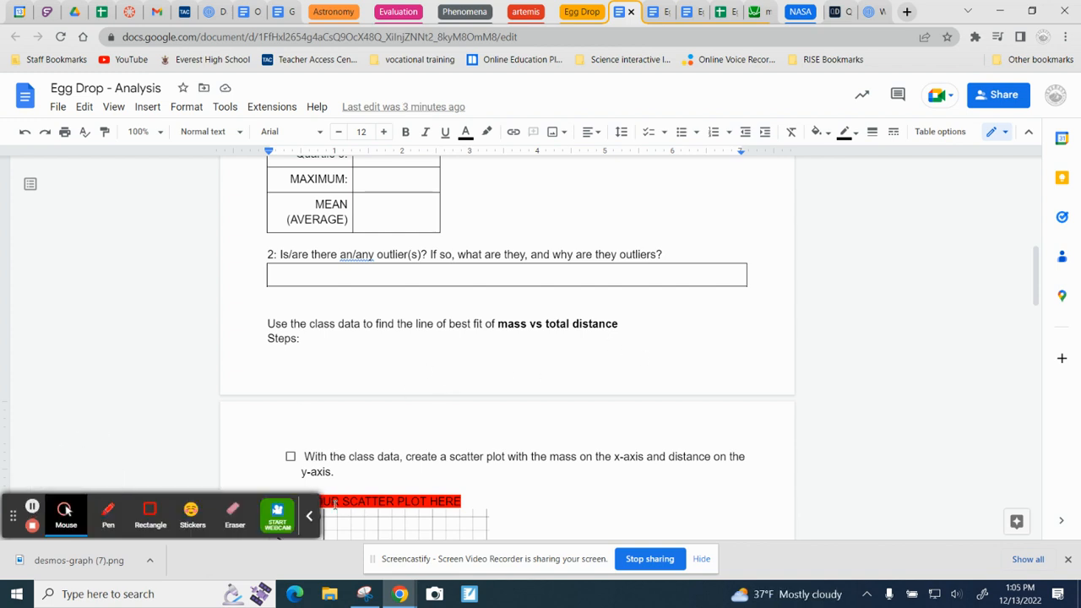
{"action": "left_click", "coordinate": [309, 518]}
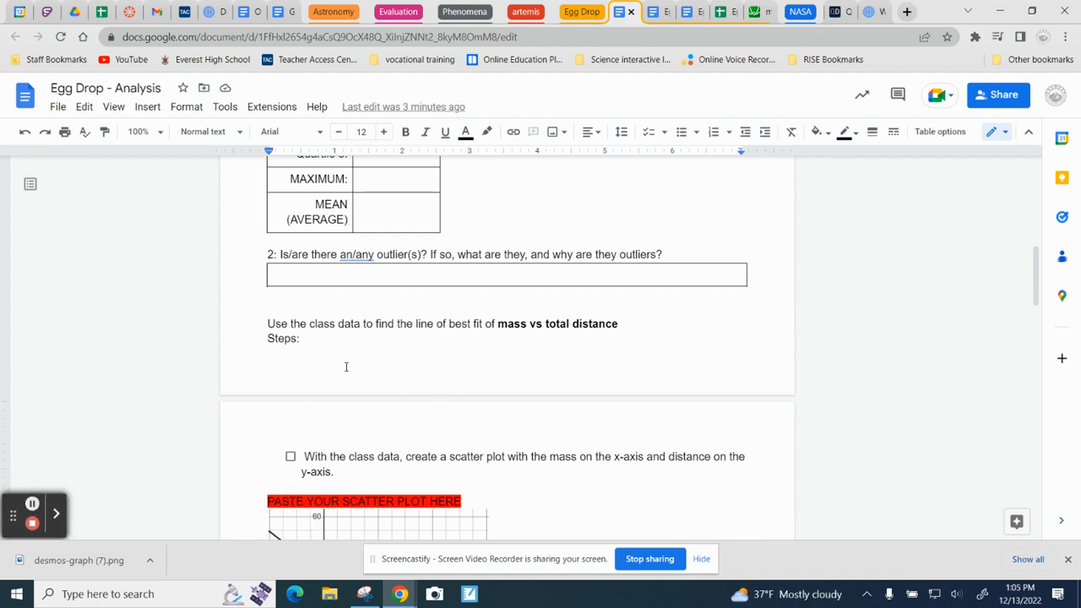
Step: Return to the Desmos calculator and create a new blank graph
{"action": "left_click", "coordinate": [758, 12]}
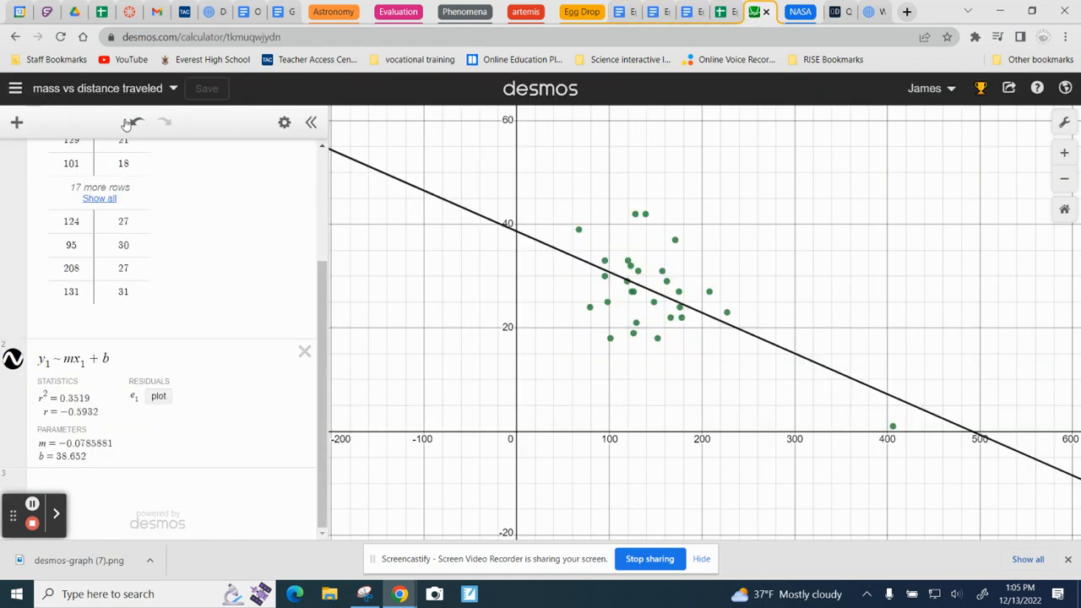
{"action": "left_click", "coordinate": [128, 89]}
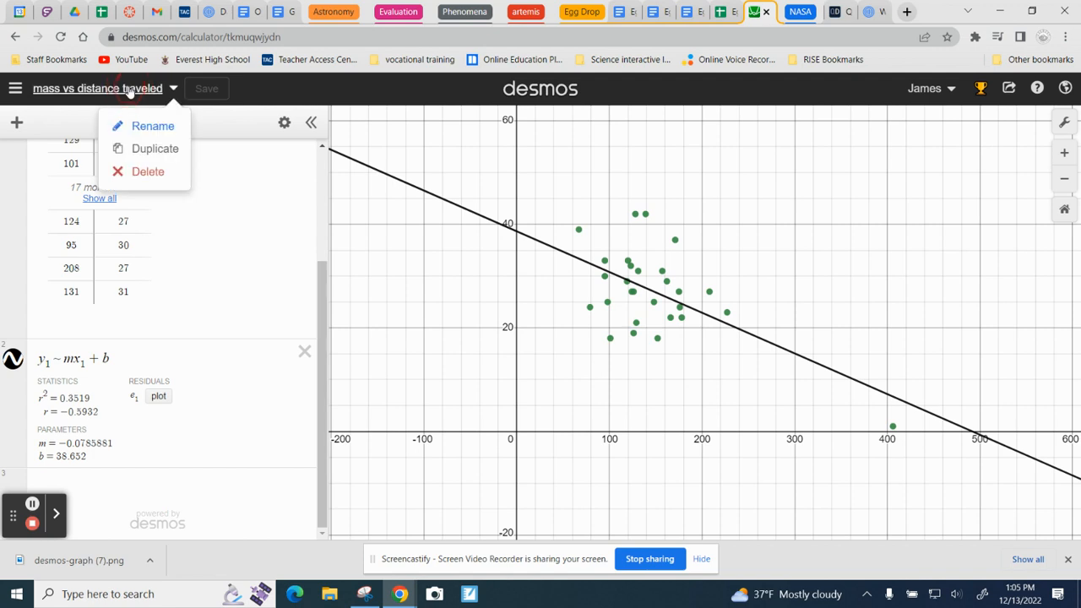
{"action": "left_click", "coordinate": [15, 88]}
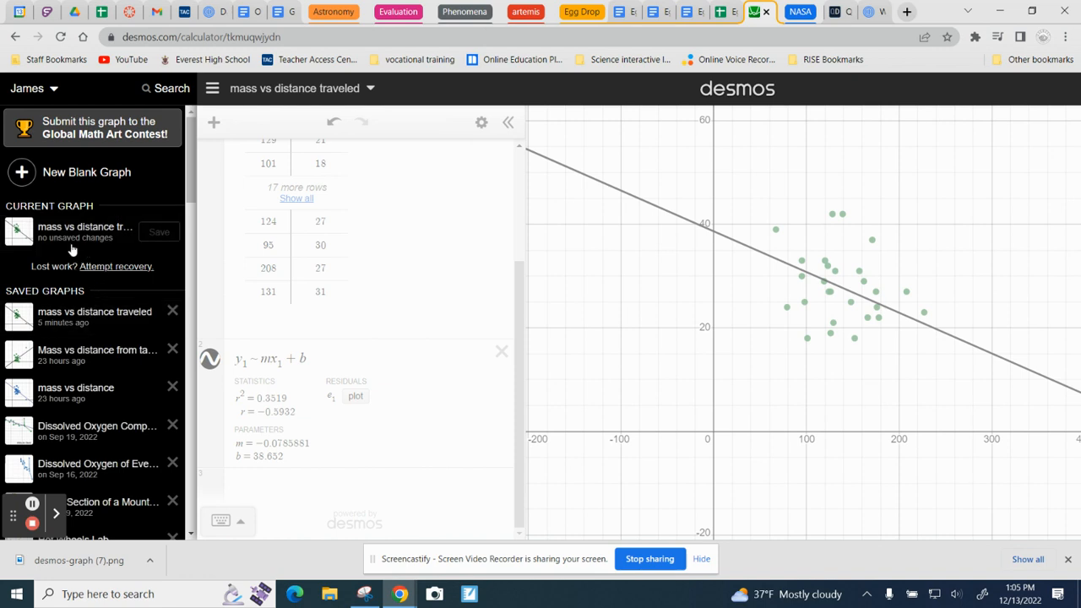
{"action": "left_click", "coordinate": [88, 173]}
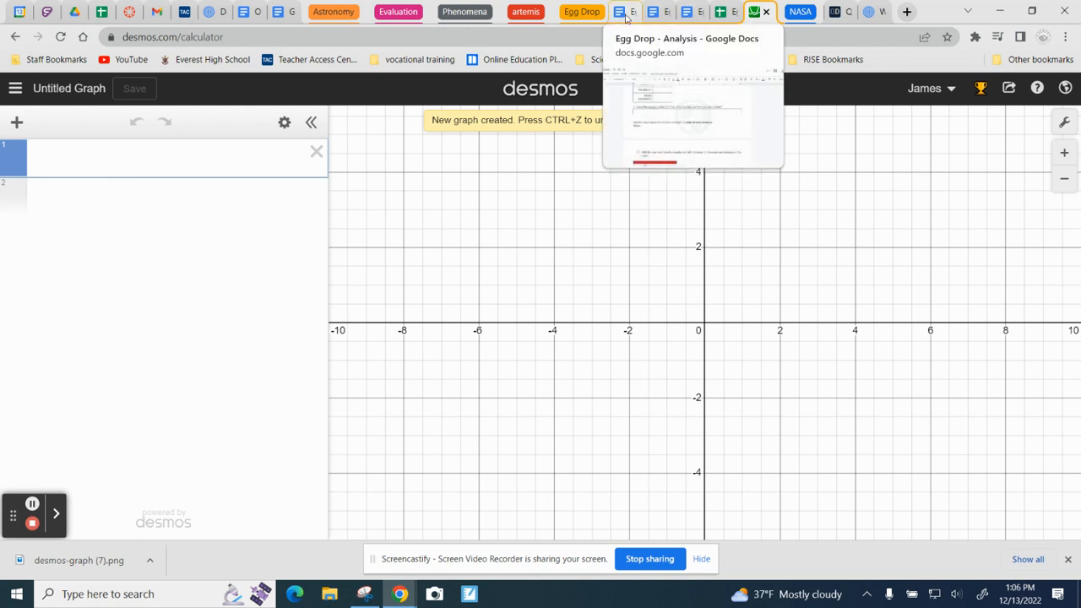
Step: Copy the bold phrase "mass vs total distance" from the Egg Drop - Analysis document
{"action": "left_click", "coordinate": [625, 14]}
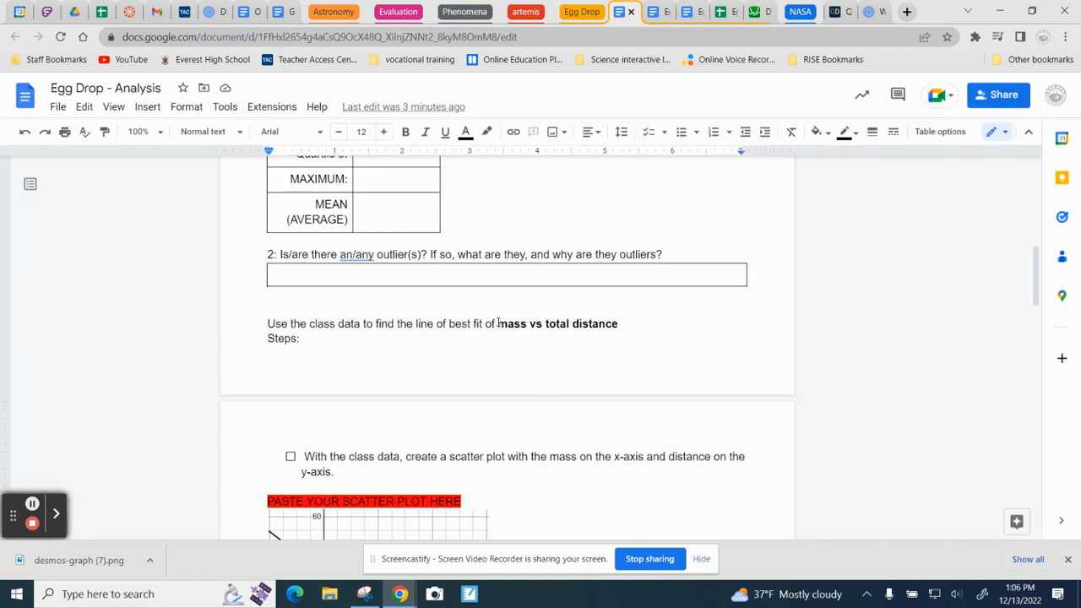
{"action": "left_click_drag", "start_coordinate": [498, 323], "coordinate": [619, 329]}
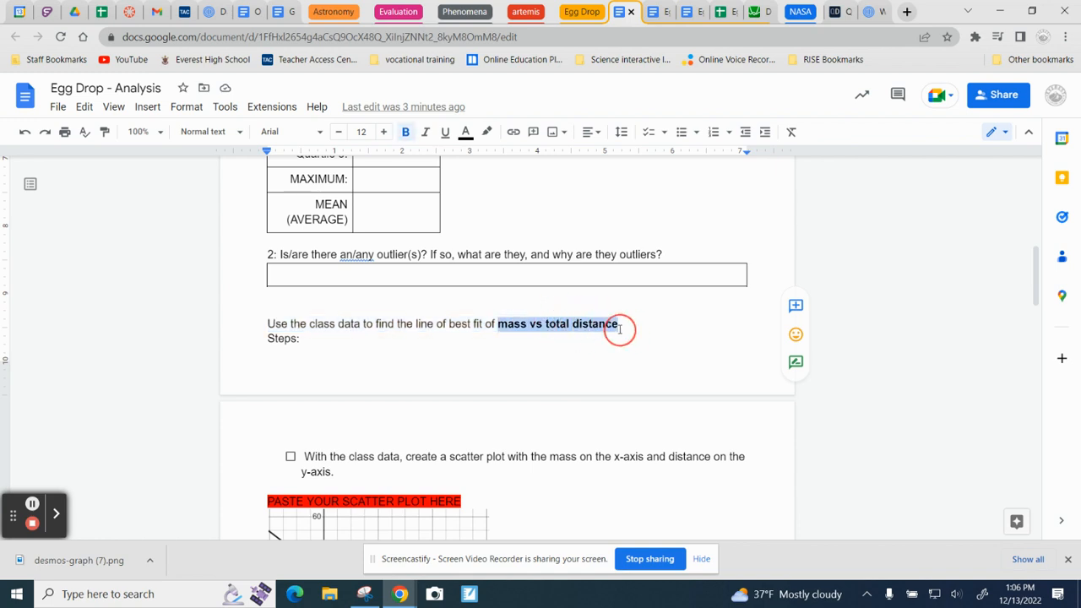
{"action": "right_click", "coordinate": [582, 329]}
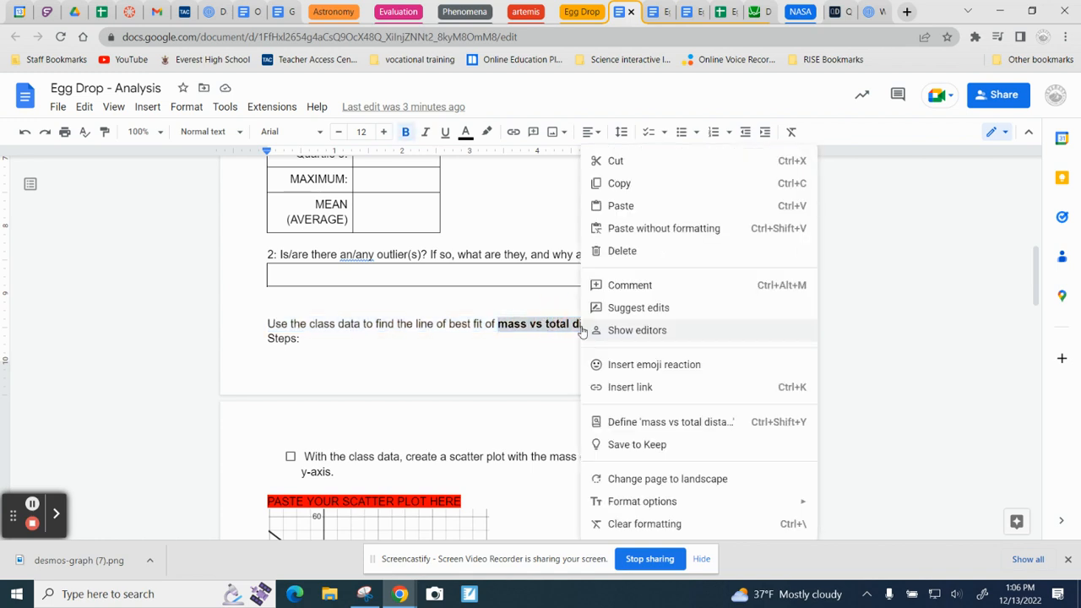
{"action": "left_click", "coordinate": [623, 183]}
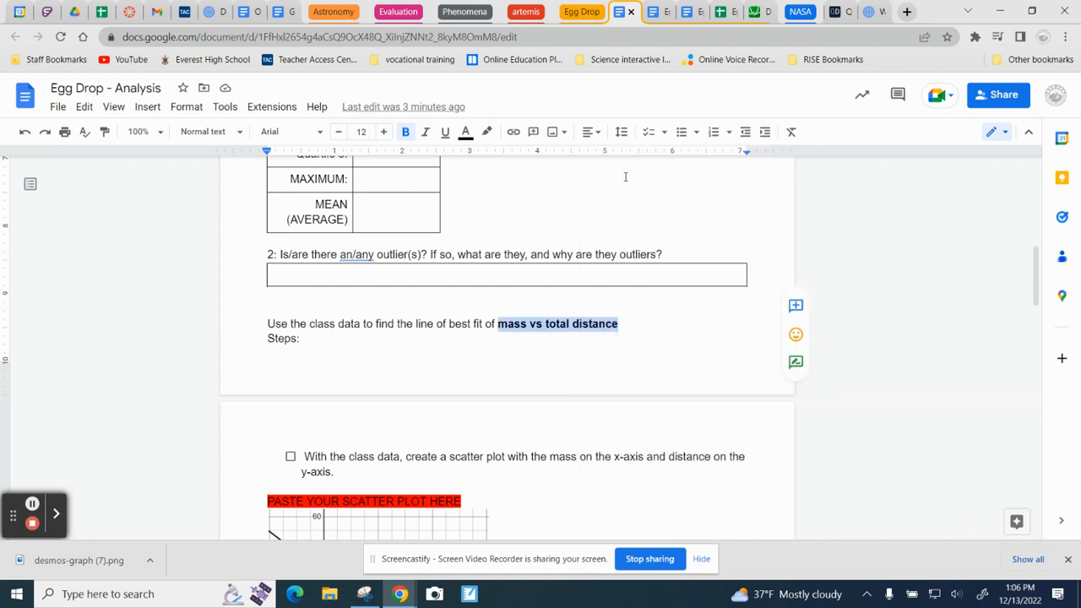
Step: Enter a placeholder z expression in the new Desmos graph, save the graph as "mass vs total distance", and clear the placeholder
{"action": "left_click", "coordinate": [761, 12]}
{"action": "left_click", "coordinate": [52, 95]}
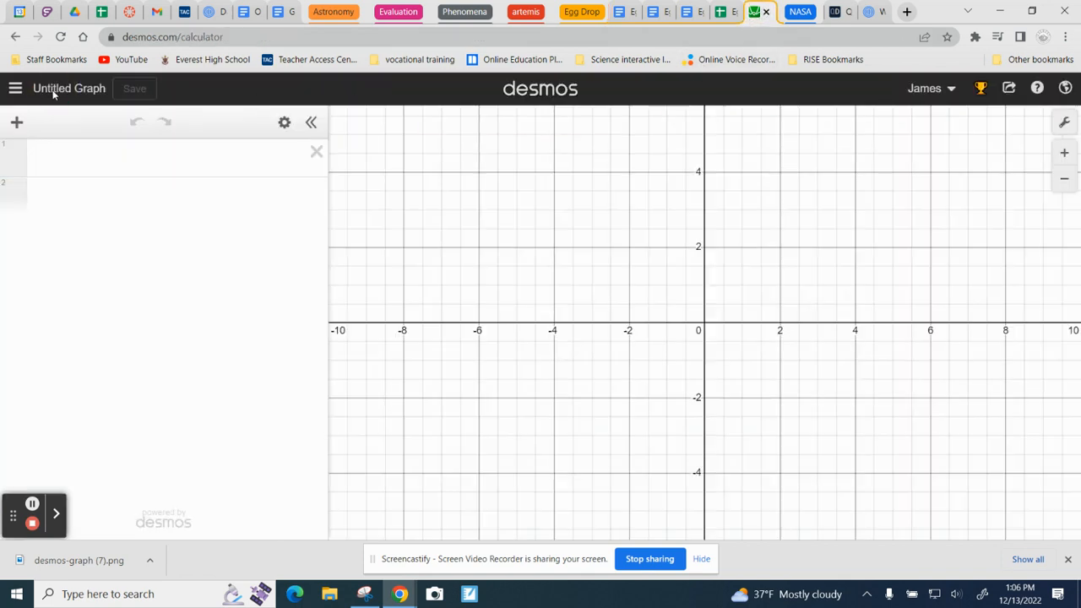
{"action": "left_click", "coordinate": [109, 157]}
{"action": "type", "text": "z"}
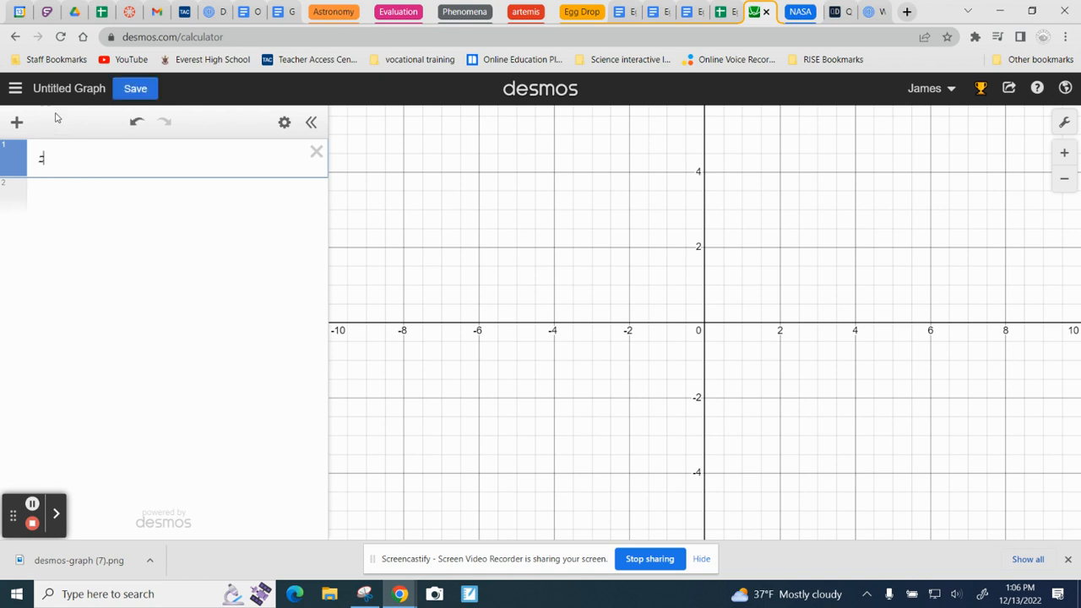
{"action": "left_click", "coordinate": [75, 89]}
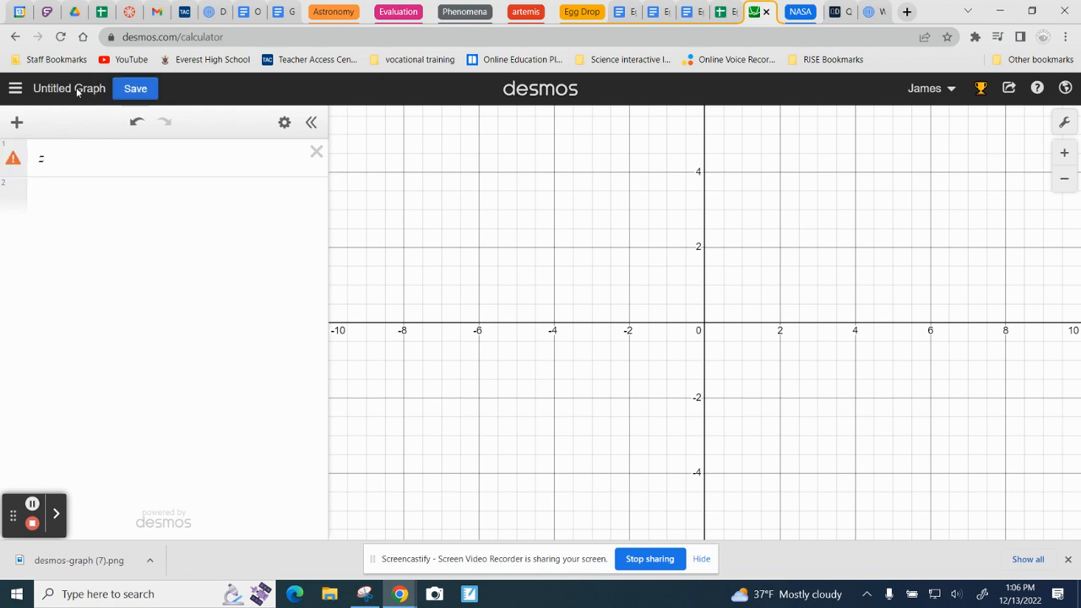
{"action": "left_click", "coordinate": [133, 90]}
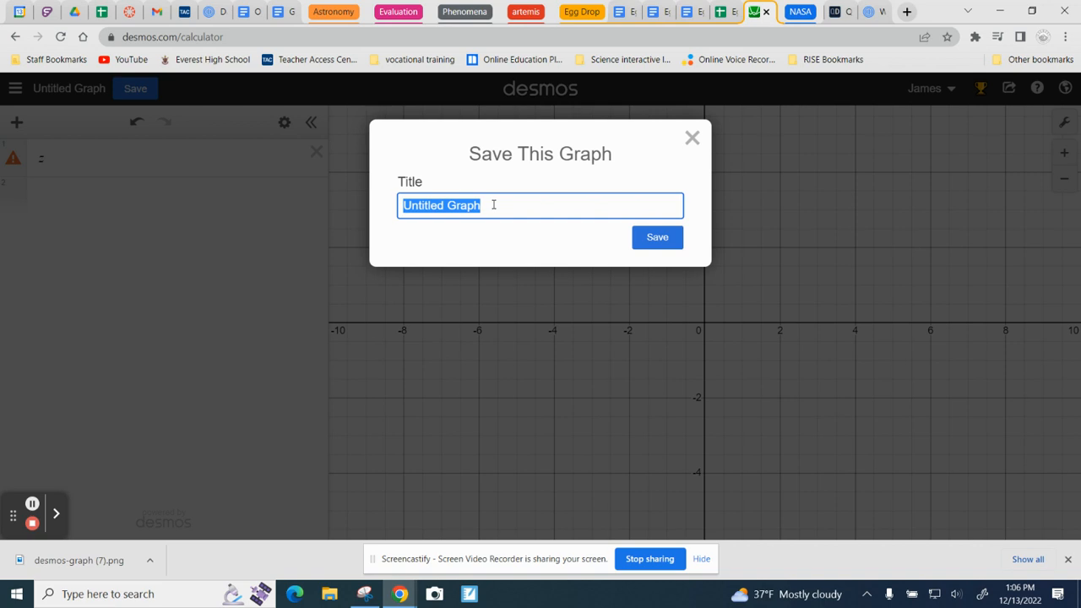
{"action": "type", "text": "mass vs total distance"}
{"action": "left_click", "coordinate": [647, 237]}
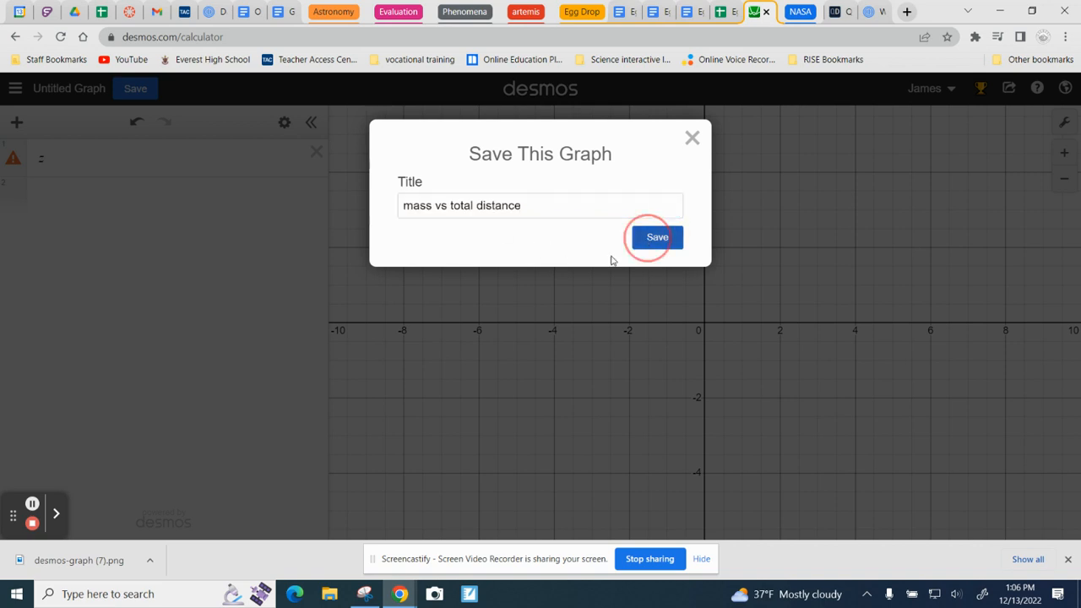
{"action": "left_click", "coordinate": [98, 161]}
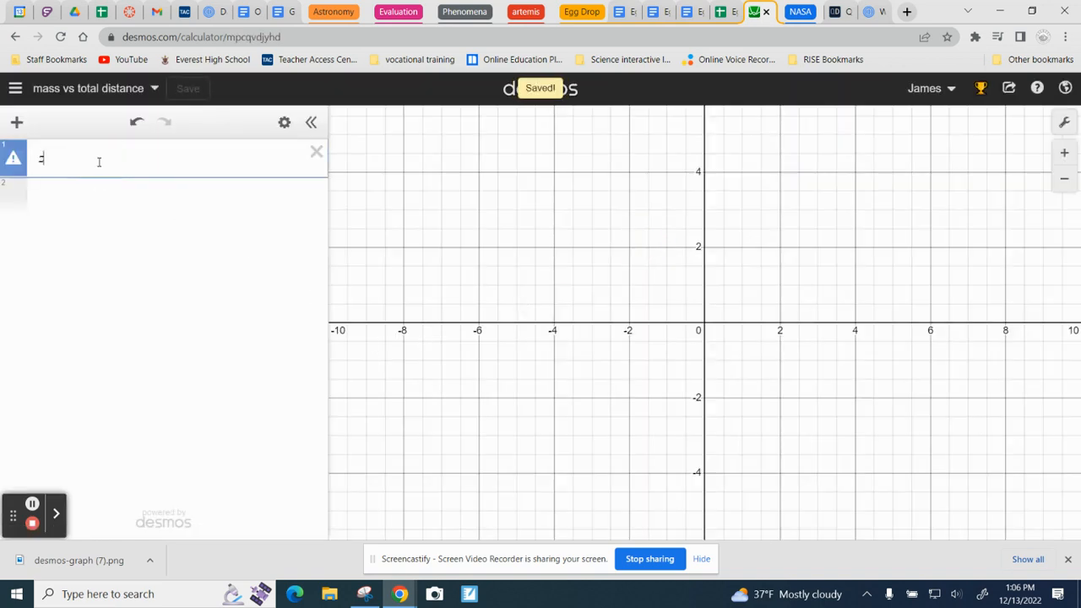
{"action": "key", "text": "BackSpace"}
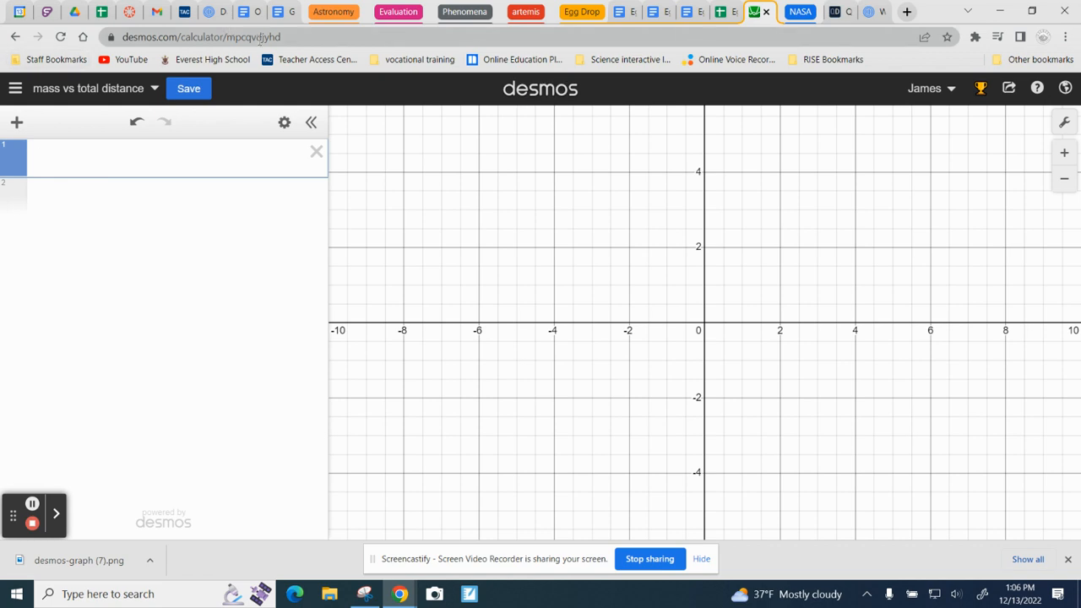
Step: In the Egg Drop Data sheet, select and copy the project mass values D3:D30 together with the distance from target values F3:F30
{"action": "left_click", "coordinate": [729, 12]}
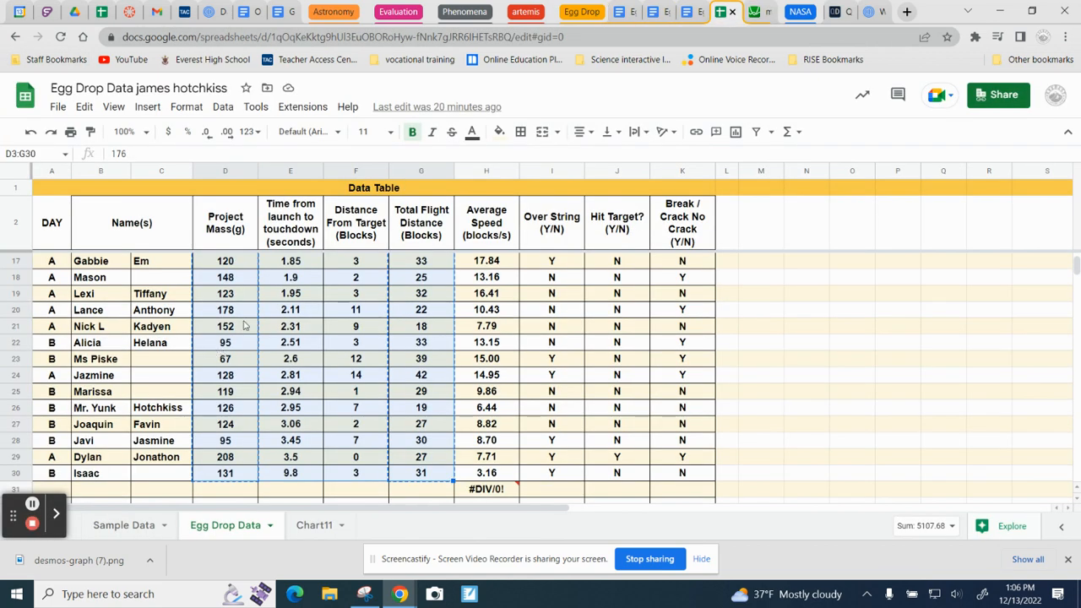
{"action": "left_click", "coordinate": [227, 219]}
{"action": "left_click_drag", "start_coordinate": [216, 261], "coordinate": [212, 348]}
{"action": "left_click", "coordinate": [218, 381]}
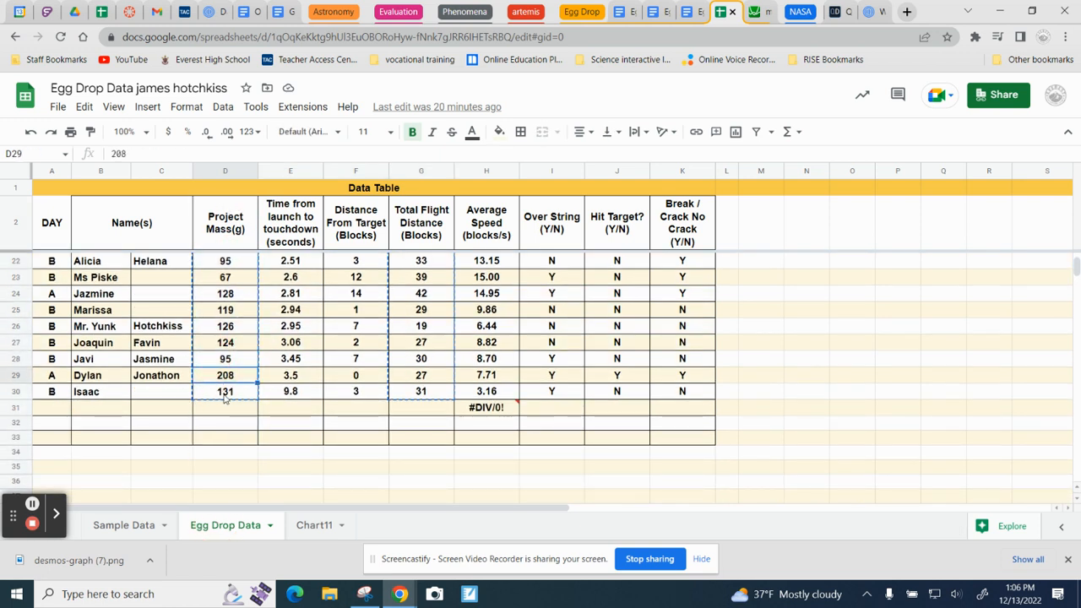
{"action": "left_click", "coordinate": [224, 393]}
{"action": "left_click_drag", "start_coordinate": [225, 391], "coordinate": [226, 261]}
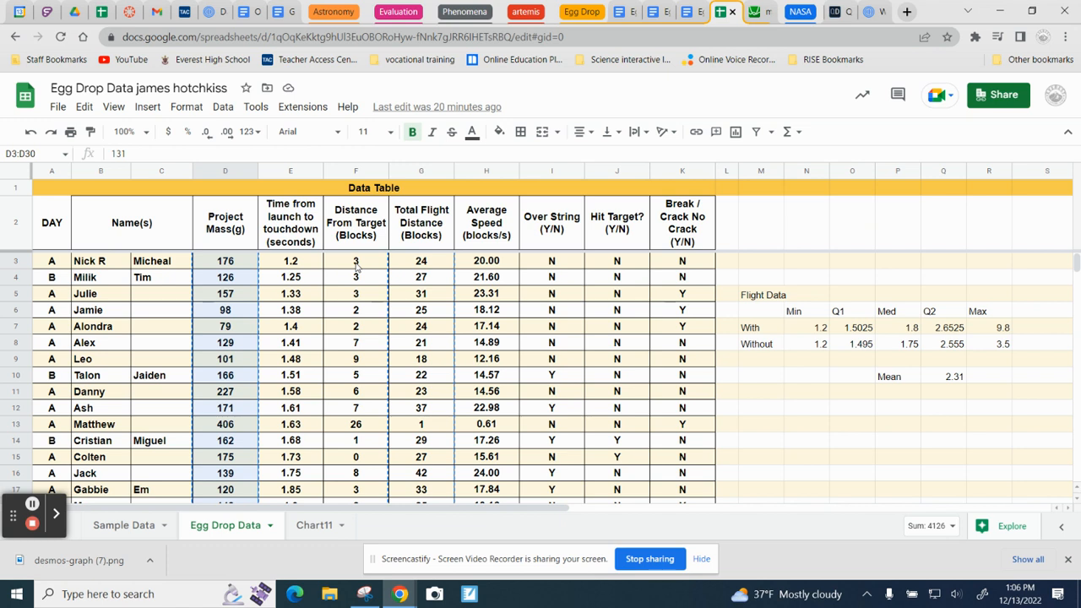
{"action": "left_click_drag", "start_coordinate": [356, 264], "coordinate": [348, 439]}
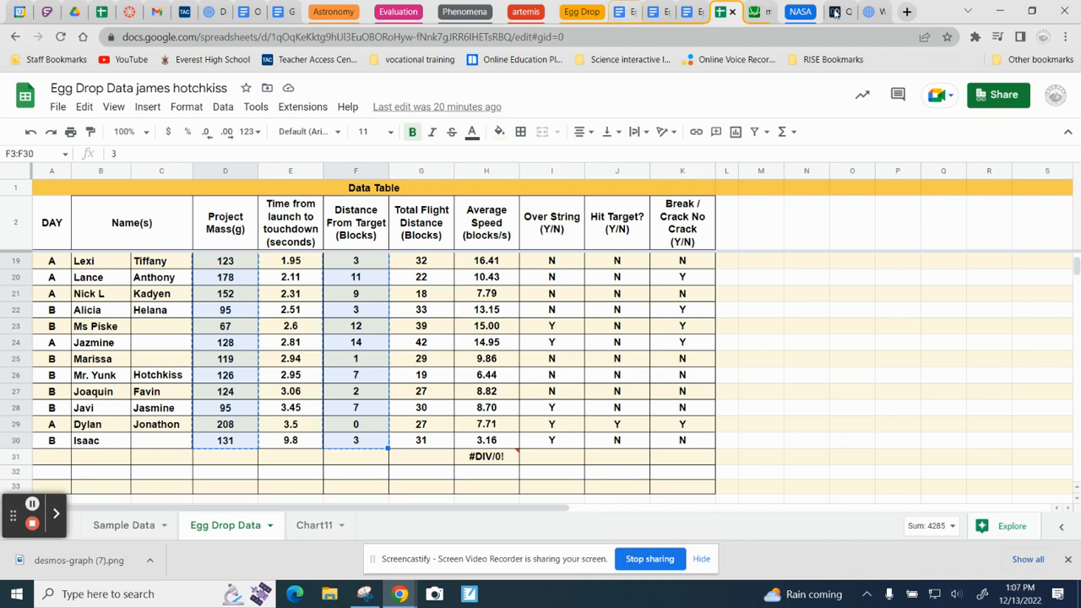
Step: Paste the copied mass and distance-from-target values into the Desmos graph and add the linear regression y1 ~ mx1 + b
{"action": "left_click", "coordinate": [752, 12]}
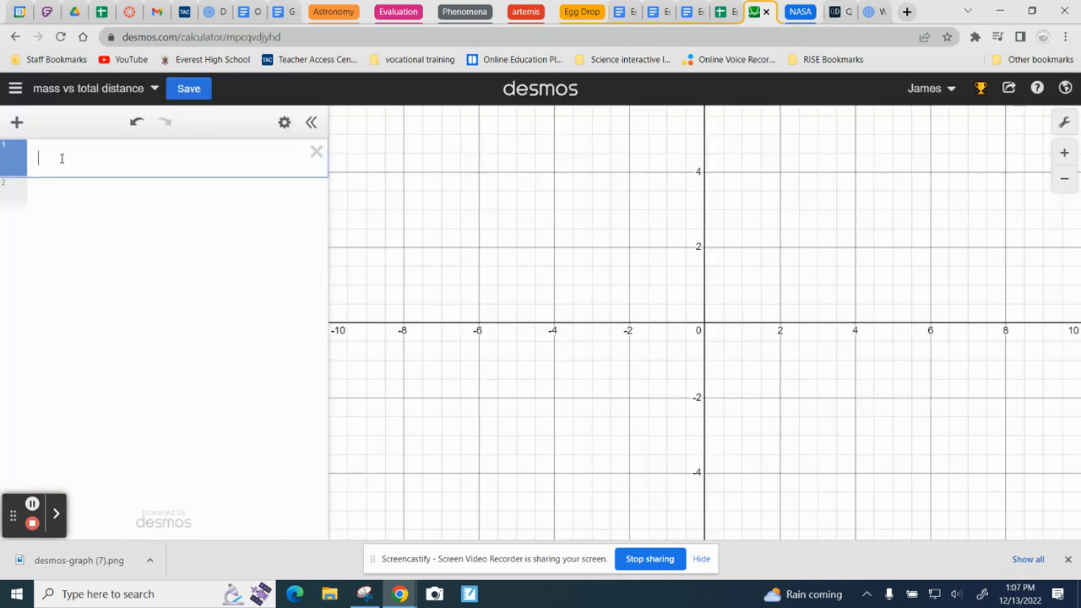
{"action": "key", "text": "ctrl+v"}
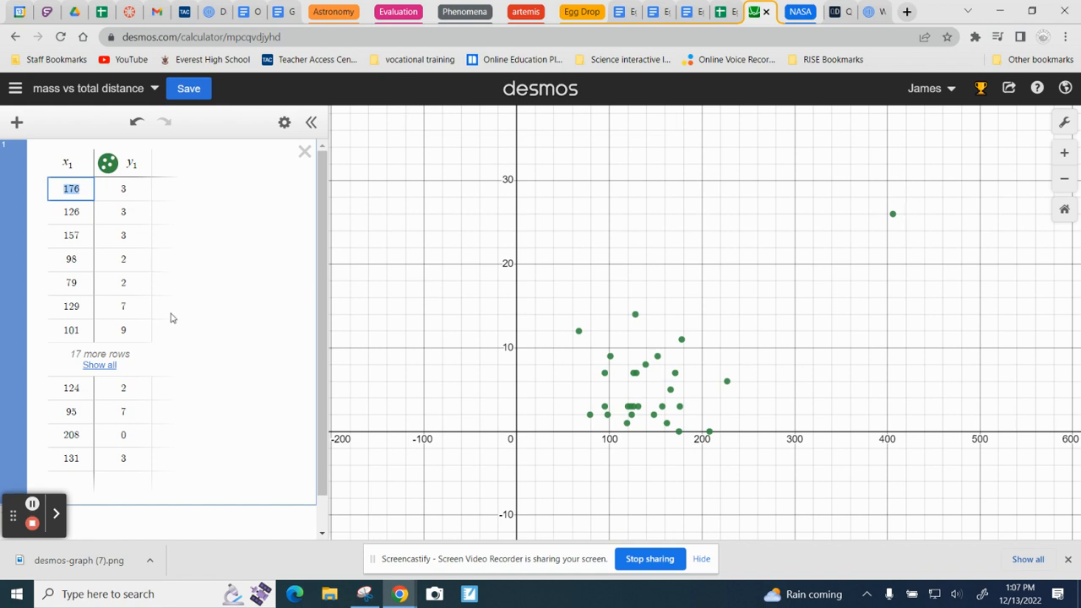
{"action": "scroll", "coordinate": [171, 317], "scroll_direction": "down", "scroll_amount": 1}
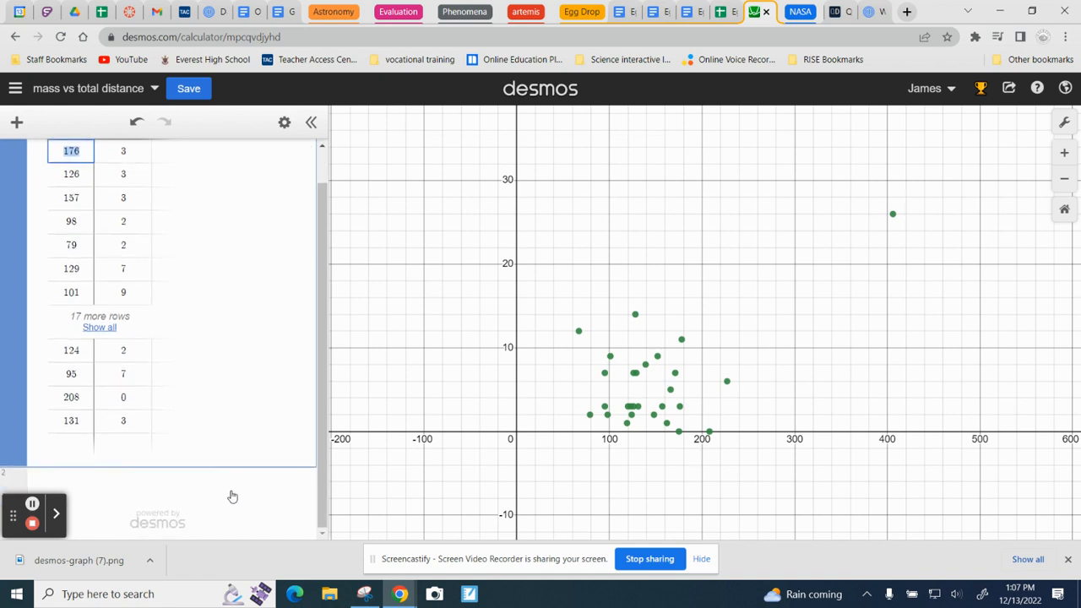
{"action": "left_click", "coordinate": [165, 483]}
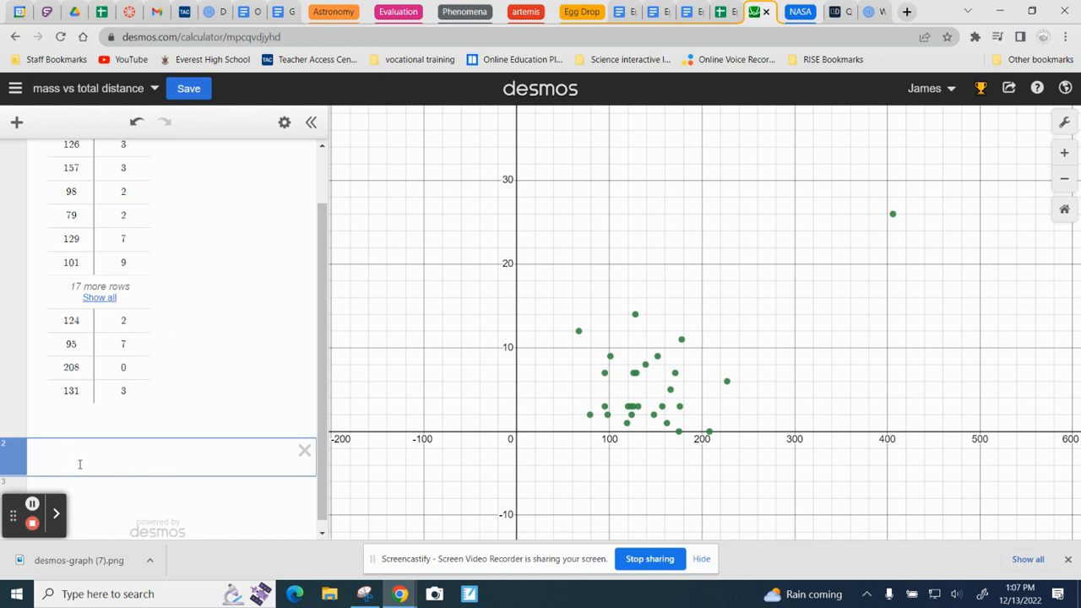
{"action": "type", "text": "y1 "}
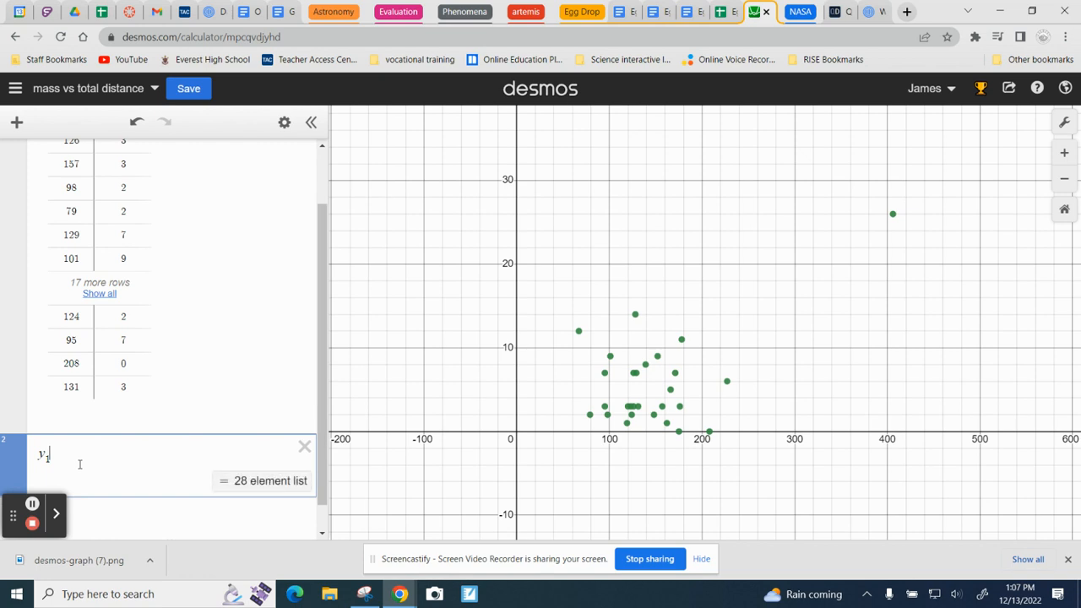
{"action": "type", "text": "~ "}
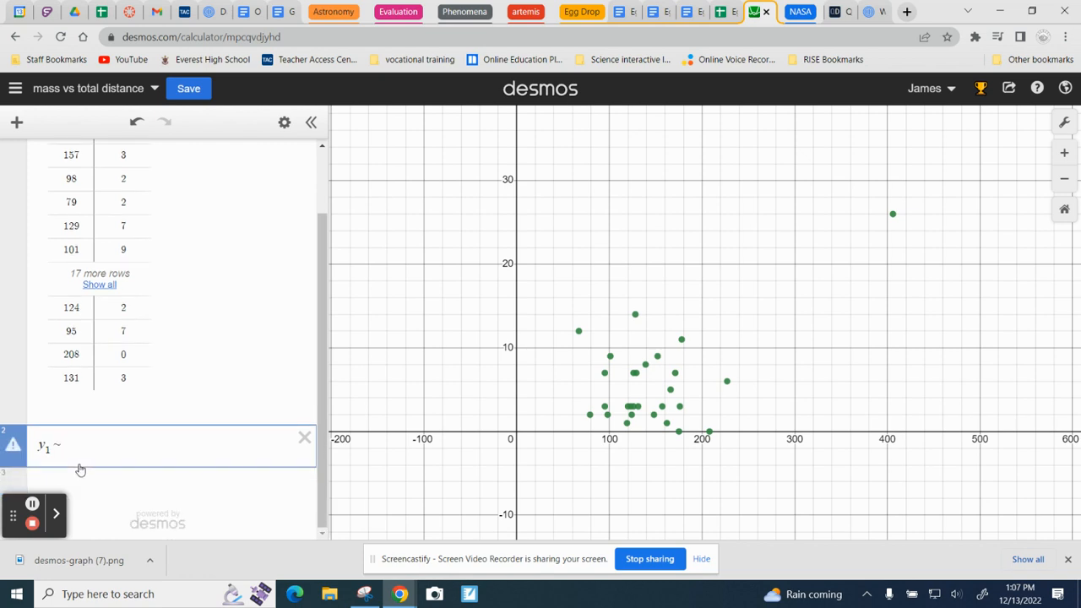
{"action": "type", "text": "mx1 "}
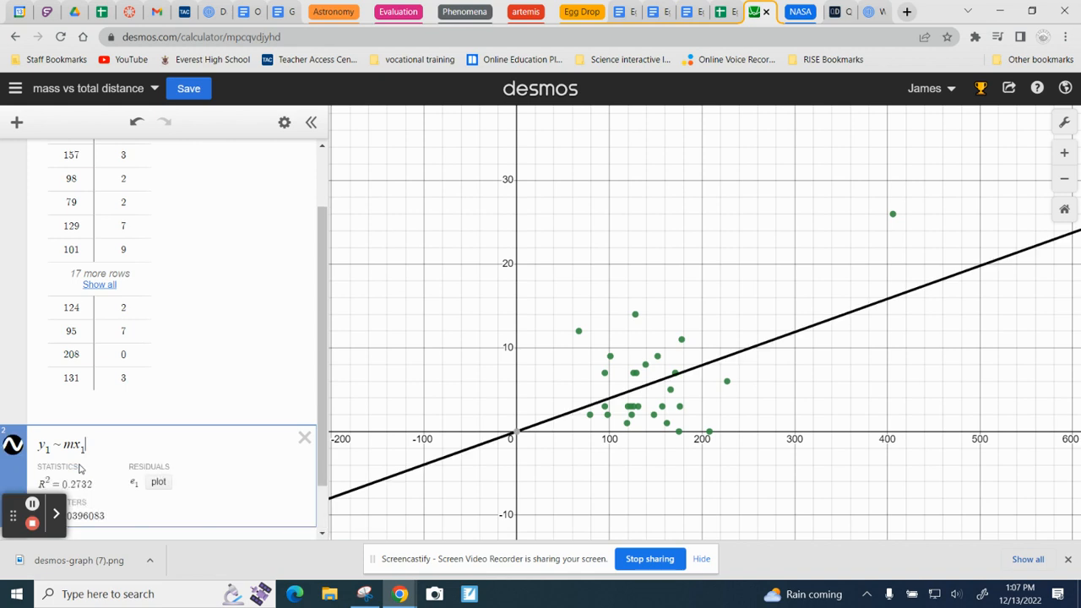
{"action": "type", "text": "+ b"}
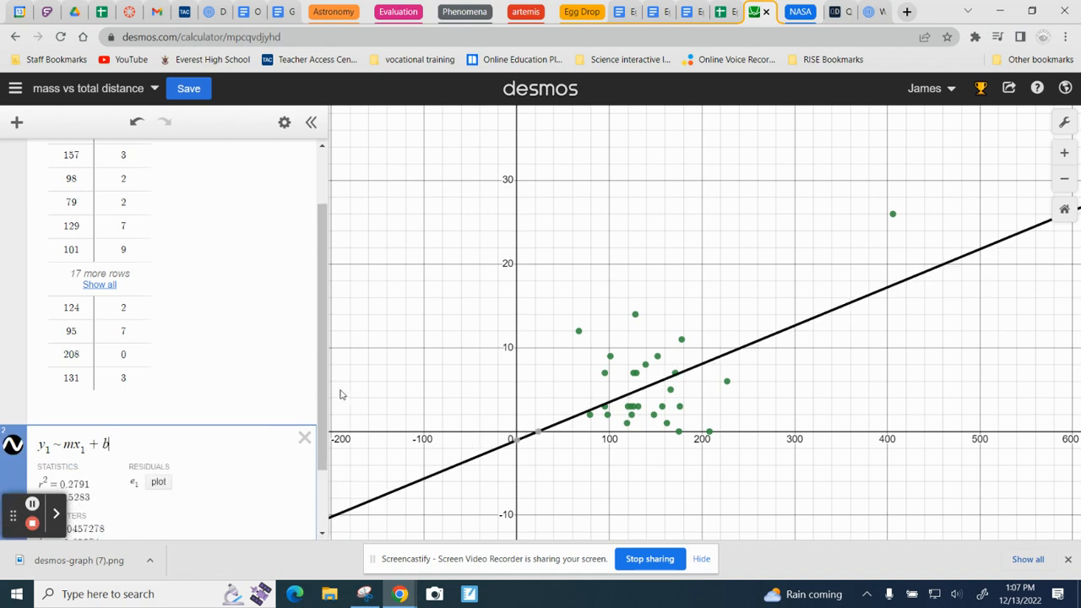
Step: Save the Desmos graph and export it as a Medium Square PNG with thin lines
{"action": "mouse_move", "coordinate": [550, 435]}
{"action": "left_click", "coordinate": [187, 88]}
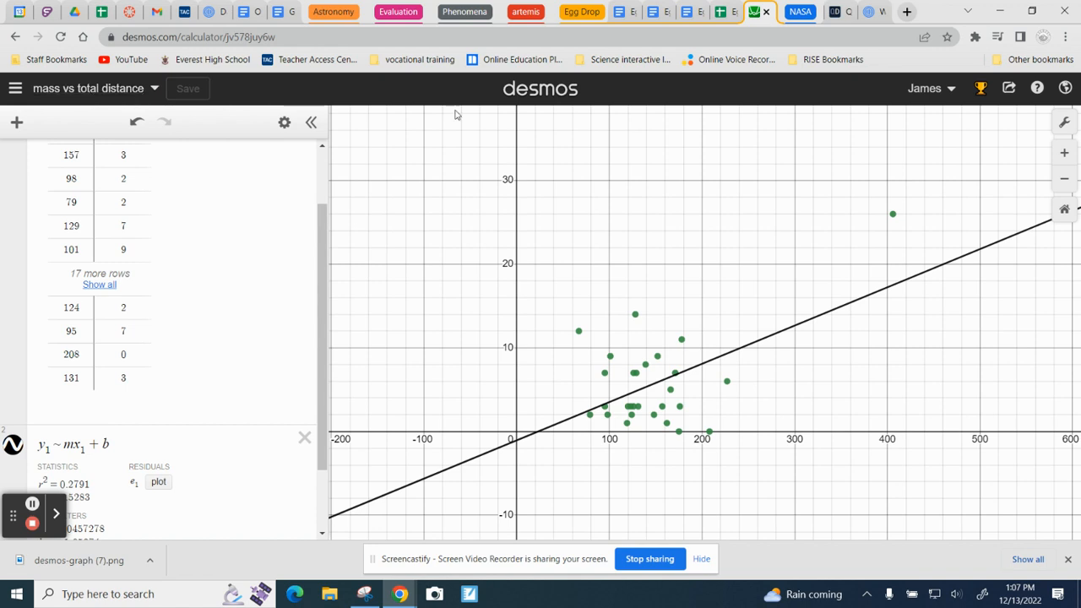
{"action": "left_click", "coordinate": [1007, 89]}
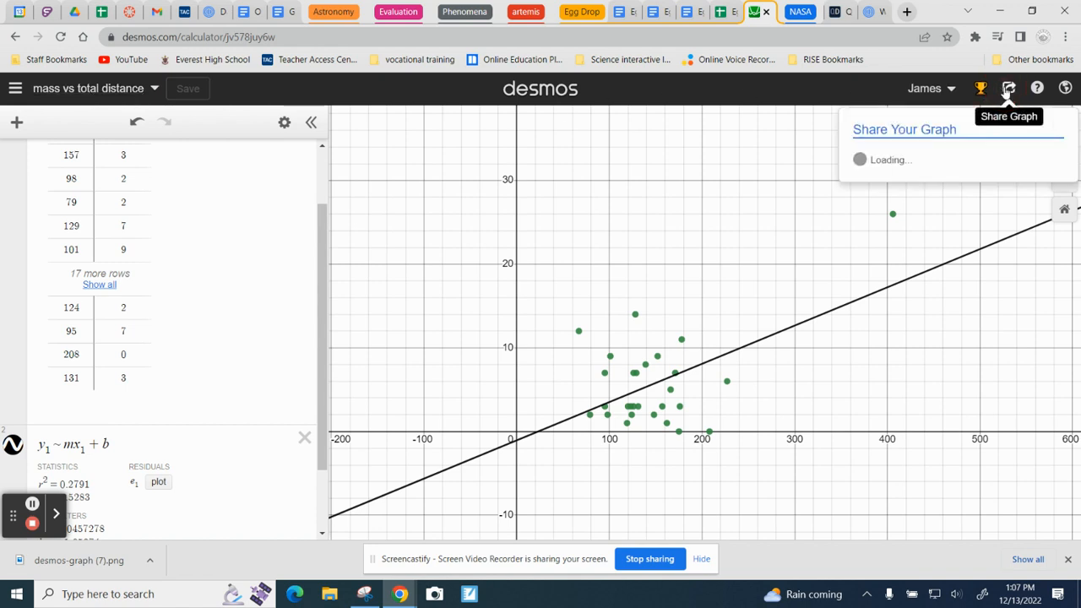
{"action": "left_click", "coordinate": [958, 216]}
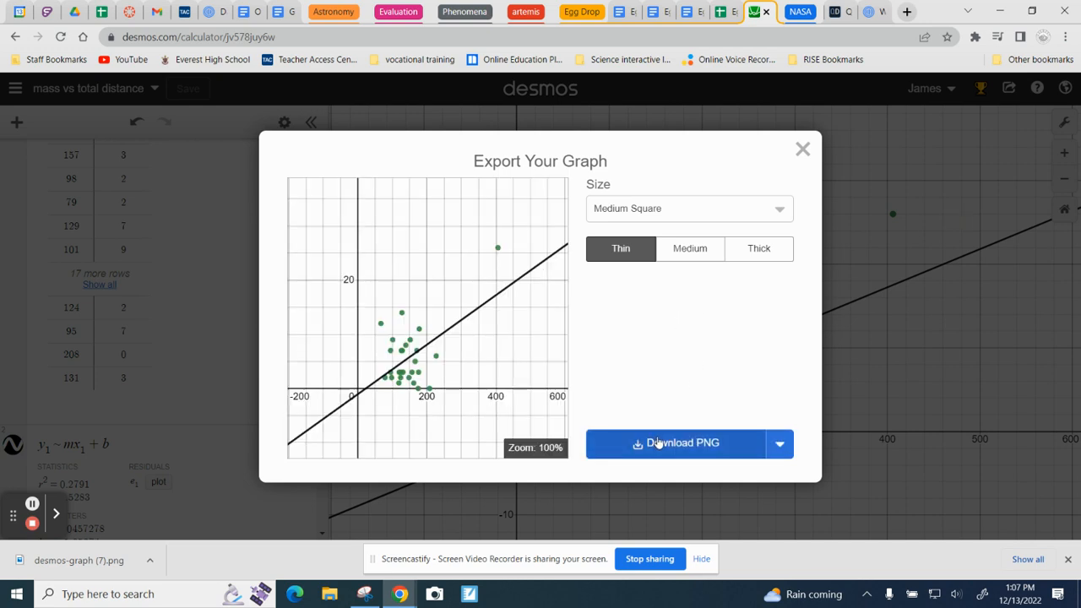
{"action": "left_click", "coordinate": [669, 445]}
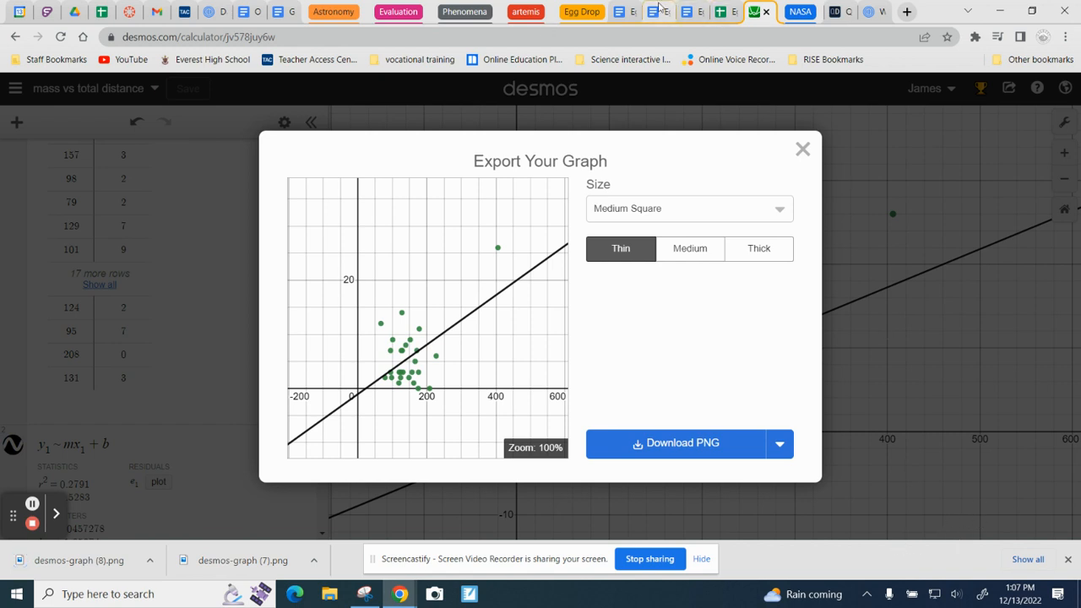
Step: Switch to the Egg Drop - Analysis document and find the scatter plot placeholder for mass vs distance from the target
{"action": "left_click", "coordinate": [622, 12]}
{"action": "scroll", "coordinate": [486, 481], "scroll_direction": "down", "scroll_amount": 2}
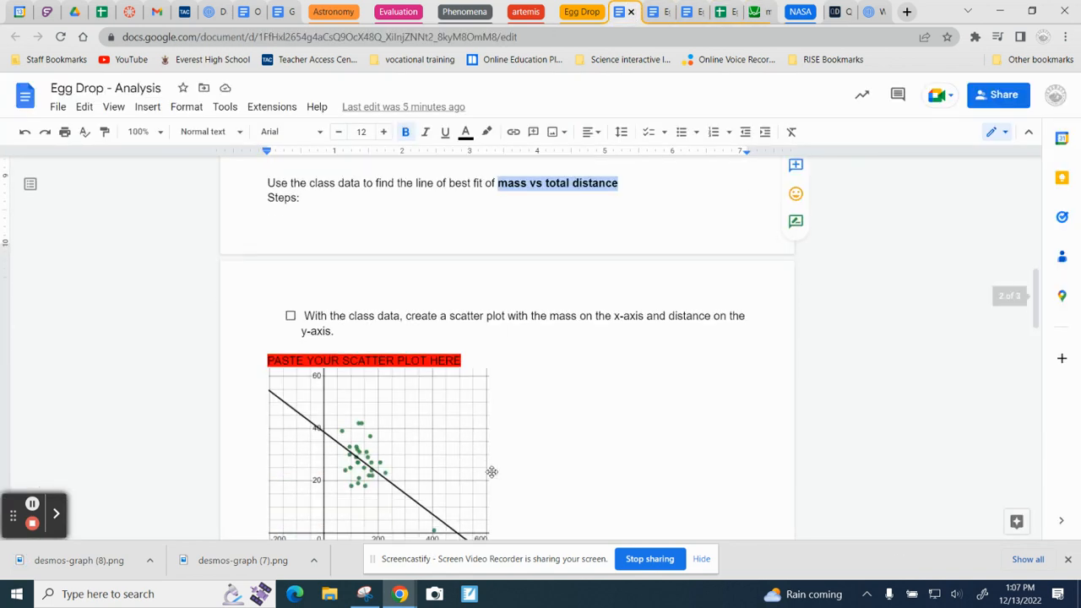
{"action": "scroll", "coordinate": [506, 460], "scroll_direction": "up", "scroll_amount": 1}
{"action": "scroll", "coordinate": [511, 456], "scroll_direction": "down", "scroll_amount": 15}
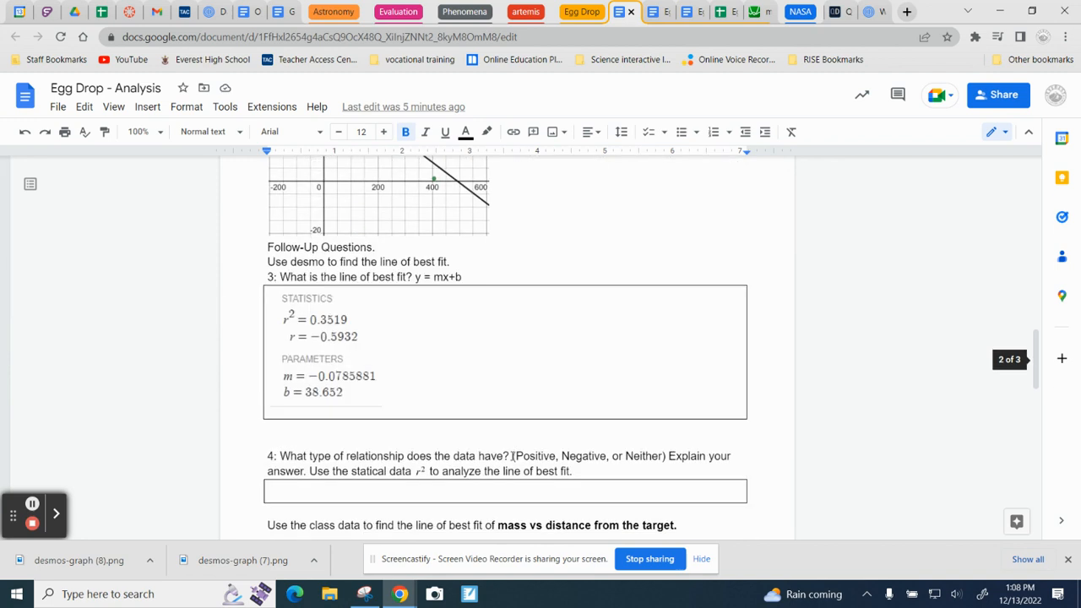
{"action": "scroll", "coordinate": [498, 448], "scroll_direction": "up", "scroll_amount": 12}
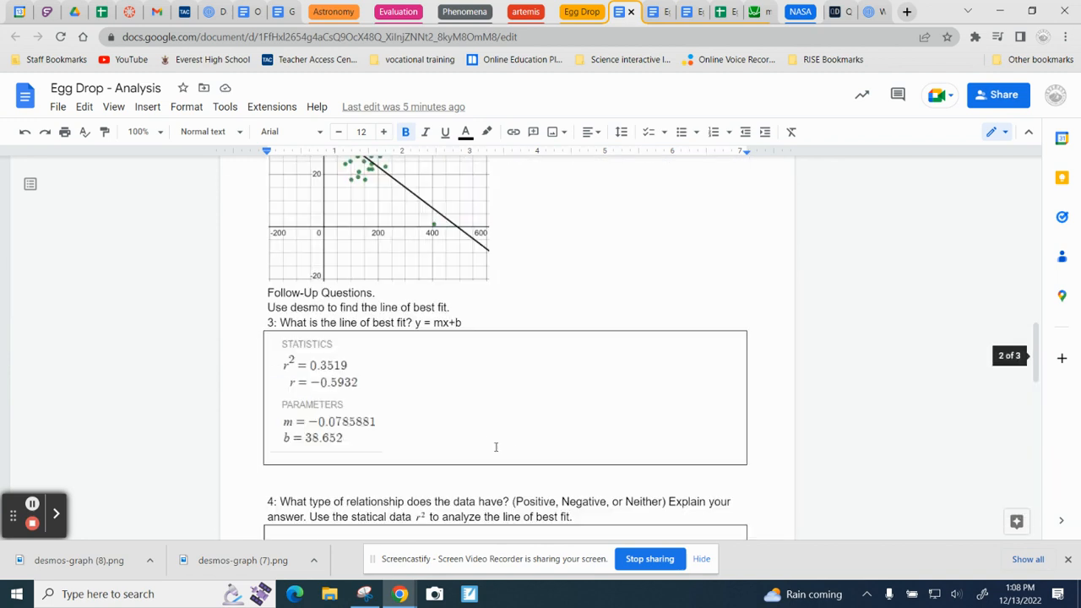
{"action": "scroll", "coordinate": [486, 407], "scroll_direction": "up", "scroll_amount": 4}
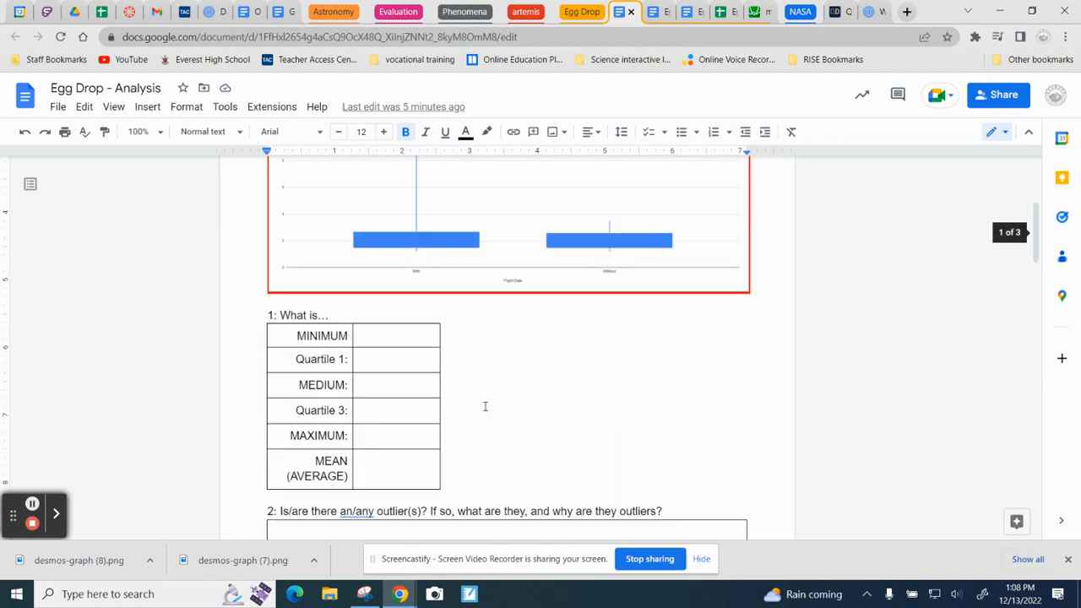
{"action": "scroll", "coordinate": [485, 406], "scroll_direction": "down", "scroll_amount": 10}
{"action": "scroll", "coordinate": [488, 405], "scroll_direction": "down", "scroll_amount": 7}
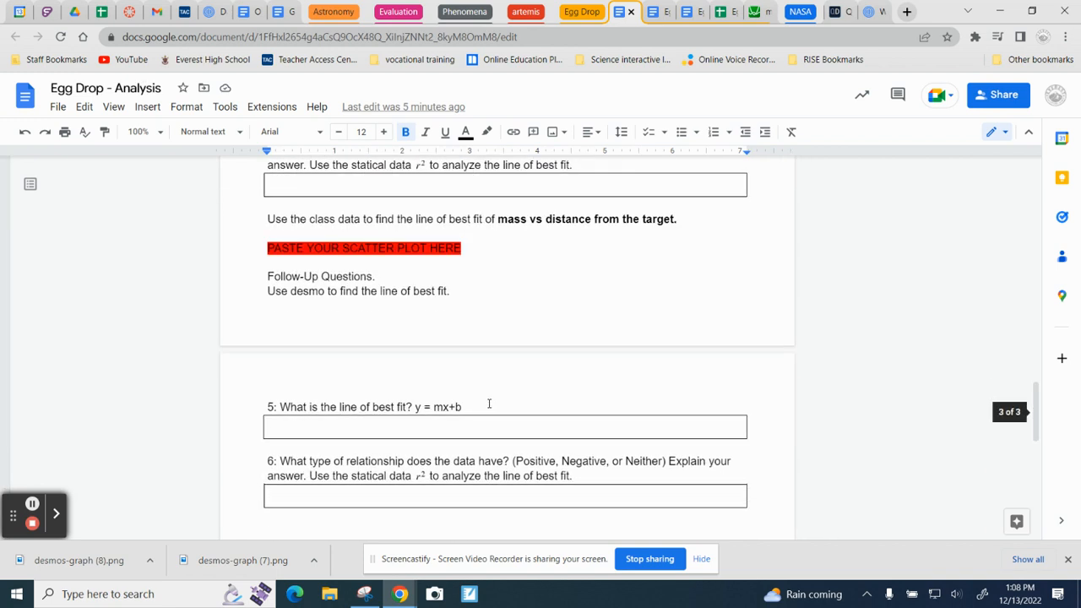
{"action": "scroll", "coordinate": [419, 357], "scroll_direction": "up", "scroll_amount": 3}
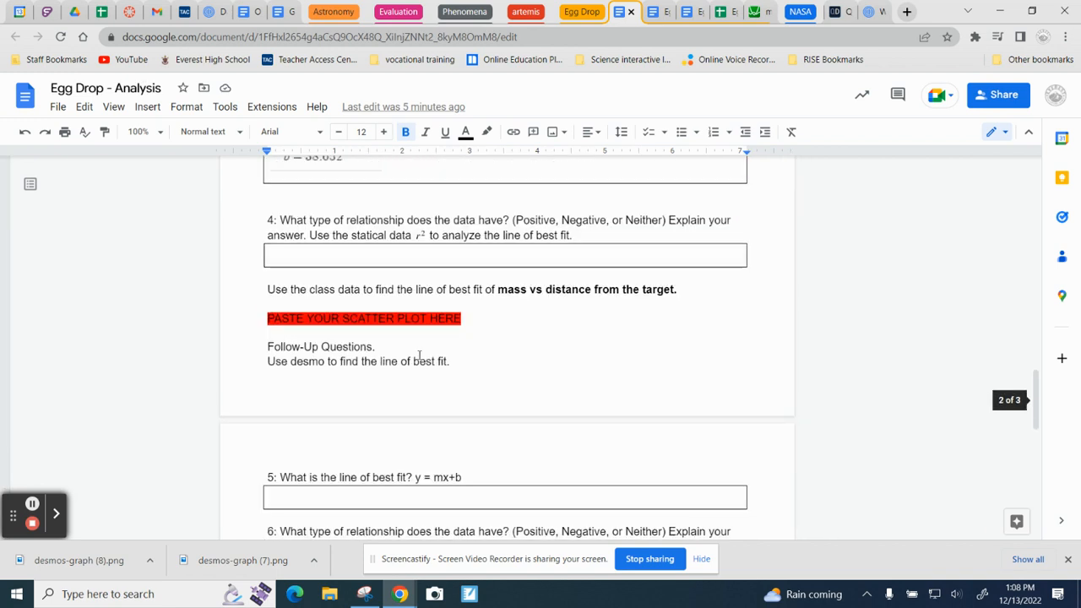
{"action": "left_click", "coordinate": [336, 338]}
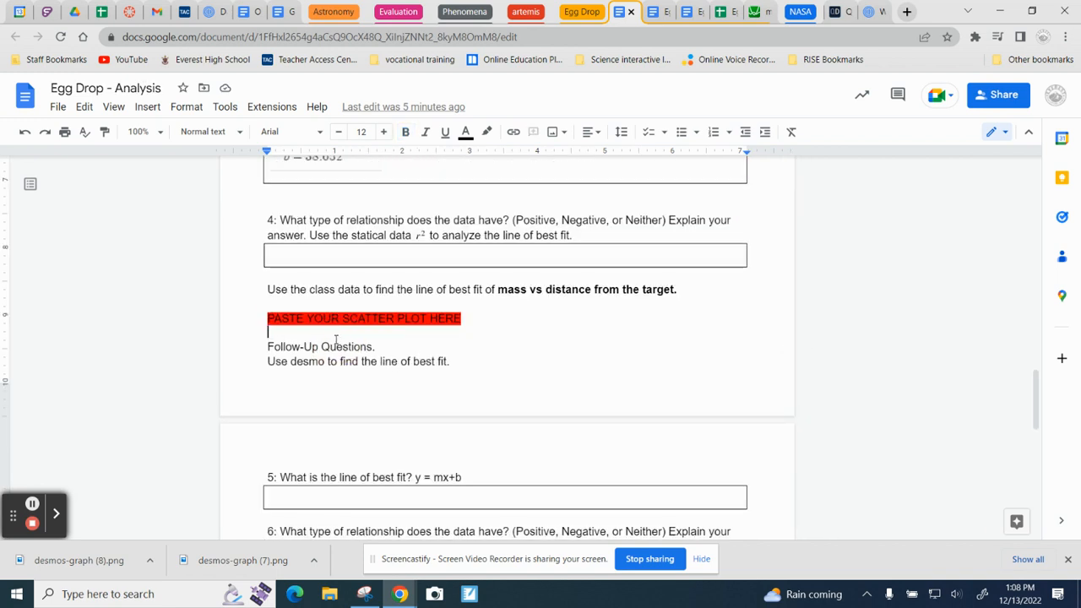
{"action": "key", "text": "ctrl+v"}
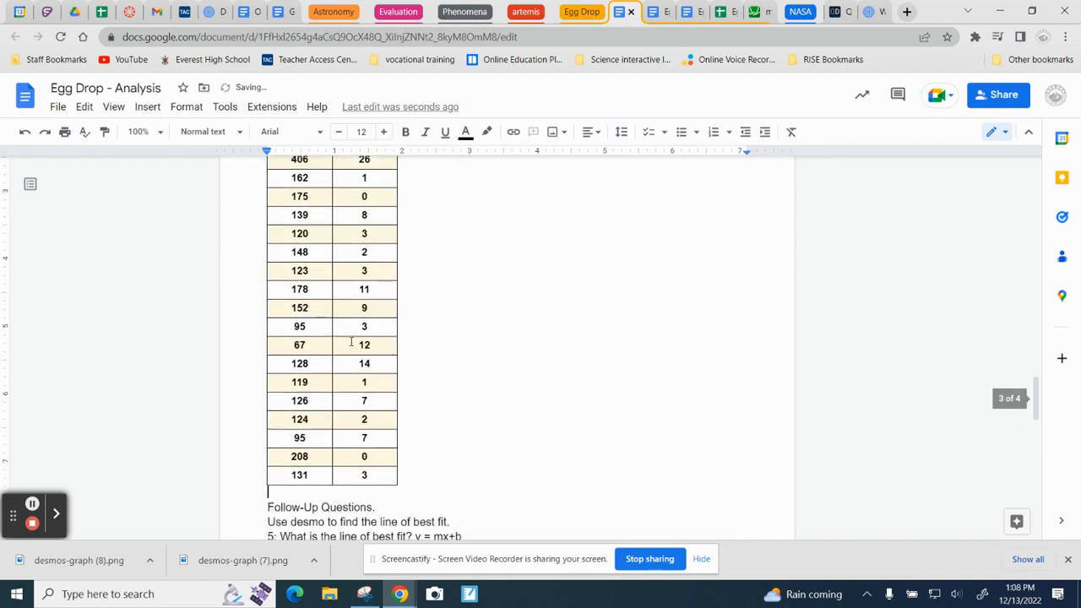
{"action": "left_click", "coordinate": [25, 132]}
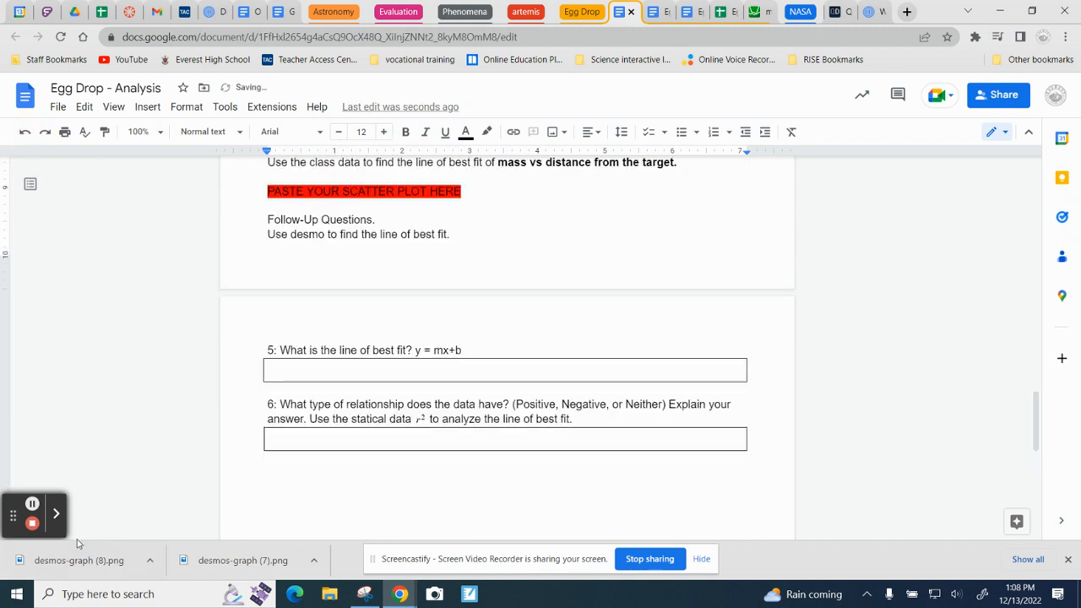
Step: Insert desmos-graph (8).png below the mass vs distance from the target placeholder and shrink it to about 3.3 inches wide
{"action": "left_click_drag", "start_coordinate": [91, 561], "coordinate": [401, 221]}
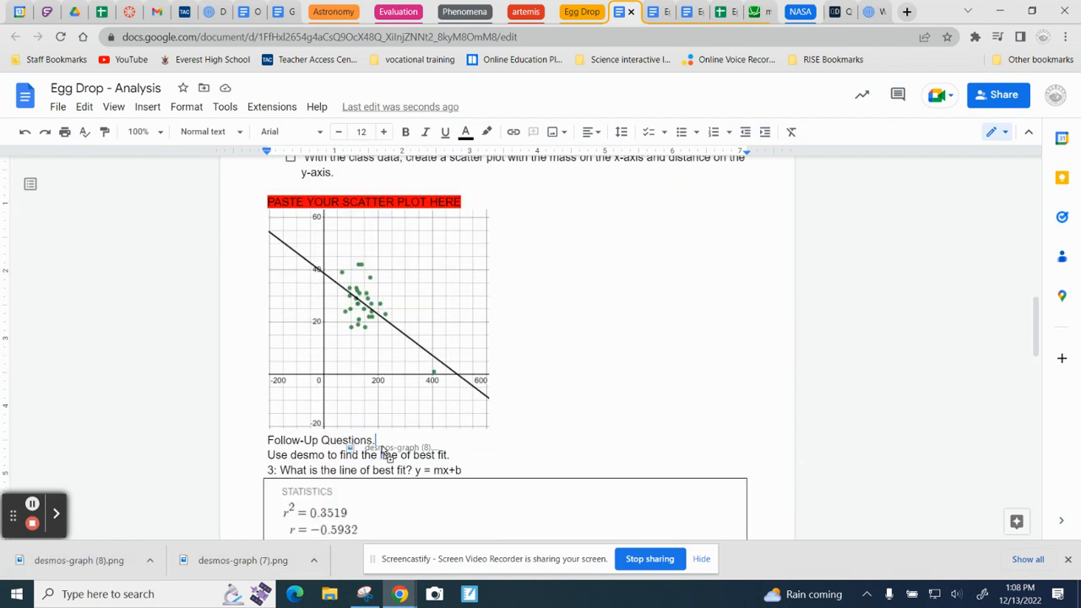
{"action": "left_click_drag", "start_coordinate": [384, 453], "coordinate": [146, 547]}
{"action": "scroll", "coordinate": [389, 481], "scroll_direction": "down", "scroll_amount": 4}
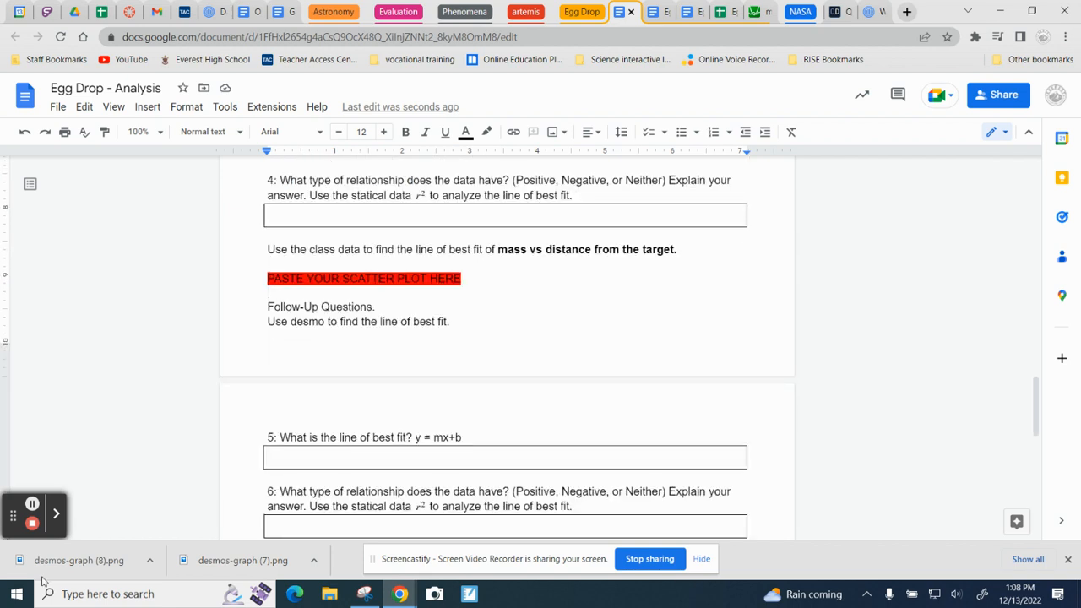
{"action": "left_click_drag", "start_coordinate": [50, 560], "coordinate": [29, 575]}
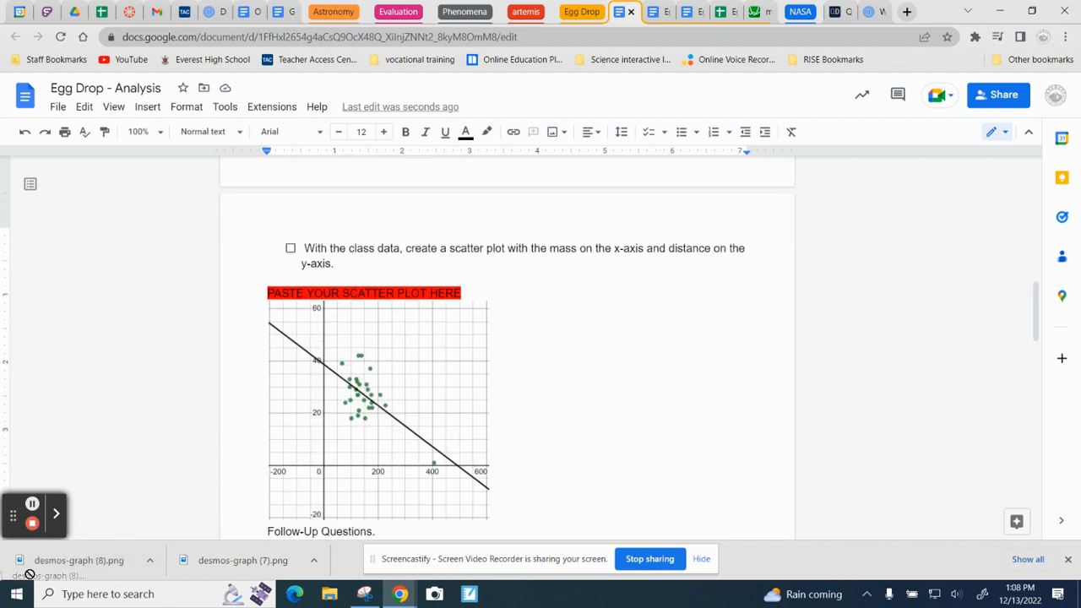
{"action": "scroll", "coordinate": [324, 473], "scroll_direction": "down", "scroll_amount": 10}
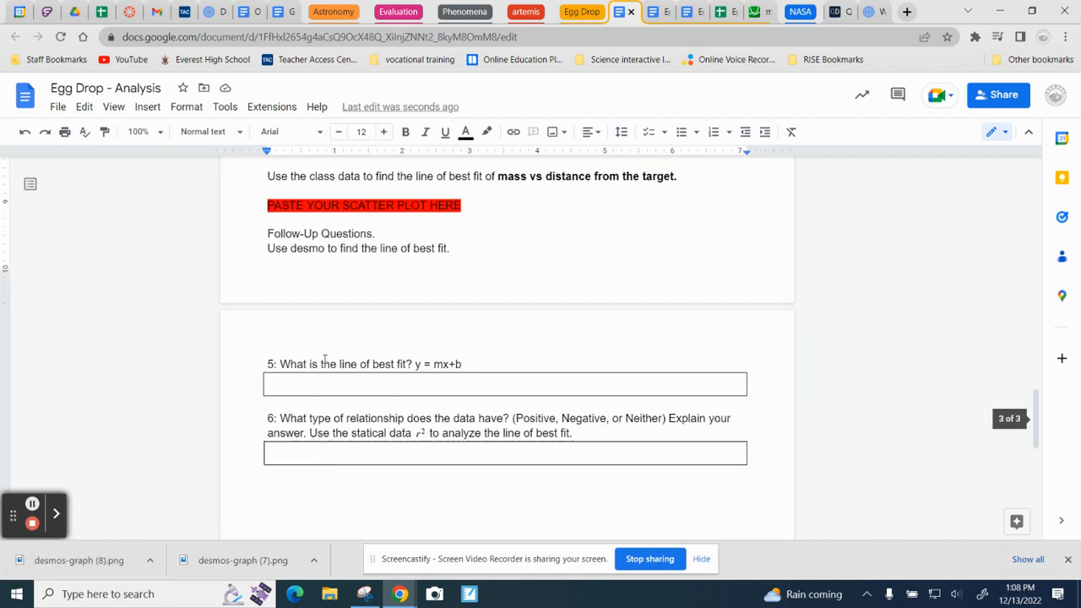
{"action": "left_click_drag", "start_coordinate": [97, 560], "coordinate": [339, 503]}
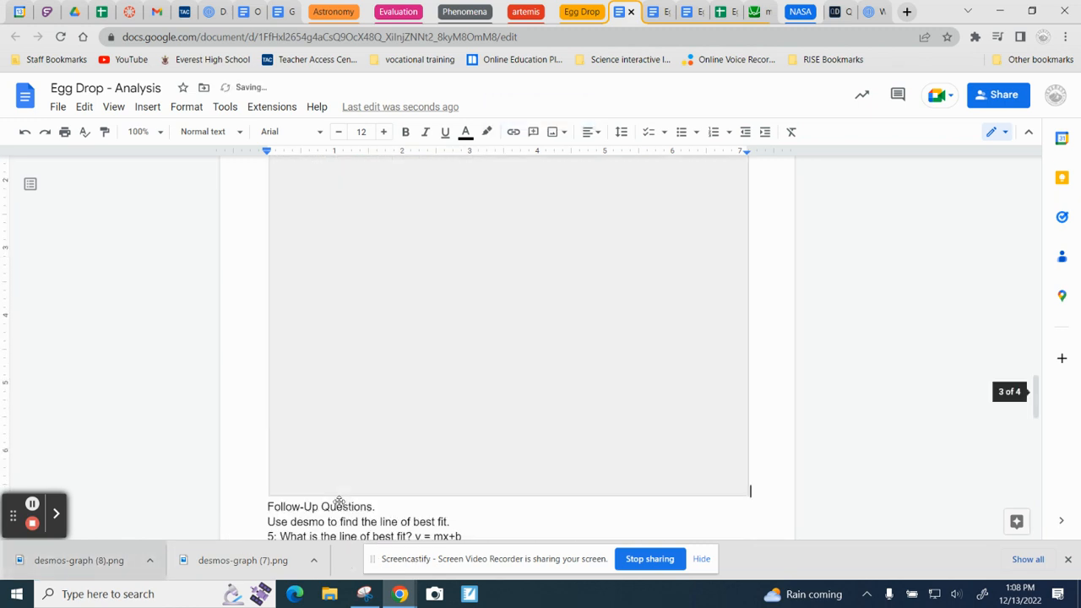
{"action": "left_click_drag", "start_coordinate": [749, 496], "coordinate": [365, 243]}
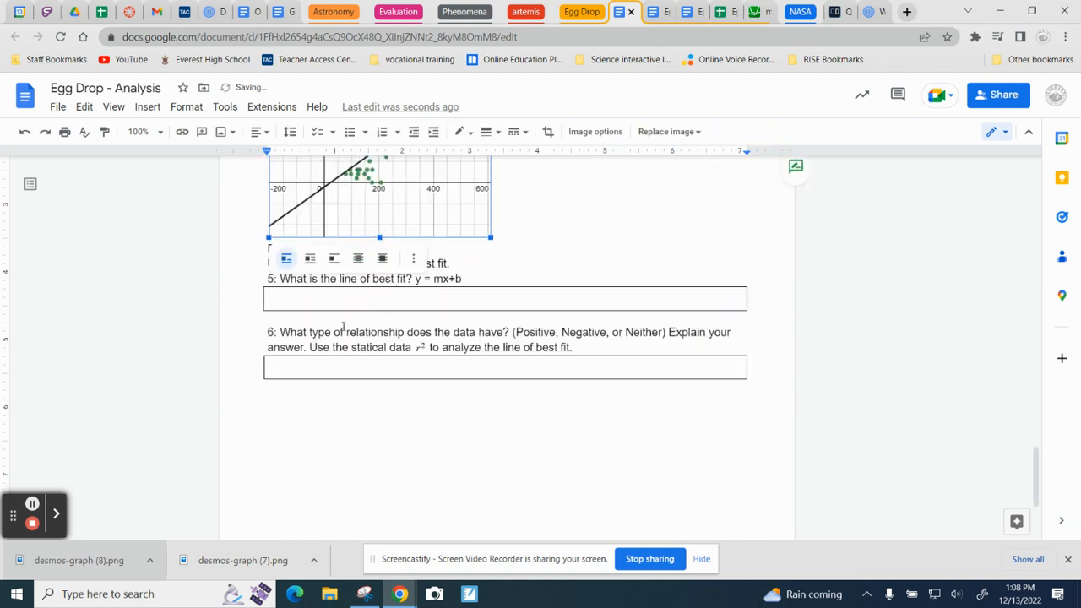
Step: Place the text cursor in the answer box of question 5 and review the statistics image under question 3
{"action": "left_click", "coordinate": [351, 304]}
{"action": "scroll", "coordinate": [355, 304], "scroll_direction": "up", "scroll_amount": 6}
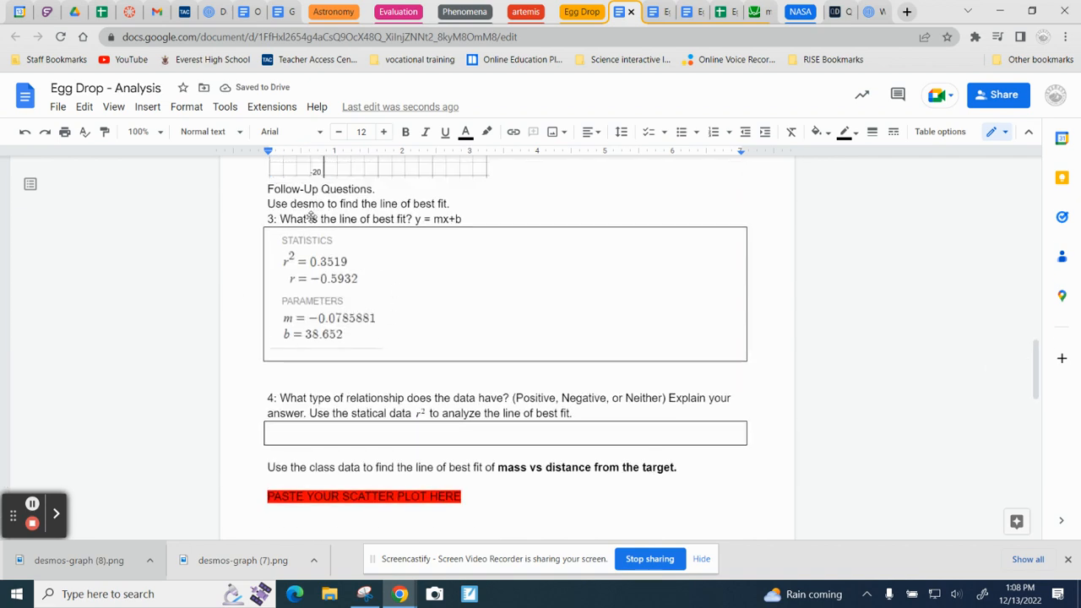
{"action": "scroll", "coordinate": [448, 473], "scroll_direction": "down", "scroll_amount": 8}
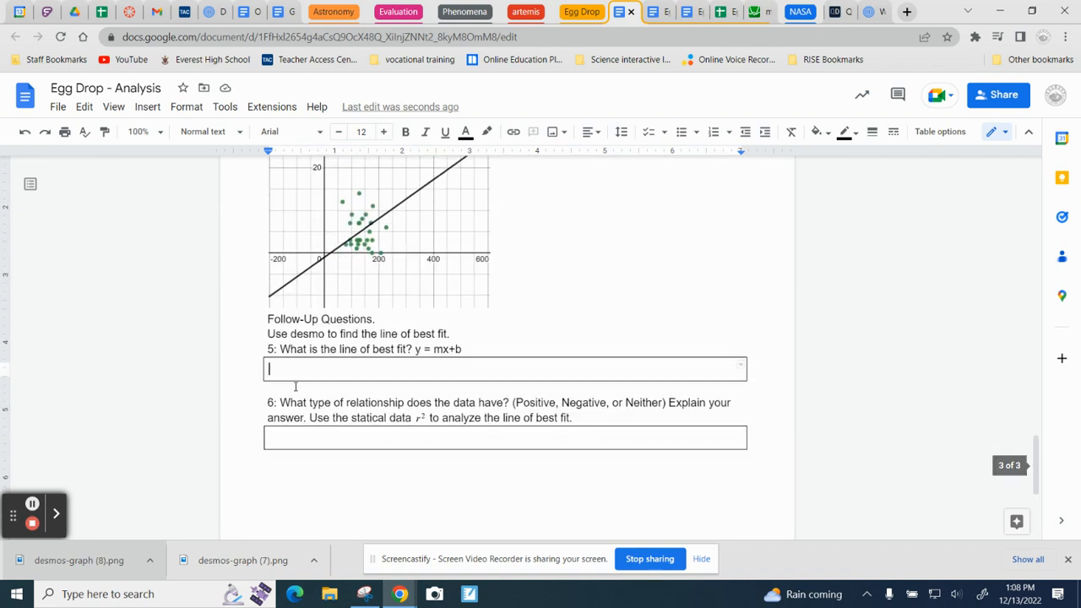
Step: Return to Desmos, close the export dialog, and capture the regression's statistics and parameters with Snipping Tool
{"action": "left_click", "coordinate": [760, 12]}
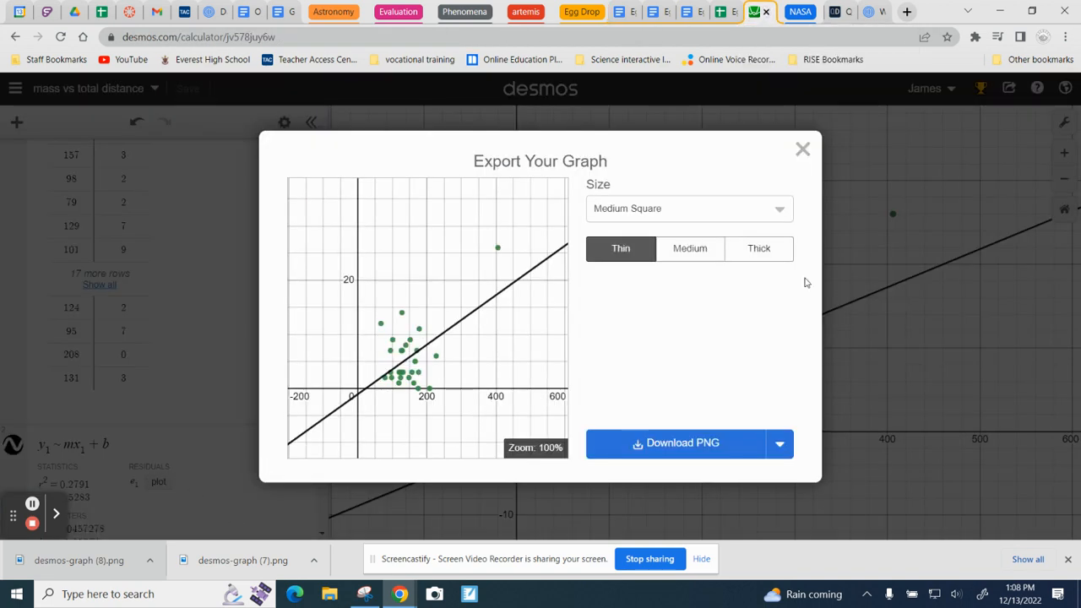
{"action": "left_click", "coordinate": [802, 150]}
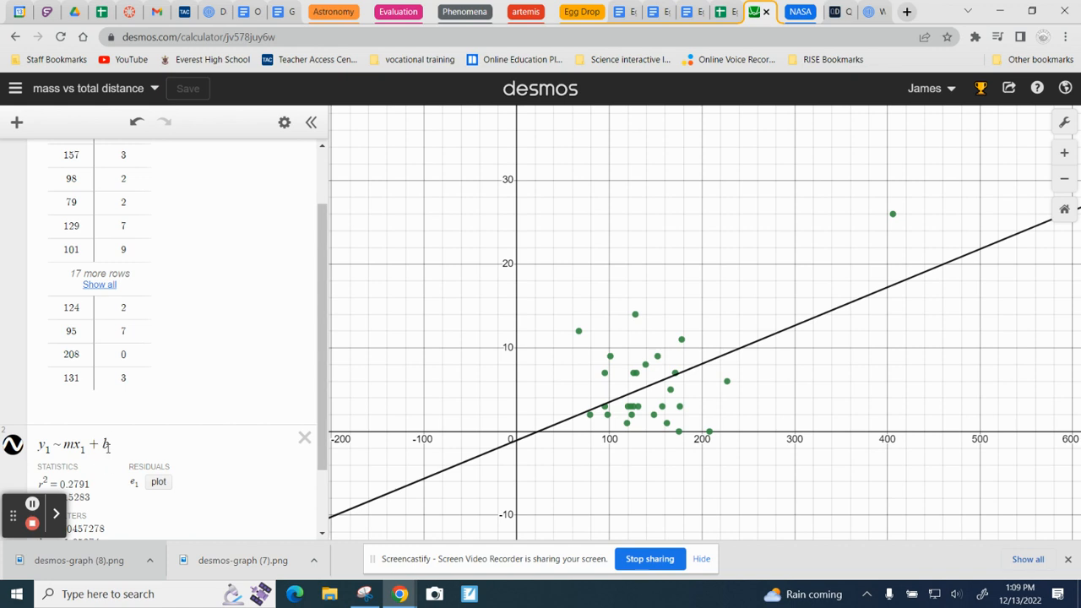
{"action": "scroll", "coordinate": [106, 443], "scroll_direction": "down", "scroll_amount": 2}
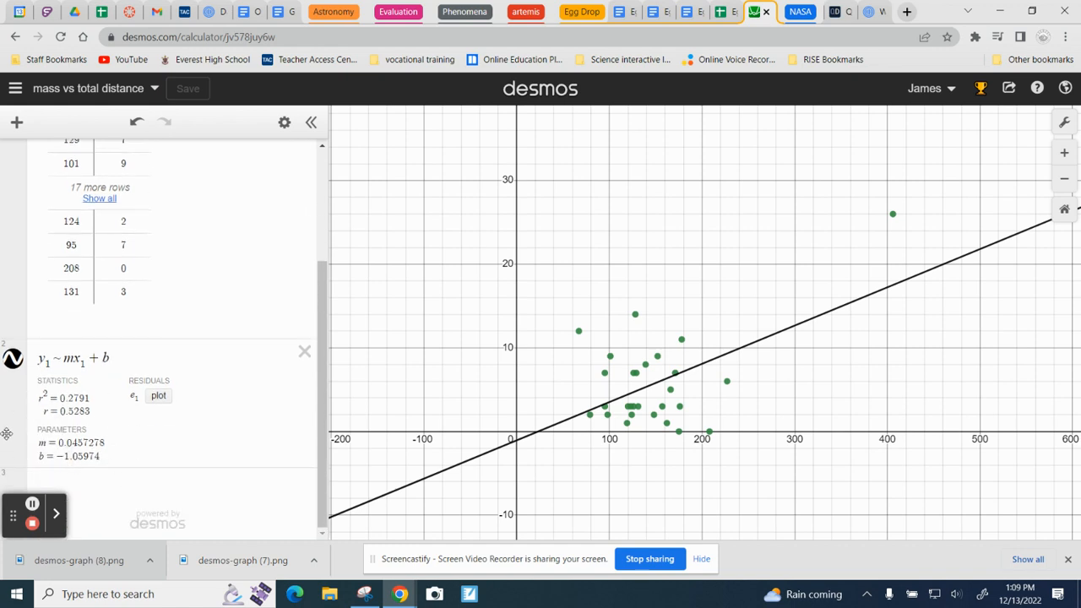
{"action": "left_click", "coordinate": [365, 594]}
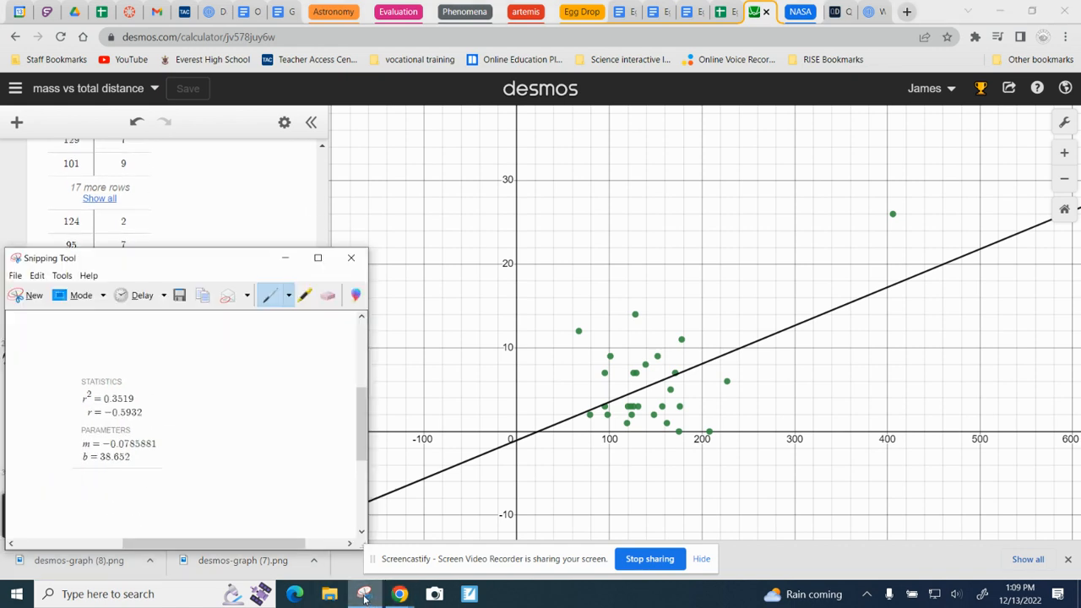
{"action": "left_click", "coordinate": [33, 297]}
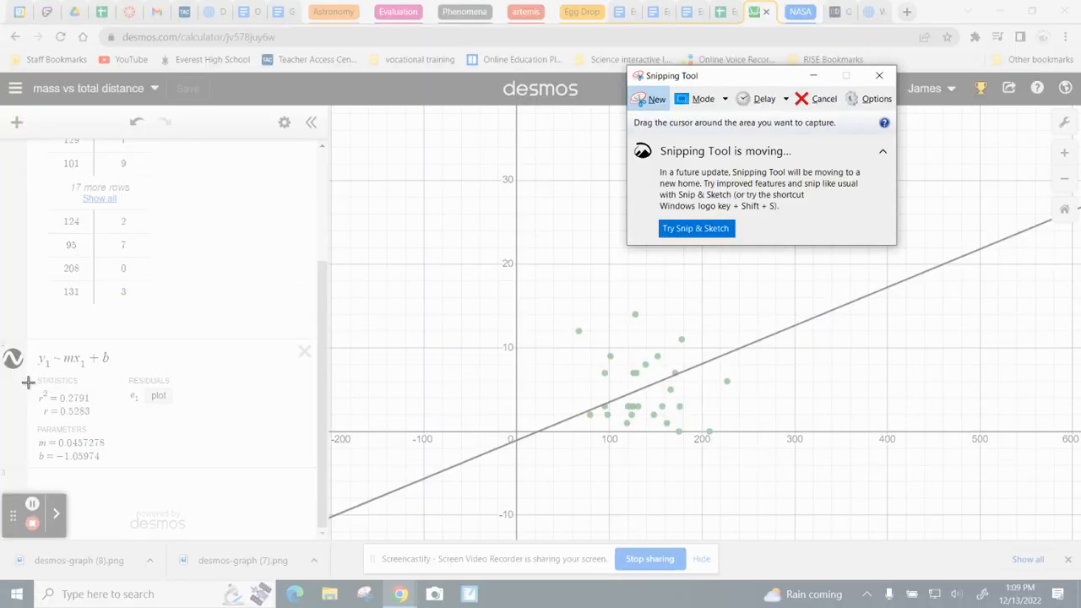
{"action": "left_click_drag", "start_coordinate": [28, 383], "coordinate": [112, 473]}
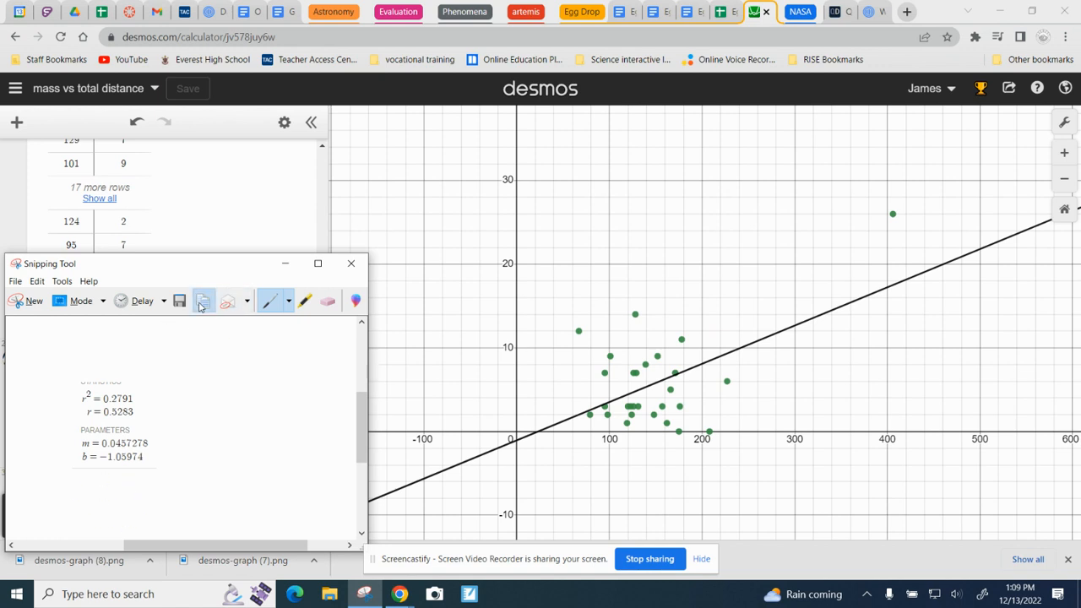
Step: Switch to the Egg Drop - Analysis document and paste the captured regression statistics into the answer box of question 5
{"action": "left_click", "coordinate": [630, 13]}
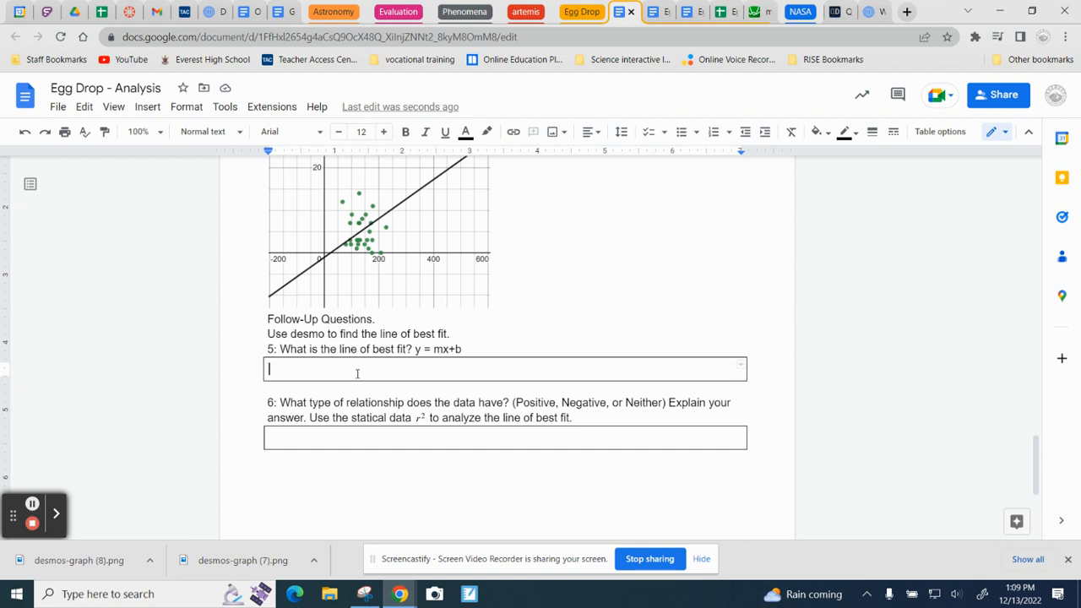
{"action": "key", "text": "ctrl+v"}
{"action": "scroll", "coordinate": [409, 422], "scroll_direction": "down", "scroll_amount": 2}
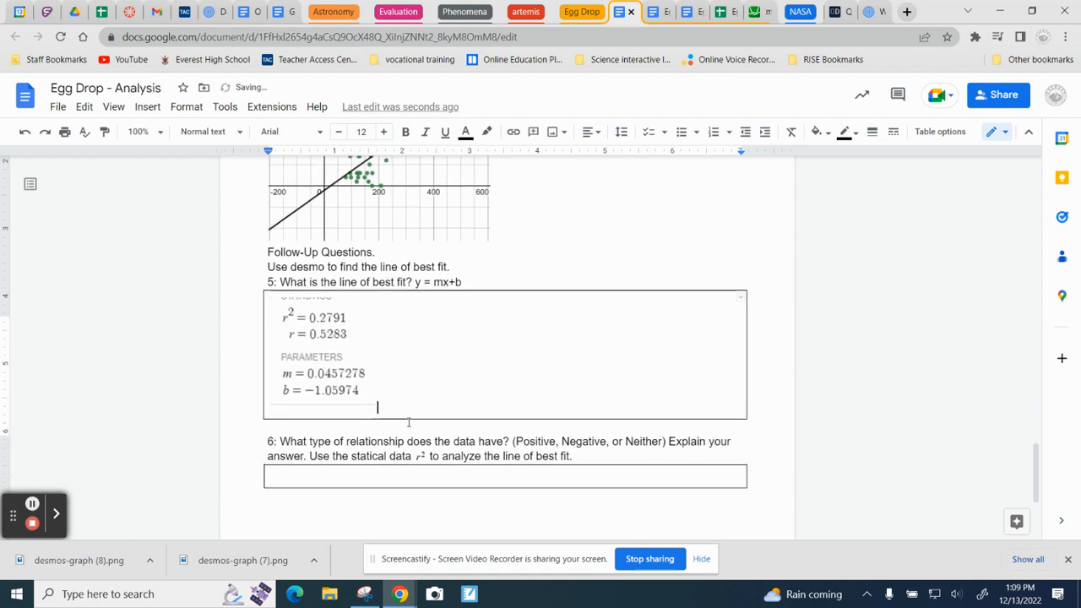
Step: Place the text cursor in question 6's answer box and examine the scatter plot and statistics images needed to answer the relationship question
{"action": "double_click", "coordinate": [441, 400]}
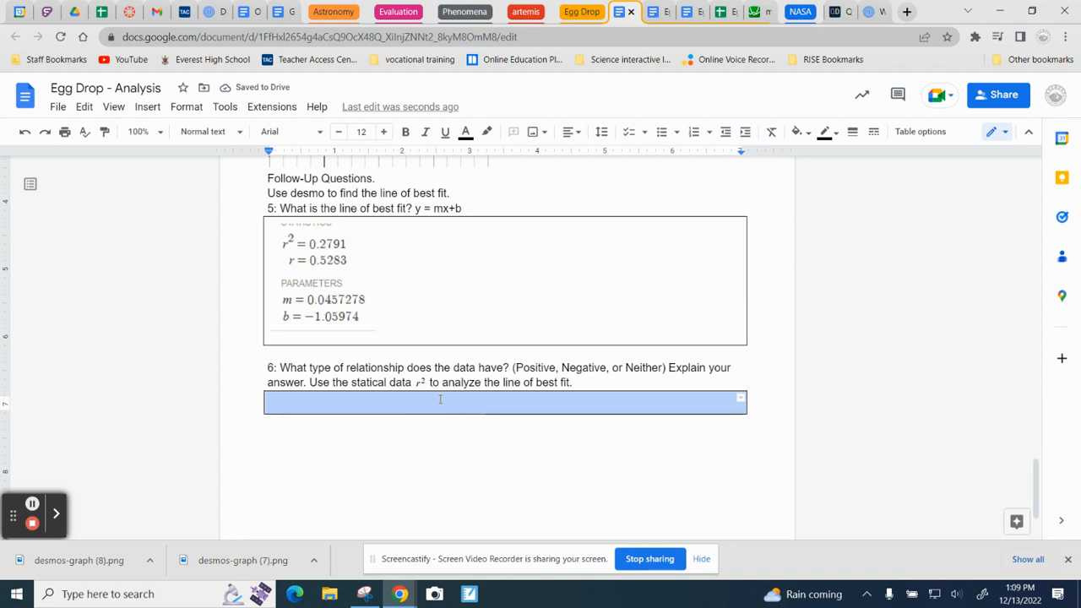
{"action": "left_click", "coordinate": [440, 400]}
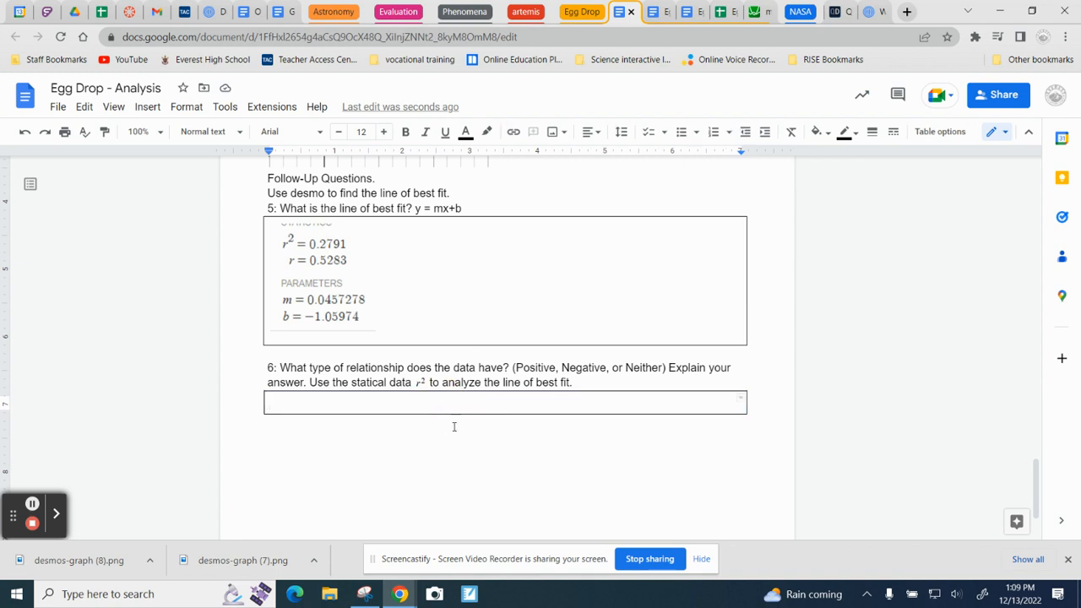
{"action": "scroll", "coordinate": [404, 328], "scroll_direction": "up", "scroll_amount": 4}
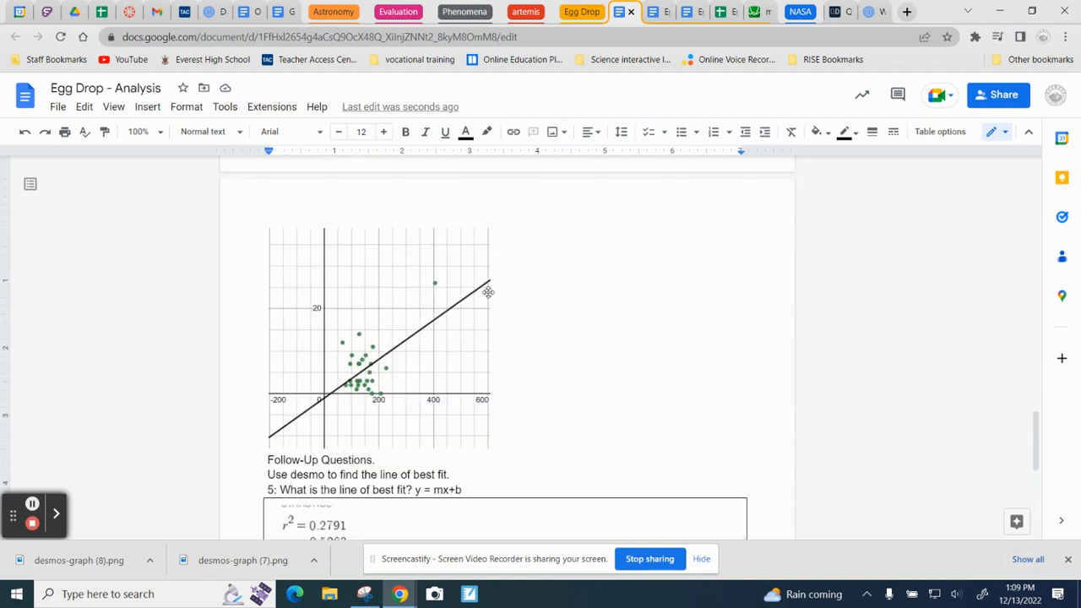
{"action": "scroll", "coordinate": [391, 360], "scroll_direction": "down", "scroll_amount": 4}
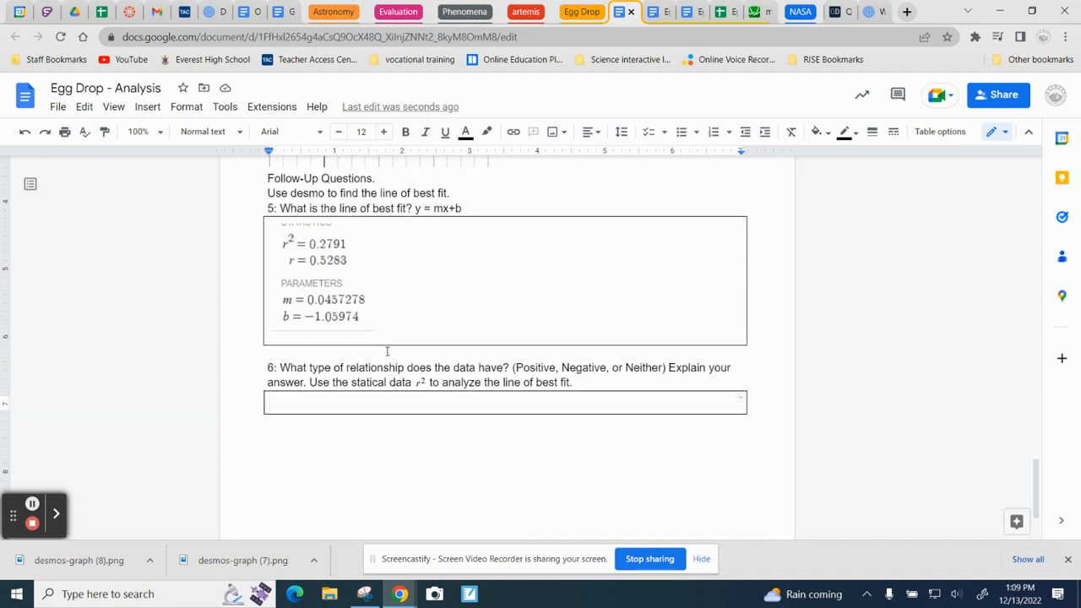
{"action": "scroll", "coordinate": [384, 353], "scroll_direction": "down", "scroll_amount": 1}
{"action": "left_click", "coordinate": [311, 332]}
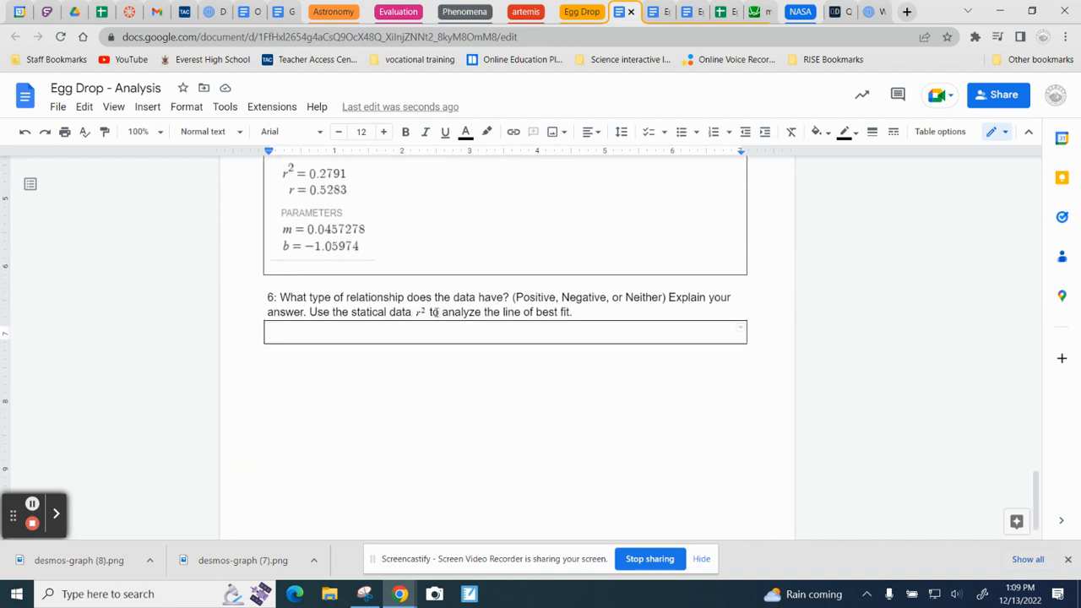
{"action": "scroll", "coordinate": [429, 312], "scroll_direction": "up", "scroll_amount": 1}
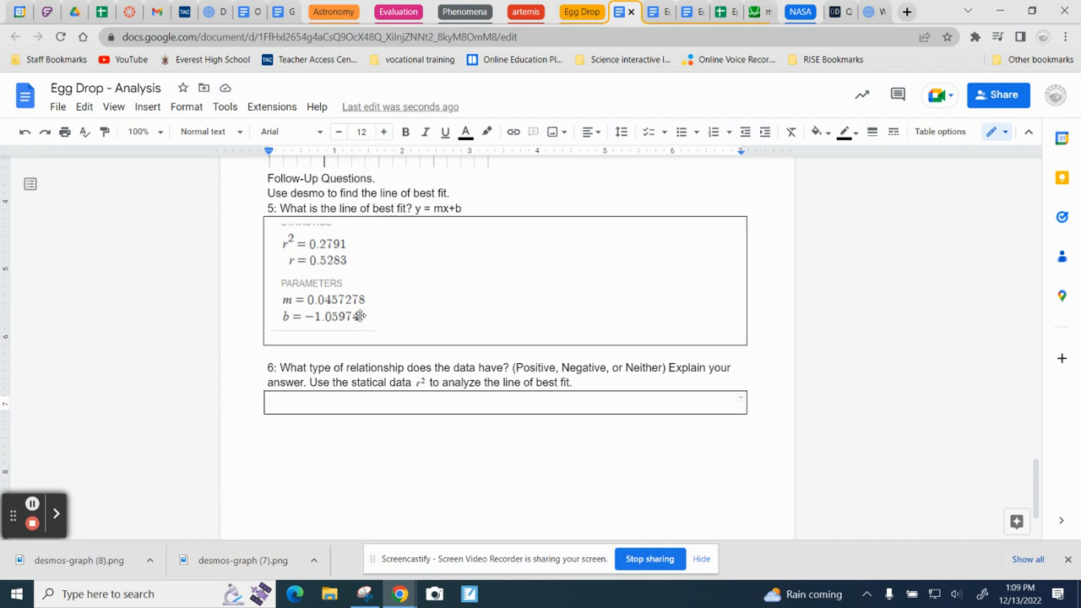
{"action": "left_click", "coordinate": [338, 245]}
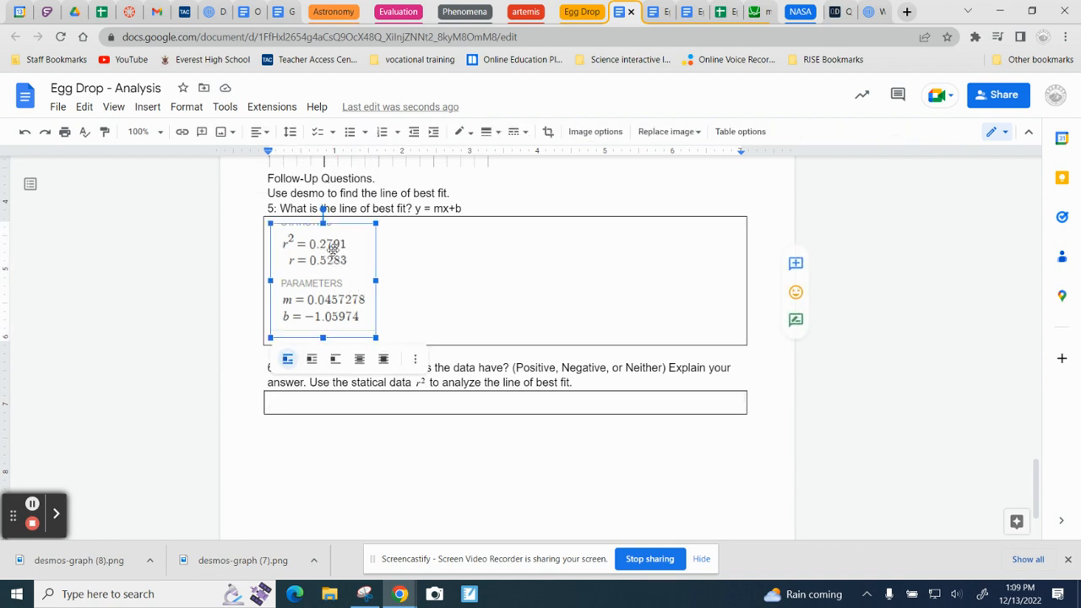
{"action": "scroll", "coordinate": [520, 420], "scroll_direction": "up", "scroll_amount": 7}
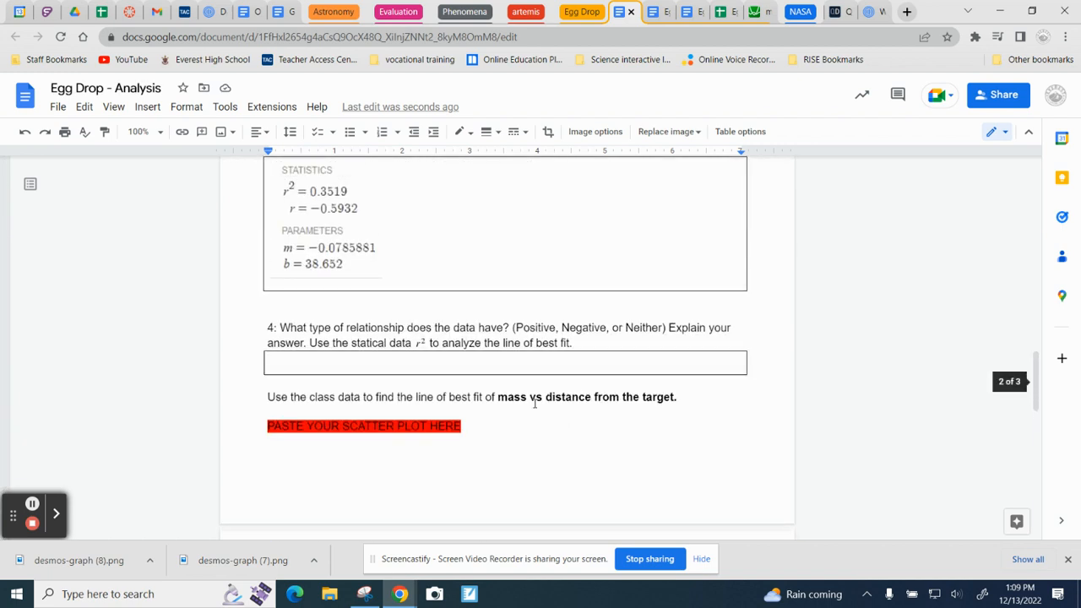
{"action": "scroll", "coordinate": [573, 401], "scroll_direction": "down", "scroll_amount": 3}
{"action": "scroll", "coordinate": [576, 407], "scroll_direction": "down", "scroll_amount": 5}
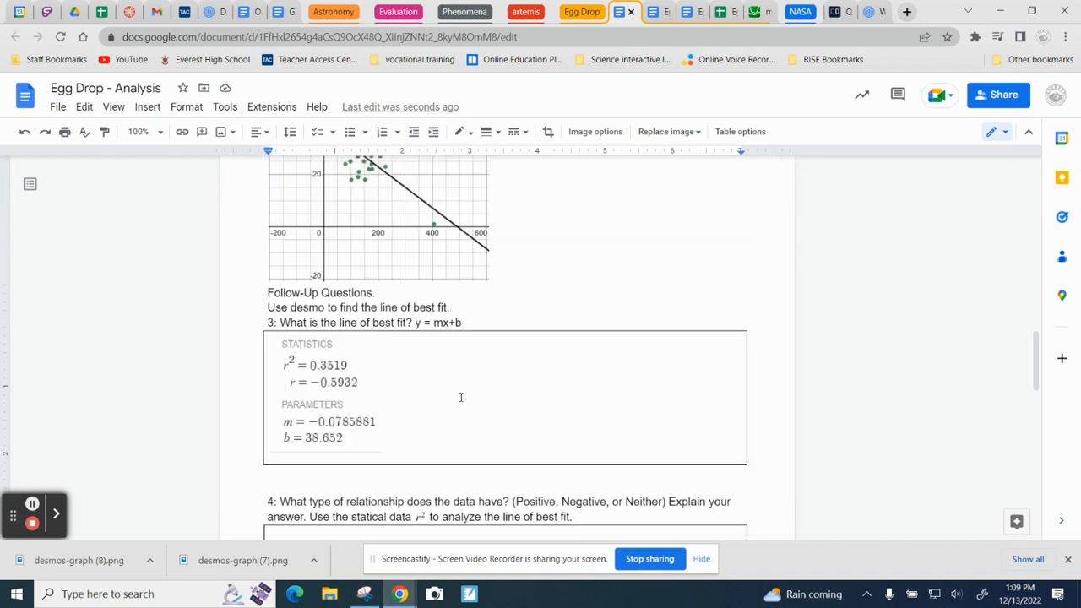
Step: Return to the start of the Analysis document and close the mass vs total distance graph in Desmos
{"action": "scroll", "coordinate": [461, 397], "scroll_direction": "up", "scroll_amount": 10}
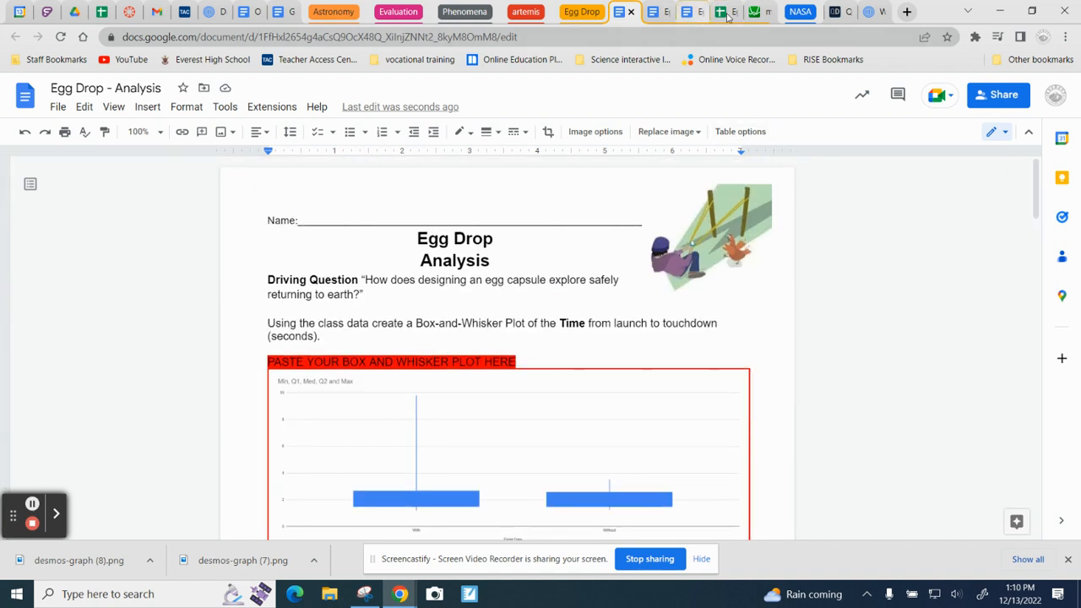
{"action": "left_click", "coordinate": [772, 13]}
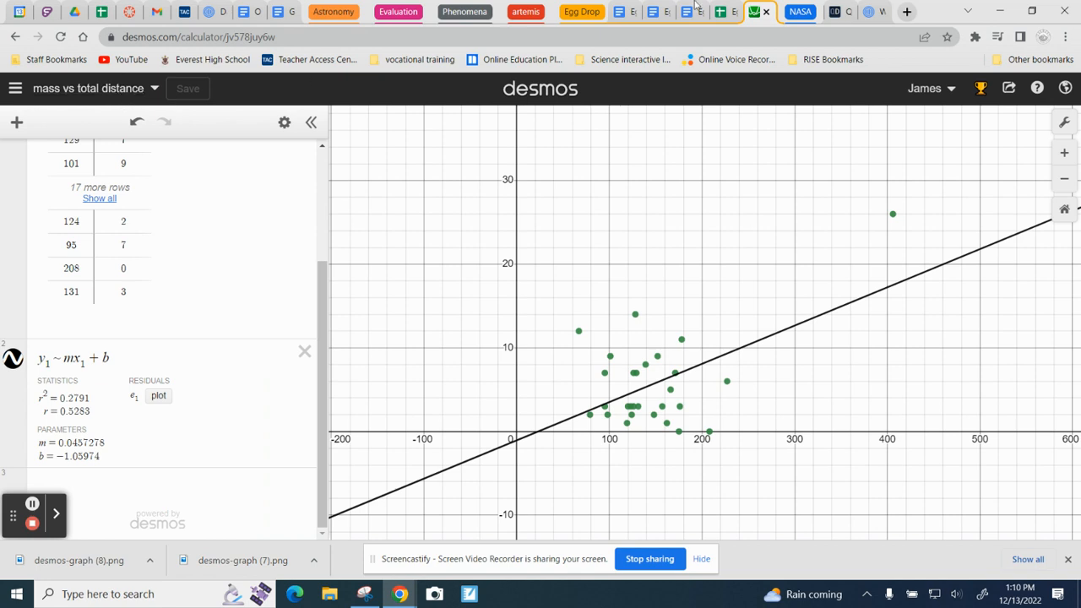
{"action": "left_click", "coordinate": [766, 12]}
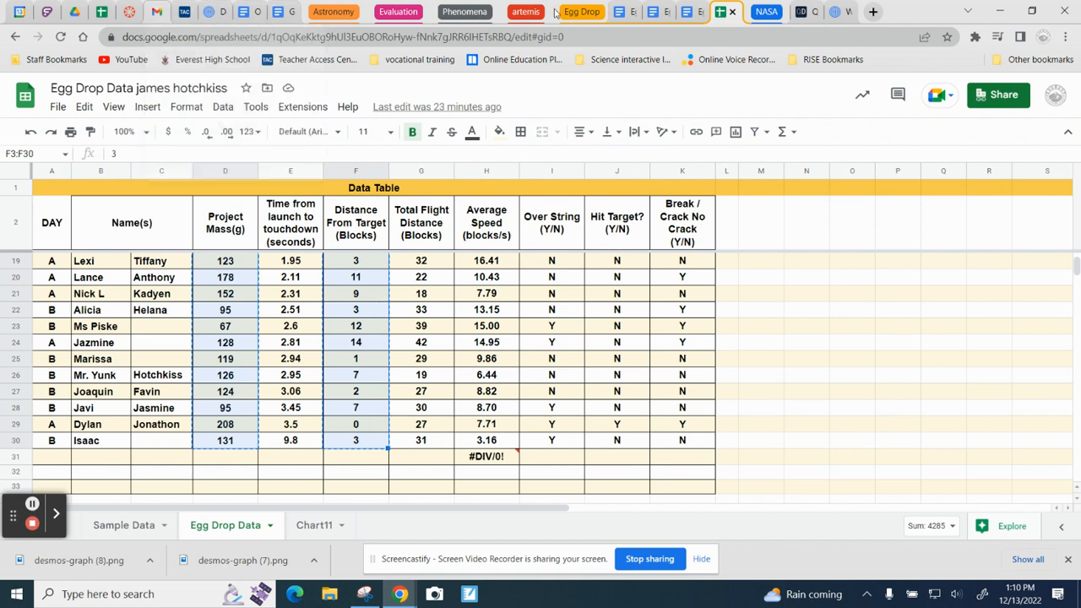
Step: Switch to the Egg Drop - Pre-Post Questions document and read through its pre-assessment and post-assessment questions
{"action": "left_click", "coordinate": [661, 12]}
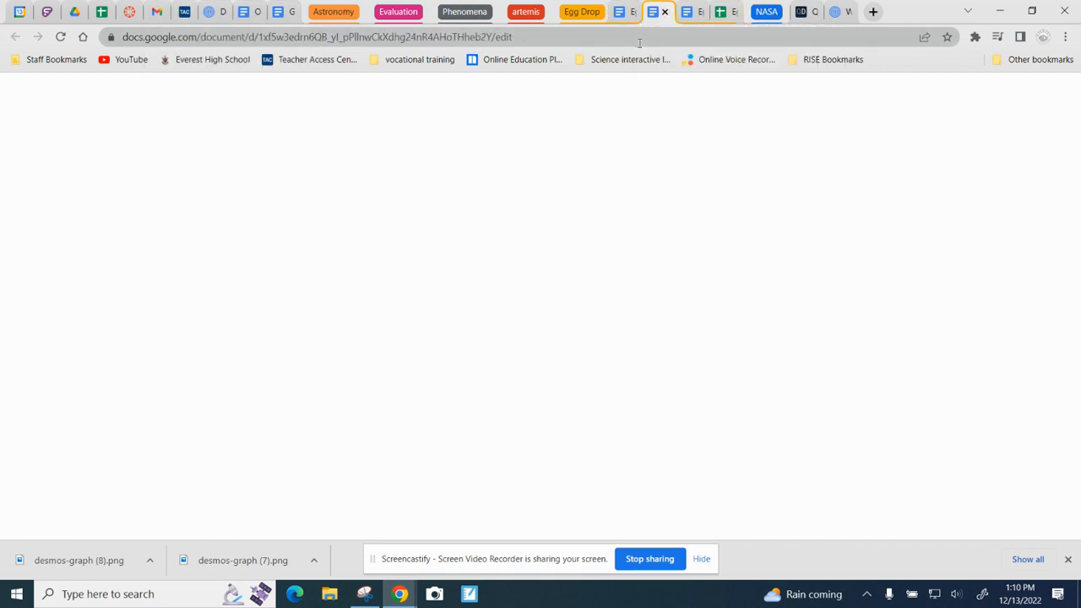
{"action": "scroll", "coordinate": [405, 293], "scroll_direction": "down", "scroll_amount": 3}
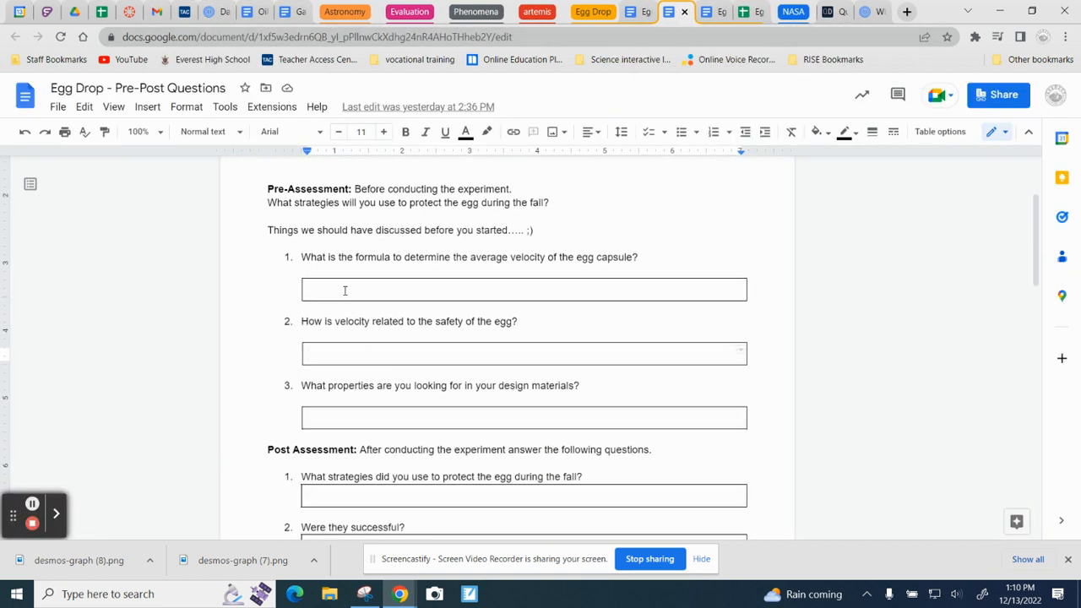
{"action": "scroll", "coordinate": [352, 297], "scroll_direction": "down", "scroll_amount": 7}
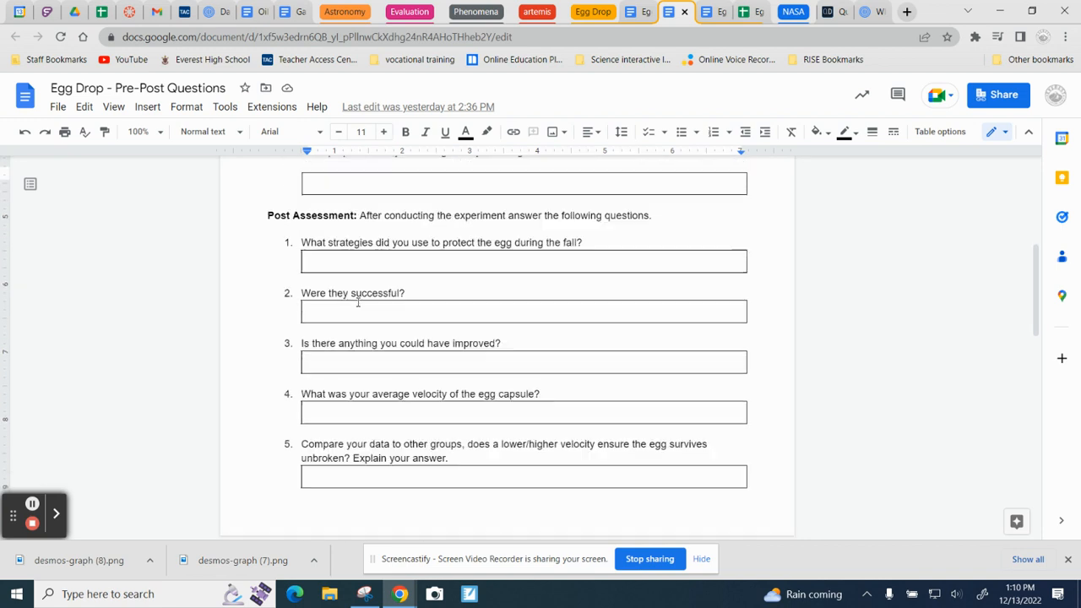
{"action": "scroll", "coordinate": [358, 302], "scroll_direction": "up", "scroll_amount": 4}
{"action": "scroll", "coordinate": [360, 304], "scroll_direction": "down", "scroll_amount": 5}
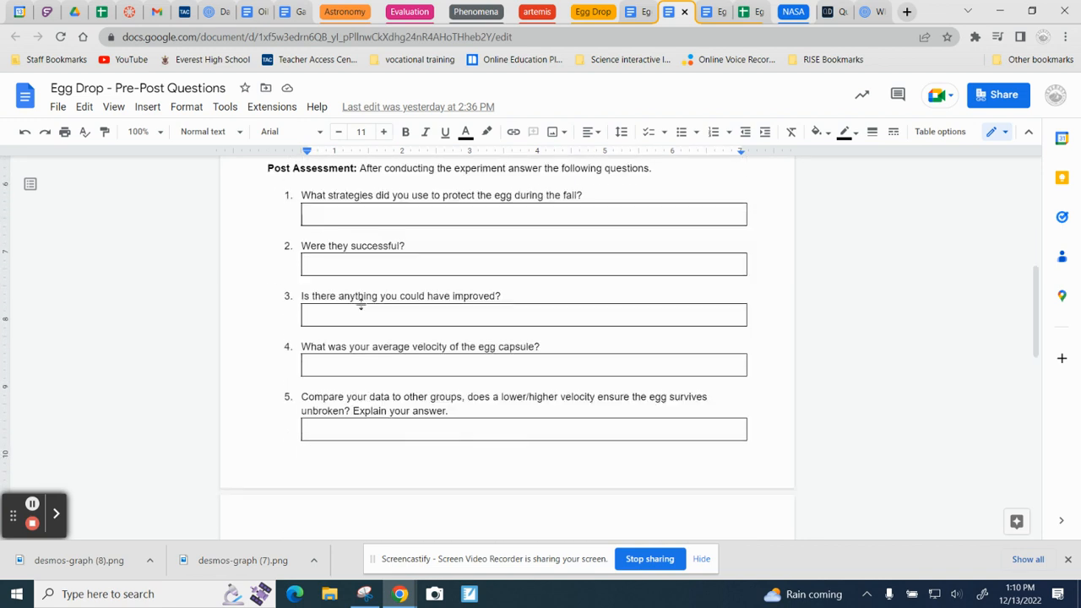
{"action": "scroll", "coordinate": [361, 304], "scroll_direction": "down", "scroll_amount": 3}
{"action": "scroll", "coordinate": [364, 305], "scroll_direction": "up", "scroll_amount": 8}
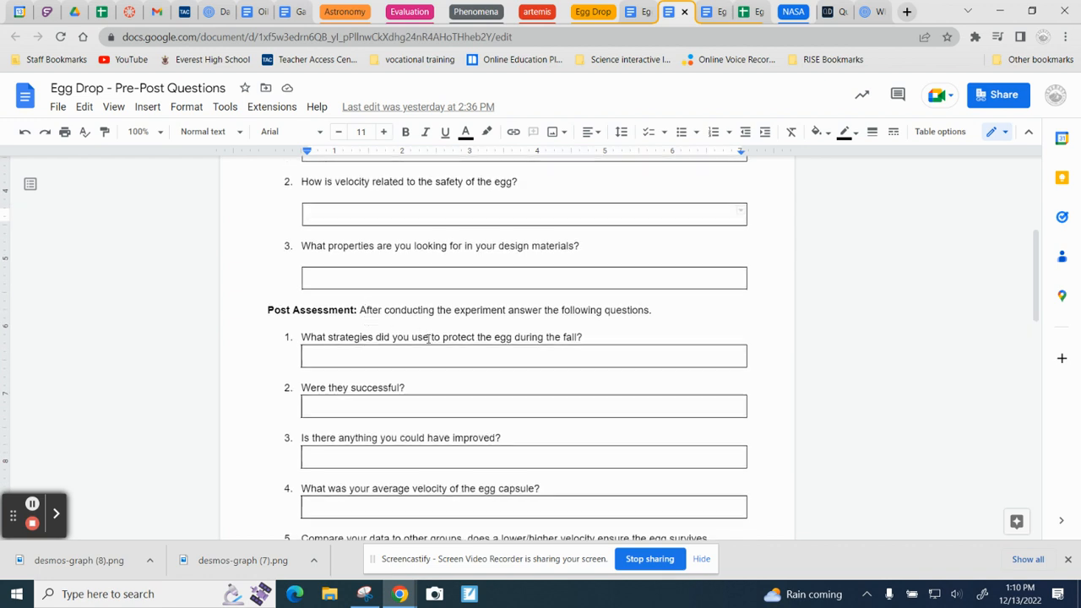
{"action": "scroll", "coordinate": [430, 337], "scroll_direction": "up", "scroll_amount": 3}
{"action": "scroll", "coordinate": [435, 338], "scroll_direction": "up", "scroll_amount": 3}
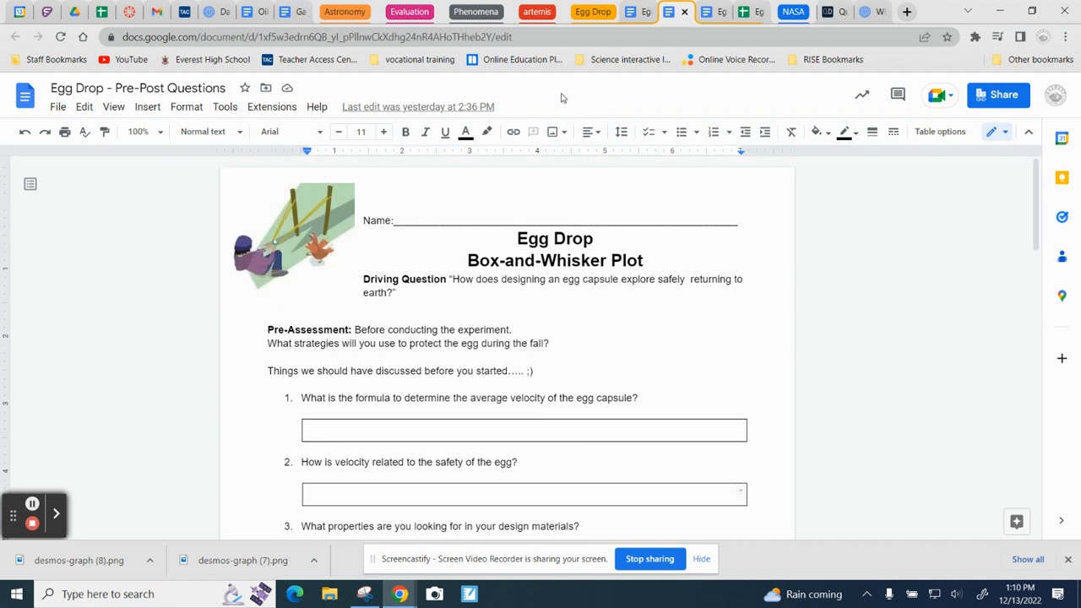
Step: Switch to the Egg Launch - Box and Whisker Plot document and review its project overview, procedures and data tables
{"action": "left_click", "coordinate": [743, 12]}
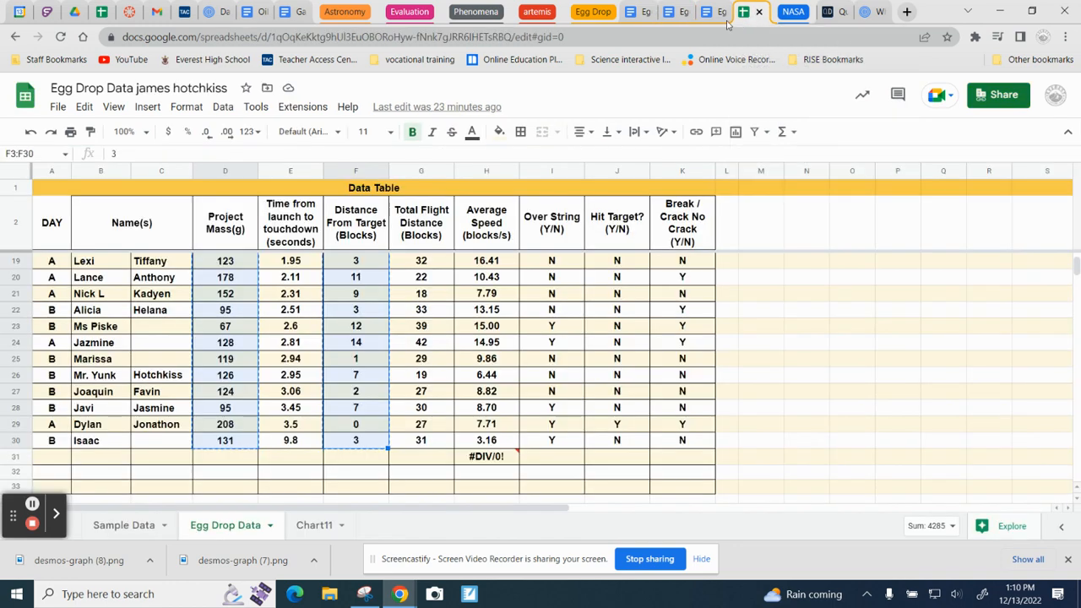
{"action": "left_click", "coordinate": [673, 17]}
{"action": "left_click", "coordinate": [636, 14]}
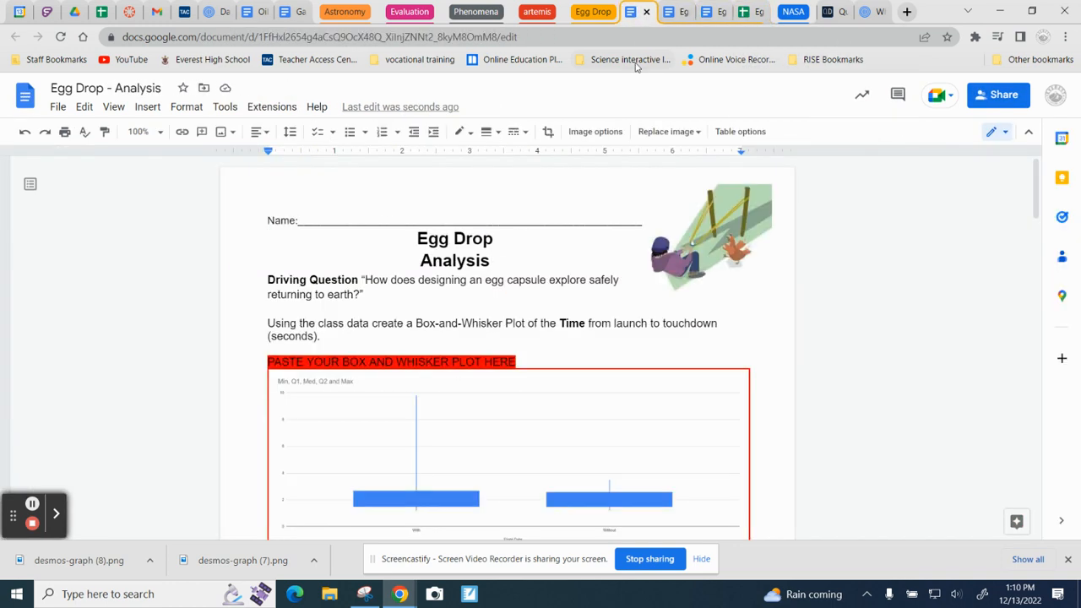
{"action": "left_click", "coordinate": [717, 13]}
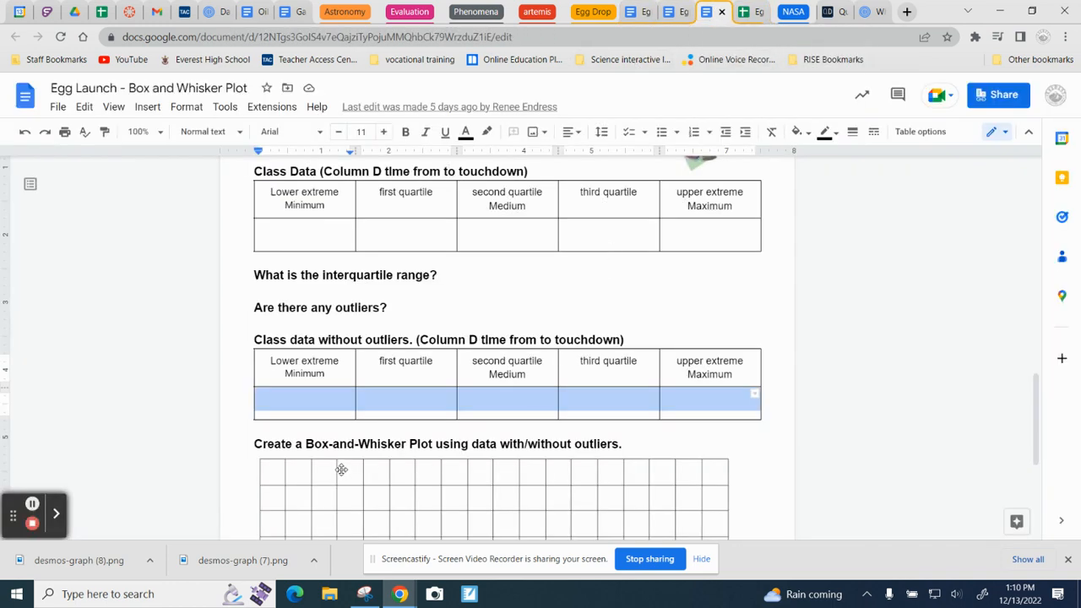
{"action": "scroll", "coordinate": [415, 455], "scroll_direction": "up", "scroll_amount": 4}
{"action": "scroll", "coordinate": [415, 455], "scroll_direction": "up", "scroll_amount": 10}
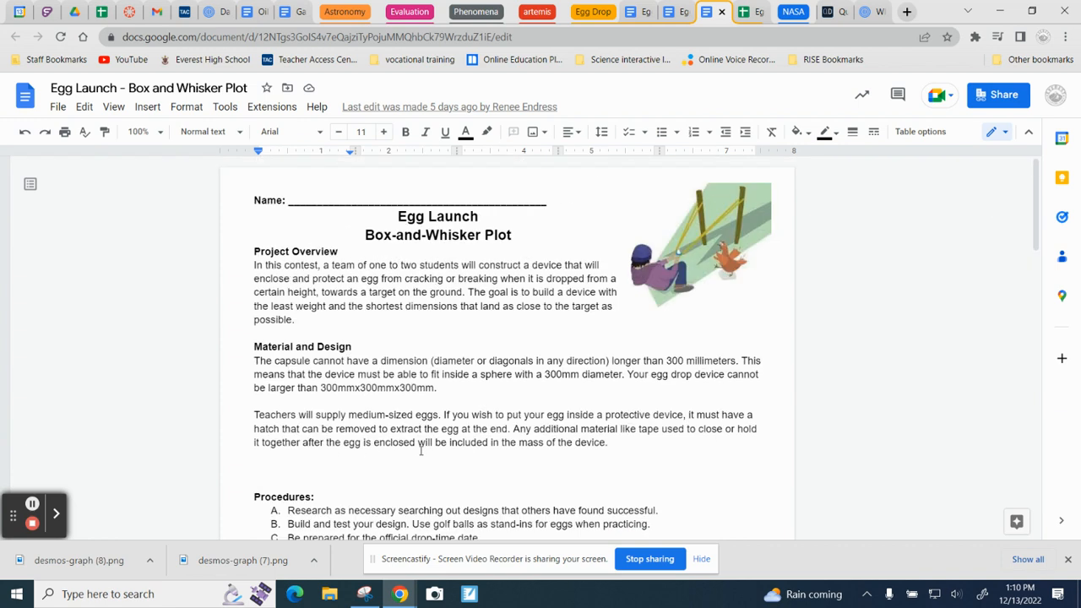
{"action": "scroll", "coordinate": [421, 451], "scroll_direction": "down", "scroll_amount": 8}
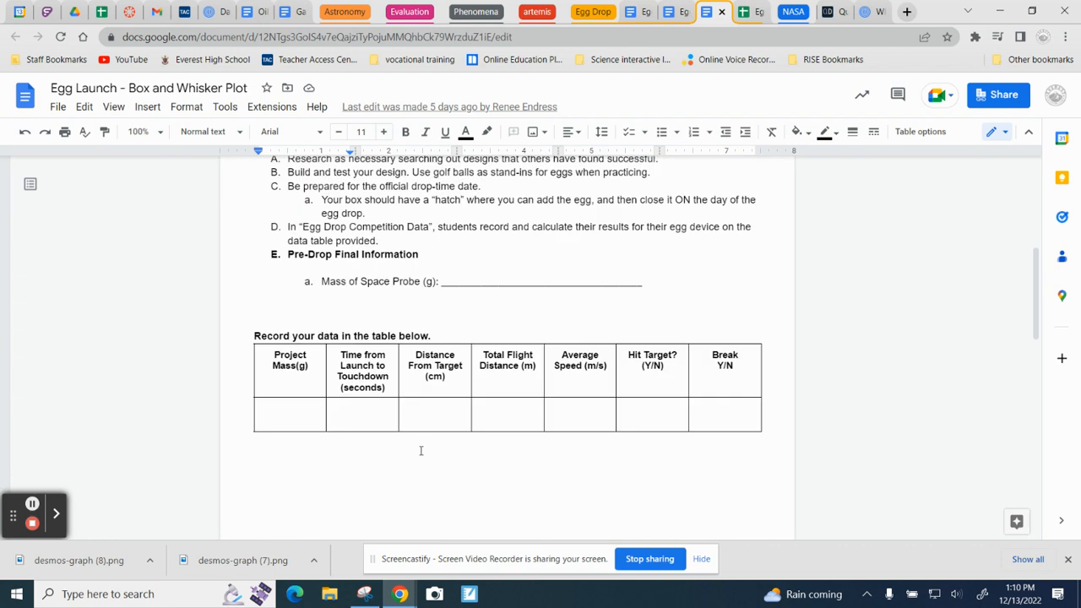
{"action": "scroll", "coordinate": [521, 458], "scroll_direction": "down", "scroll_amount": 3}
{"action": "scroll", "coordinate": [522, 459], "scroll_direction": "up", "scroll_amount": 5}
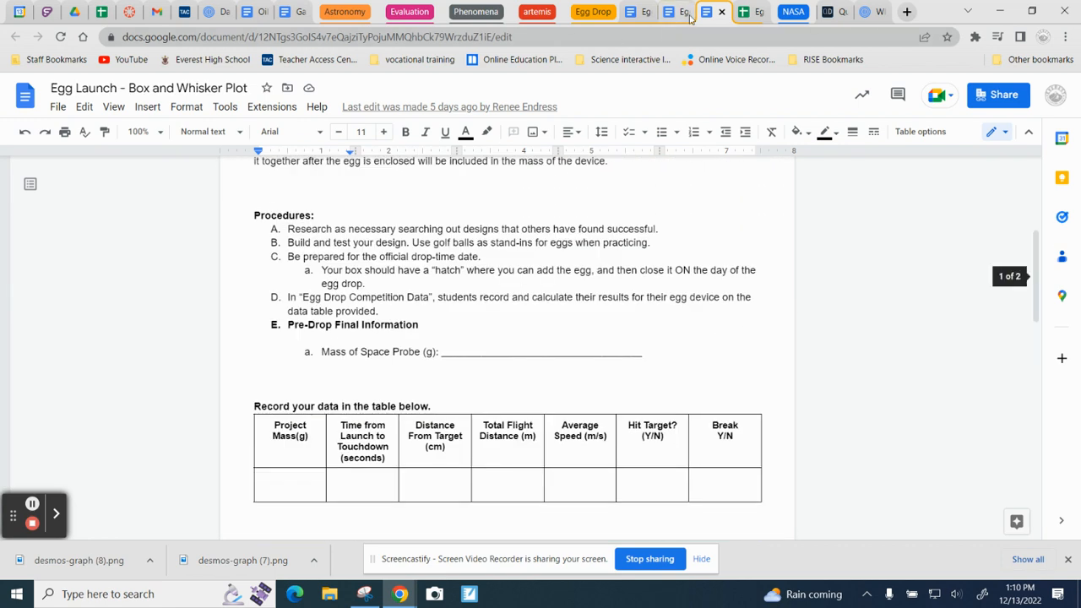
Step: Review the Egg Drop data sheet and revisit the Analysis, Pre-Post Questions and Box and Whisker Plot documents as the assignment's required files
{"action": "left_click", "coordinate": [749, 11]}
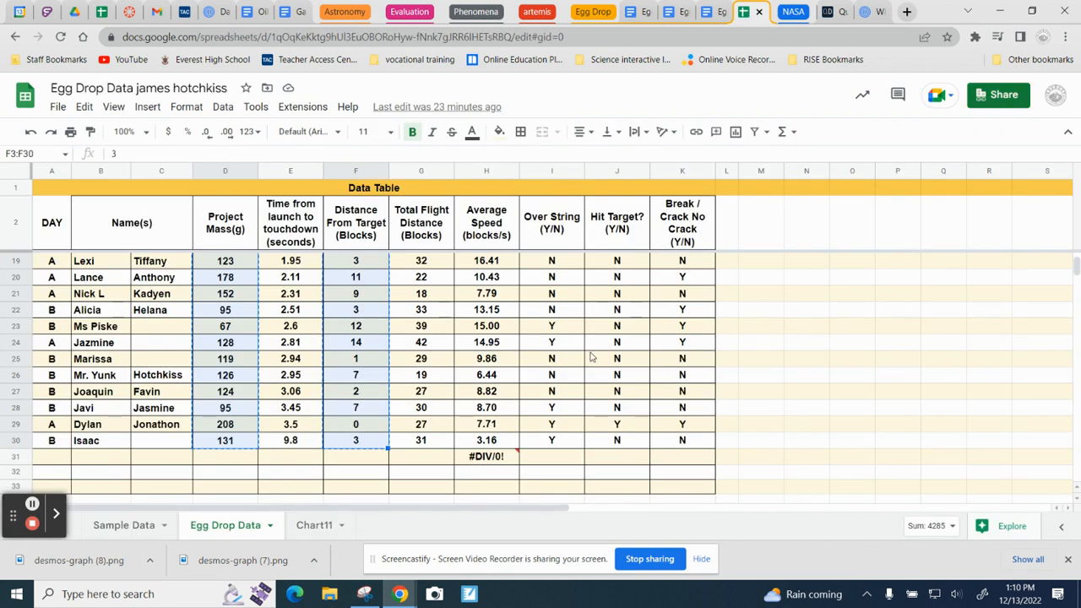
{"action": "left_click", "coordinate": [632, 11]}
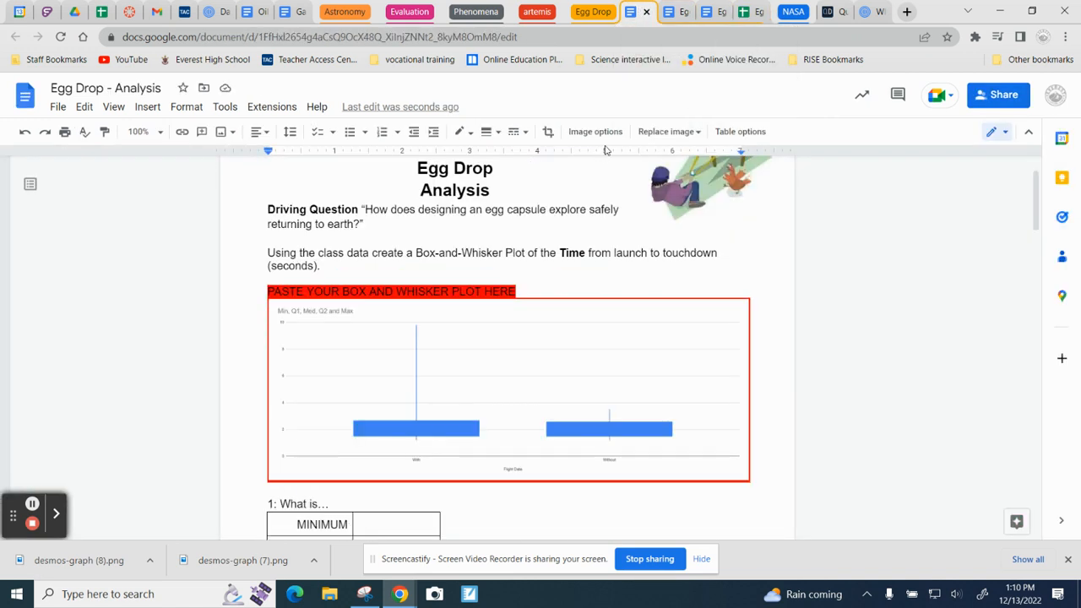
{"action": "left_click", "coordinate": [671, 13]}
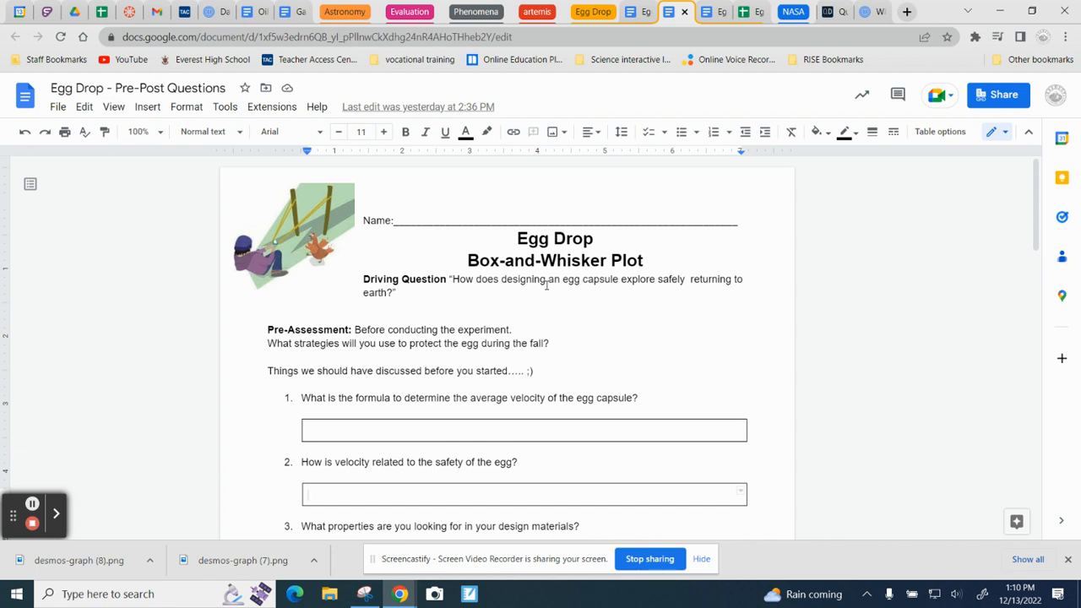
{"action": "scroll", "coordinate": [543, 300], "scroll_direction": "down", "scroll_amount": 10}
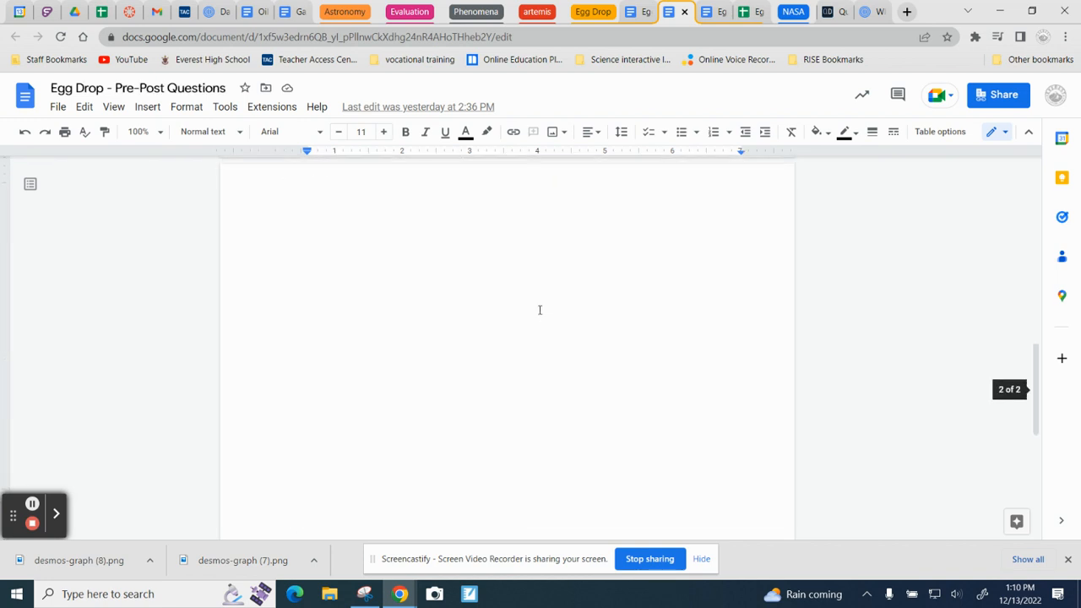
{"action": "scroll", "coordinate": [534, 306], "scroll_direction": "up", "scroll_amount": 6}
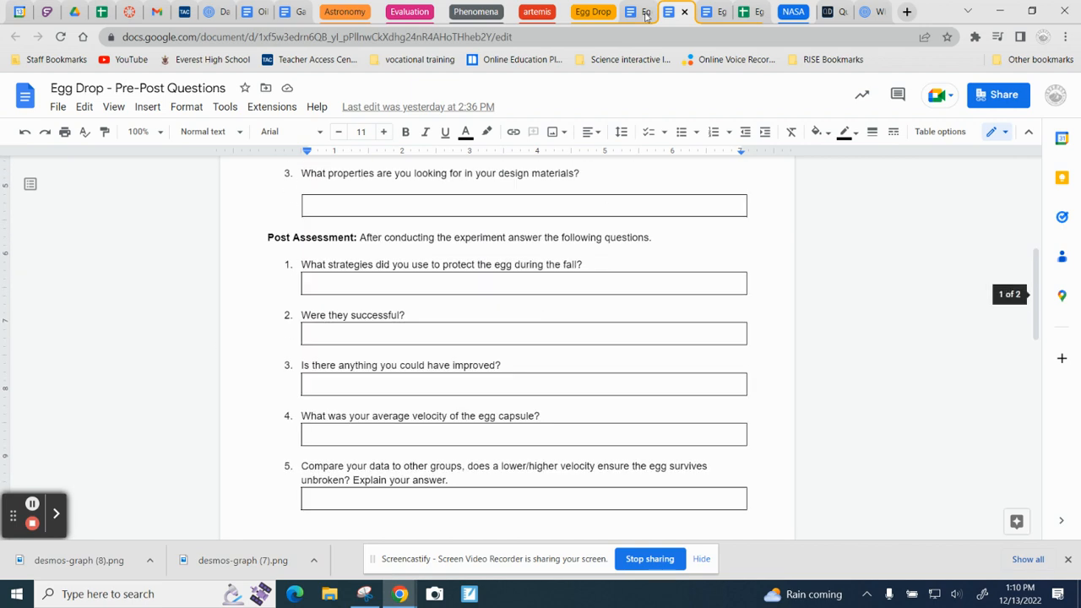
{"action": "left_click", "coordinate": [708, 12]}
{"action": "scroll", "coordinate": [415, 328], "scroll_direction": "down", "scroll_amount": 3}
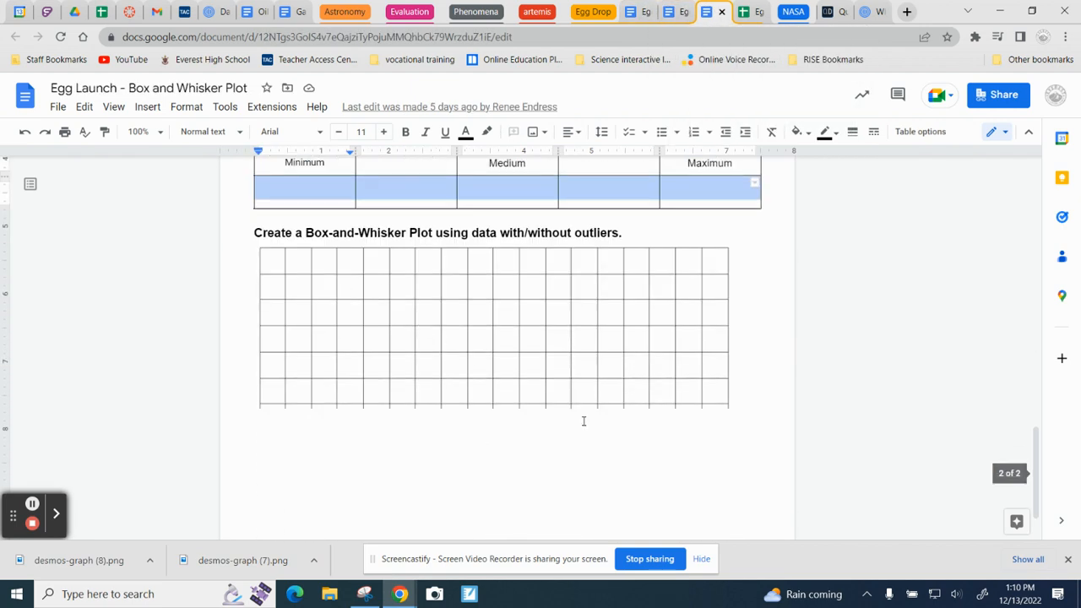
{"action": "scroll", "coordinate": [560, 350], "scroll_direction": "up", "scroll_amount": 4}
{"action": "scroll", "coordinate": [568, 347], "scroll_direction": "up", "scroll_amount": 8}
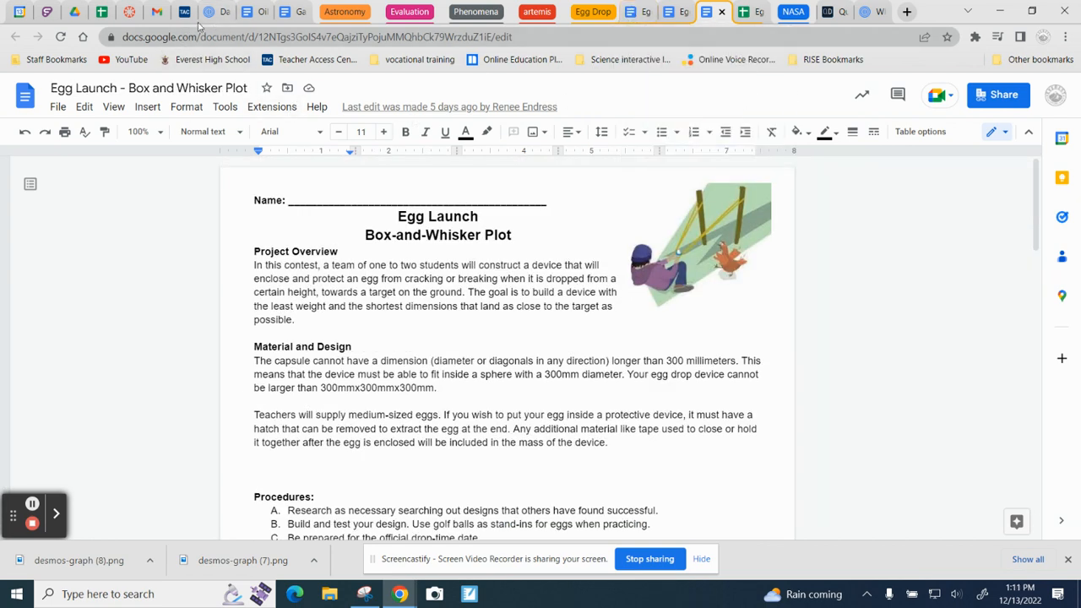
Step: Switch to the Egg drop Box and Whisker assignment in Canvas and view its list of student submissions
{"action": "left_click", "coordinate": [130, 13]}
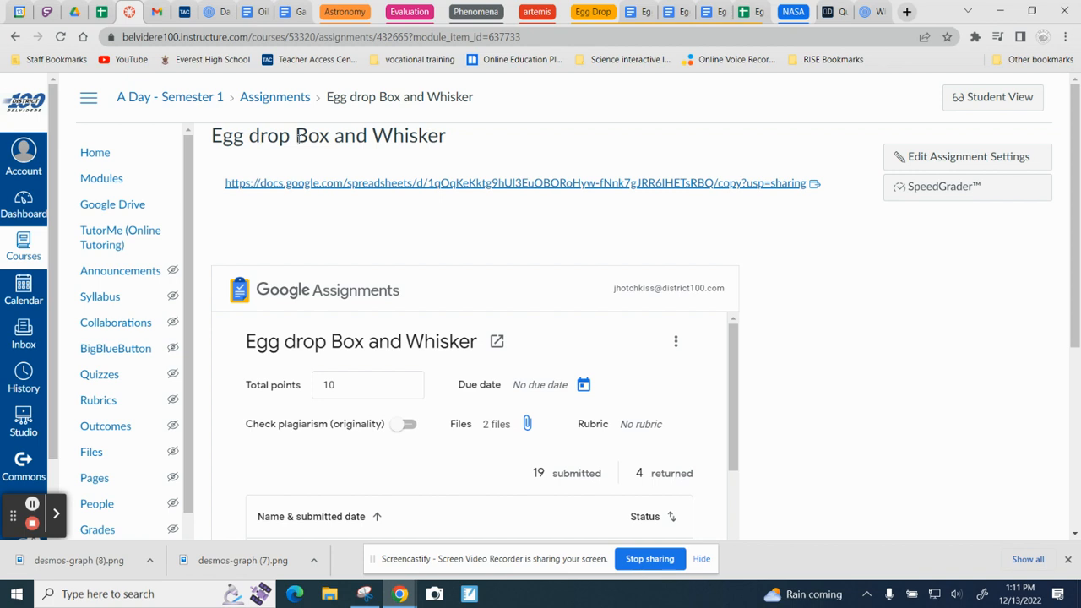
{"action": "scroll", "coordinate": [439, 220], "scroll_direction": "down", "scroll_amount": 3}
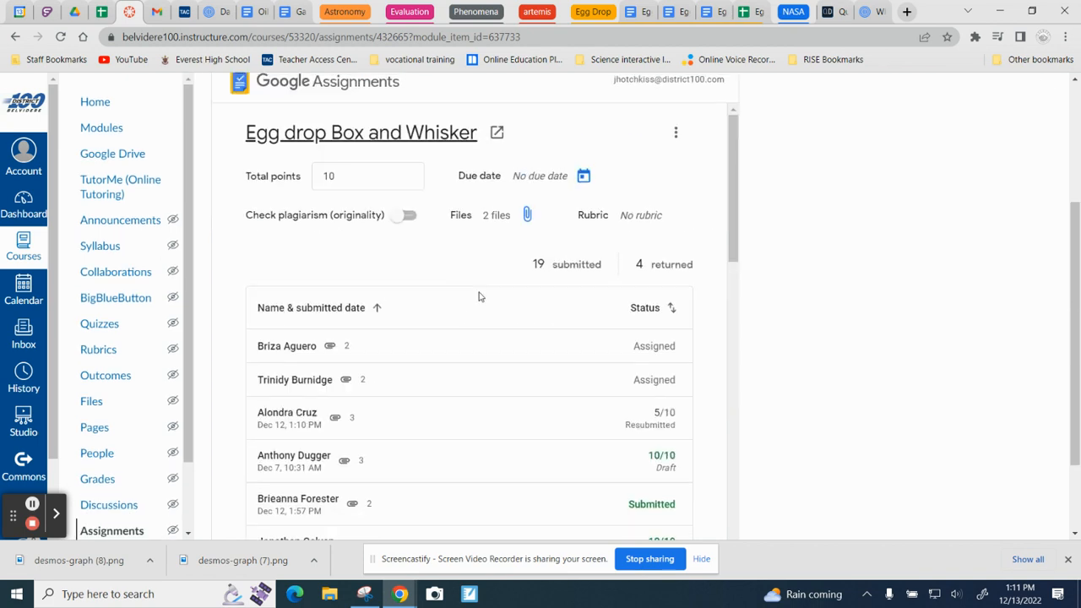
Step: Review the Egg drop Box and Whisker assignment's details and compare its linked spreadsheet copy address with the Egg Drop data sheet
{"action": "scroll", "coordinate": [258, 265], "scroll_direction": "down", "scroll_amount": 1}
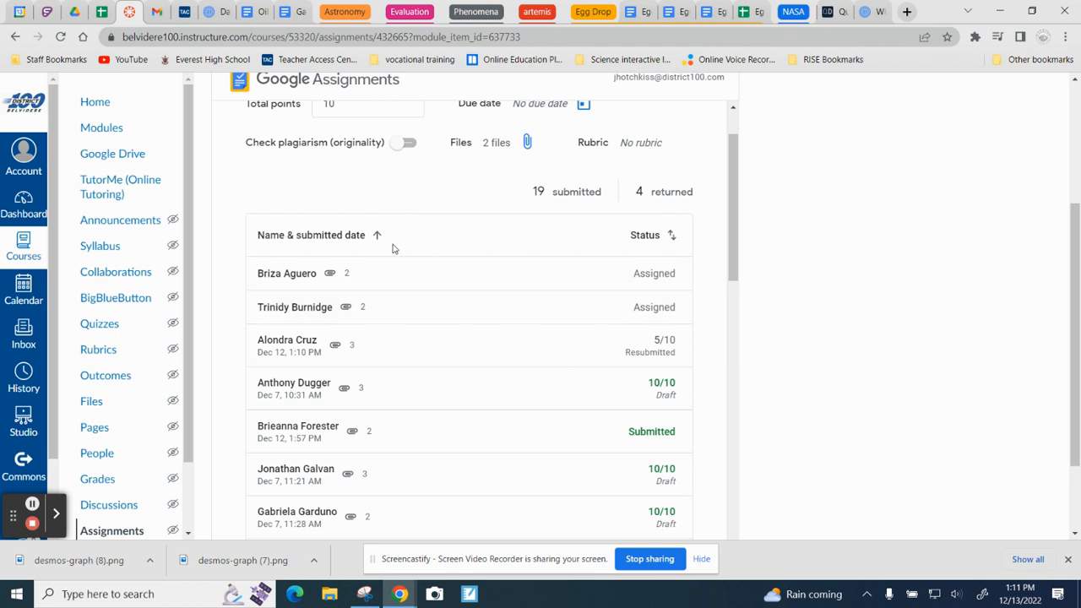
{"action": "scroll", "coordinate": [385, 245], "scroll_direction": "up", "scroll_amount": 1}
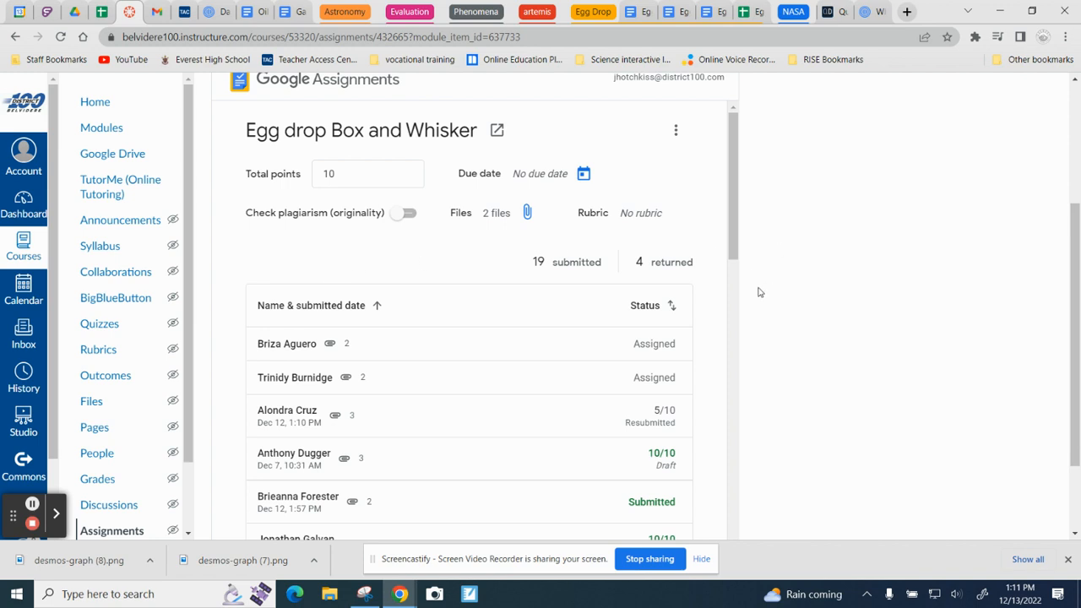
{"action": "scroll", "coordinate": [423, 253], "scroll_direction": "up", "scroll_amount": 3}
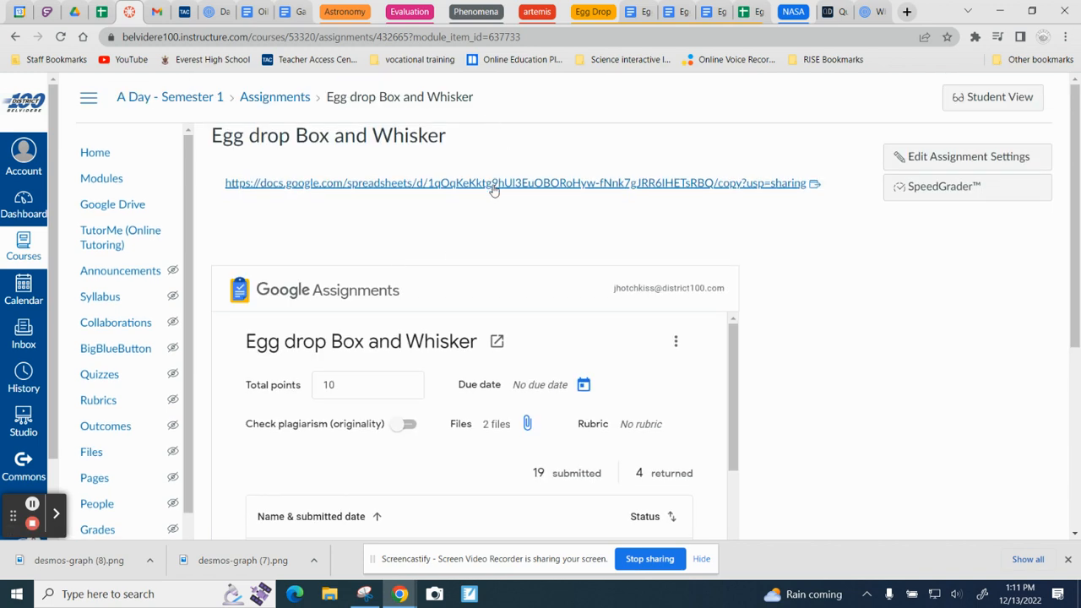
{"action": "left_click", "coordinate": [752, 11]}
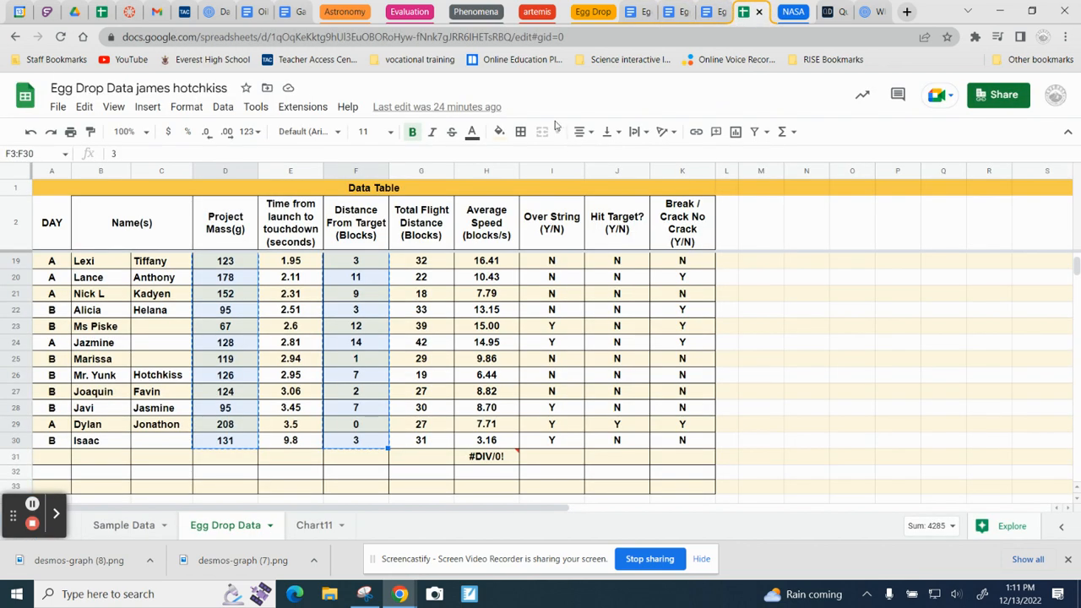
{"action": "left_click", "coordinate": [129, 11]}
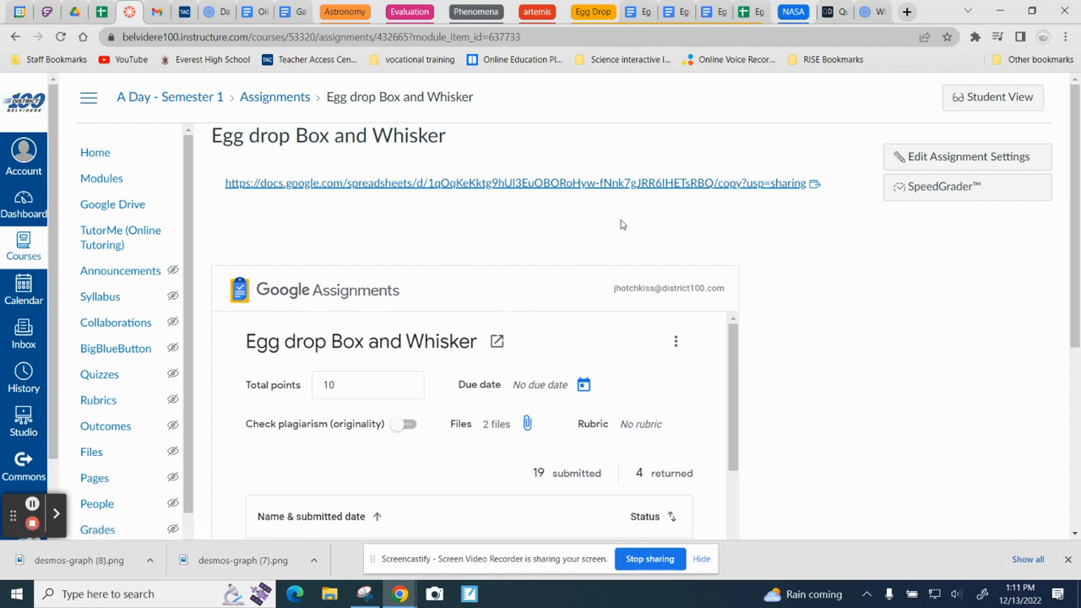
{"action": "left_click", "coordinate": [750, 12]}
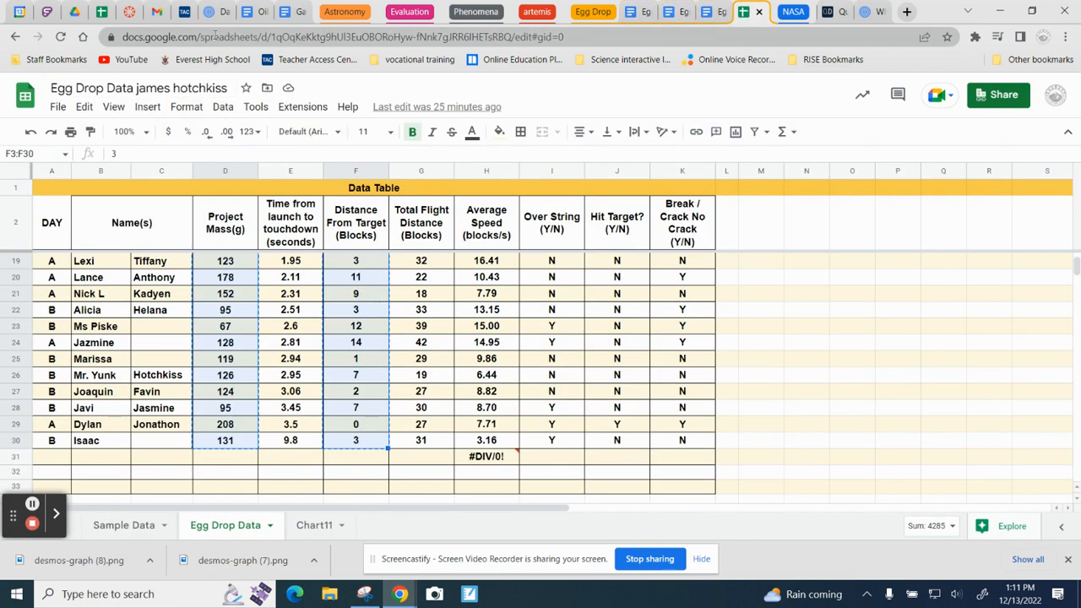
{"action": "left_click", "coordinate": [129, 13]}
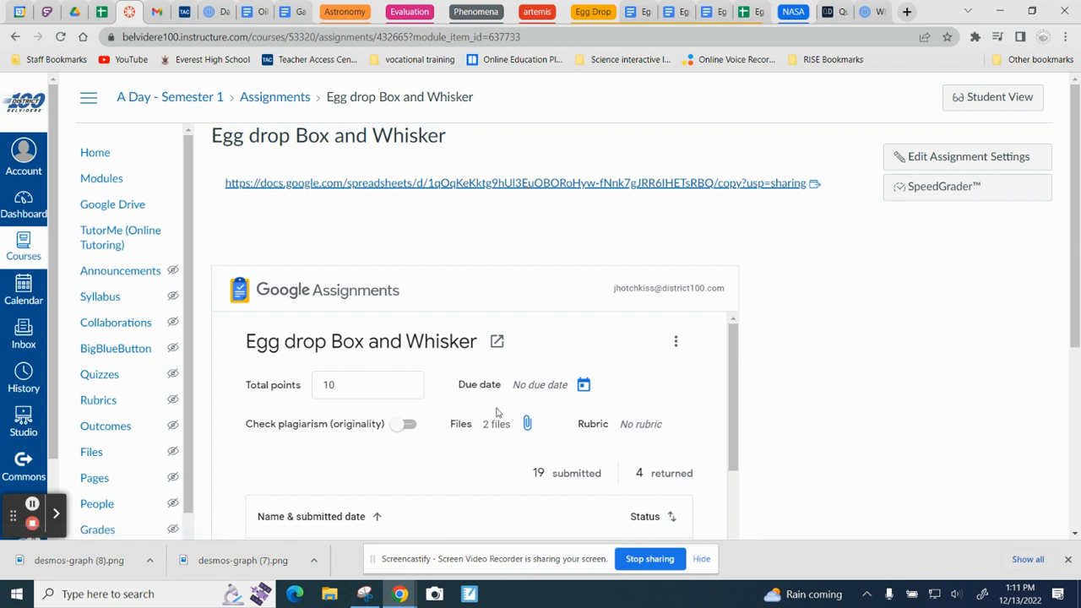
Step: Look through the student submissions and their grading status in the Egg drop Box and Whisker assignment
{"action": "scroll", "coordinate": [496, 412], "scroll_direction": "down", "scroll_amount": 3}
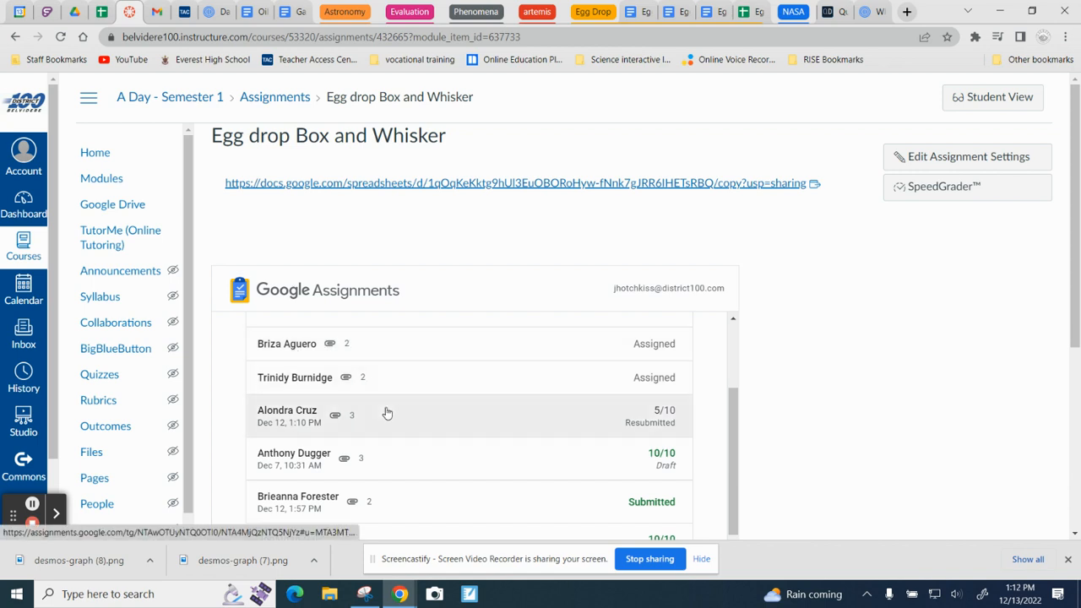
{"action": "scroll", "coordinate": [372, 397], "scroll_direction": "down", "scroll_amount": 1}
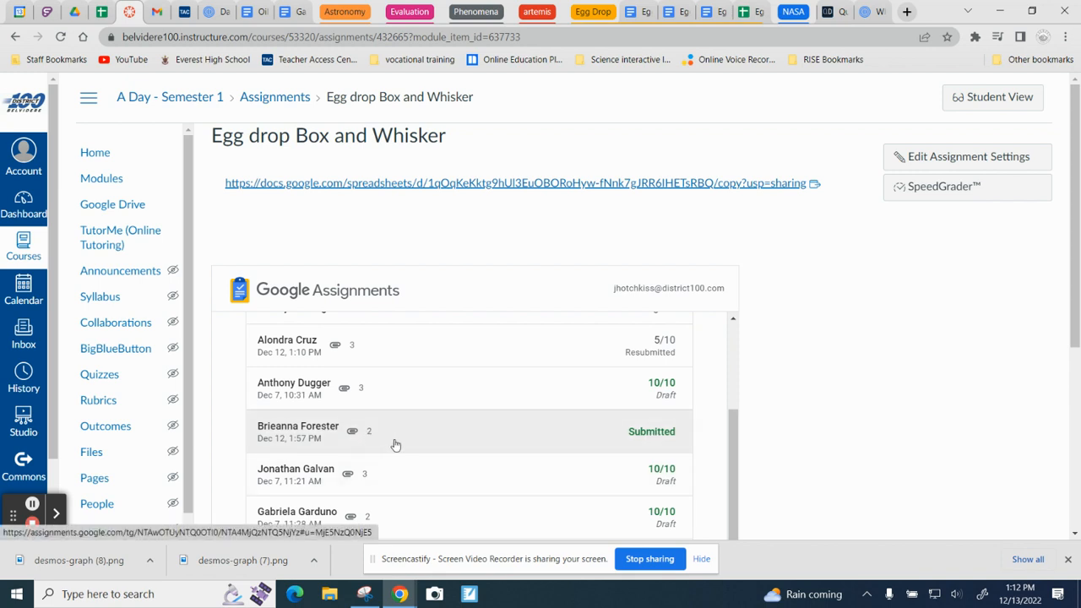
{"action": "scroll", "coordinate": [435, 448], "scroll_direction": "down", "scroll_amount": 4}
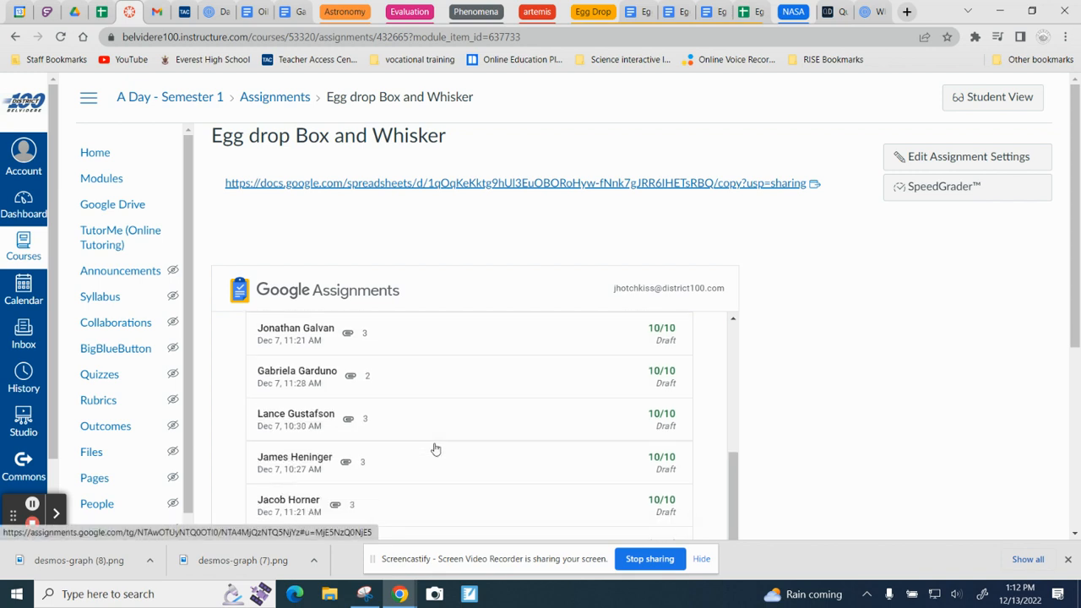
{"action": "scroll", "coordinate": [434, 447], "scroll_direction": "up", "scroll_amount": 6}
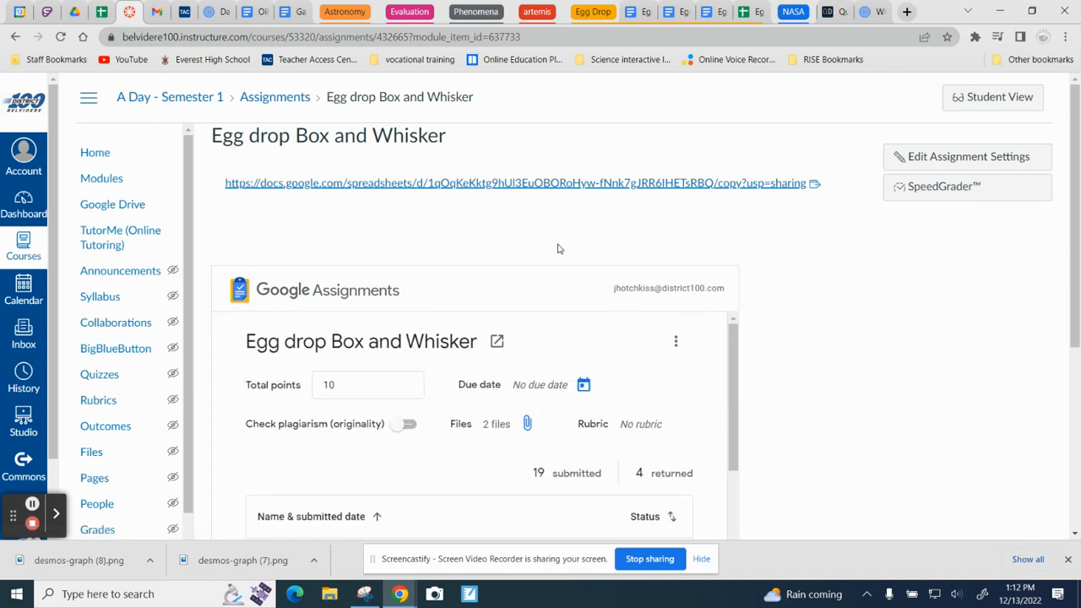
Step: Switch to the Egg Launch - Box and Whisker Plot document and skim from its project overview to the plot grid and back
{"action": "left_click", "coordinate": [56, 513]}
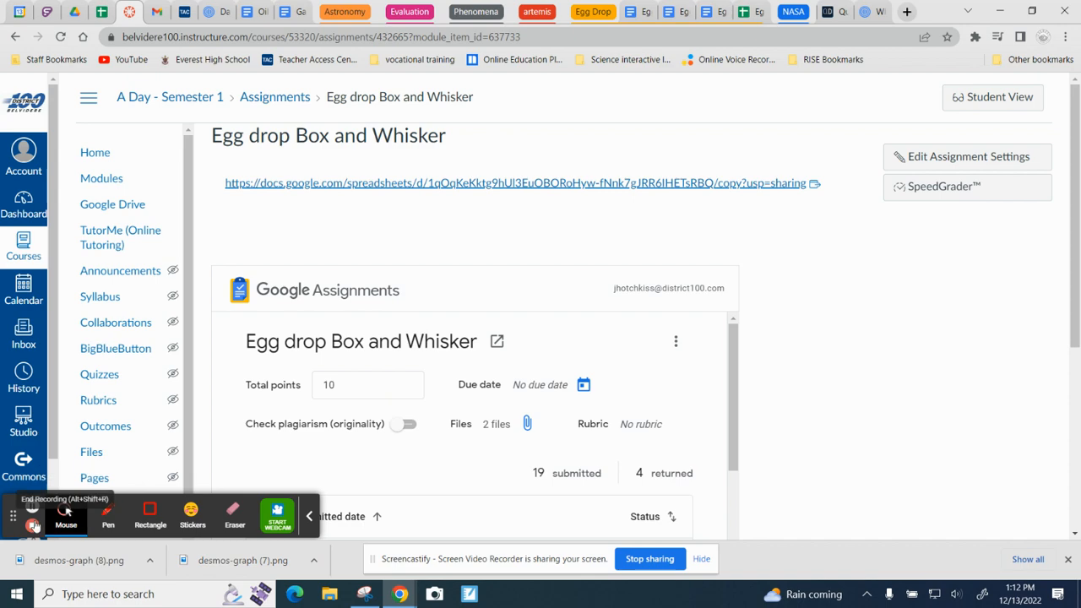
{"action": "left_click", "coordinate": [720, 15]}
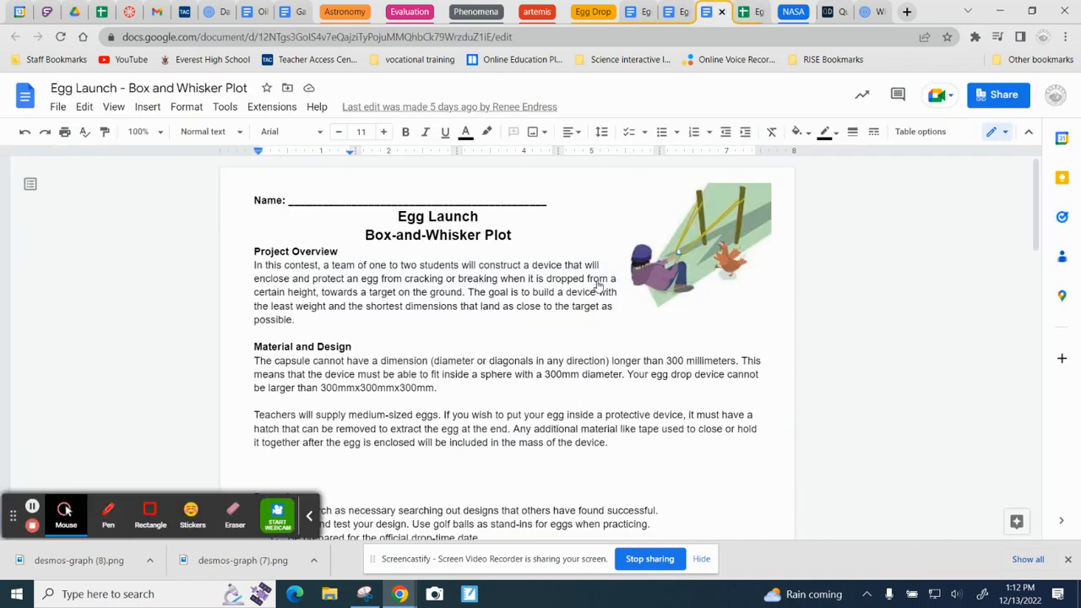
{"action": "scroll", "coordinate": [491, 440], "scroll_direction": "down", "scroll_amount": 3}
{"action": "scroll", "coordinate": [491, 439], "scroll_direction": "down", "scroll_amount": 12}
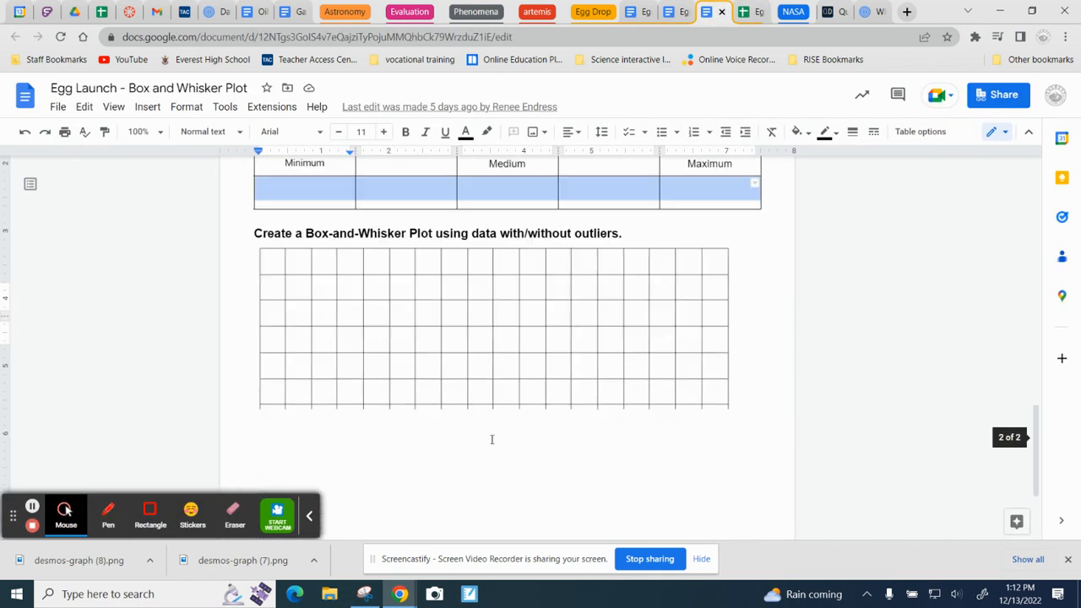
{"action": "scroll", "coordinate": [492, 439], "scroll_direction": "up", "scroll_amount": 15}
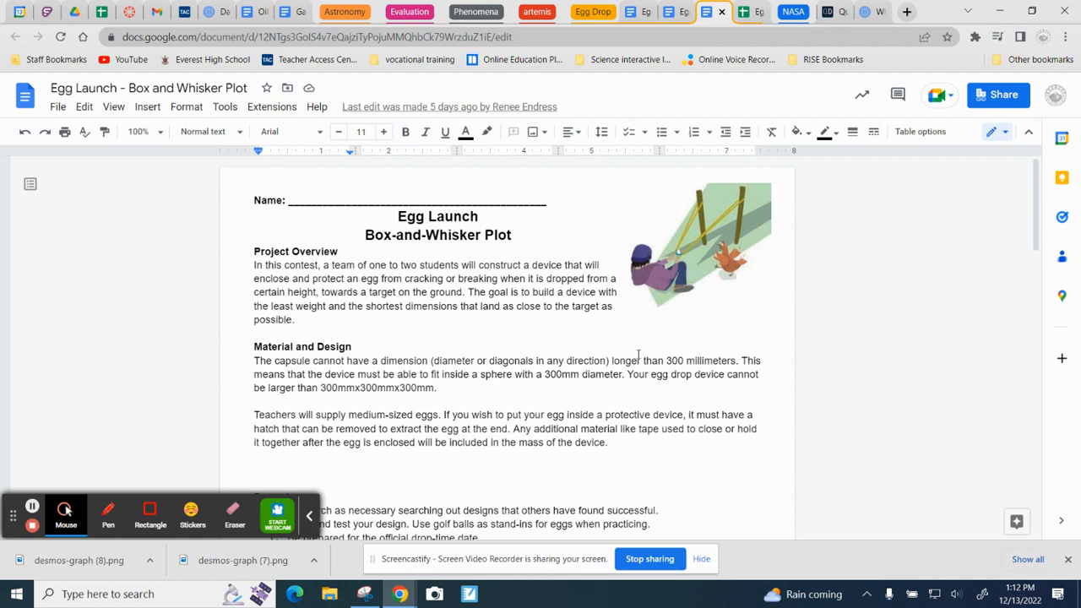